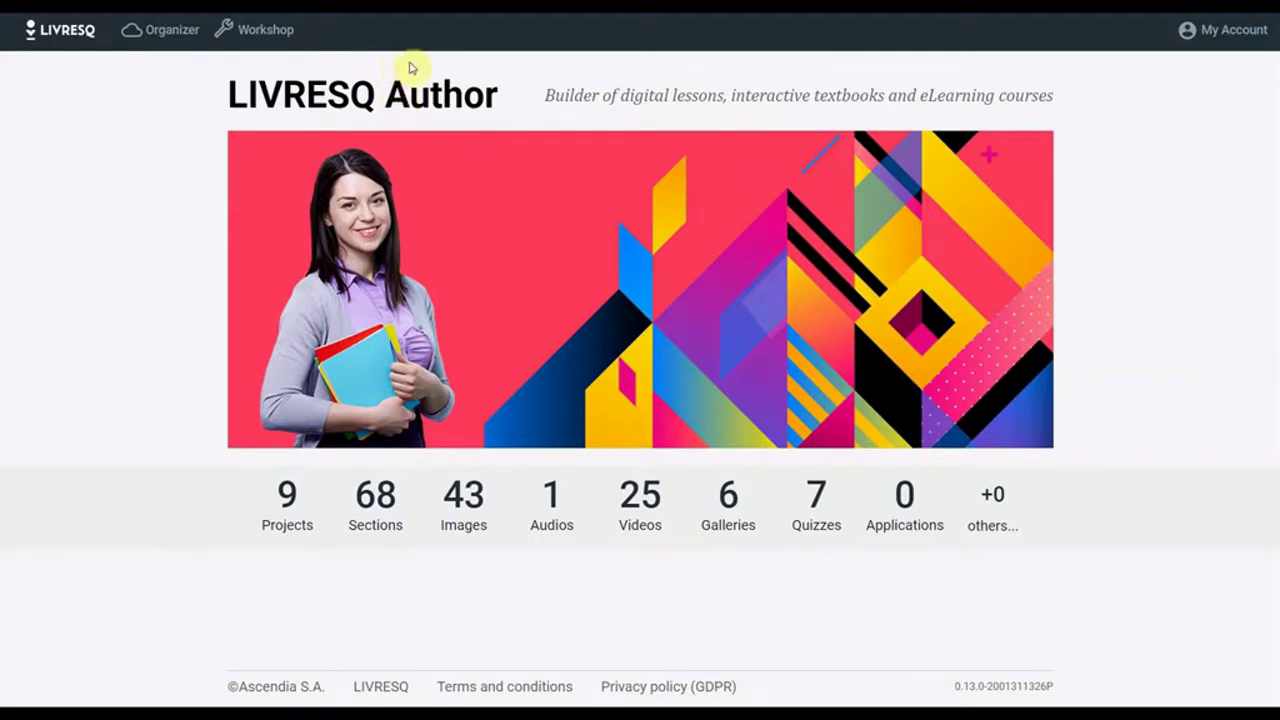
# Create an 'Electric current' folder in the resource library and open it
pyautogui.click(167, 40)
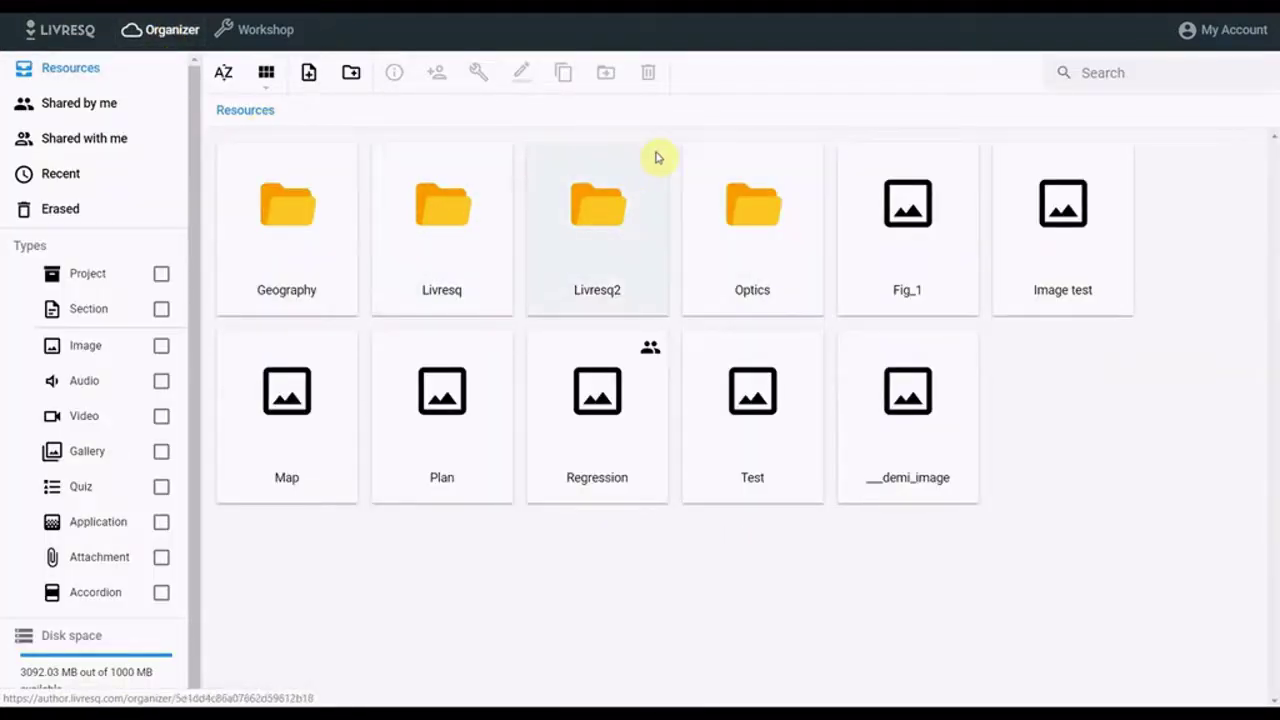
pyautogui.click(351, 76)
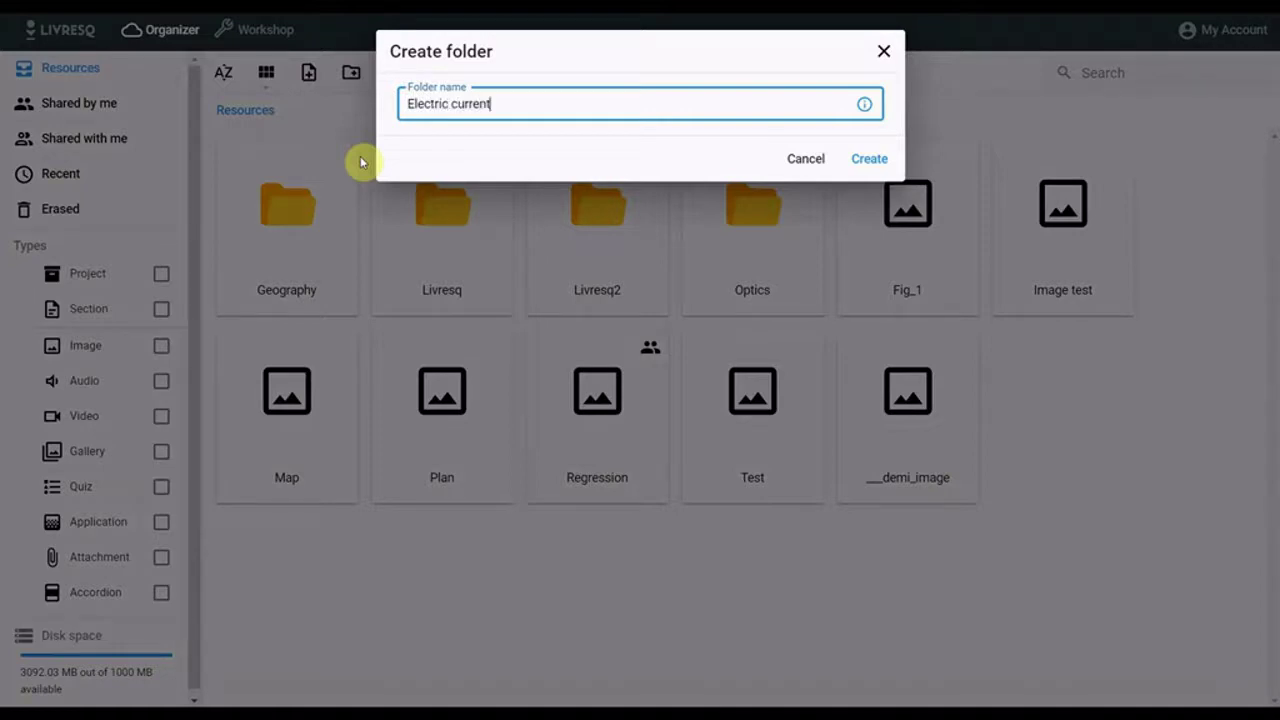
pyautogui.click(870, 158)
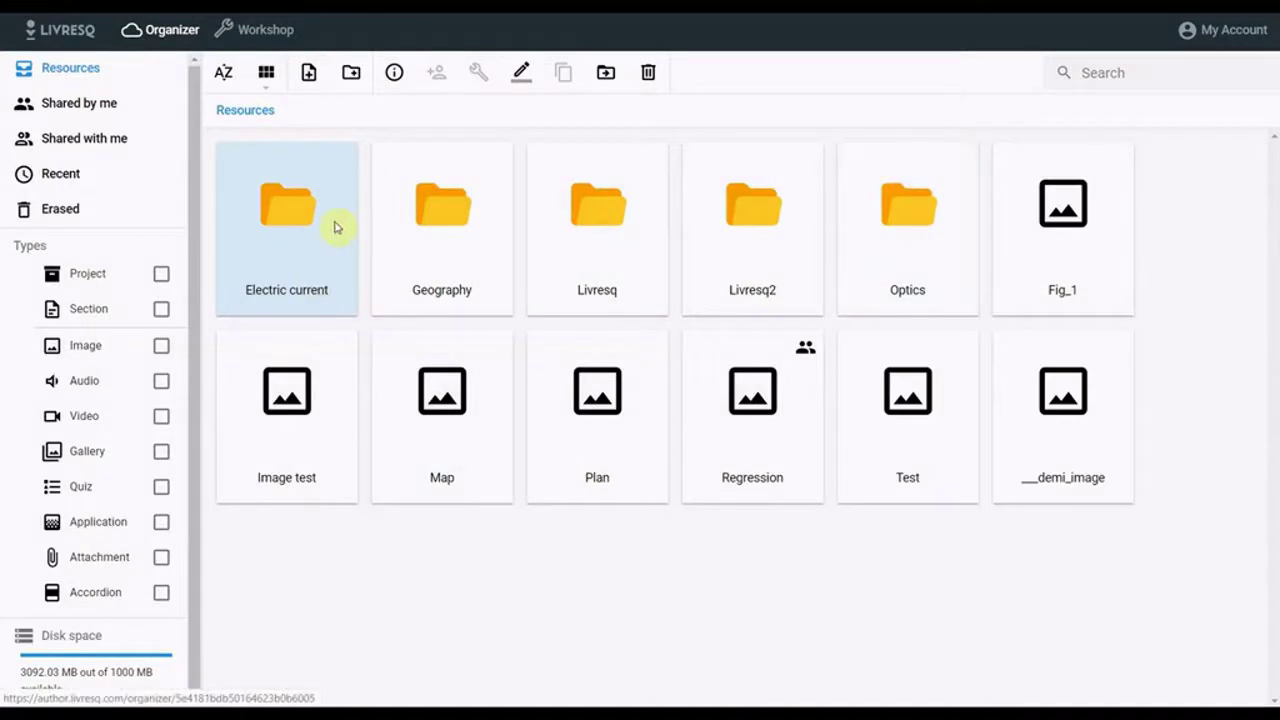
pyautogui.doubleClick(287, 207)
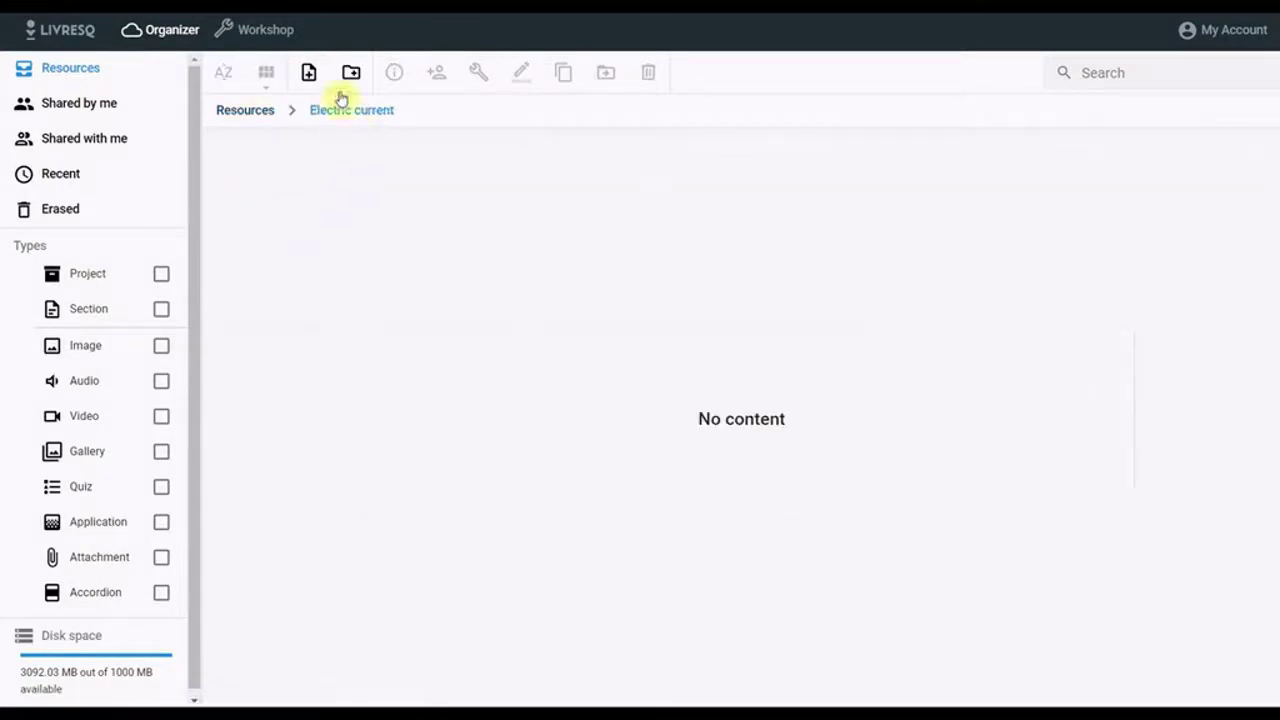
# Add a new section inside the folder and rename it 'Electric current'
pyautogui.click(309, 73)
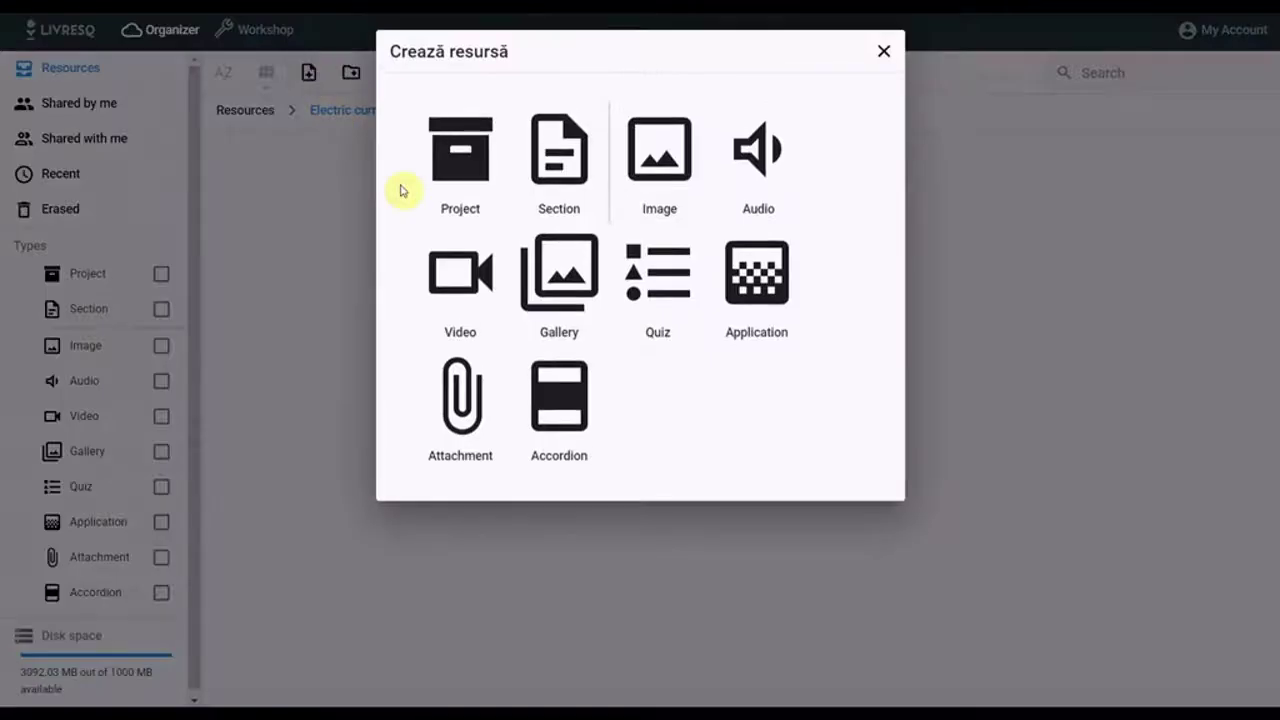
pyautogui.click(560, 158)
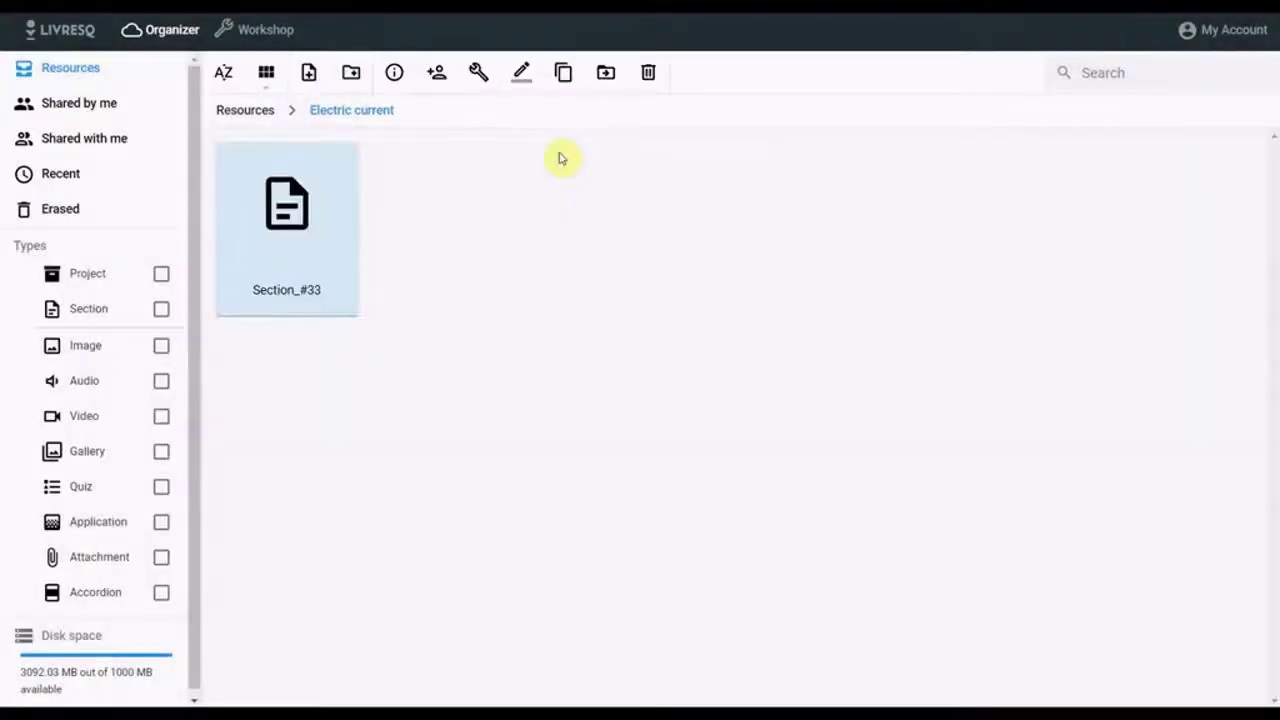
pyautogui.click(521, 72)
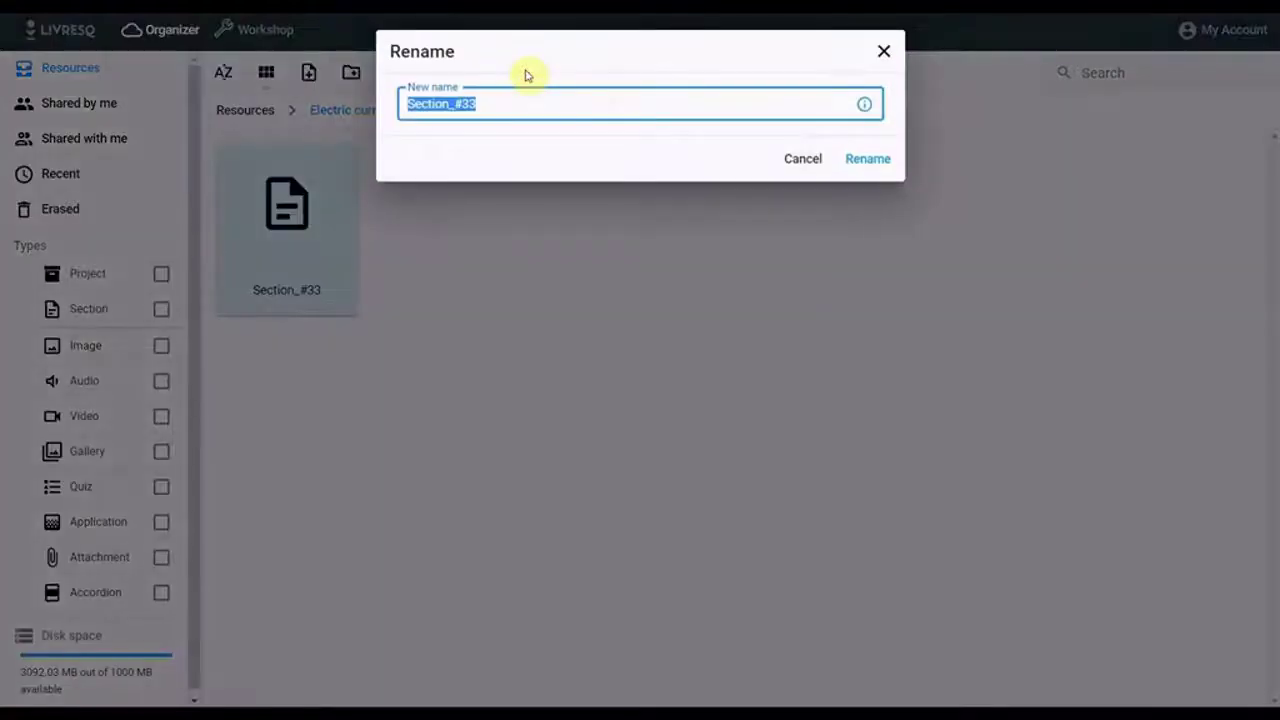
pyautogui.write('Electric current')
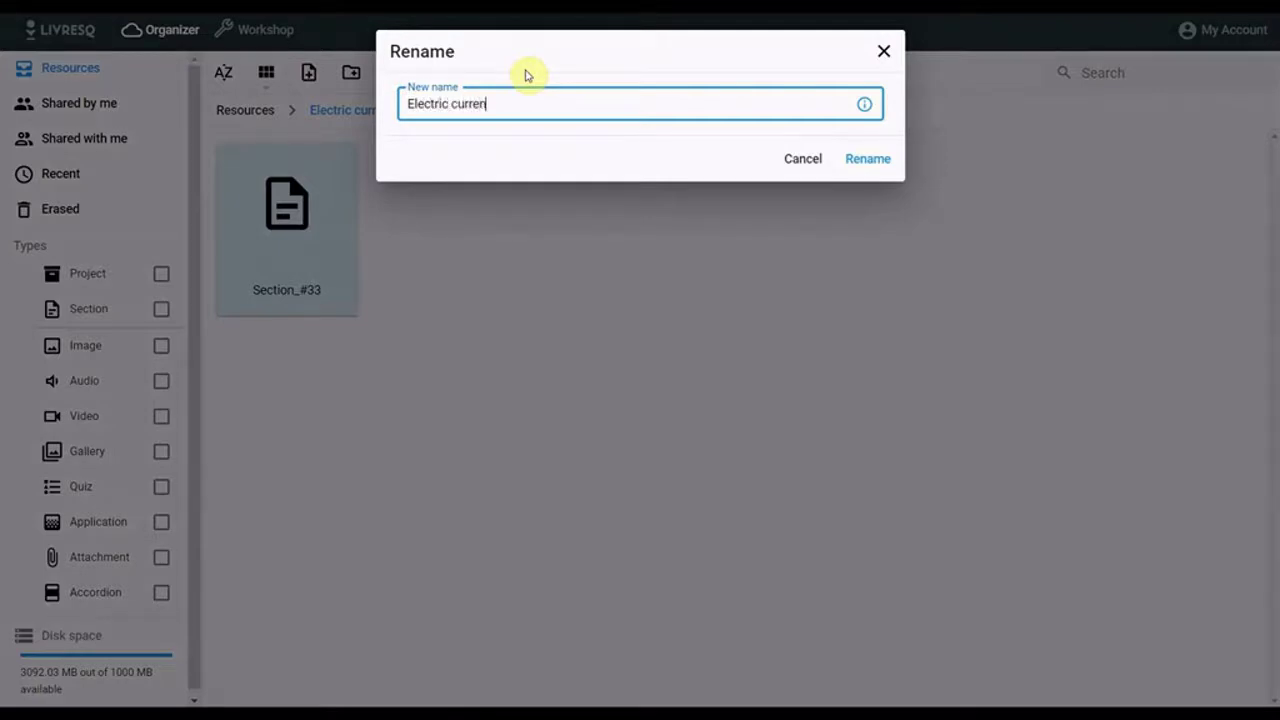
pyautogui.click(852, 166)
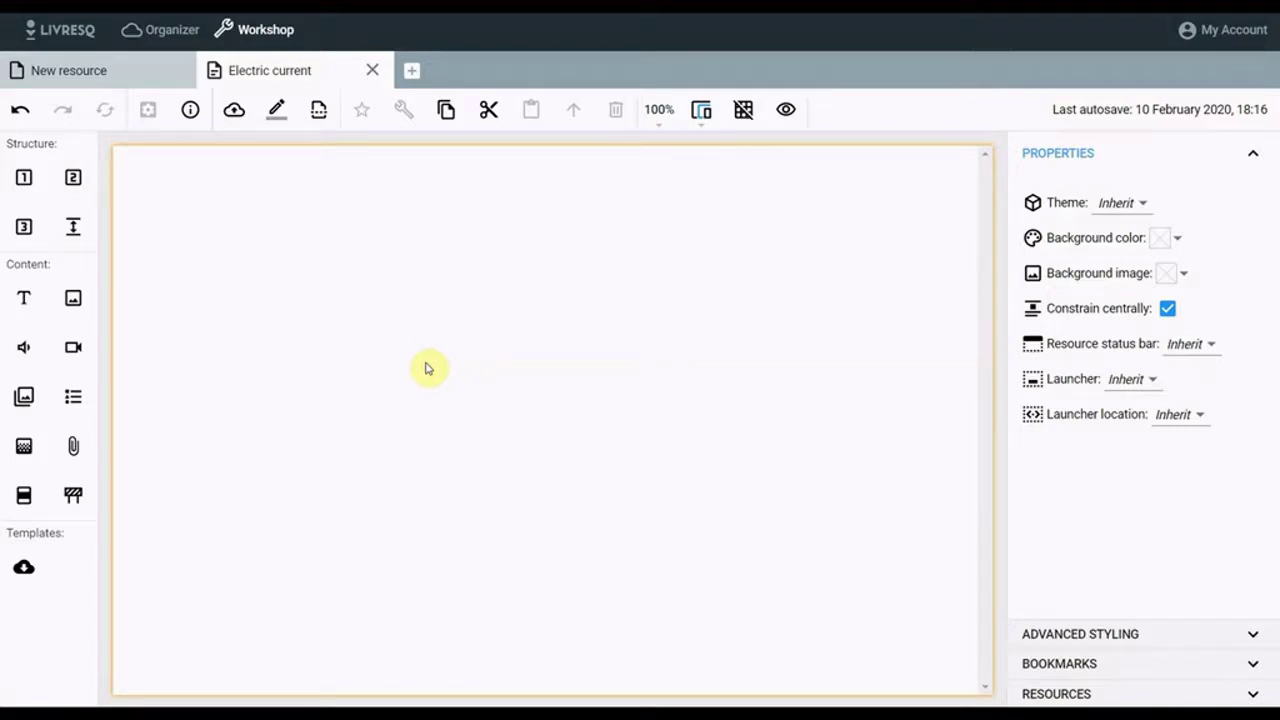
# Apply the Sapphire theme, then add a one-cell row at the page top holding an empty text box
pyautogui.click(1140, 205)
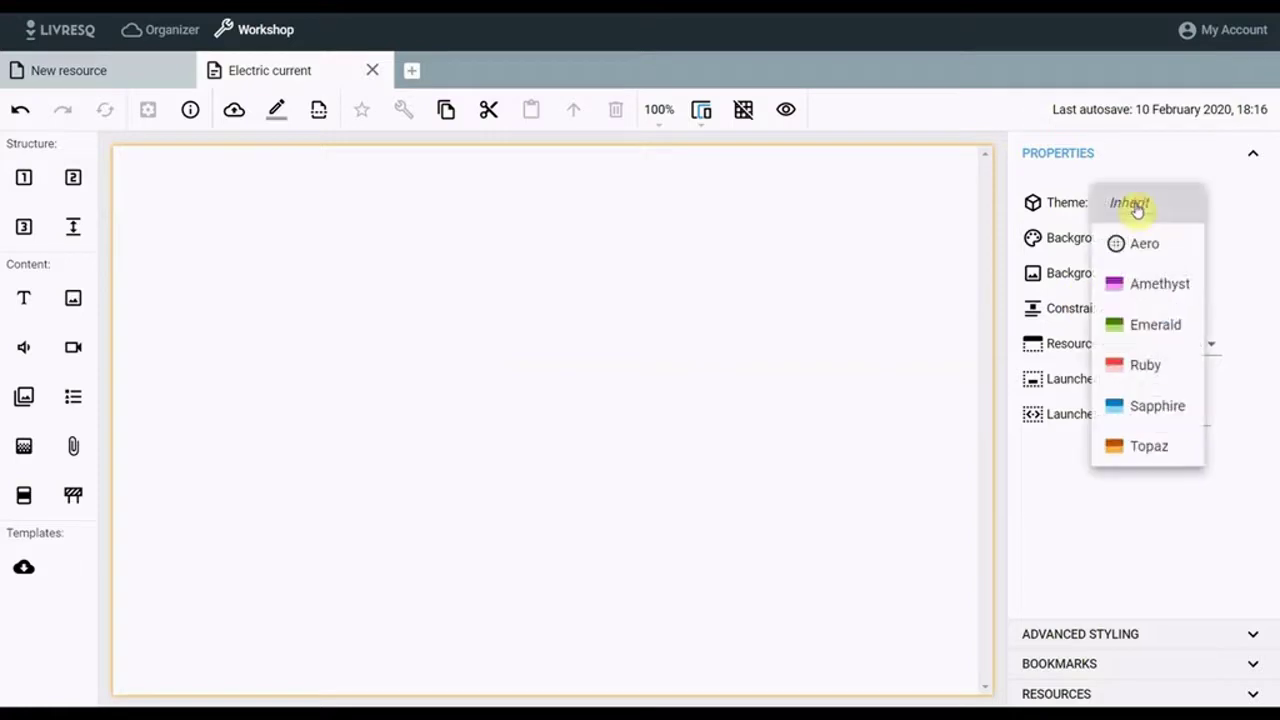
pyautogui.click(1150, 410)
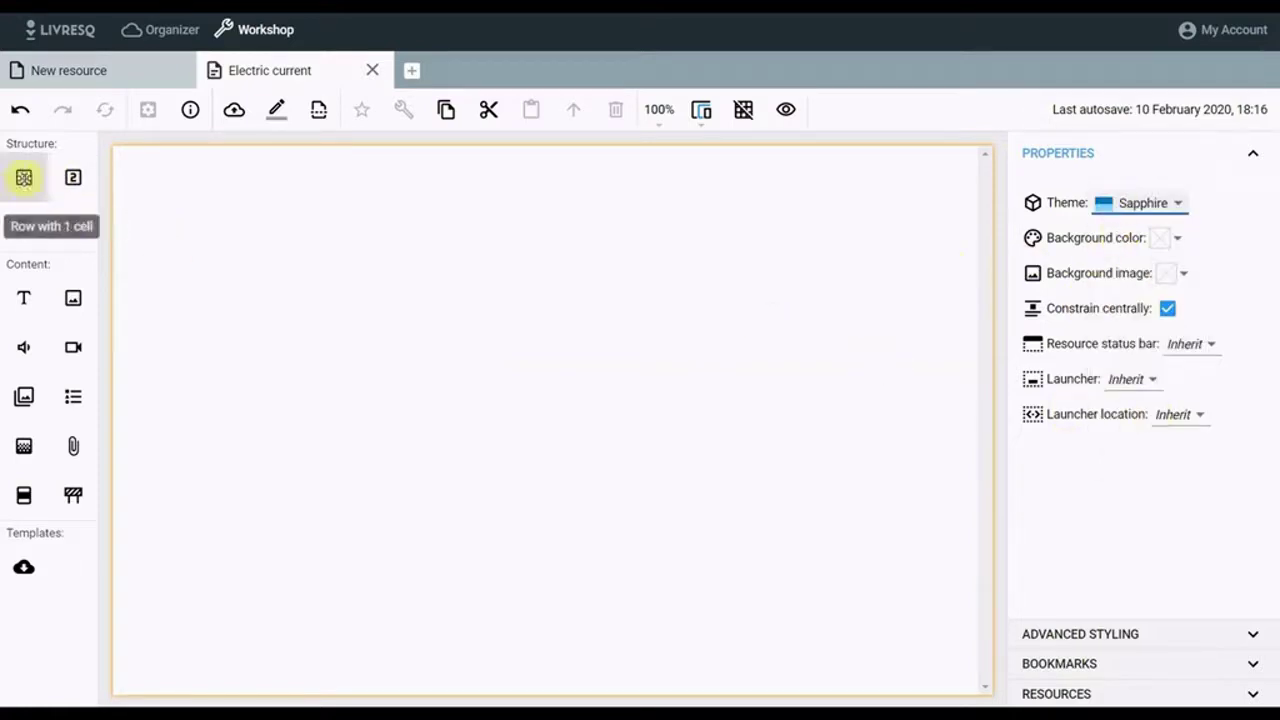
pyautogui.moveTo(24, 177); pyautogui.dragTo(140, 172)
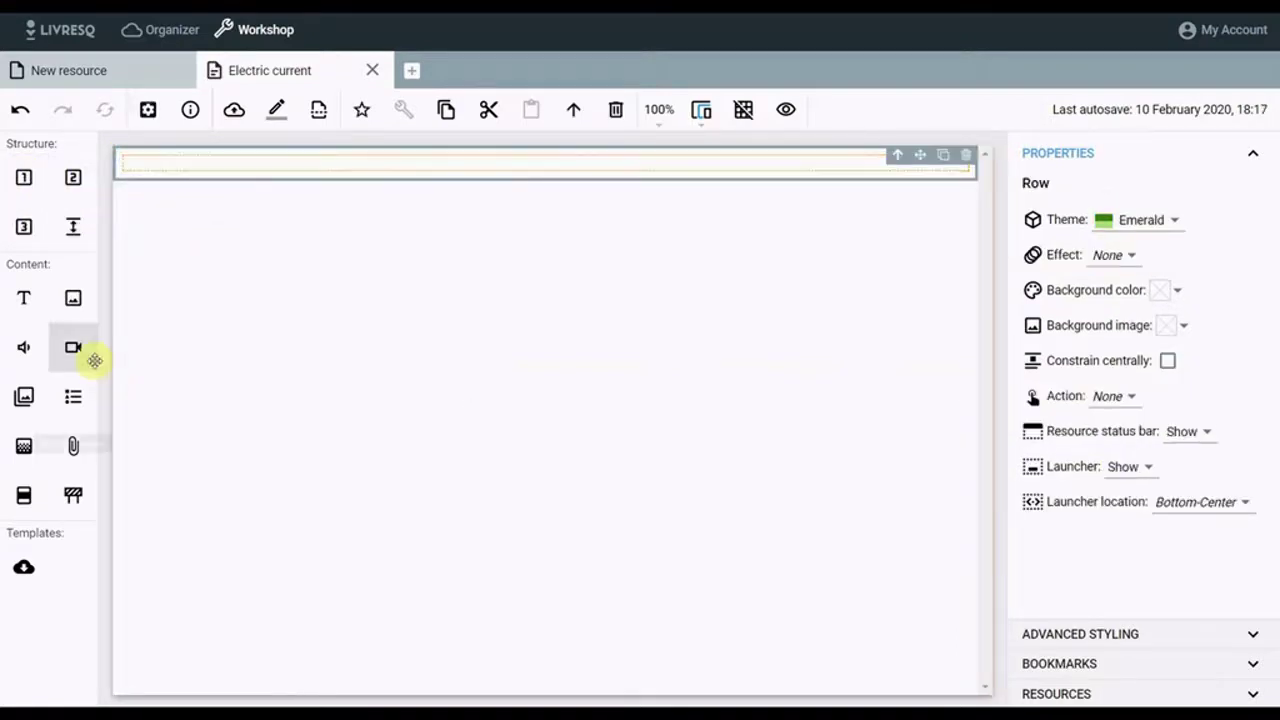
pyautogui.moveTo(24, 297); pyautogui.dragTo(178, 164)
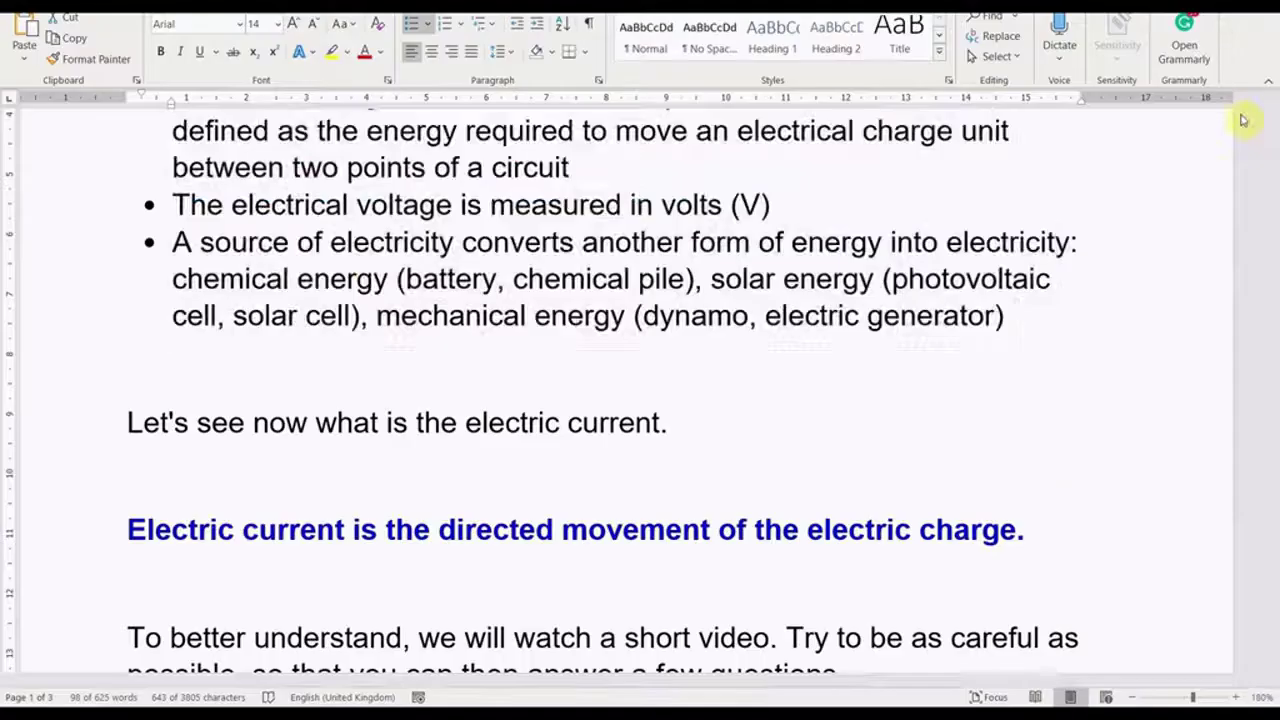
# Copy the heading 'We recall from previous lessons...' from the Word notes
pyautogui.moveTo(1000, 314); pyautogui.dragTo(414, 337)
pyautogui.scroll(5, 480, 331)
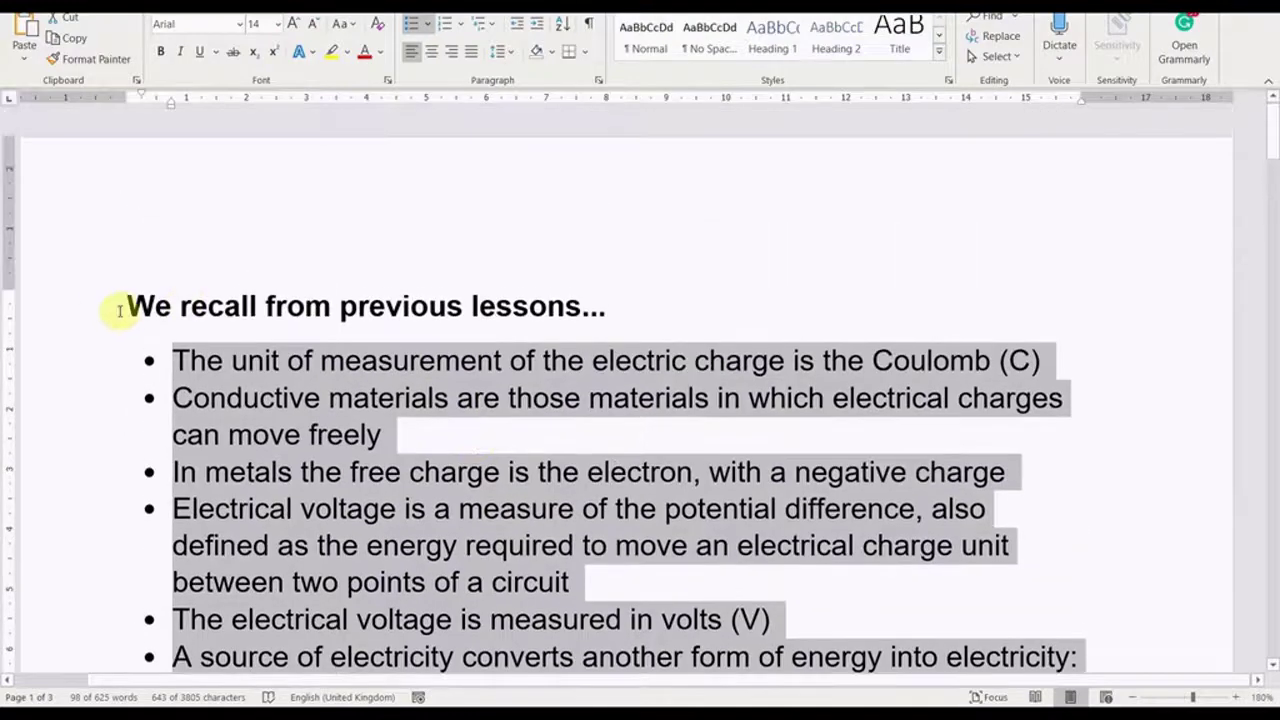
pyautogui.moveTo(120, 306); pyautogui.dragTo(603, 307)
pyautogui.hotkey('ctrl', 'c')
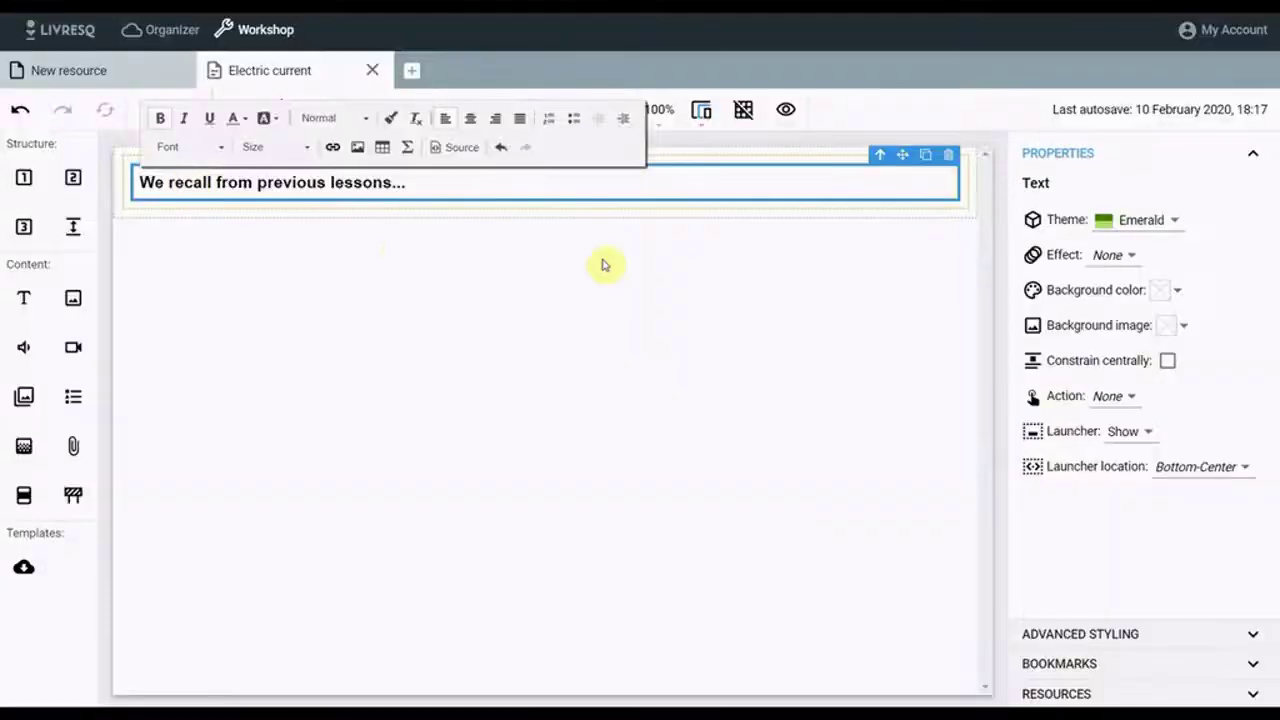
# Bookmark the heading text box and rename the bookmark 'Recall'
pyautogui.click(363, 112)
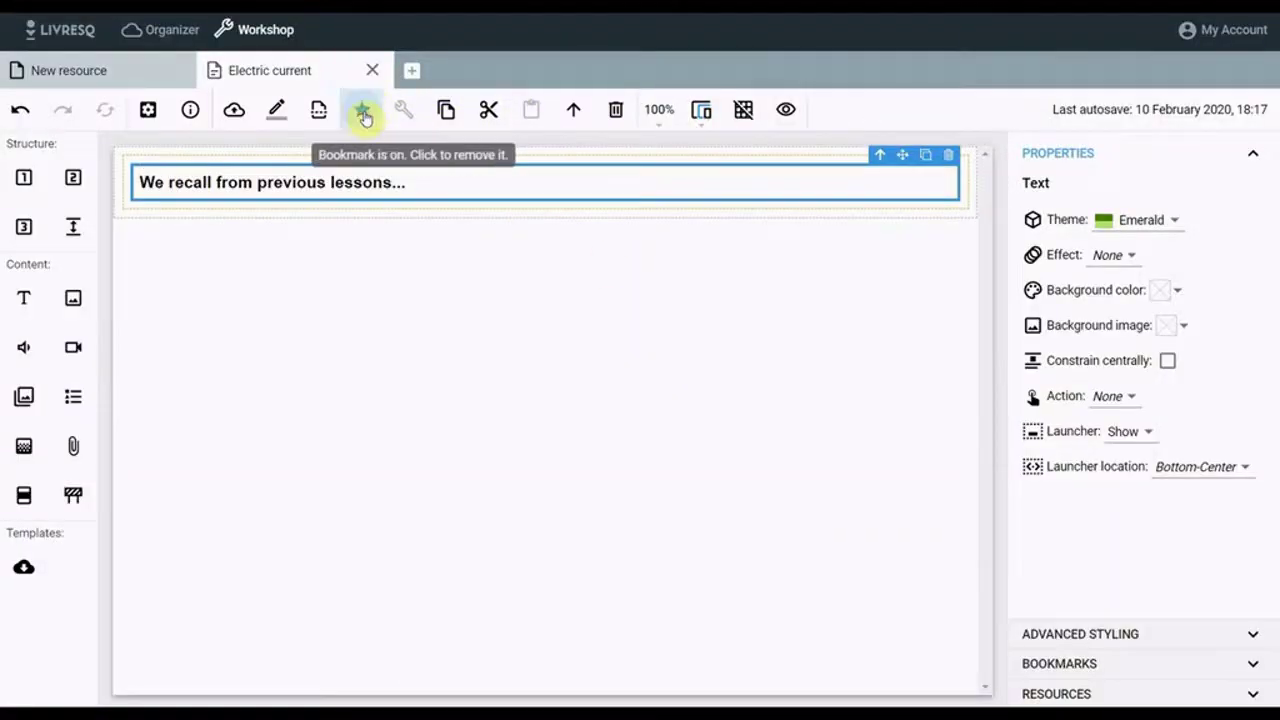
pyautogui.click(1080, 664)
pyautogui.click(1100, 257)
pyautogui.doubleClick(1100, 257)
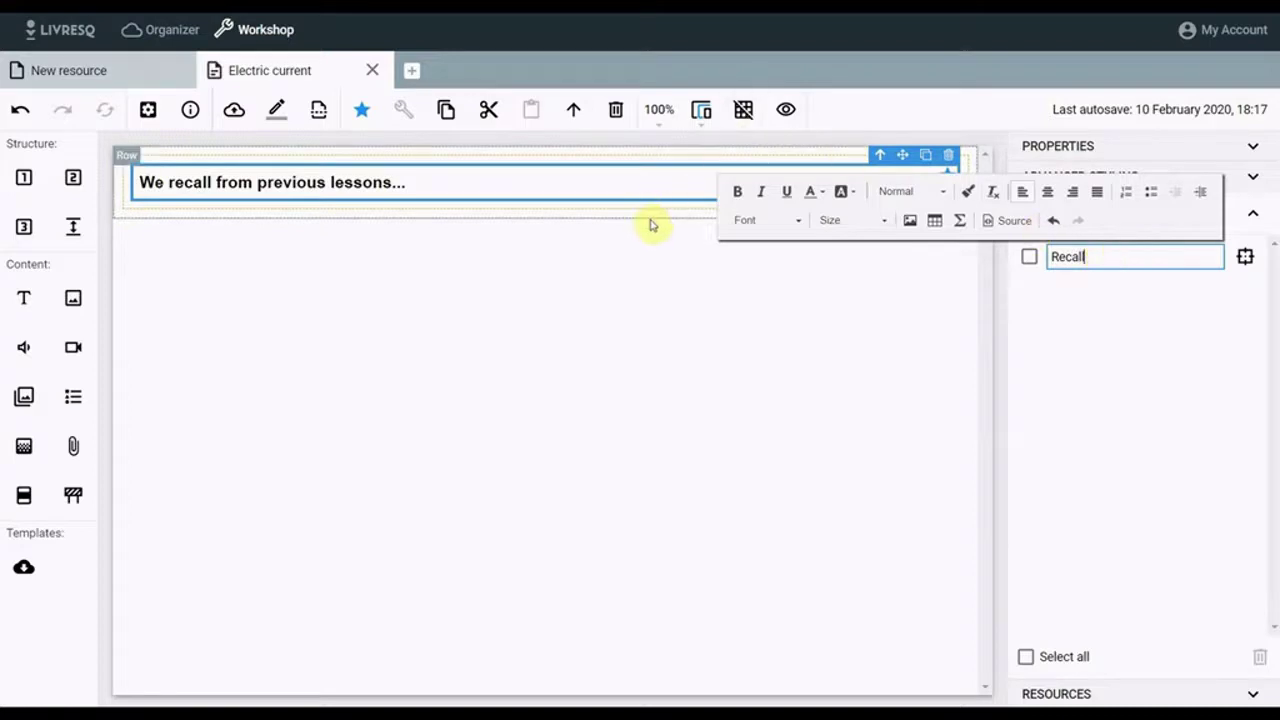
pyautogui.click(1057, 347)
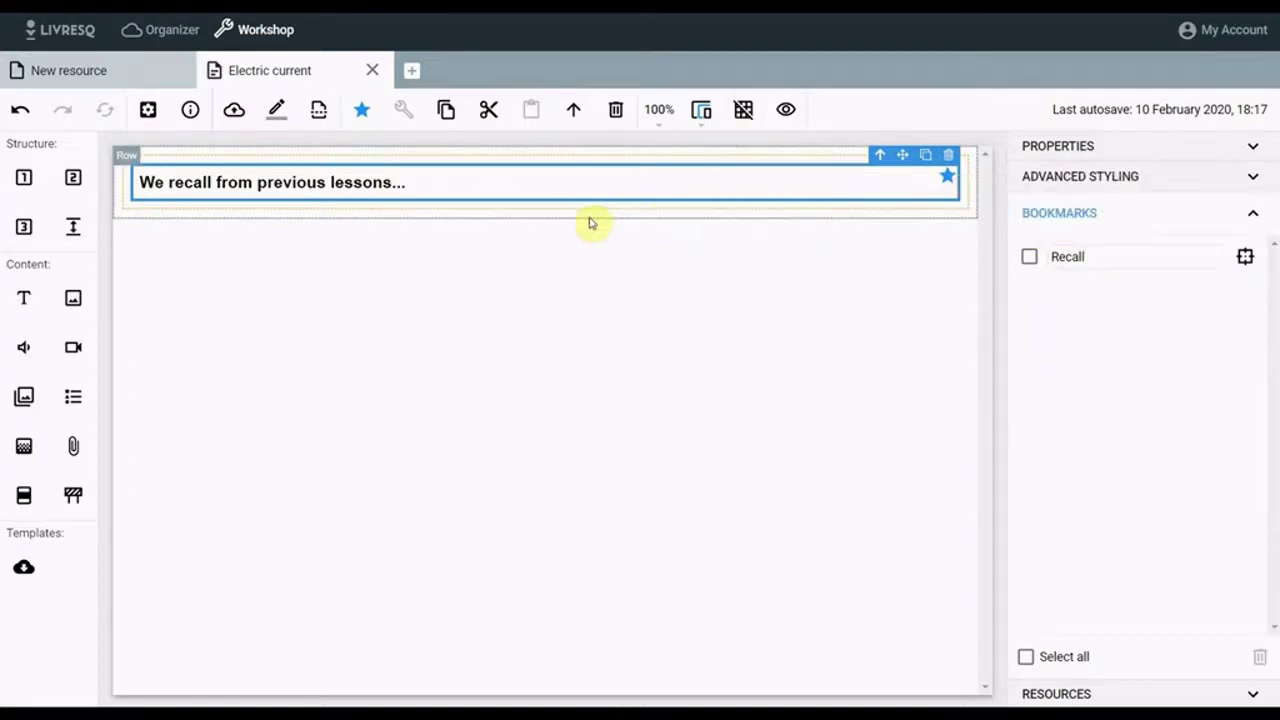
pyautogui.click(591, 220)
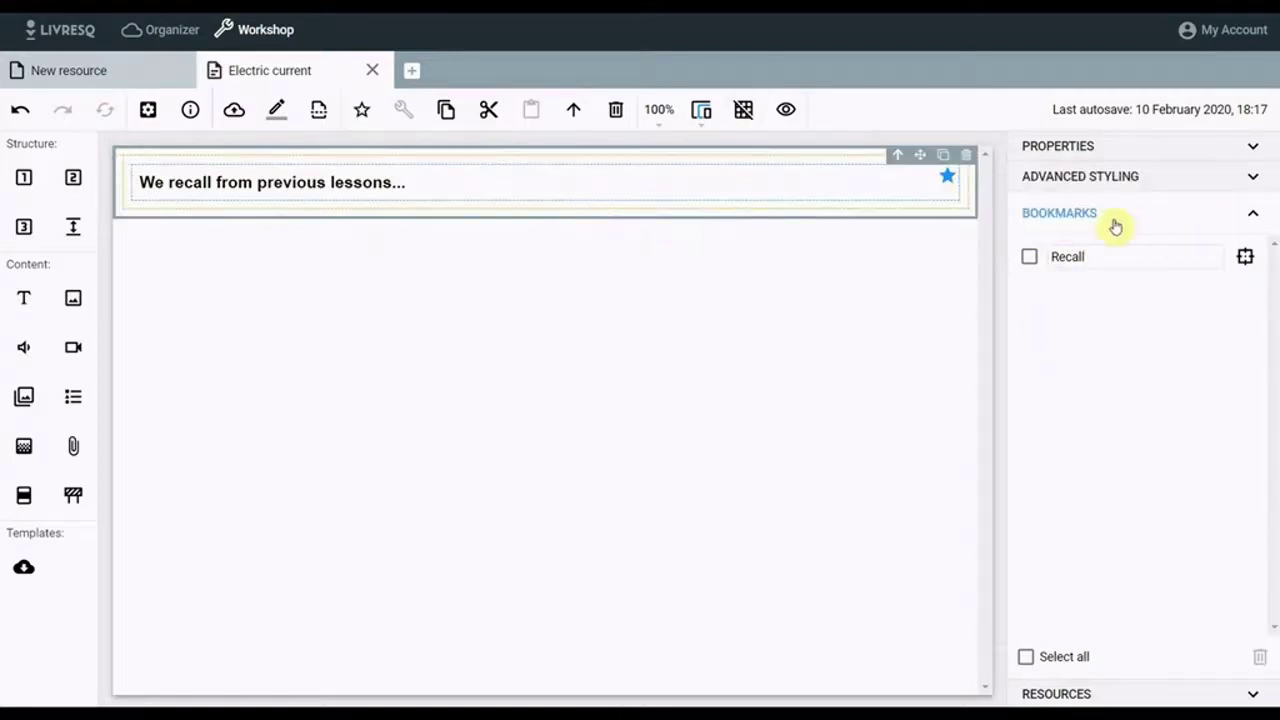
# Give the heading row a light blue background colour
pyautogui.click(1060, 147)
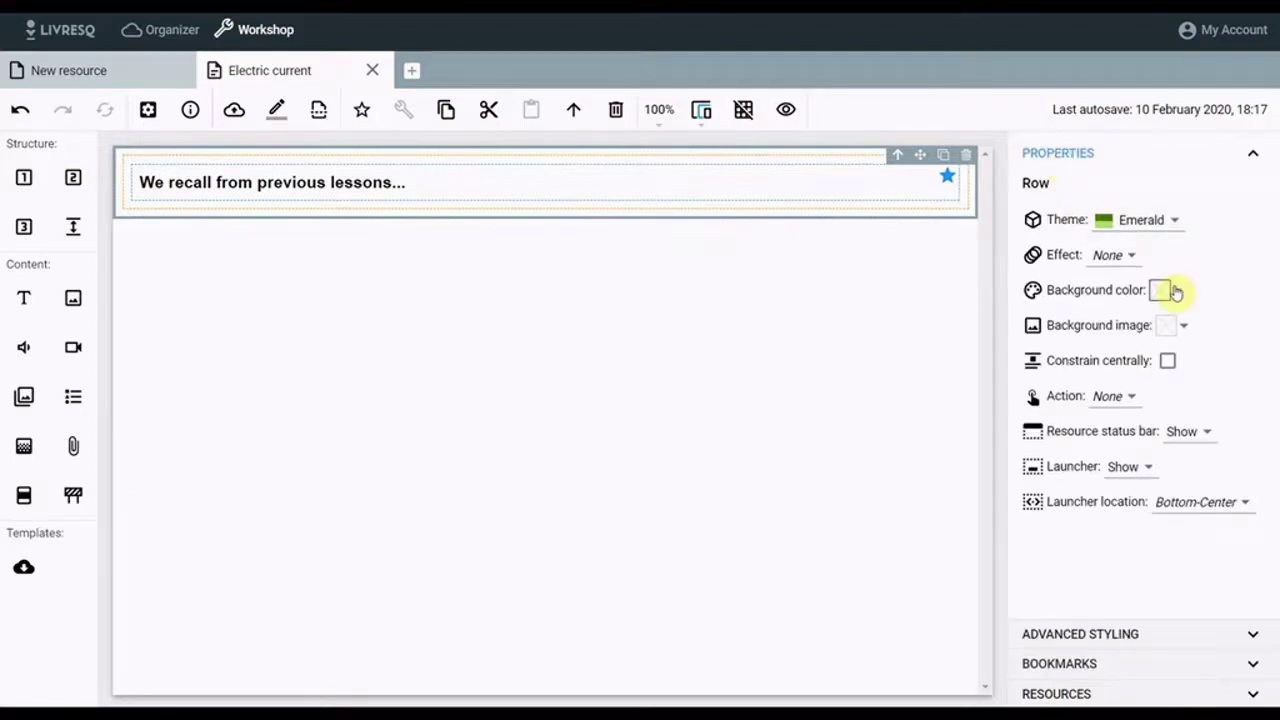
pyautogui.click(1168, 290)
pyautogui.click(1171, 519)
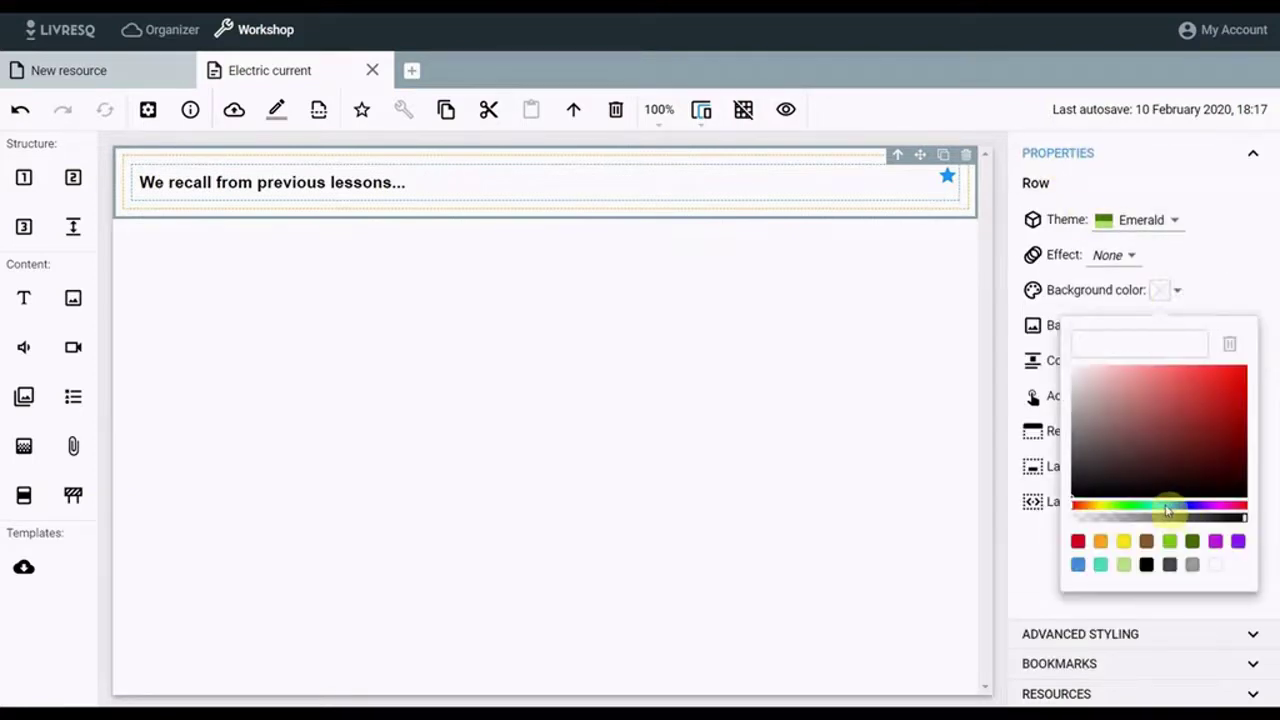
pyautogui.click(1174, 506)
pyautogui.click(1103, 372)
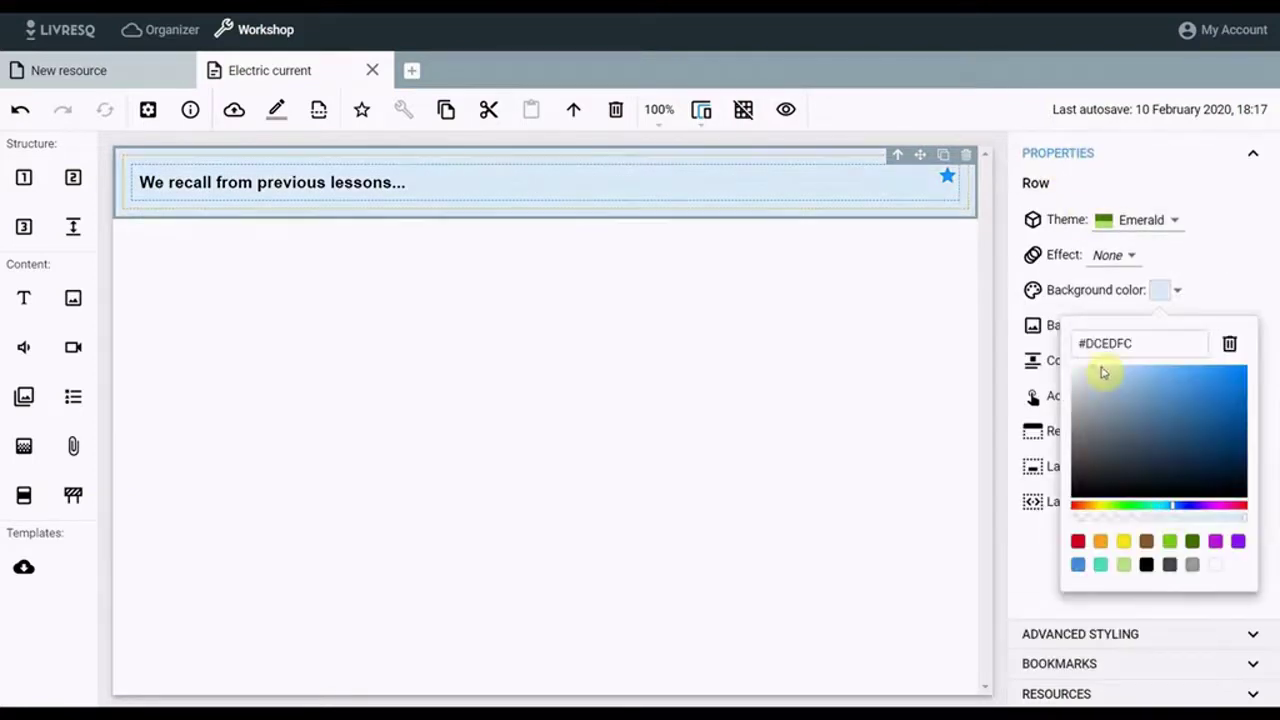
pyautogui.click(641, 281)
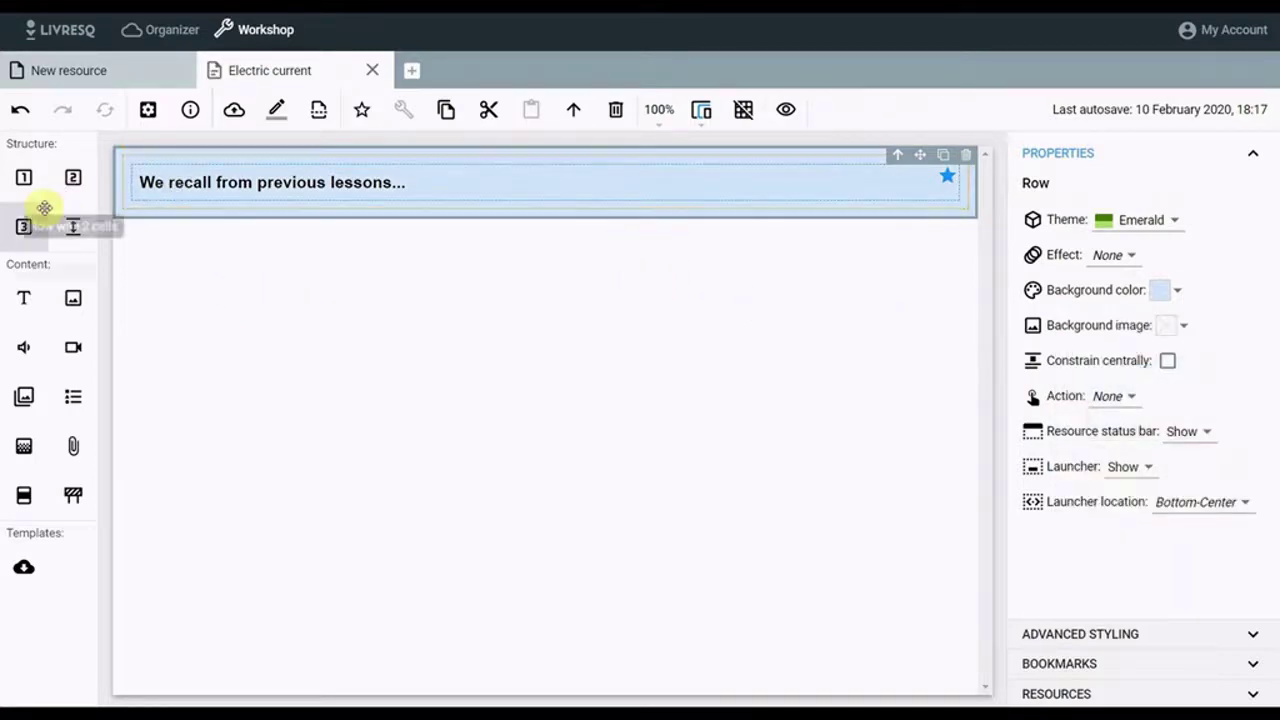
# Add a two-cell row with a left-cell text box, and select the six recall bullets in Word
pyautogui.moveTo(74, 180); pyautogui.dragTo(143, 249)
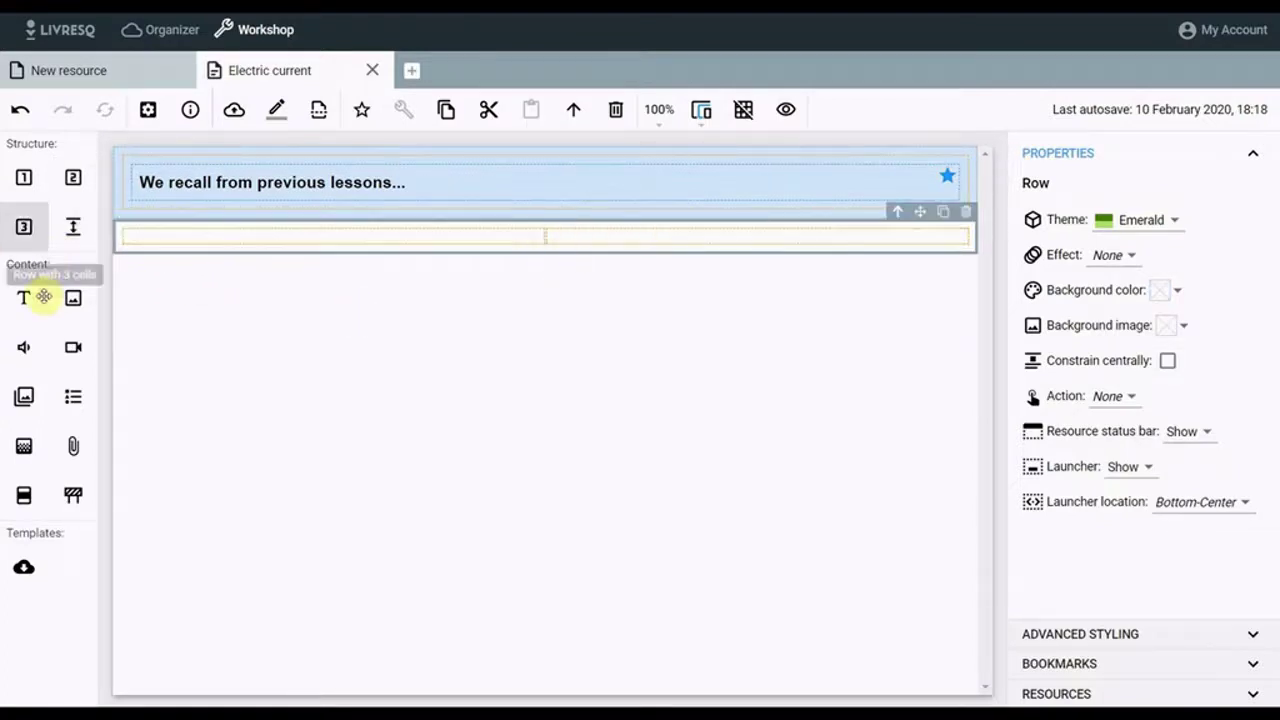
pyautogui.moveTo(24, 298); pyautogui.dragTo(176, 236)
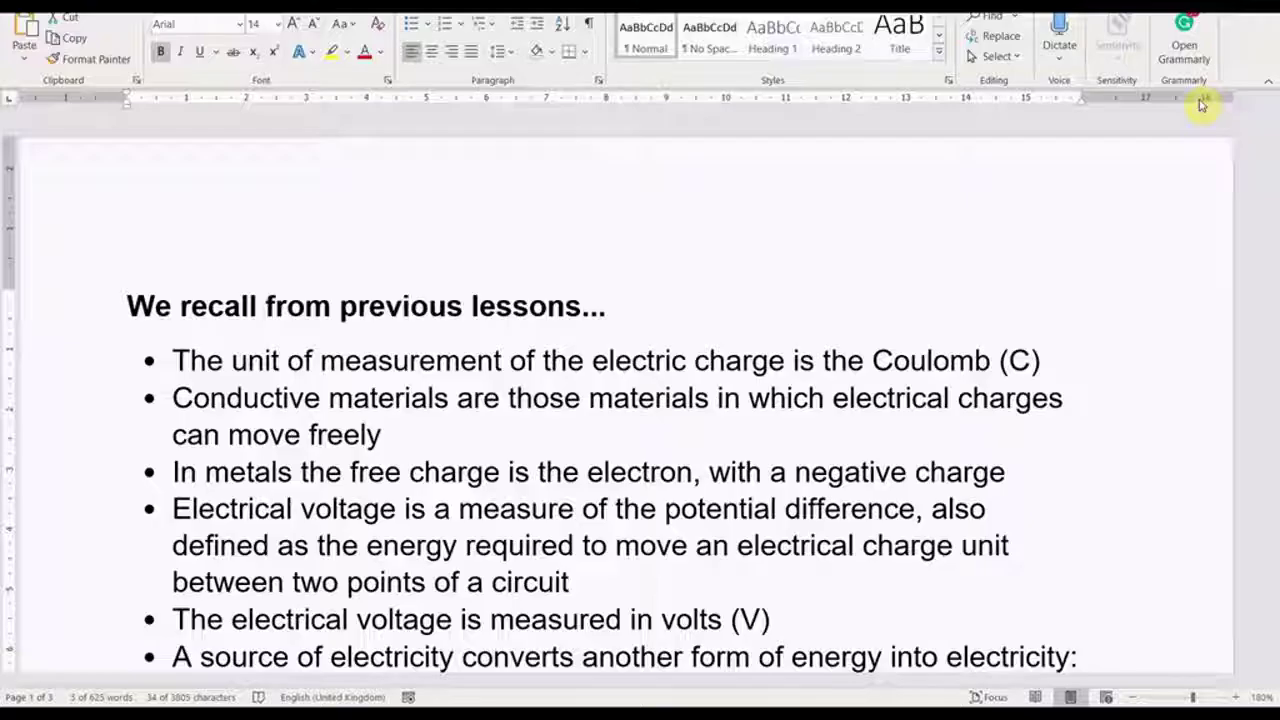
pyautogui.moveTo(608, 300); pyautogui.dragTo(128, 300)
pyautogui.scroll(-3, 223, 300)
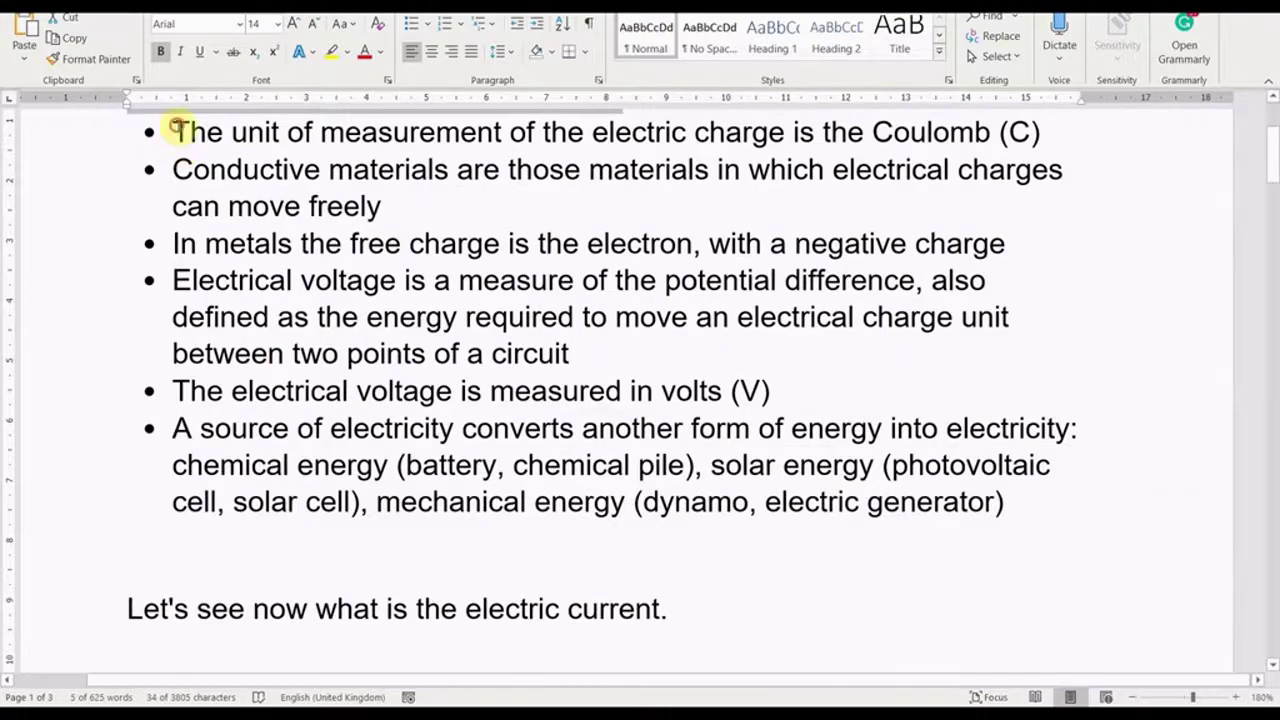
pyautogui.moveTo(170, 131); pyautogui.dragTo(1171, 486)
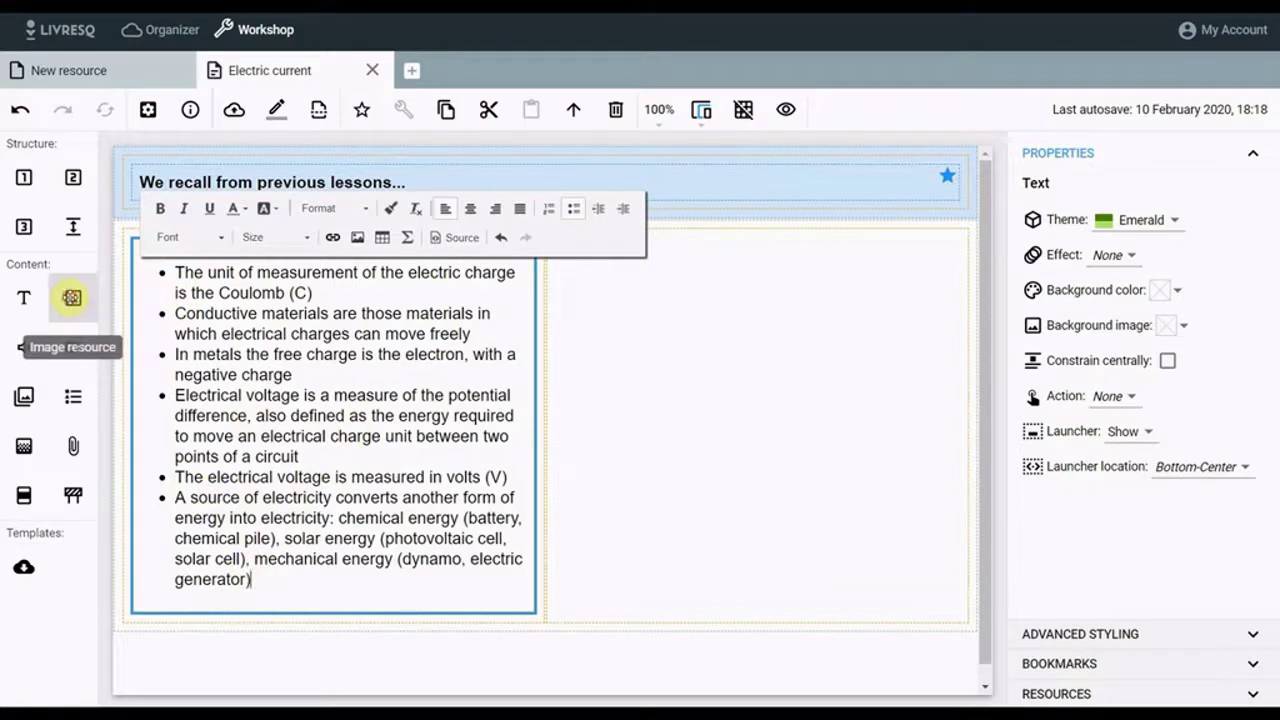
# Add two stacked images to the right cell and load Conductors.gif into the upper one
pyautogui.moveTo(72, 297); pyautogui.dragTo(691, 297)
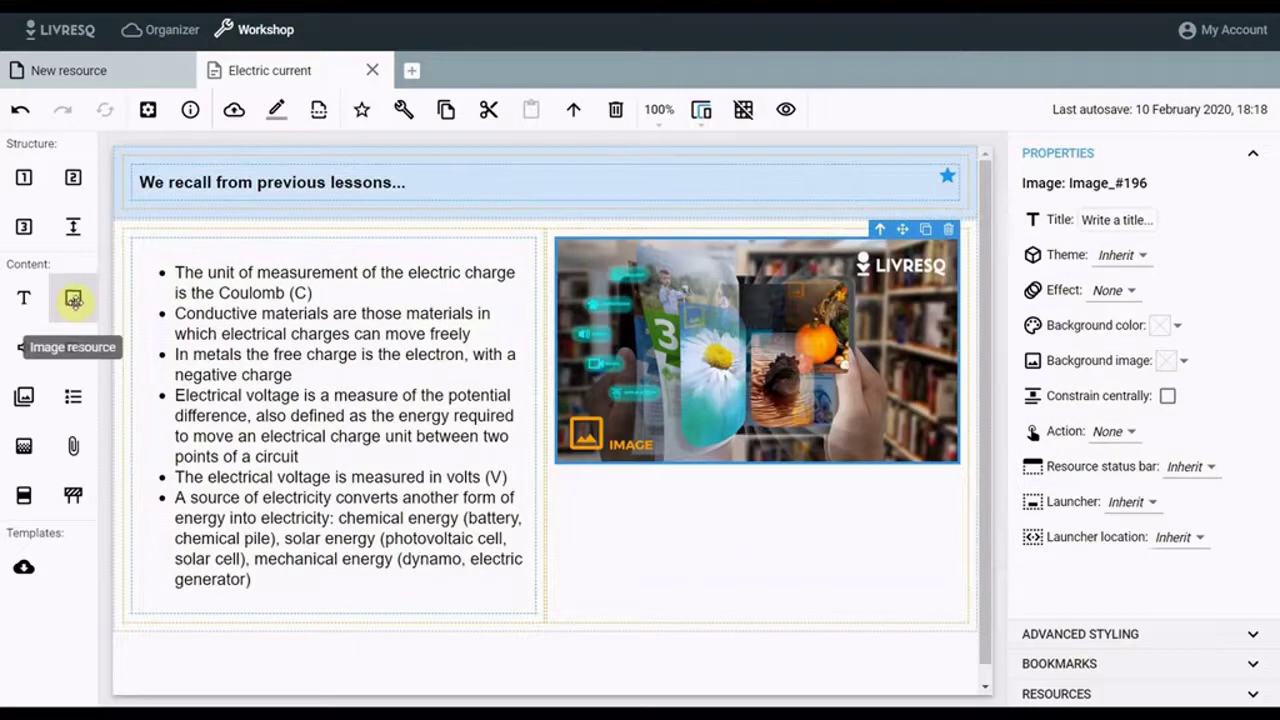
pyautogui.moveTo(72, 299); pyautogui.dragTo(630, 498)
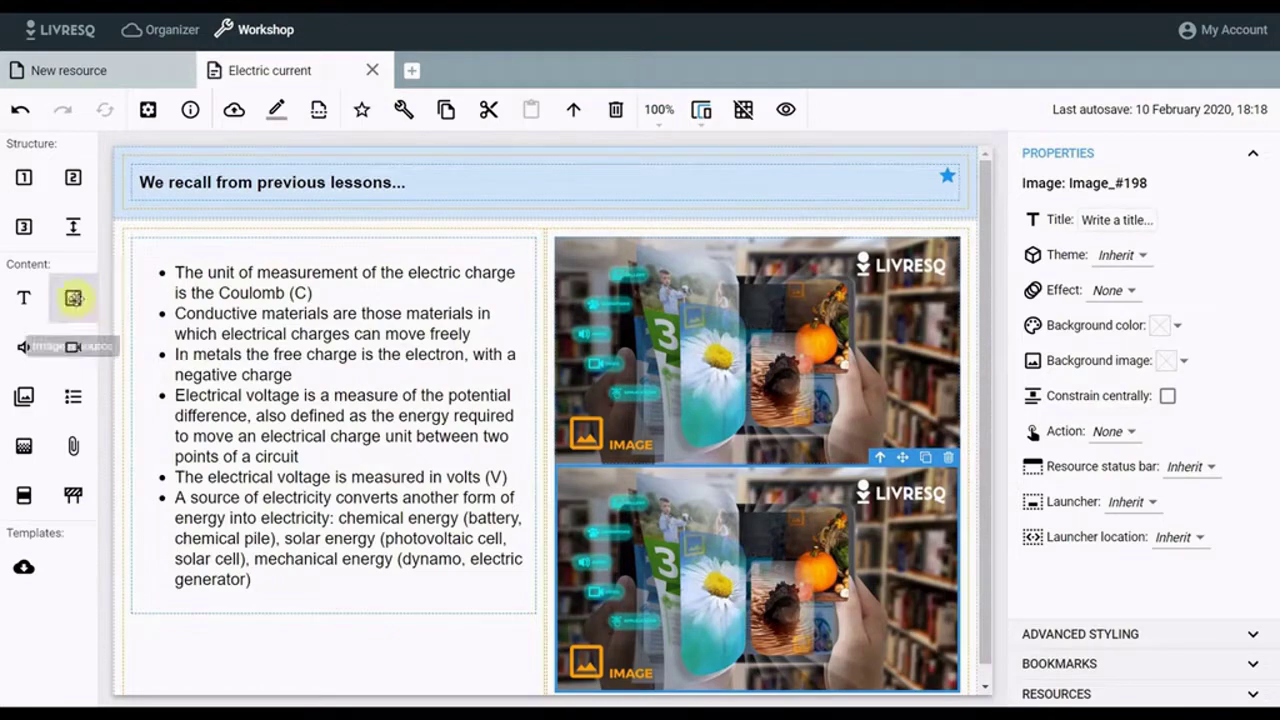
pyautogui.doubleClick(675, 355)
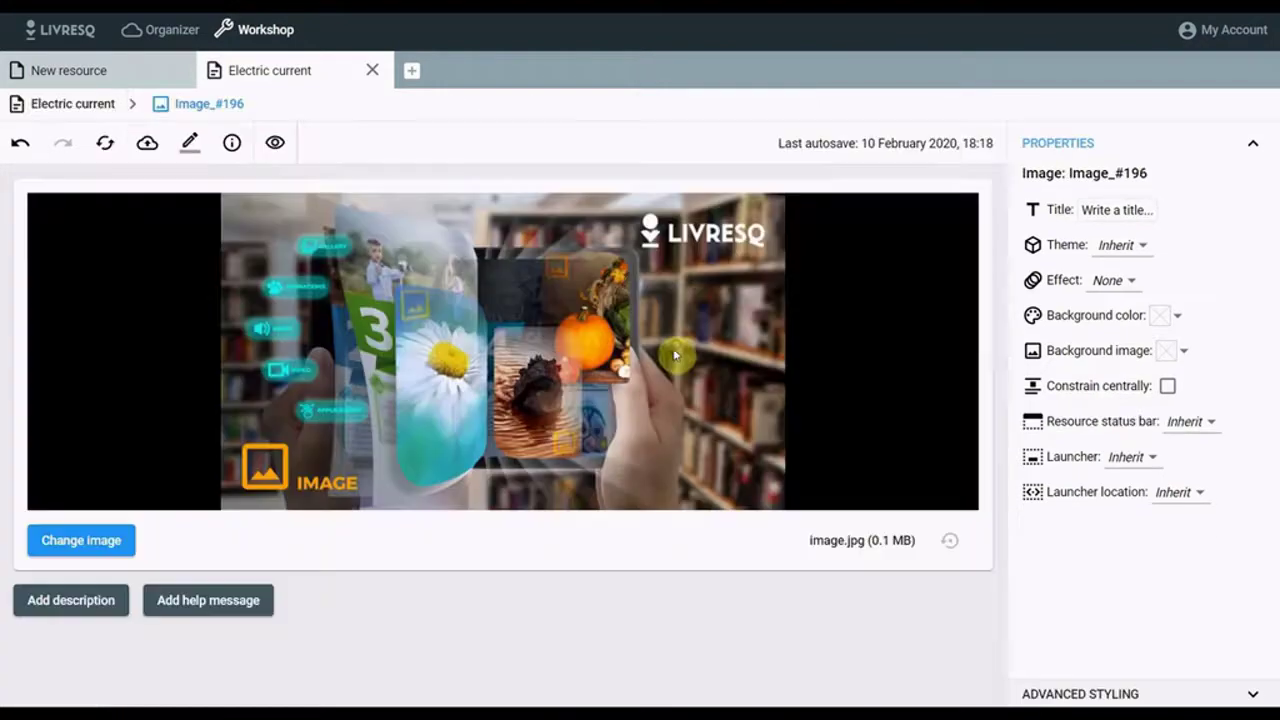
pyautogui.click(79, 545)
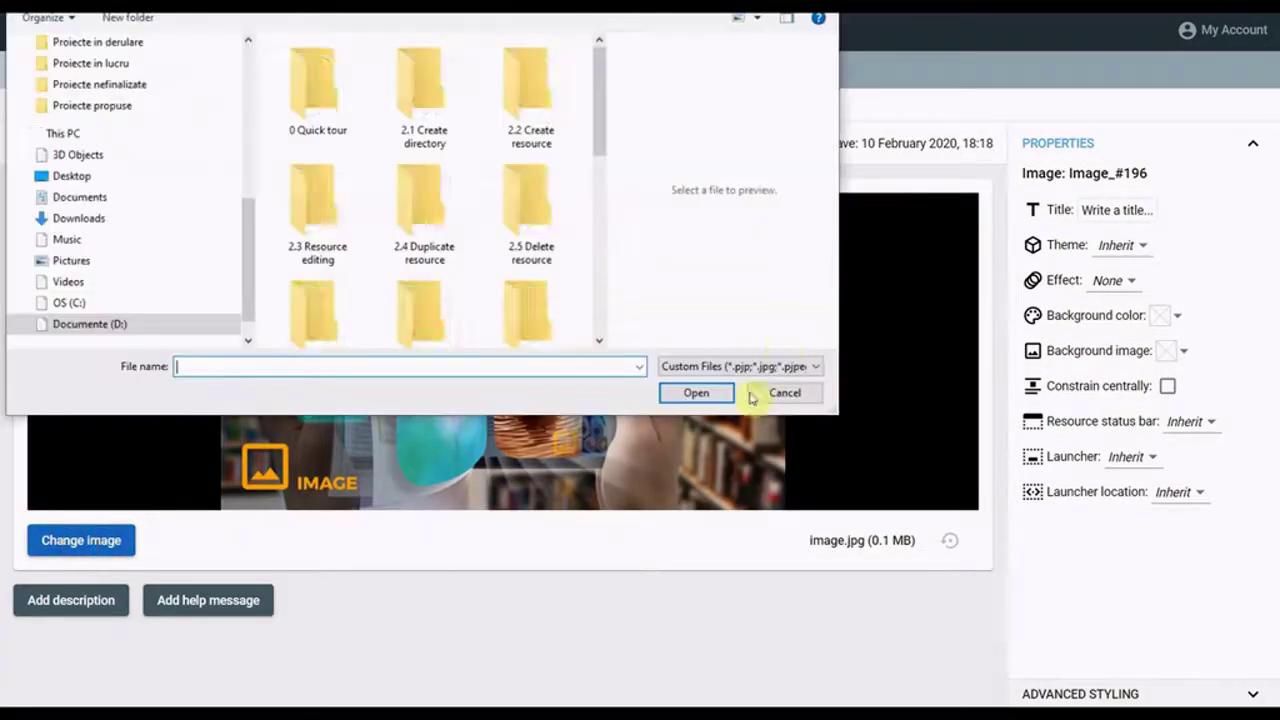
pyautogui.moveTo(600, 134); pyautogui.dragTo(588, 314)
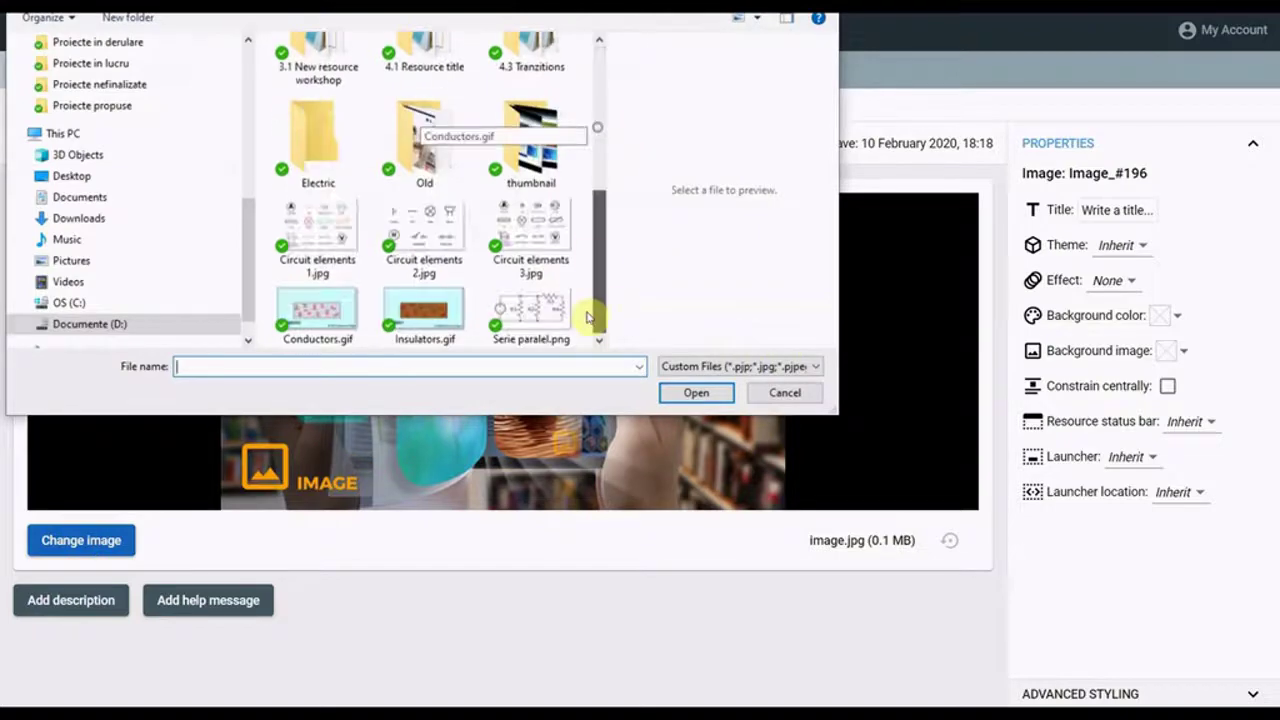
pyautogui.click(314, 300)
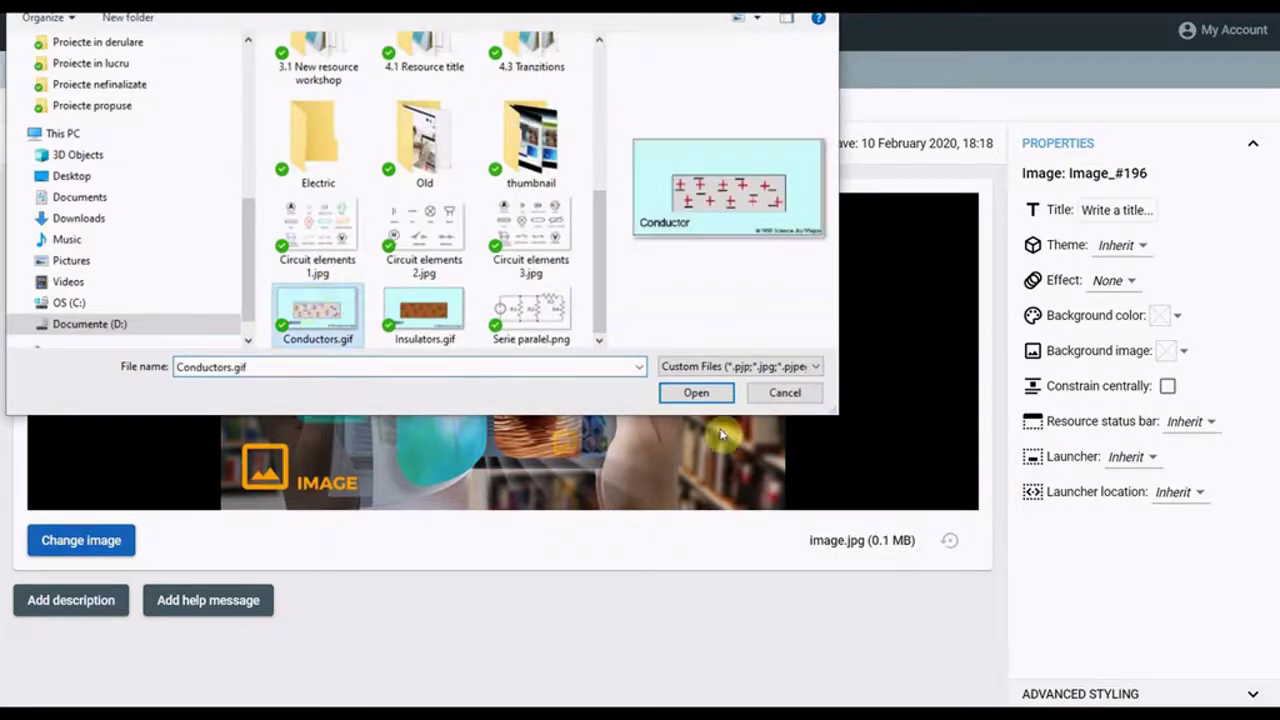
pyautogui.click(706, 393)
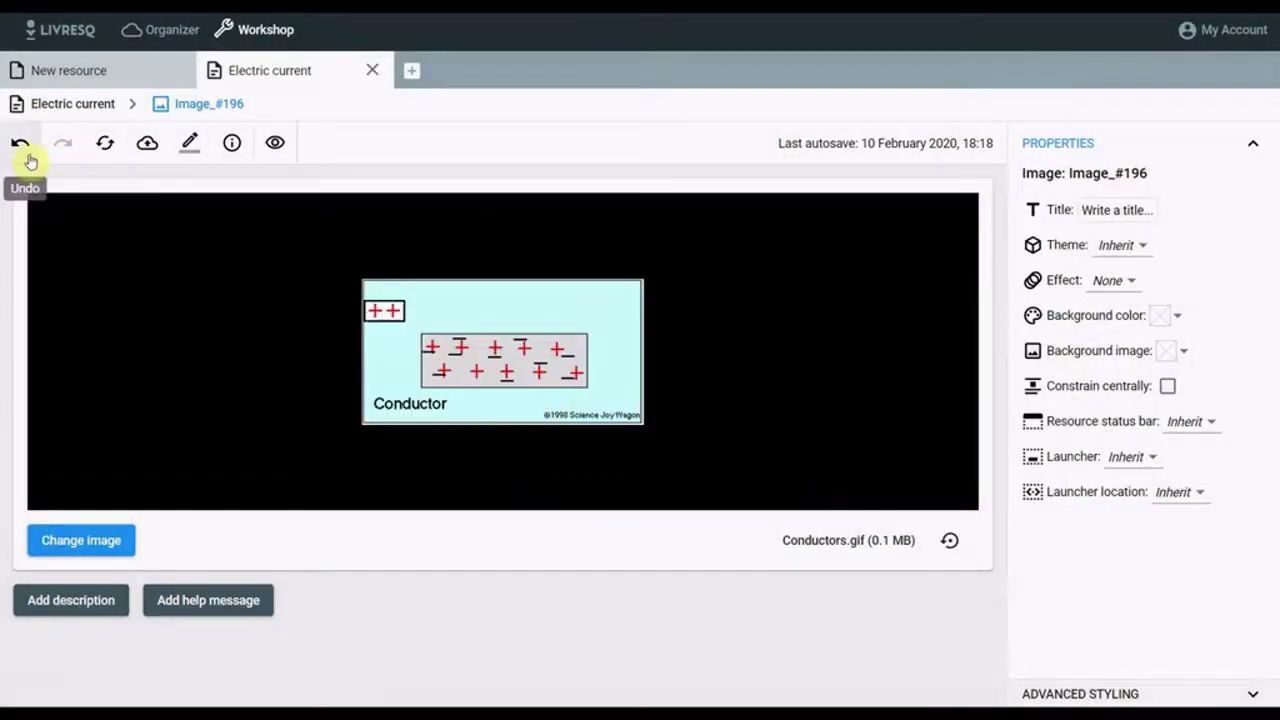
pyautogui.click(73, 104)
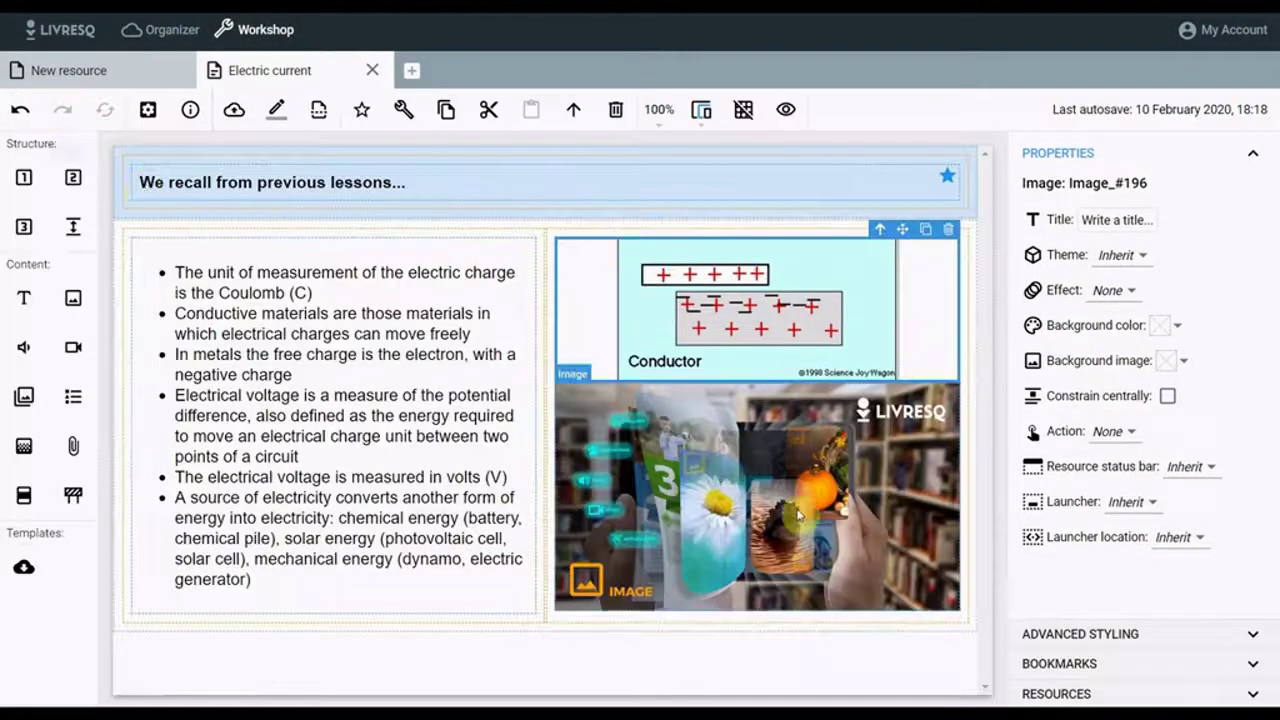
# Load Insulators.gif into the lower image and return to the Electric current slide
pyautogui.doubleClick(740, 480)
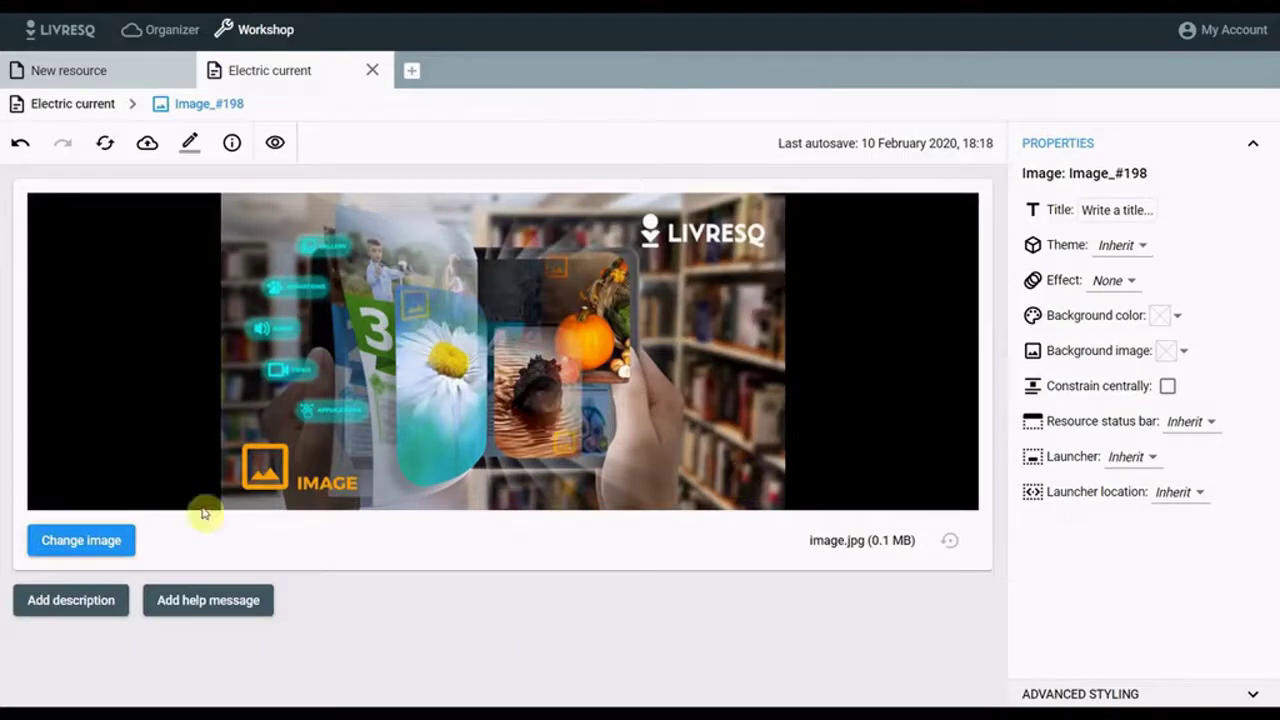
pyautogui.click(90, 542)
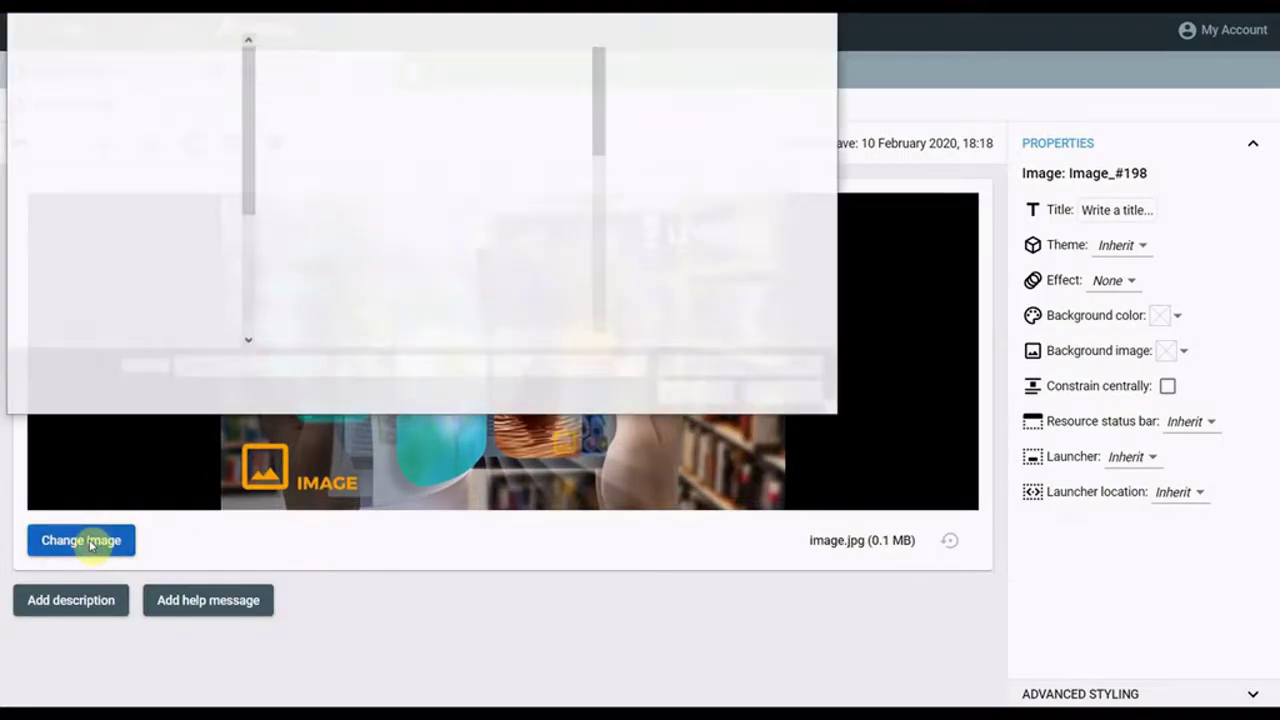
pyautogui.moveTo(603, 129); pyautogui.dragTo(555, 332)
pyautogui.click(309, 312)
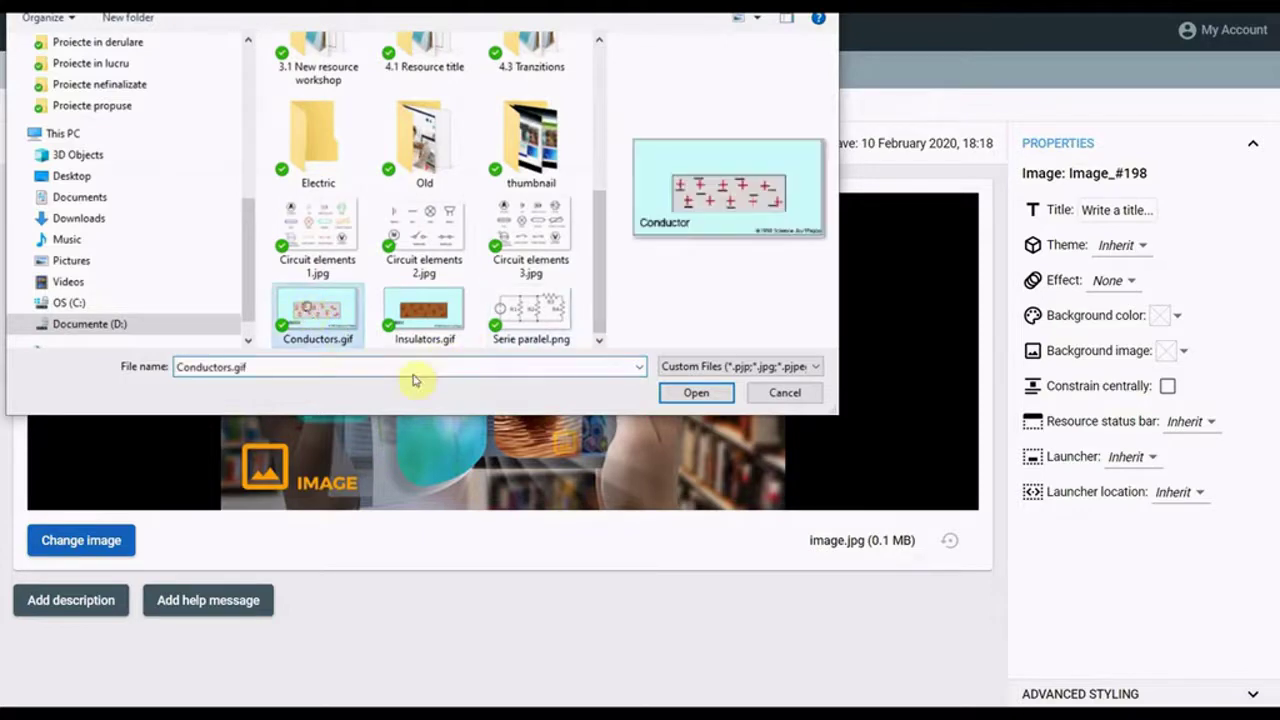
pyautogui.click(441, 333)
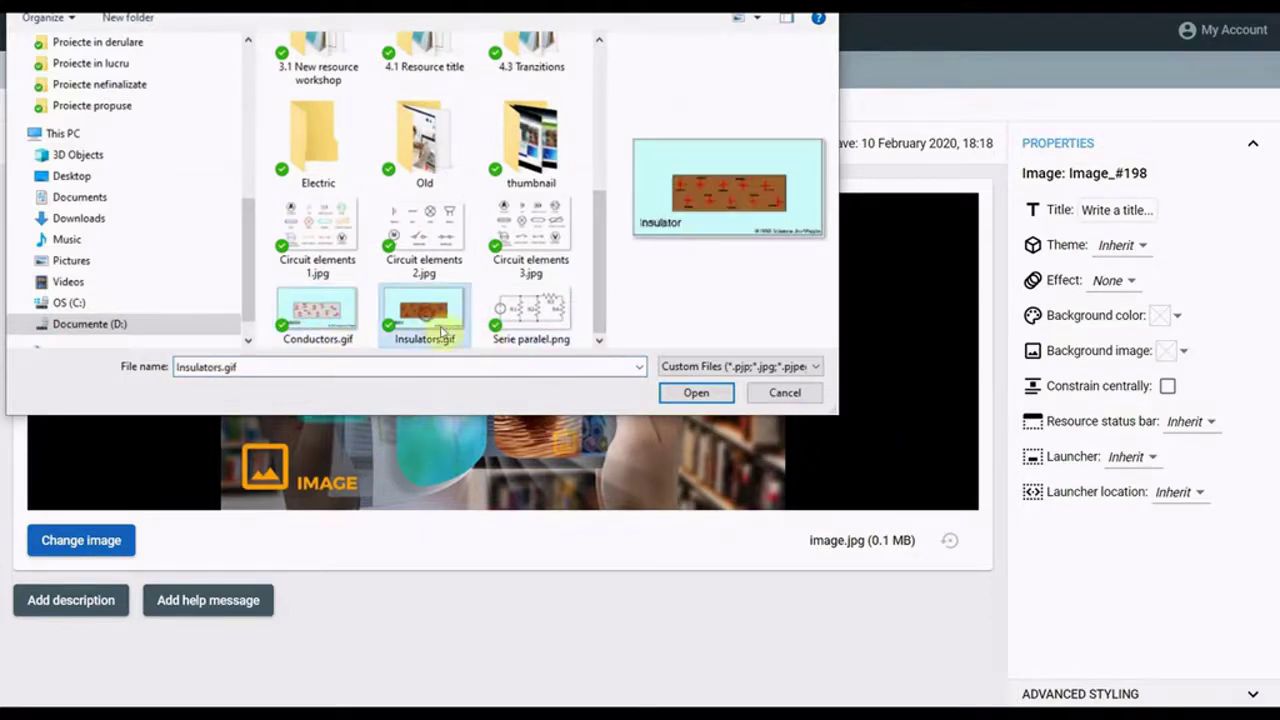
pyautogui.click(694, 392)
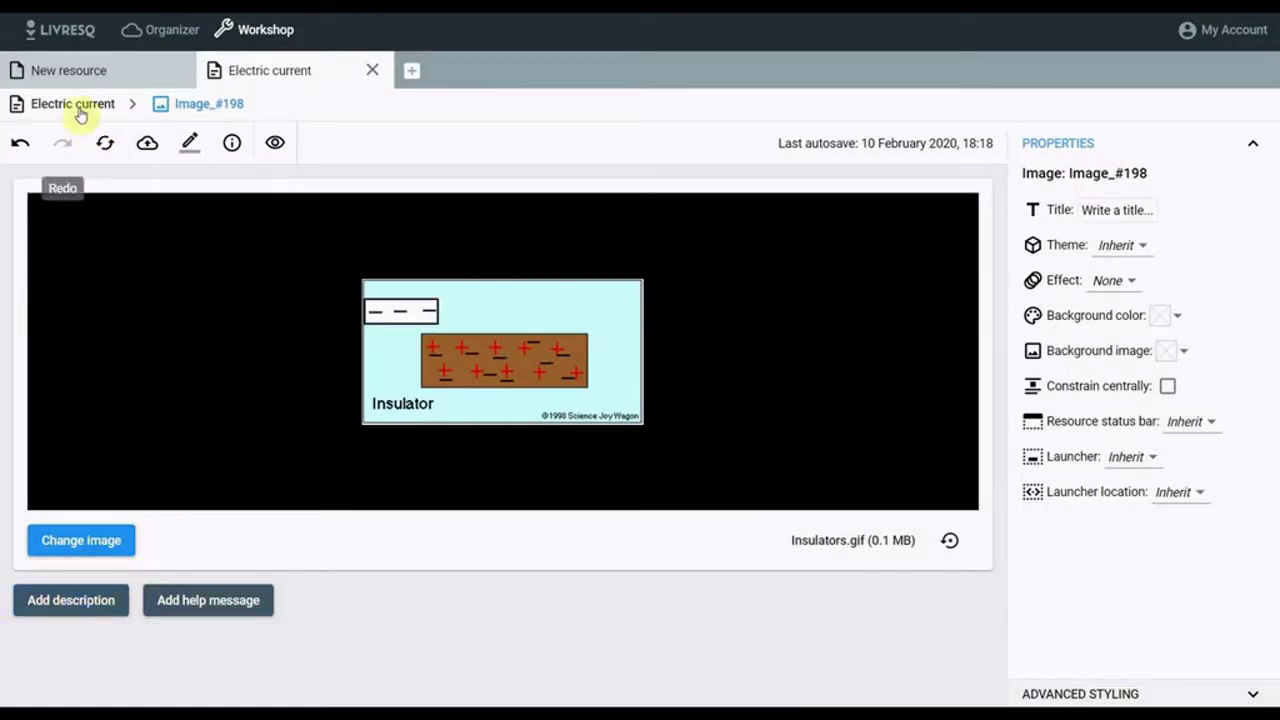
pyautogui.click(72, 104)
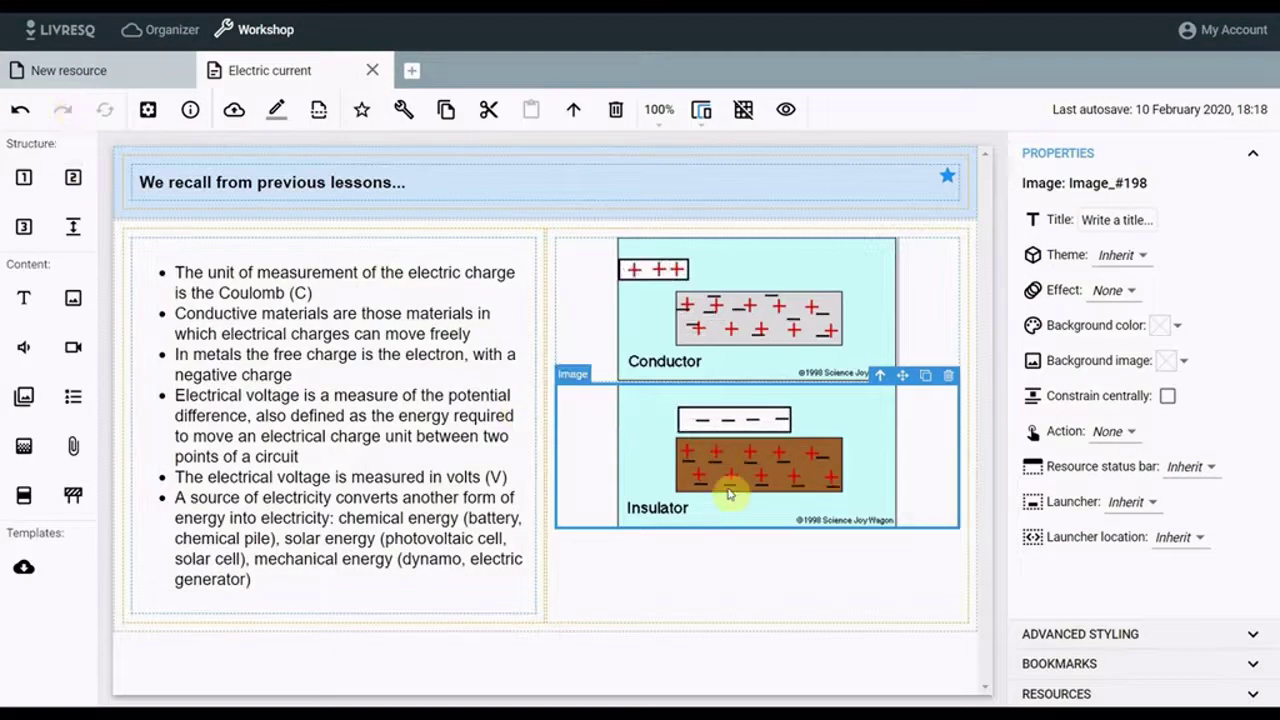
# Add local CSS 'border: 3px solid red;' to the bulleted text block and start a second border rule
pyautogui.click(453, 577)
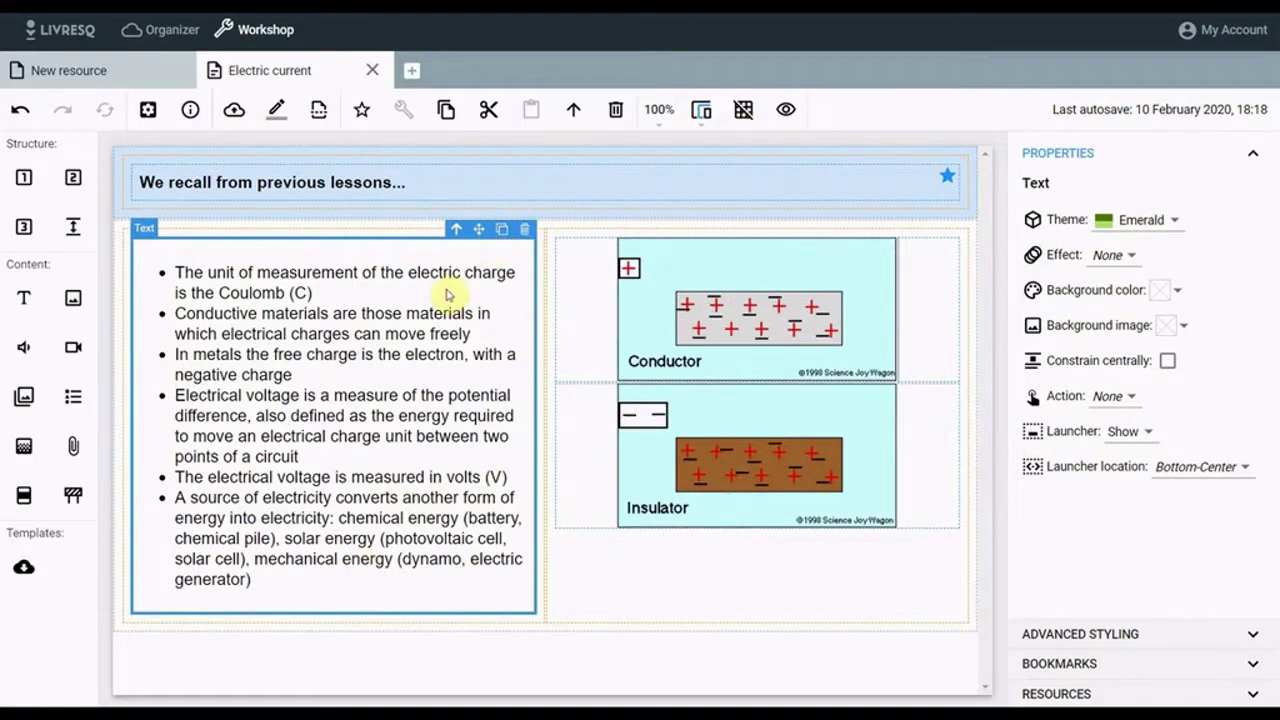
pyautogui.click(1065, 632)
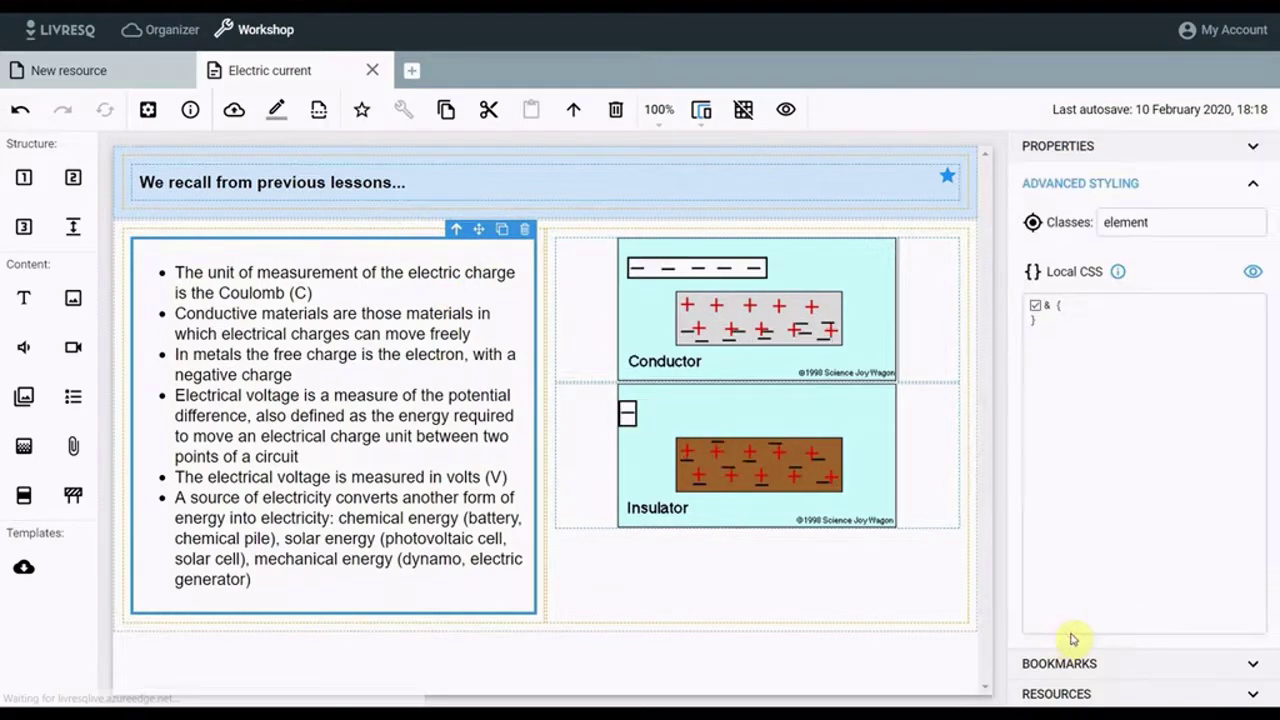
pyautogui.click(1068, 312)
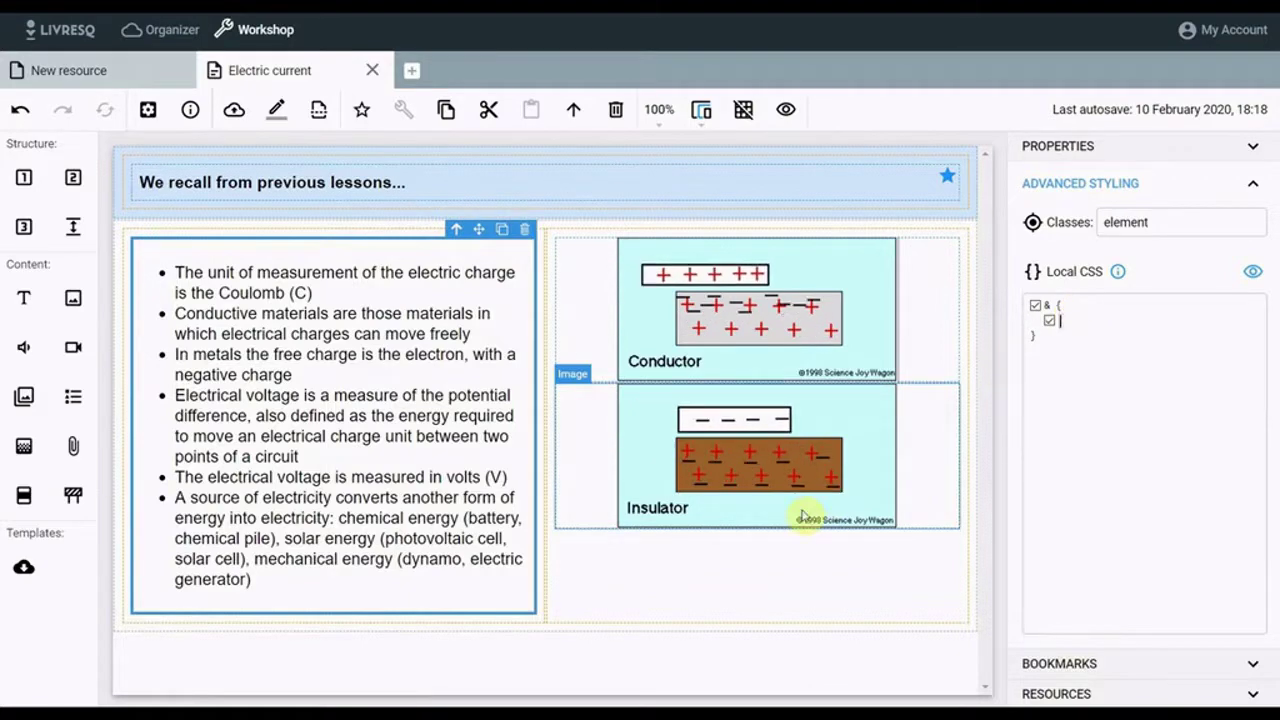
pyautogui.write('border')
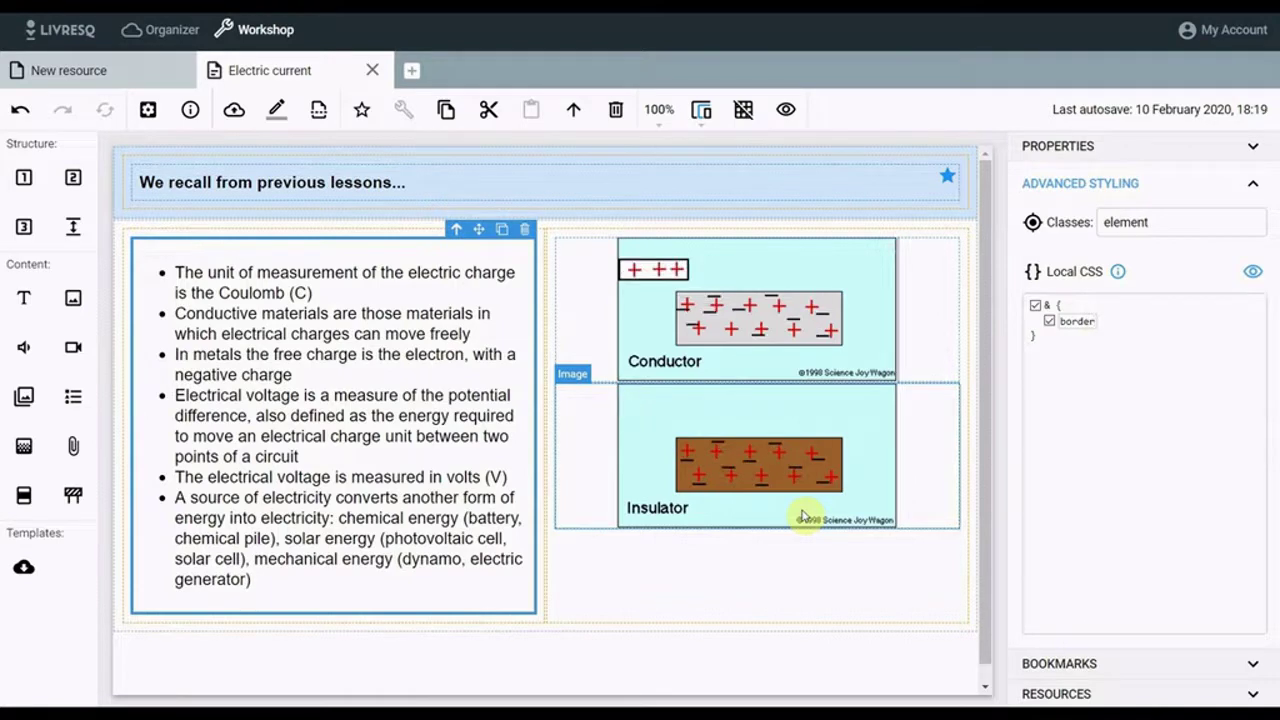
pyautogui.write(':')
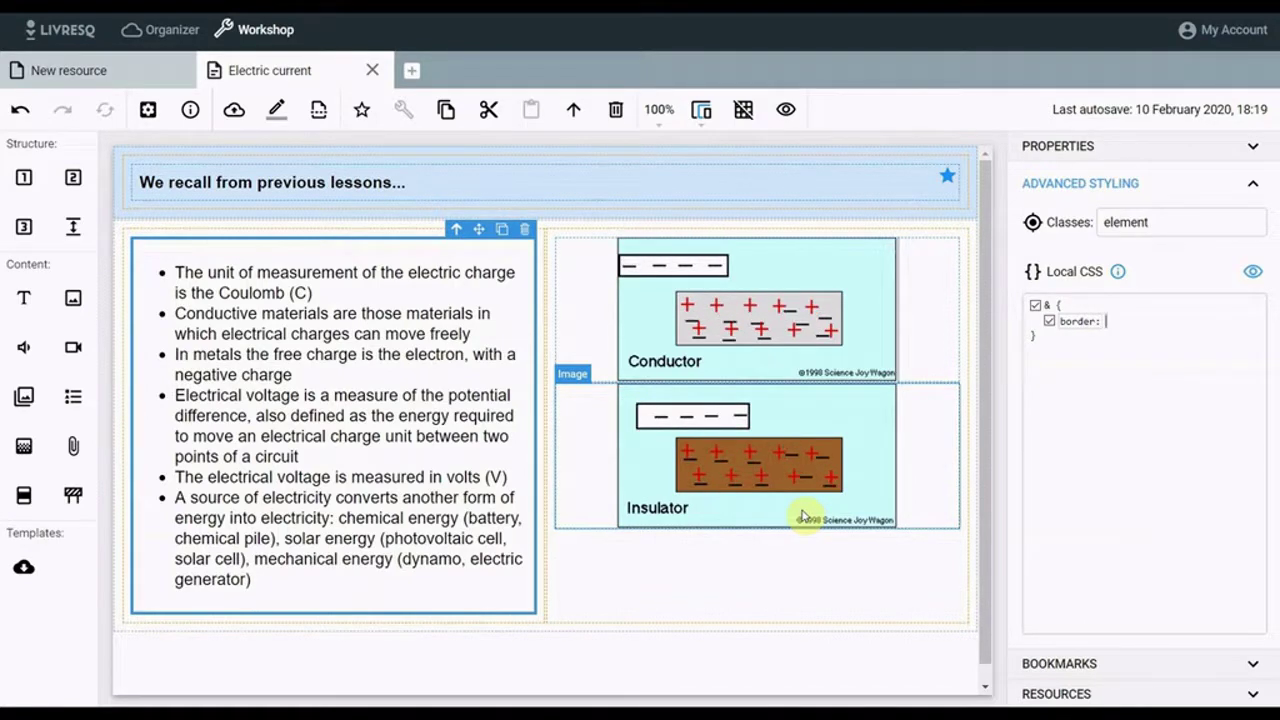
pyautogui.write('3p')
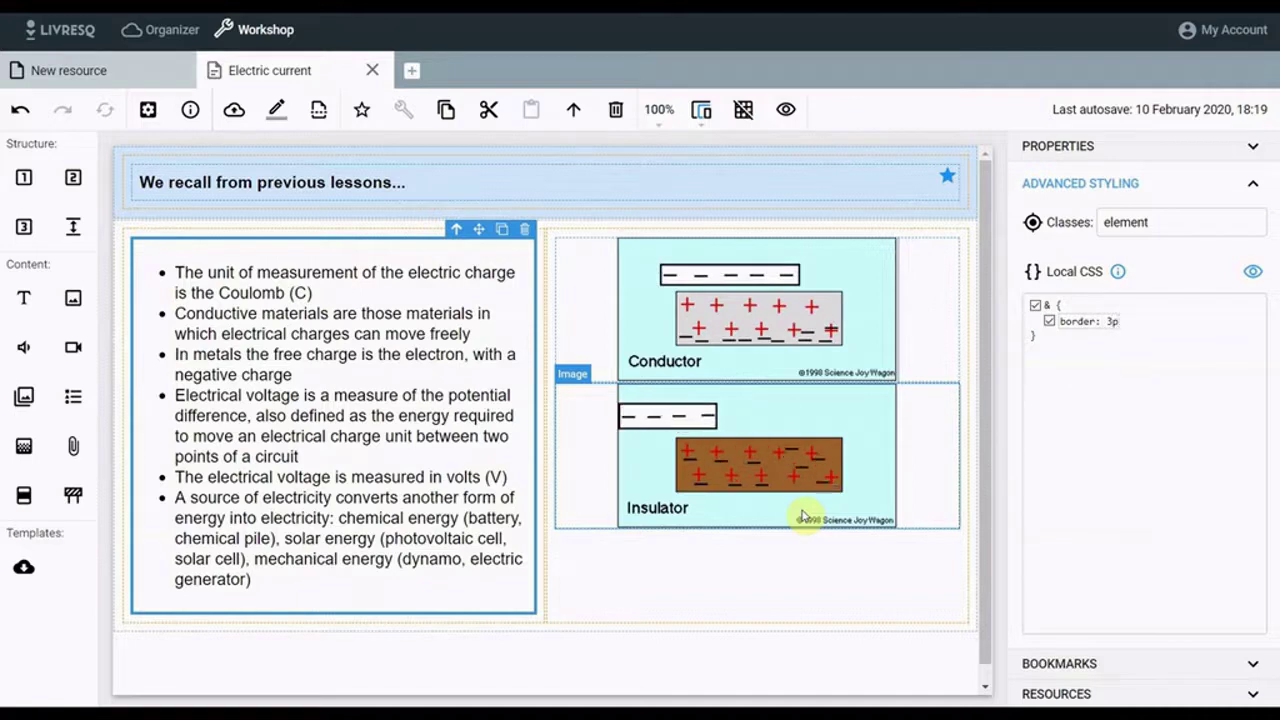
pyautogui.write('x')
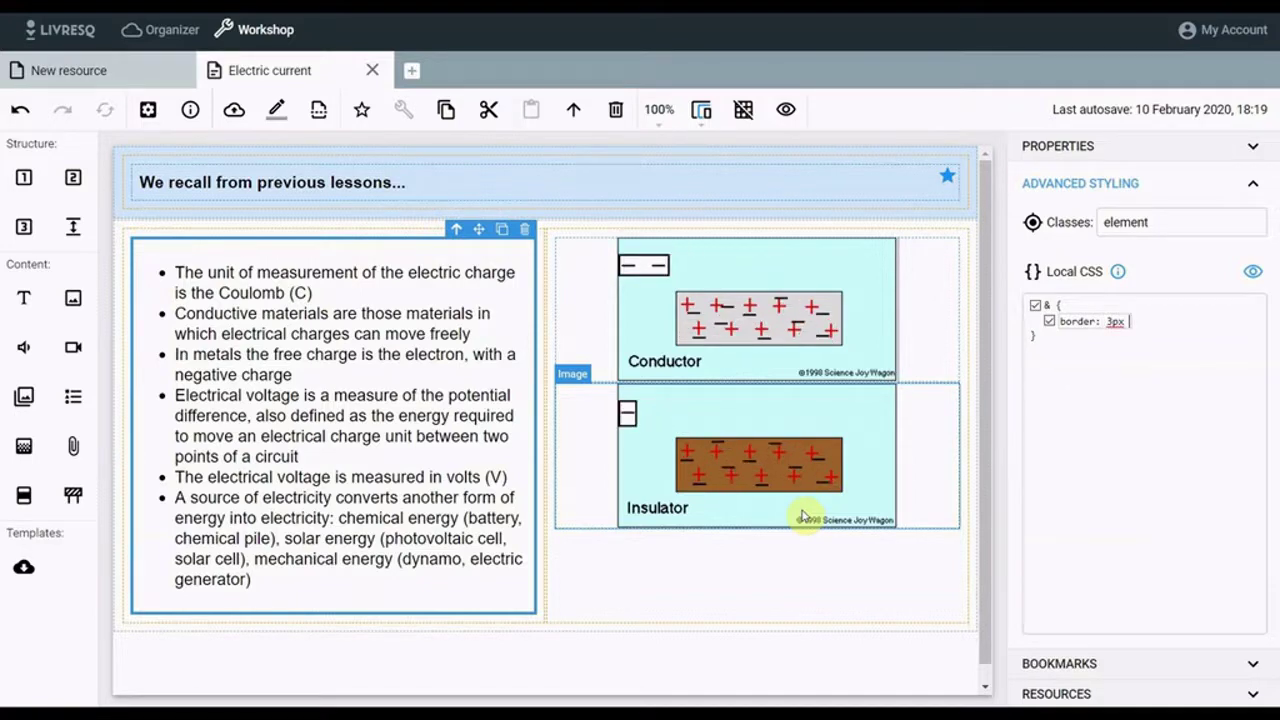
pyautogui.write(' solid red;')
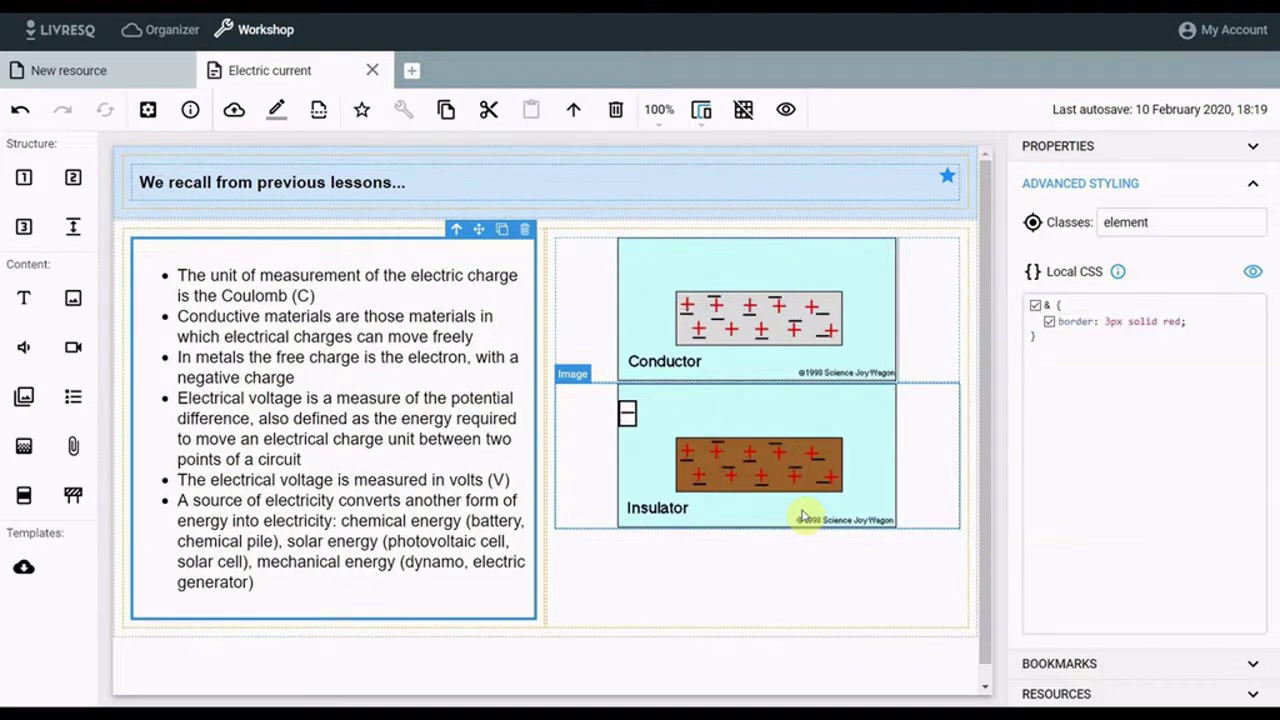
pyautogui.click(1186, 333)
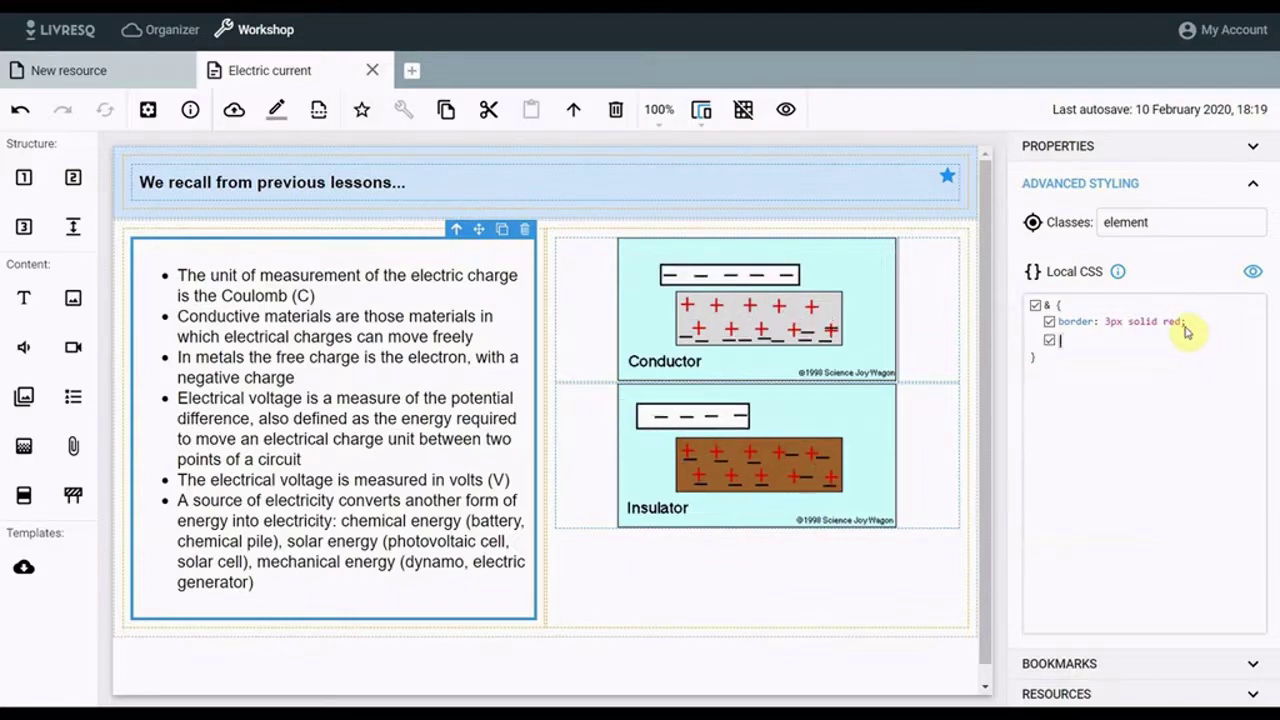
pyautogui.write('b')
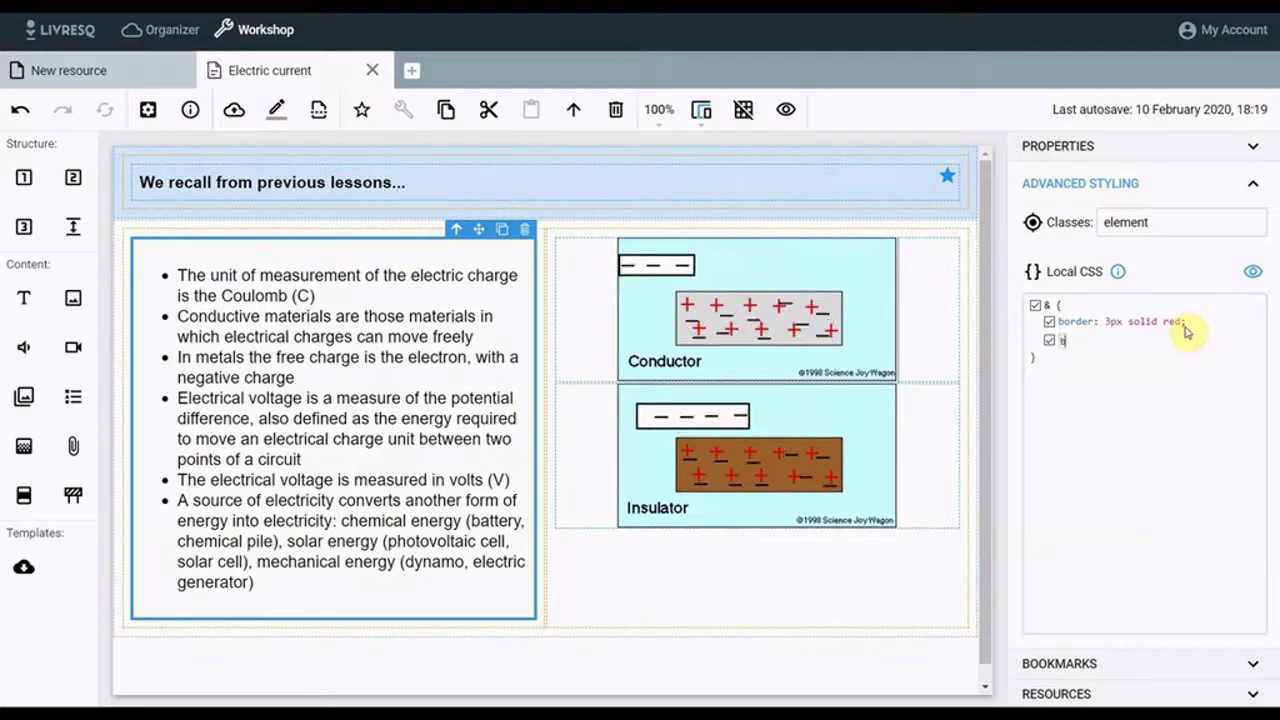
pyautogui.write('order')
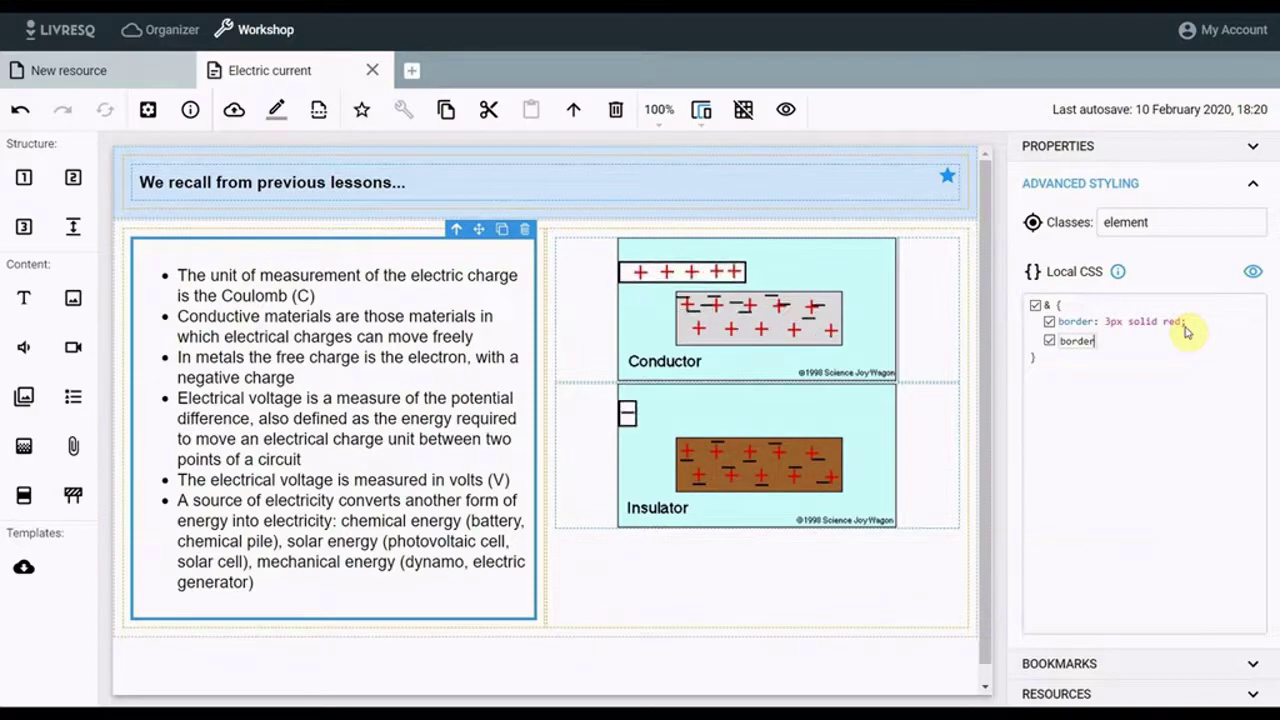
# Widen the bulleted text cell so it extends into the image column
pyautogui.click(655, 593)
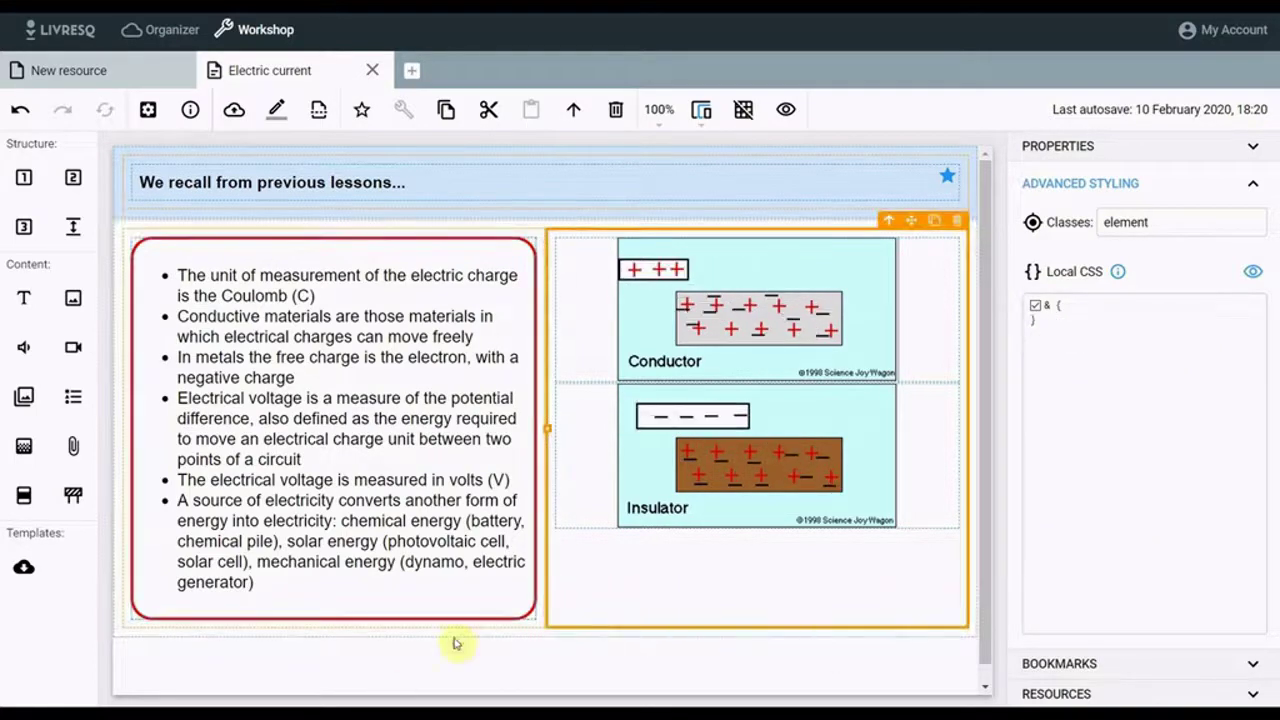
pyautogui.click(483, 684)
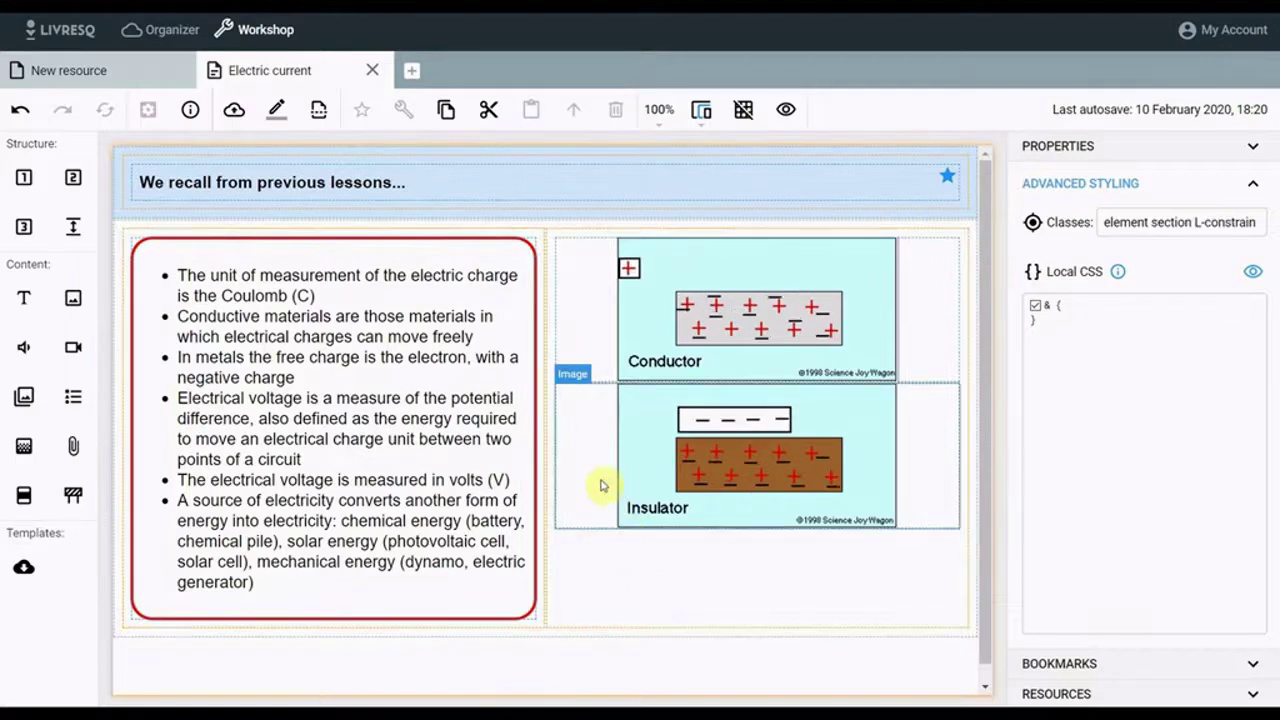
pyautogui.click(540, 435)
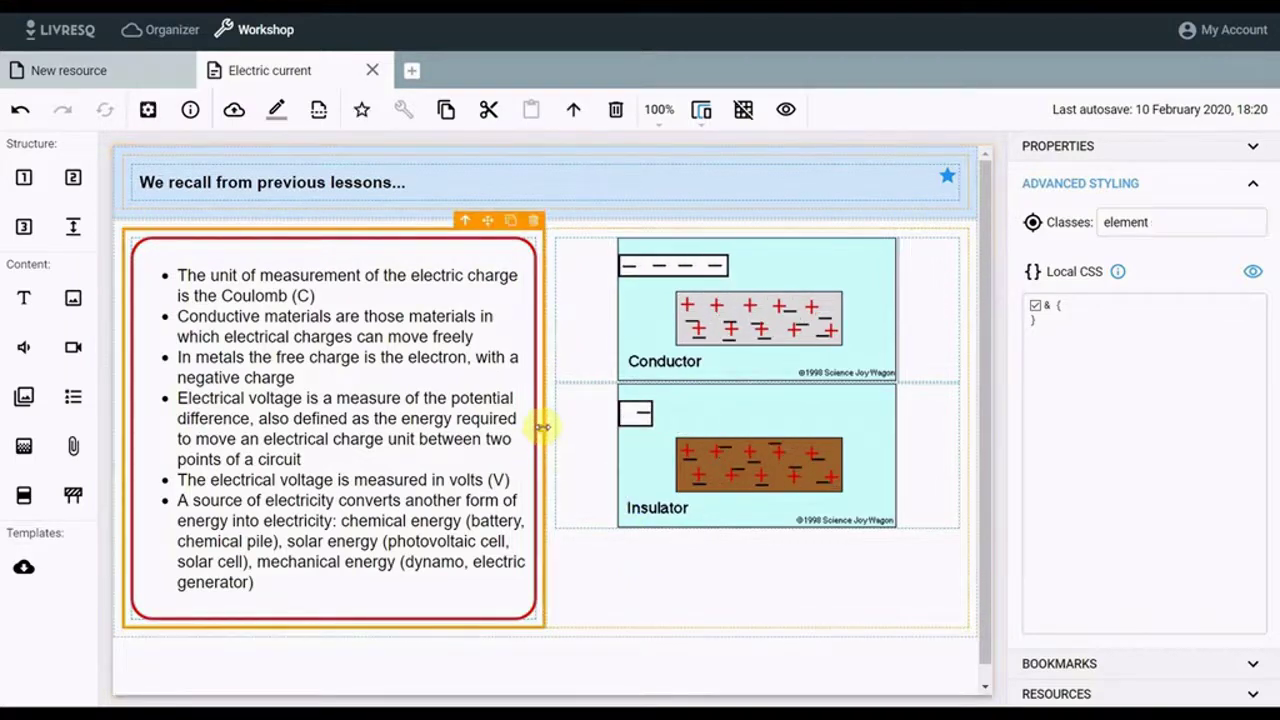
pyautogui.moveTo(543, 429); pyautogui.dragTo(838, 443)
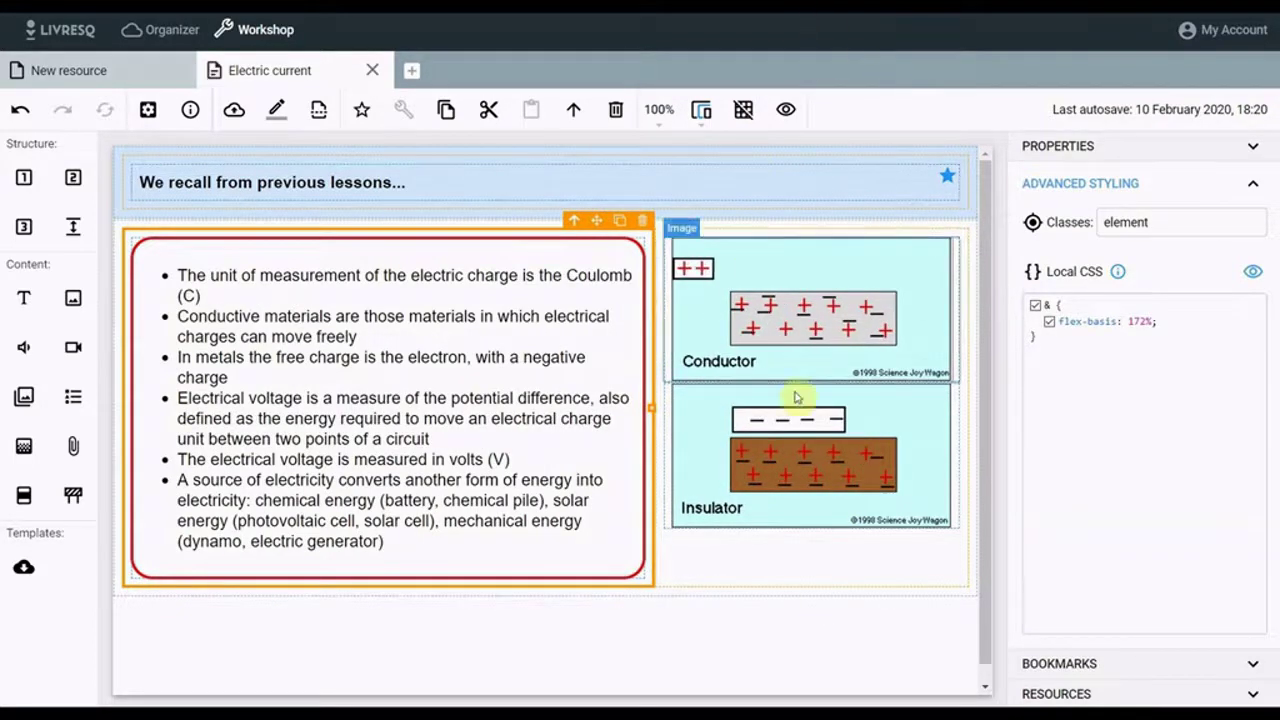
# Preview the lesson, return to editing, and add a one-cell row below the content
pyautogui.click(786, 111)
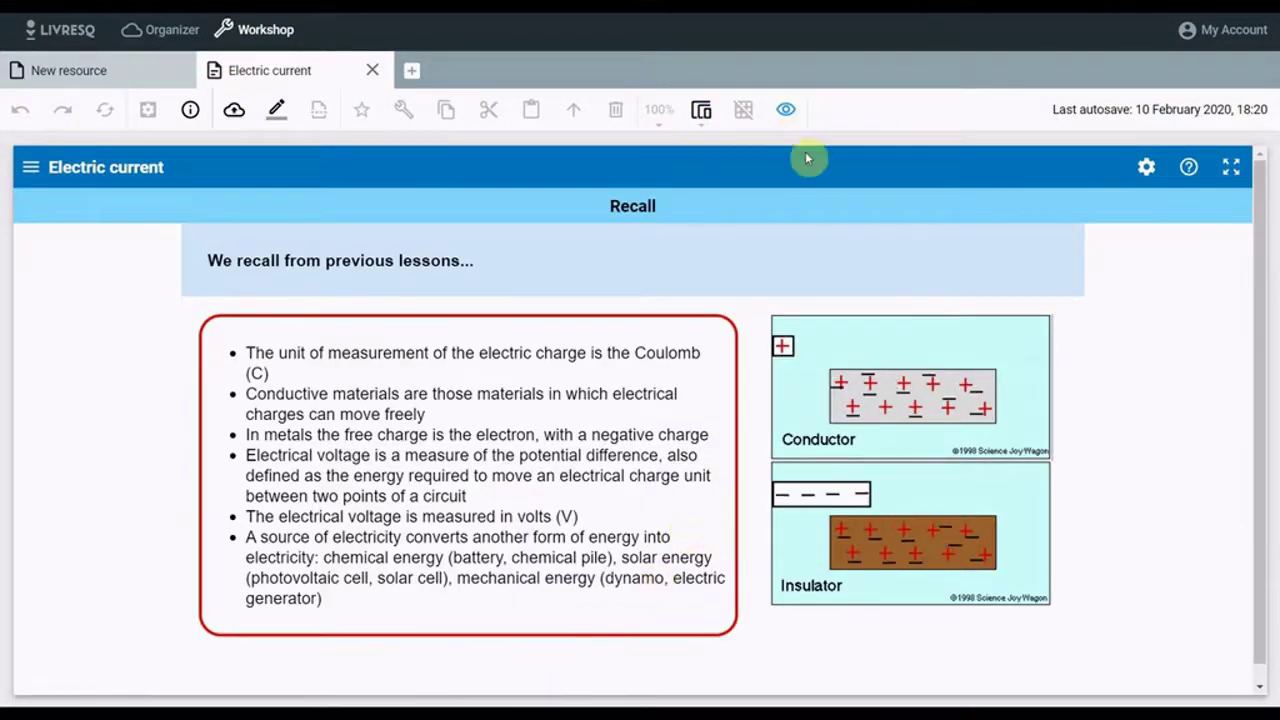
pyautogui.click(786, 111)
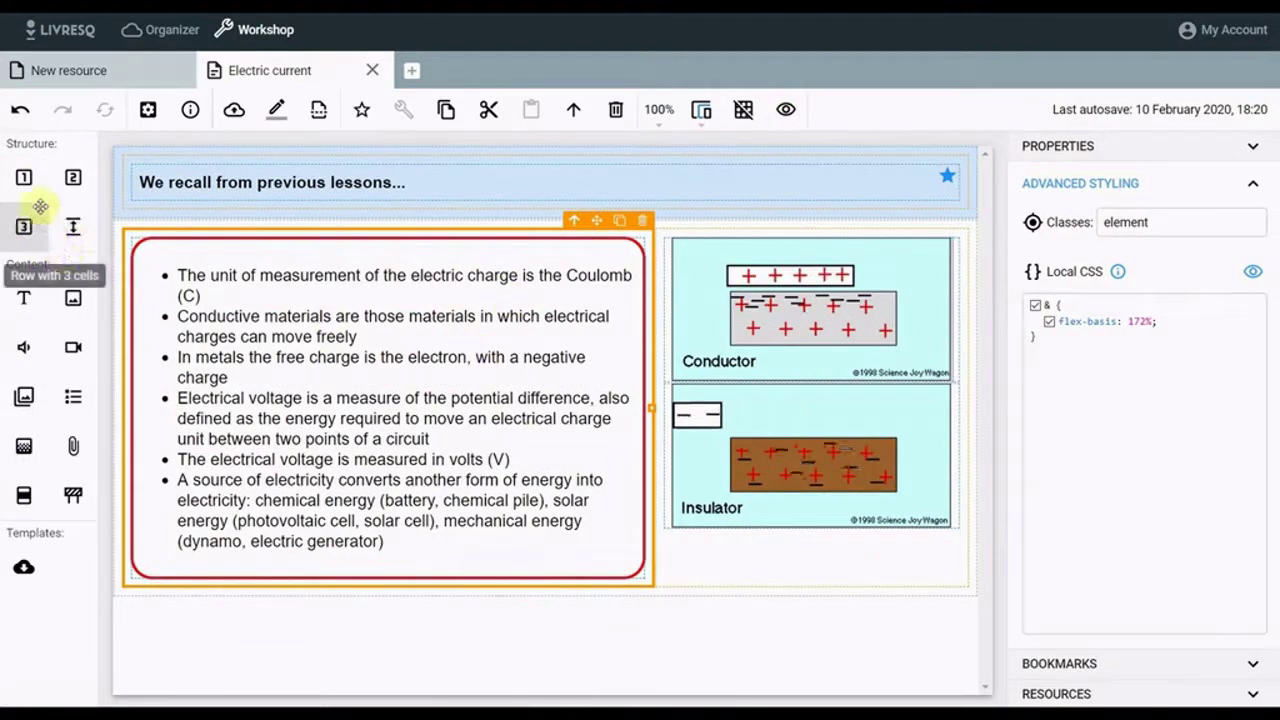
pyautogui.moveTo(20, 185); pyautogui.dragTo(161, 612)
# Put a text box in the new row and select the Word sentence 'Electric current is the directed movement of the electric charge.'
pyautogui.moveTo(26, 298); pyautogui.dragTo(166, 609)
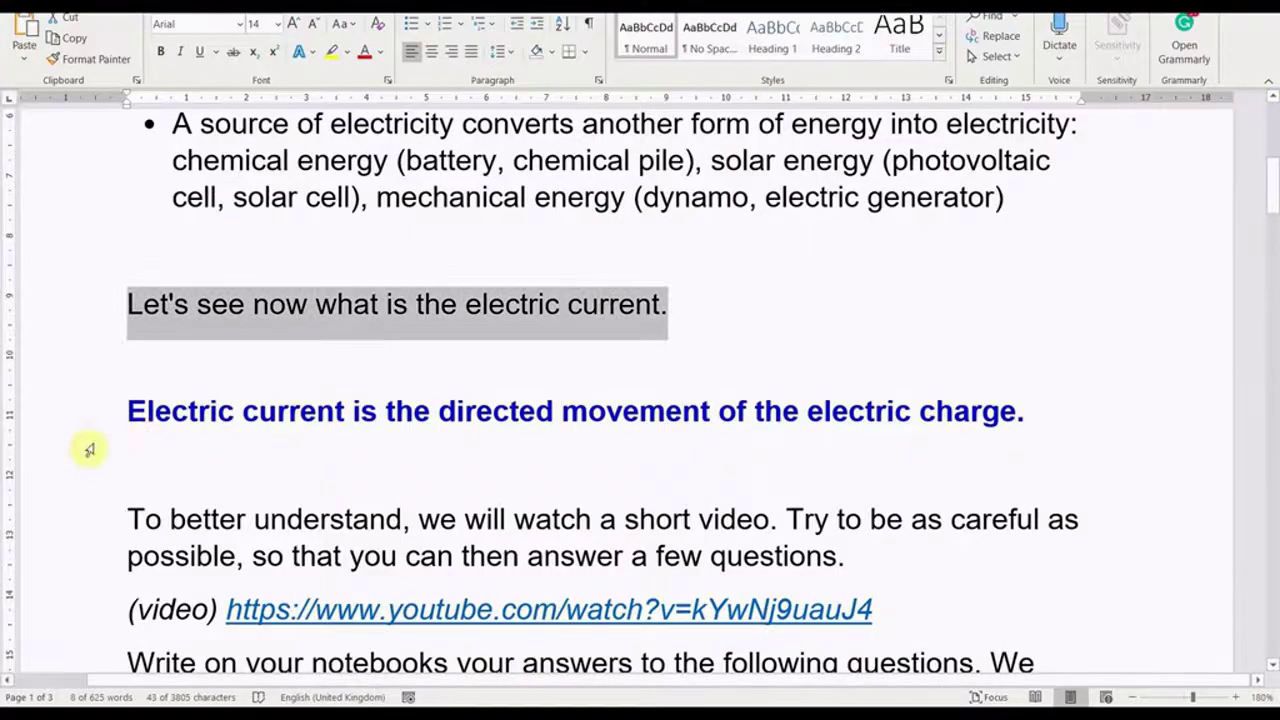
pyautogui.moveTo(133, 411); pyautogui.dragTo(1108, 412)
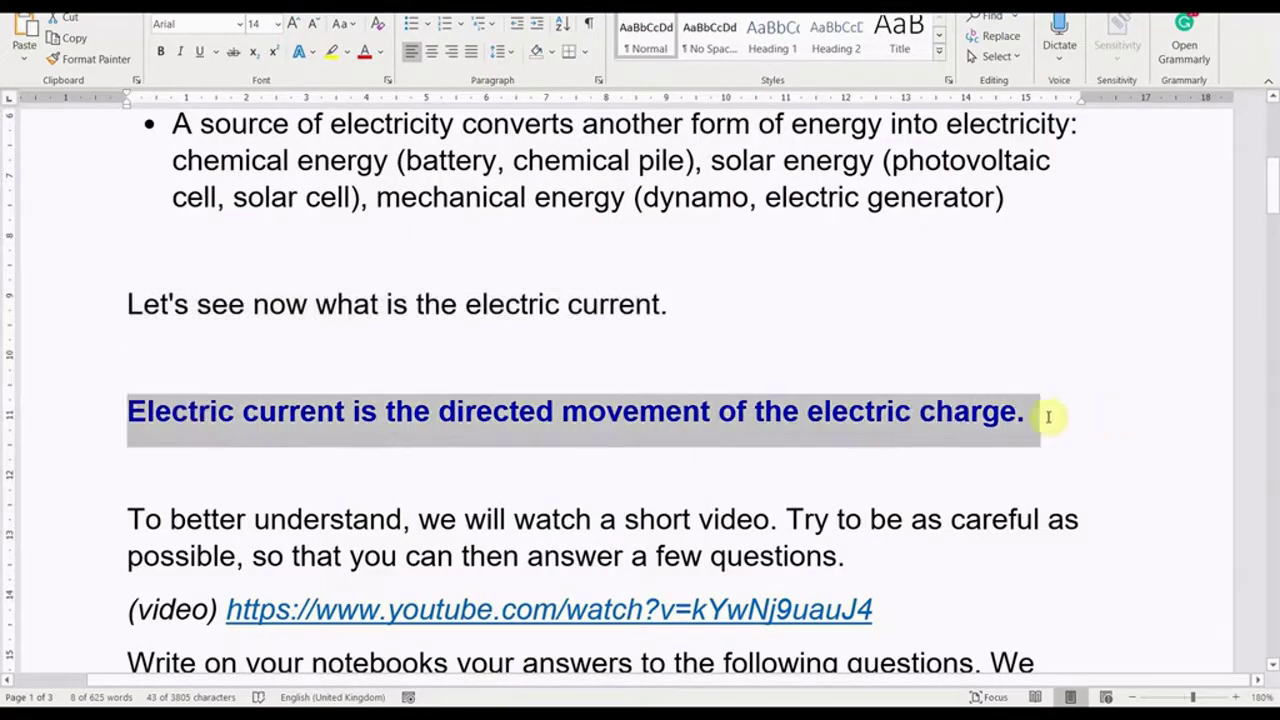
pyautogui.moveTo(1028, 414); pyautogui.dragTo(1020, 414)
pyautogui.hotkey('ctrl', 'c')
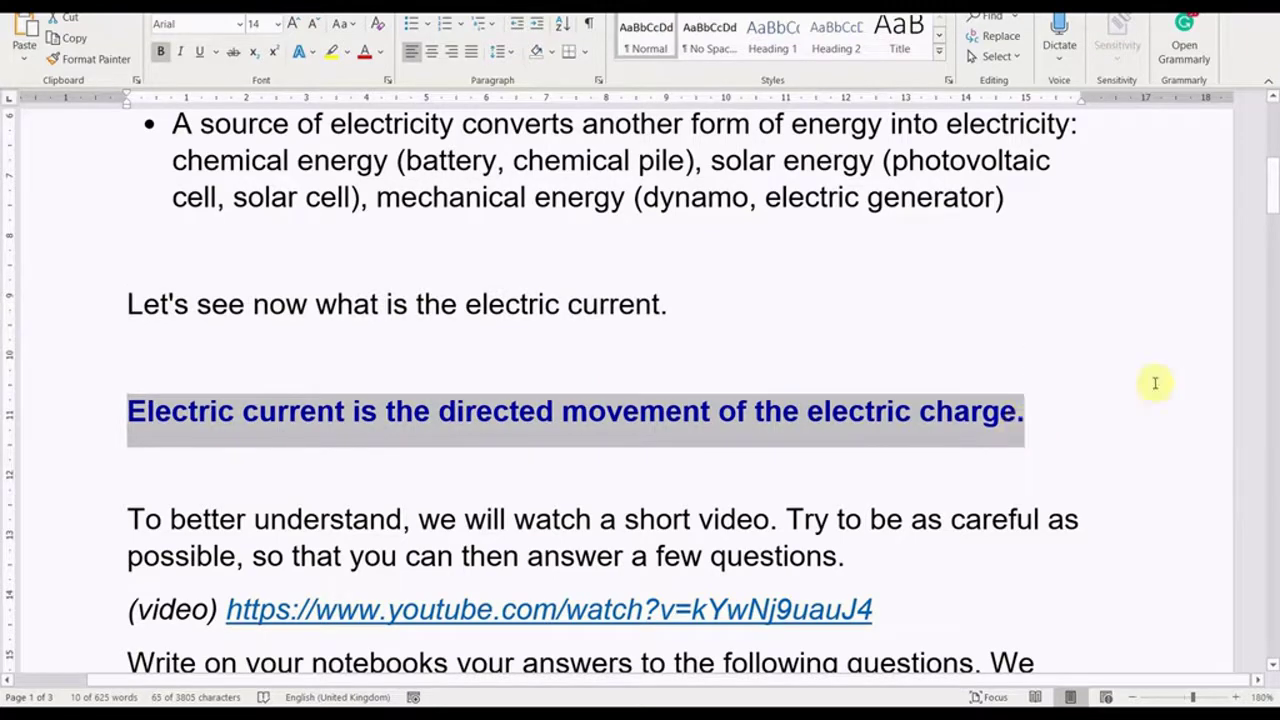
# Paste the electric current definition into the new cell and add a text block for the video introduction paragraph
pyautogui.hotkey('alt', 'Tab')
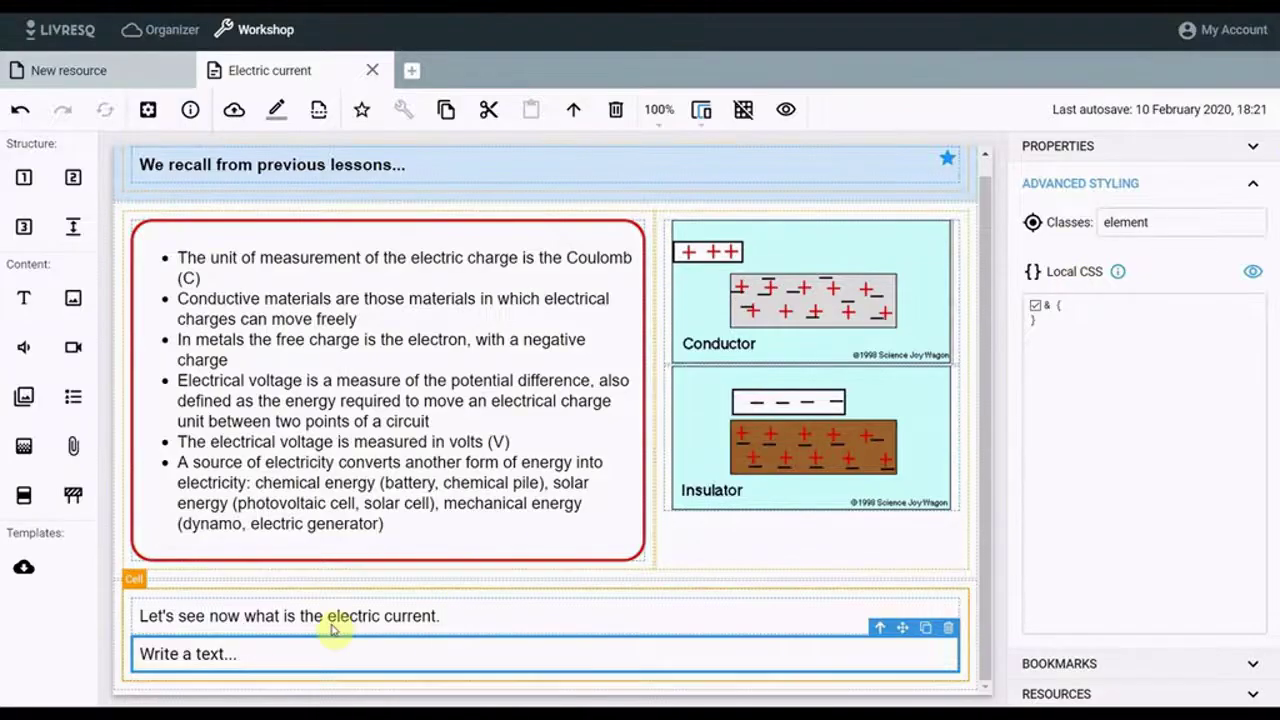
pyautogui.click(246, 661)
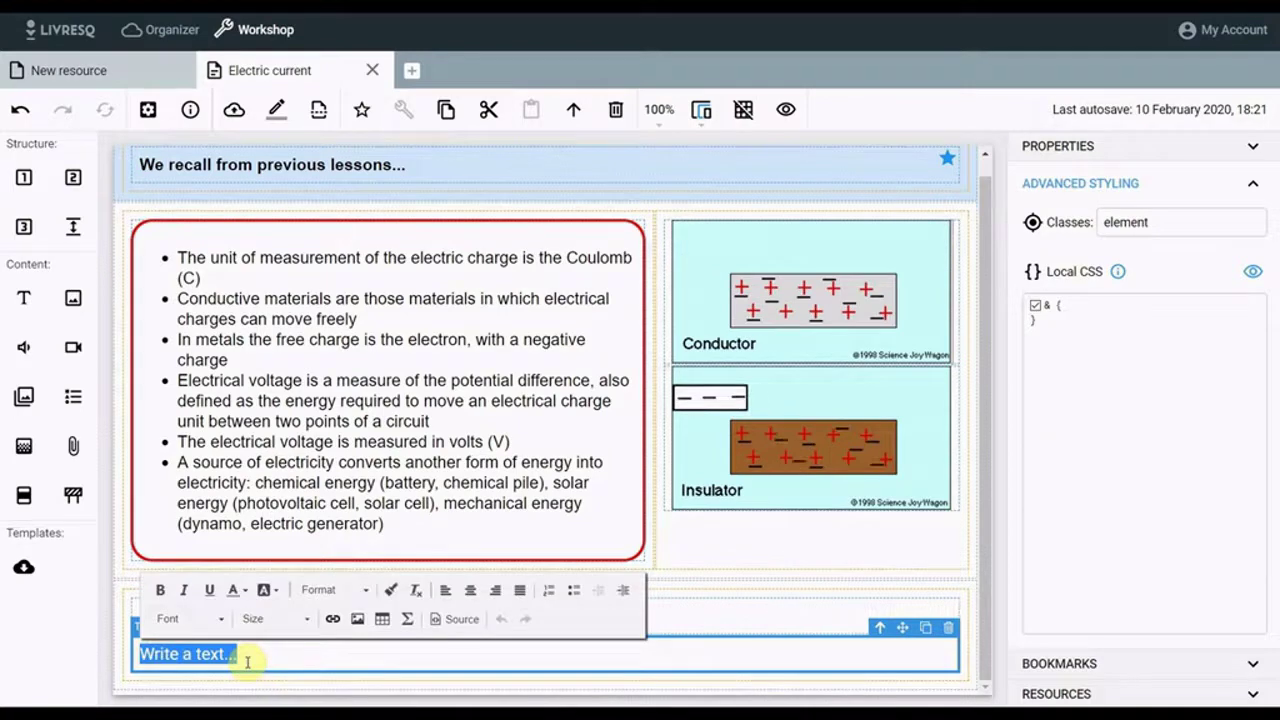
pyautogui.hotkey('ctrl', 'v')
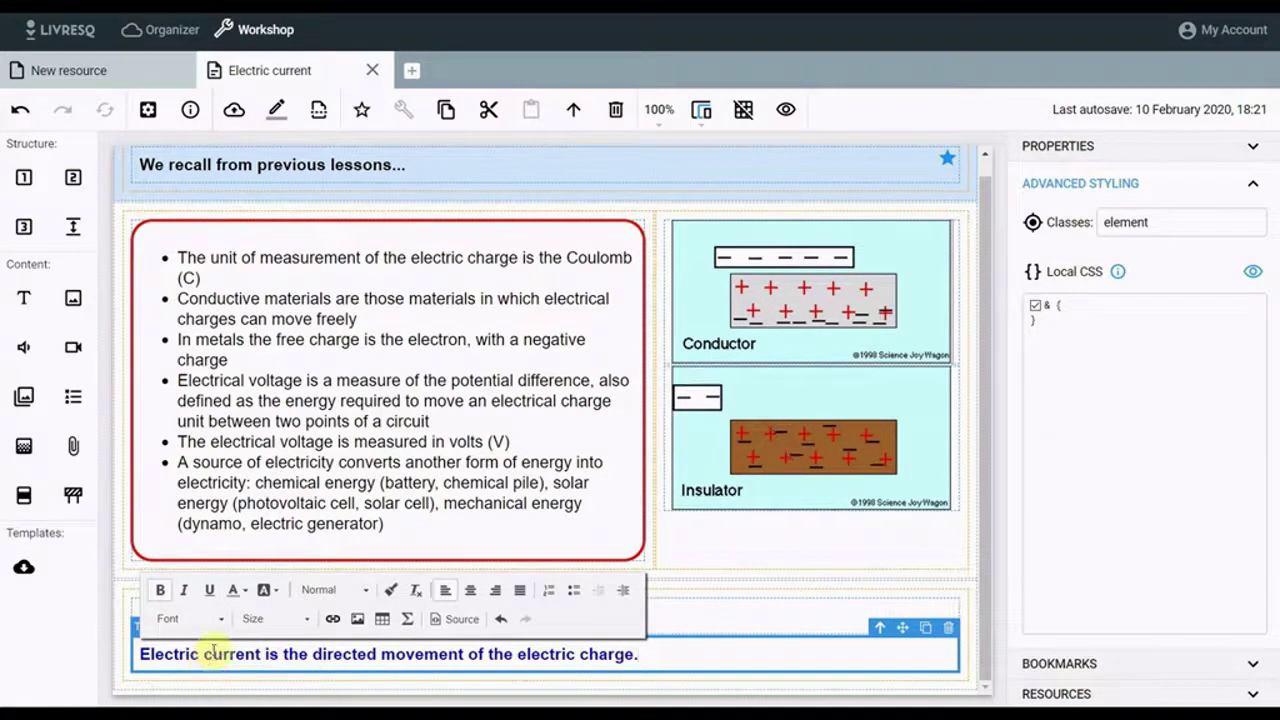
pyautogui.moveTo(28, 300); pyautogui.dragTo(163, 686)
pyautogui.hotkey('ctrl', 'v')
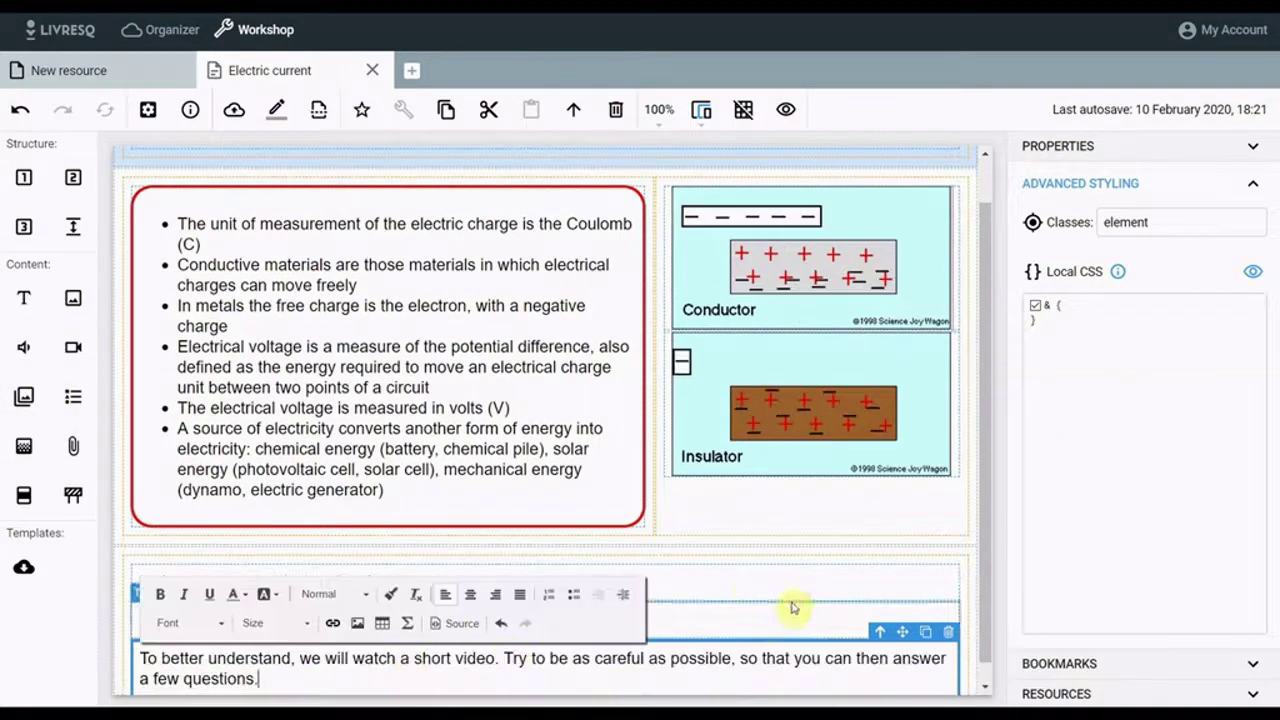
pyautogui.click(720, 592)
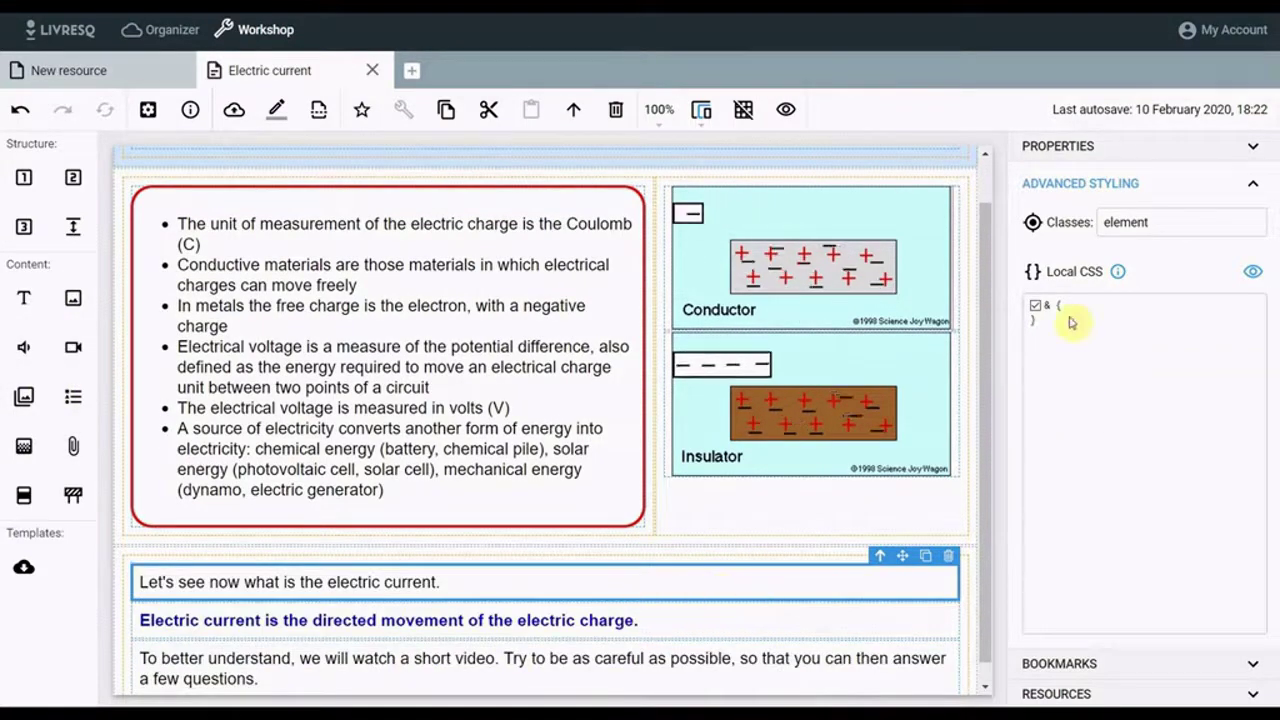
# Bookmark the 'Let's see now what is the electric current.' block and name it 'Eelctric current definition'
pyautogui.click(363, 112)
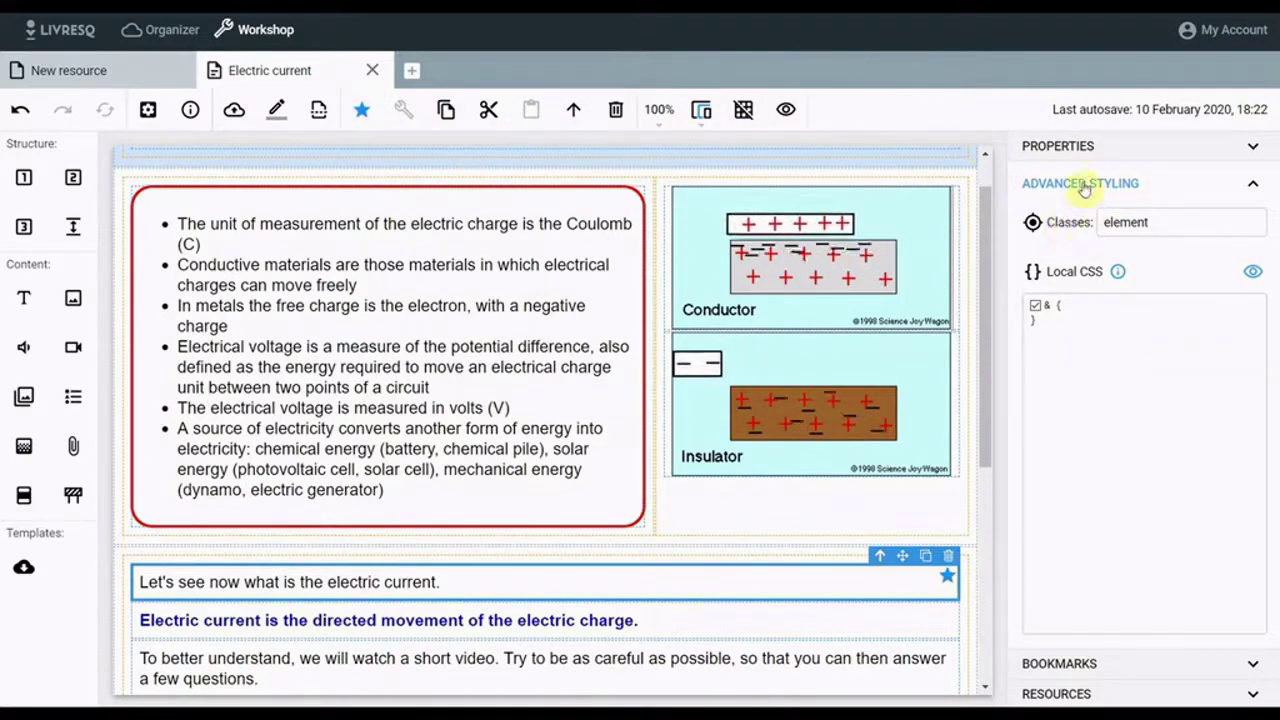
pyautogui.click(1088, 665)
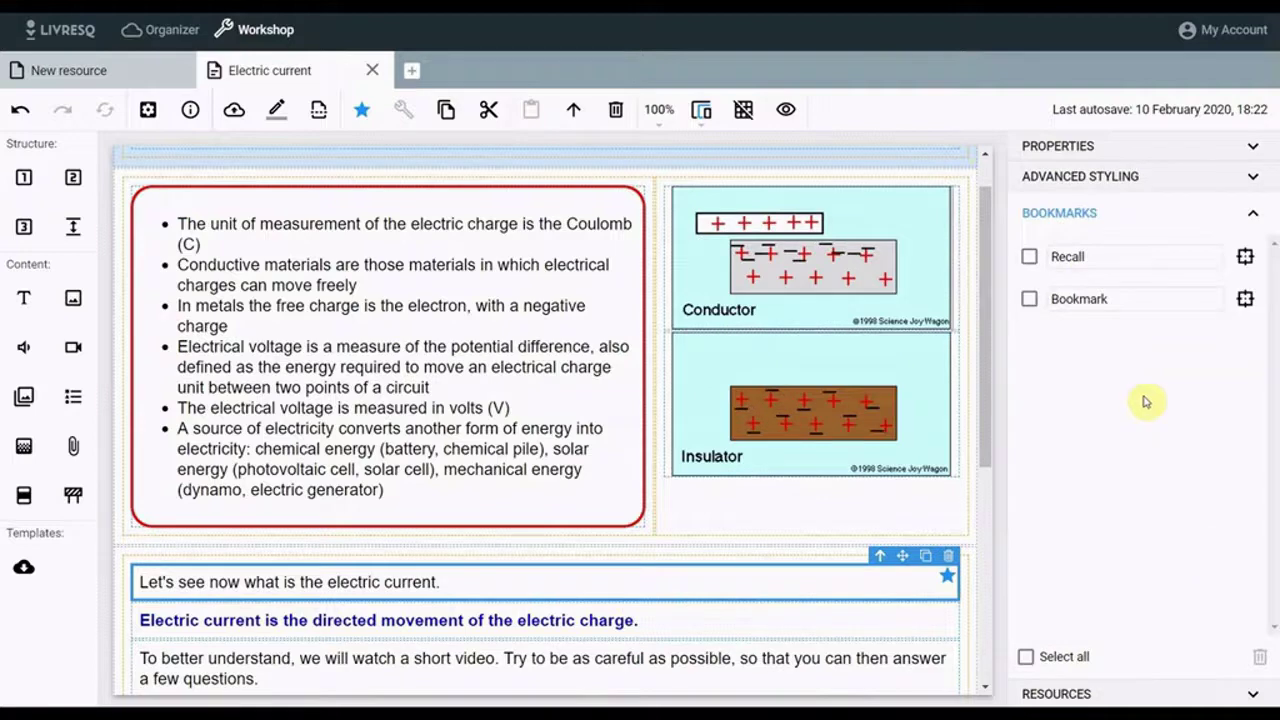
pyautogui.doubleClick(1100, 300)
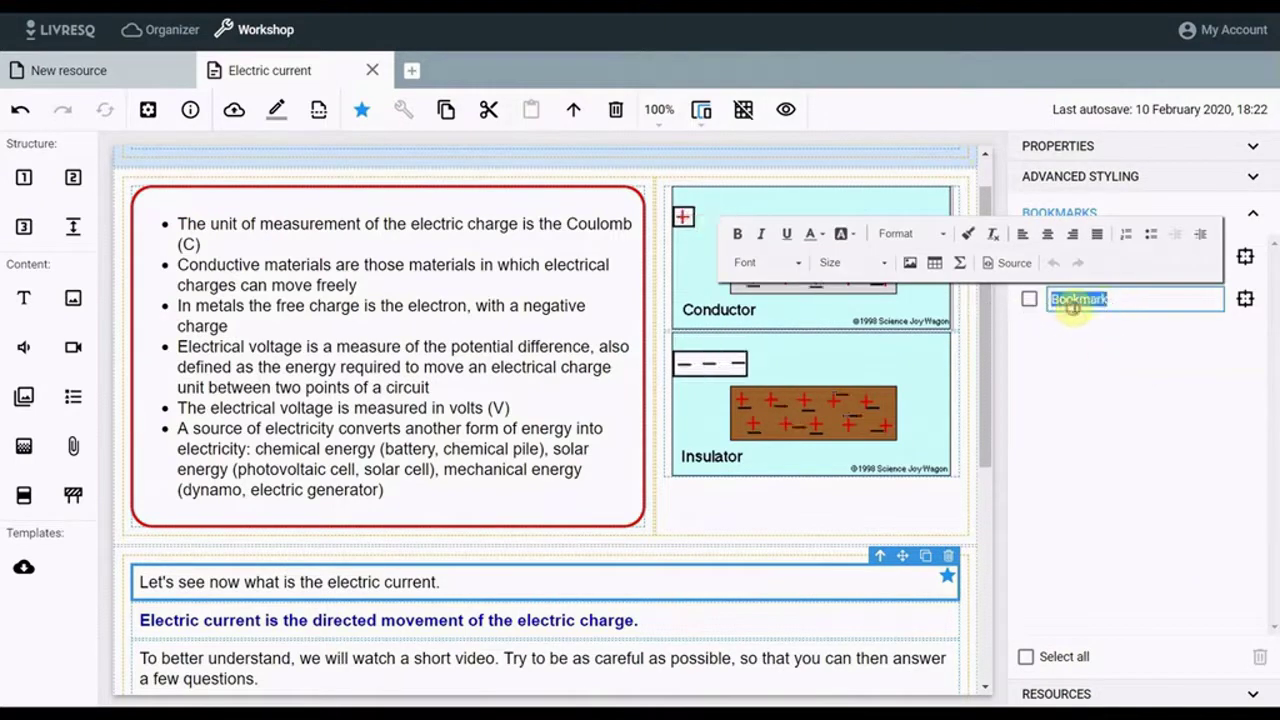
pyautogui.write('Eelctric curr')
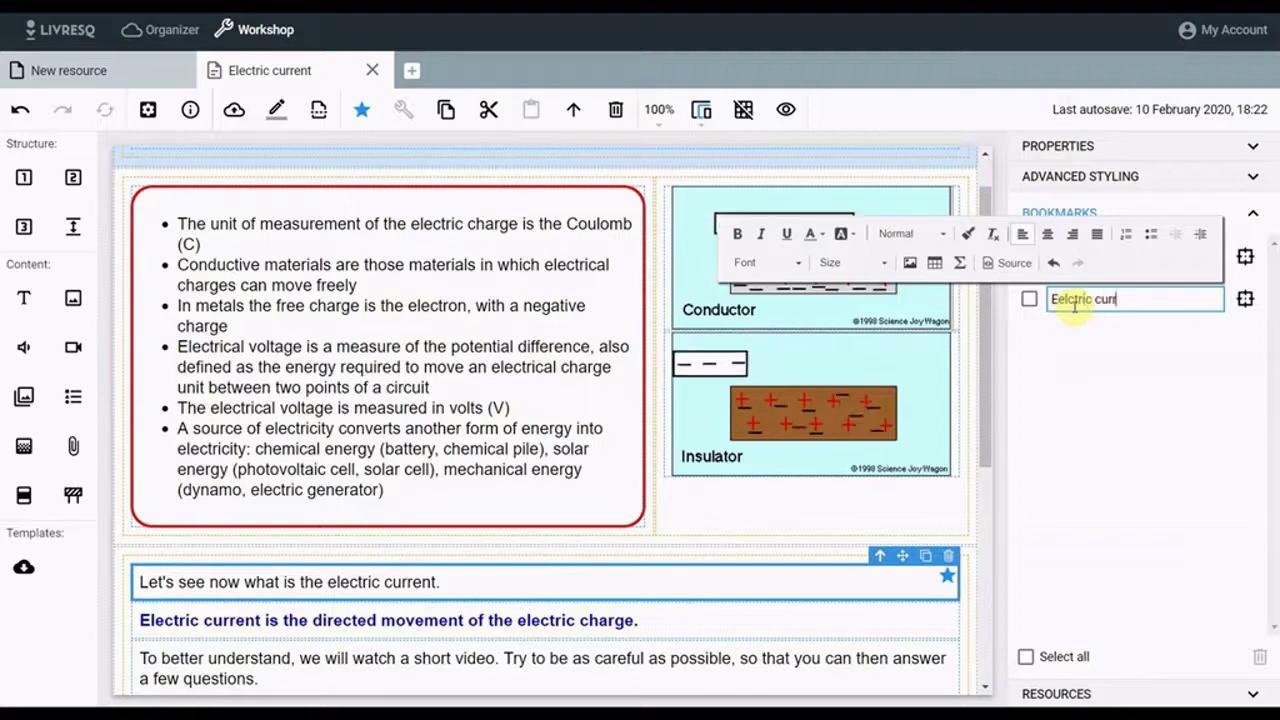
pyautogui.write('ent defin')
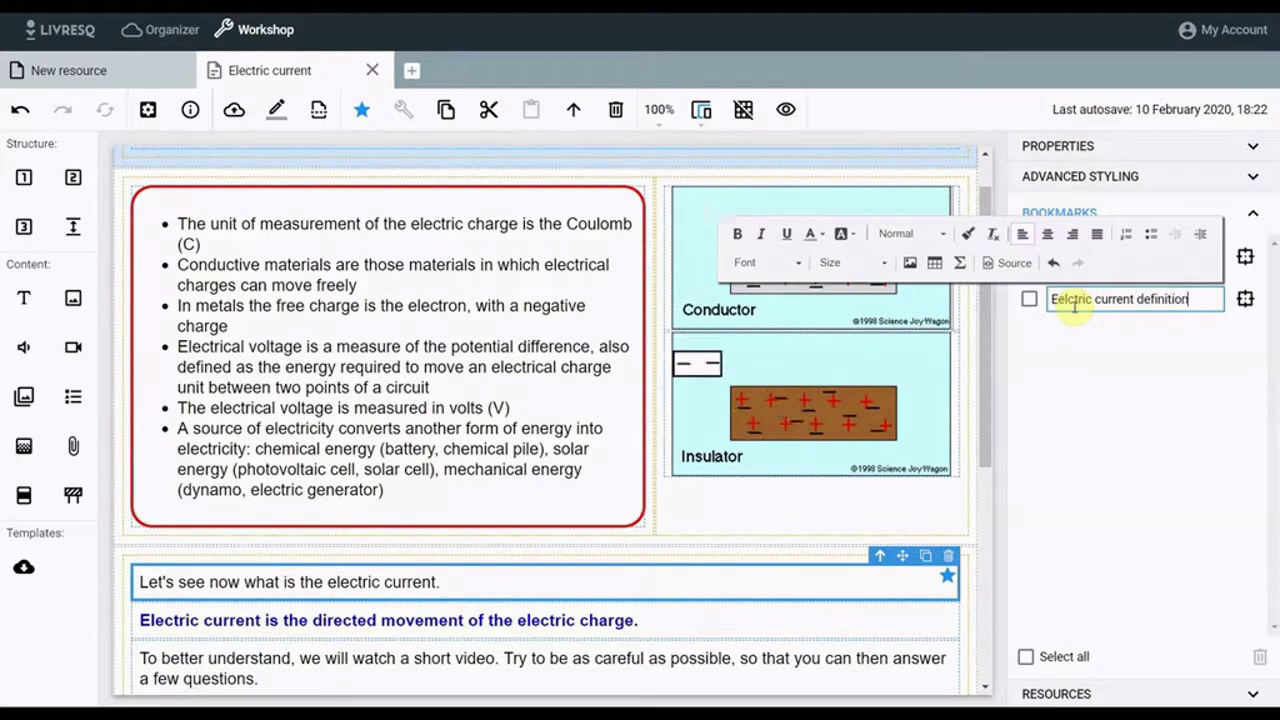
pyautogui.write('ition')
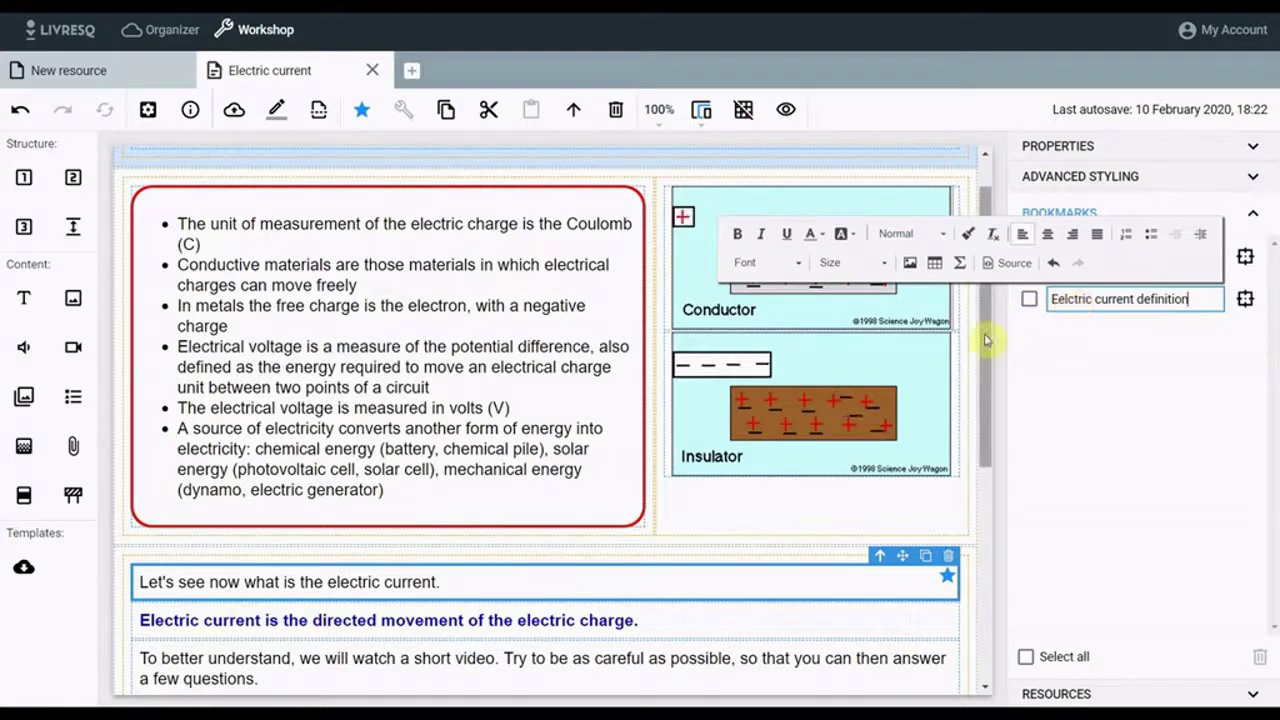
# Centre the electric current definition inside a 3px solid blue border with 25px rounded corners
pyautogui.click(337, 617)
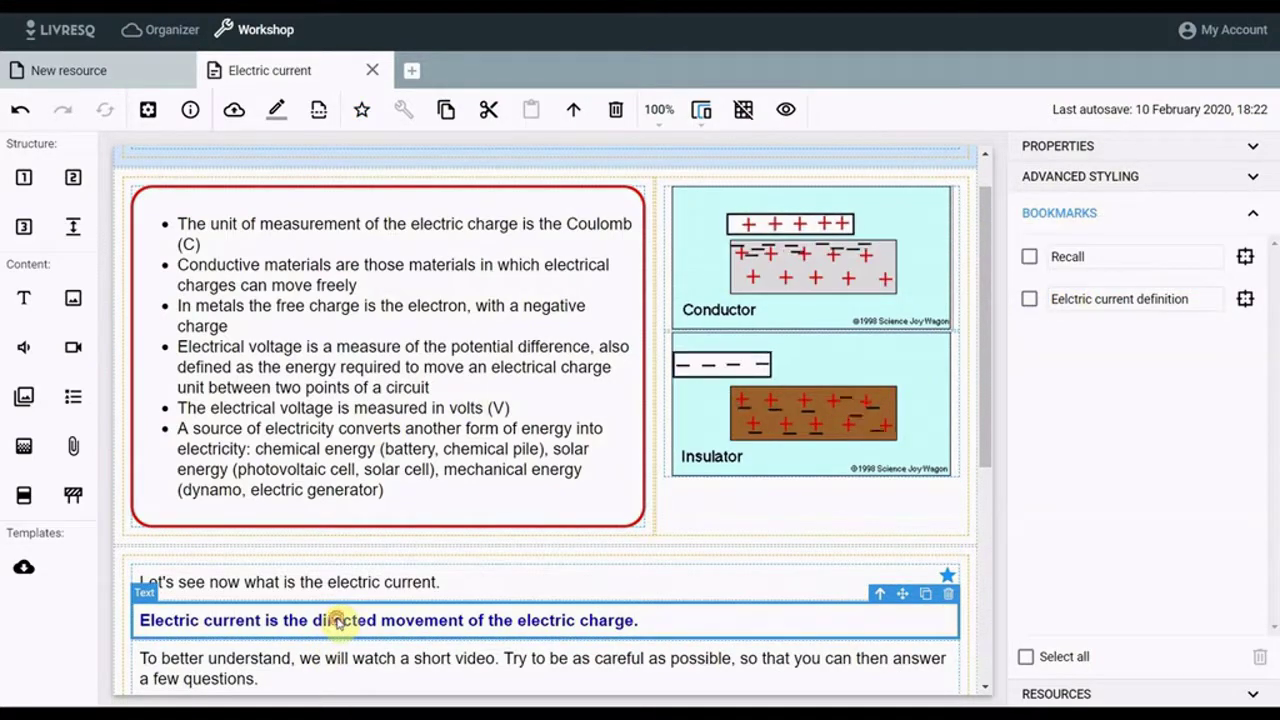
pyautogui.click(337, 620)
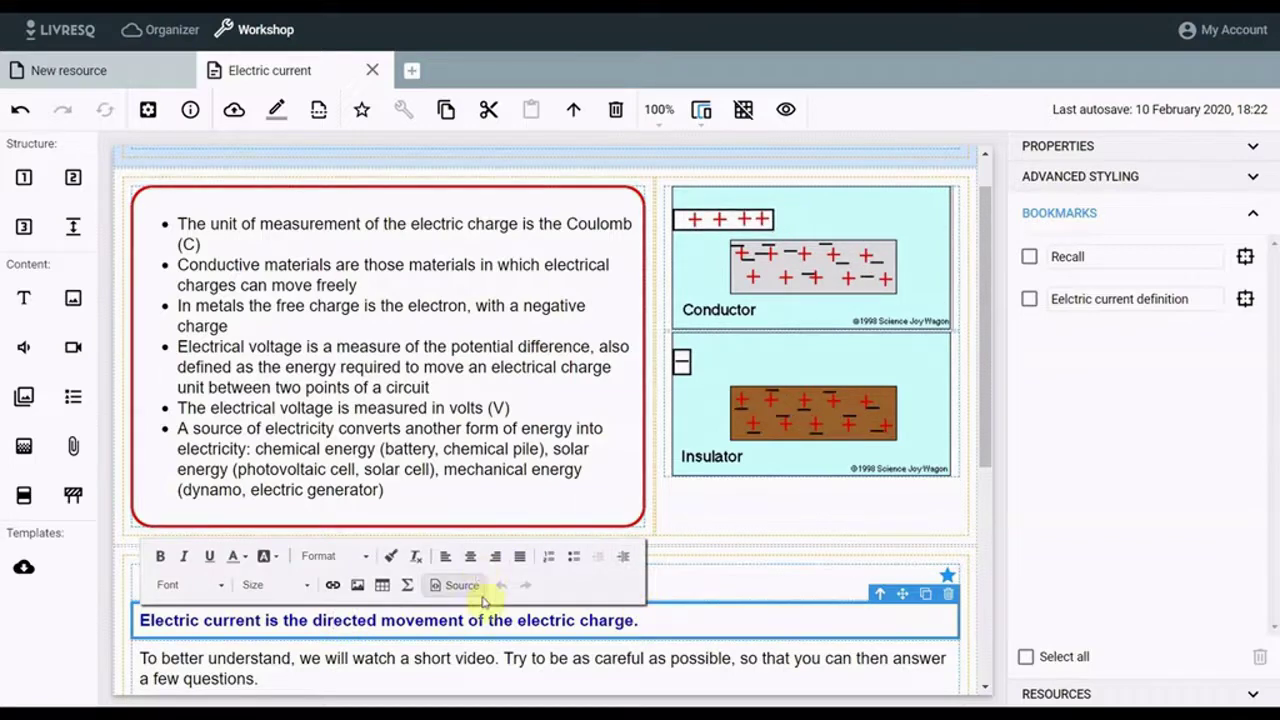
pyautogui.click(470, 556)
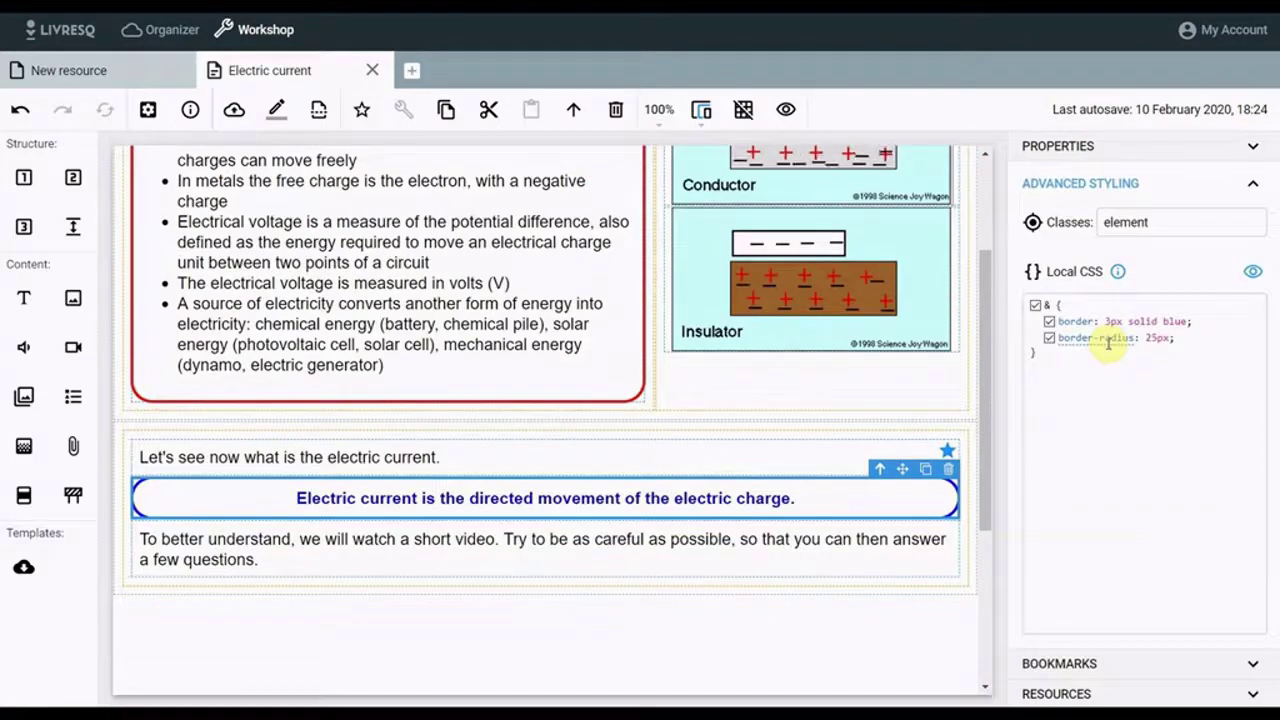
pyautogui.click(271, 517)
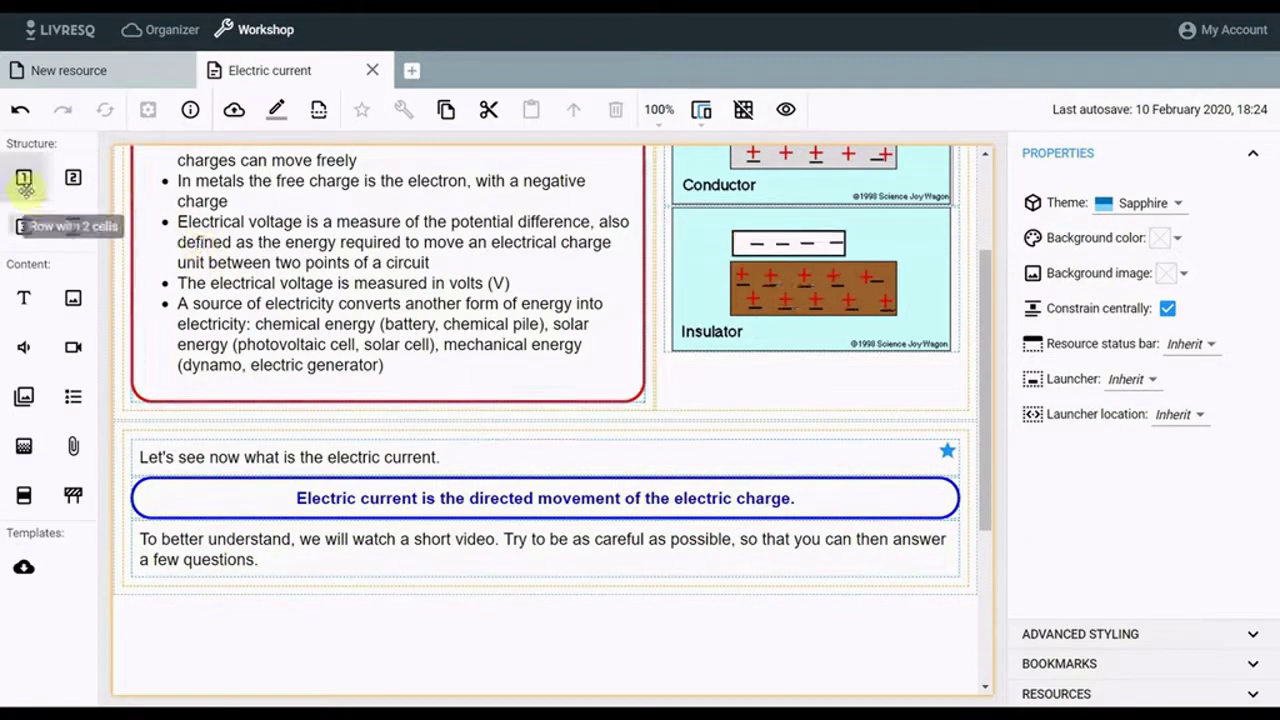
# Add a one-cell row below the definition block and place a video element in it
pyautogui.moveTo(24, 178); pyautogui.dragTo(148, 598)
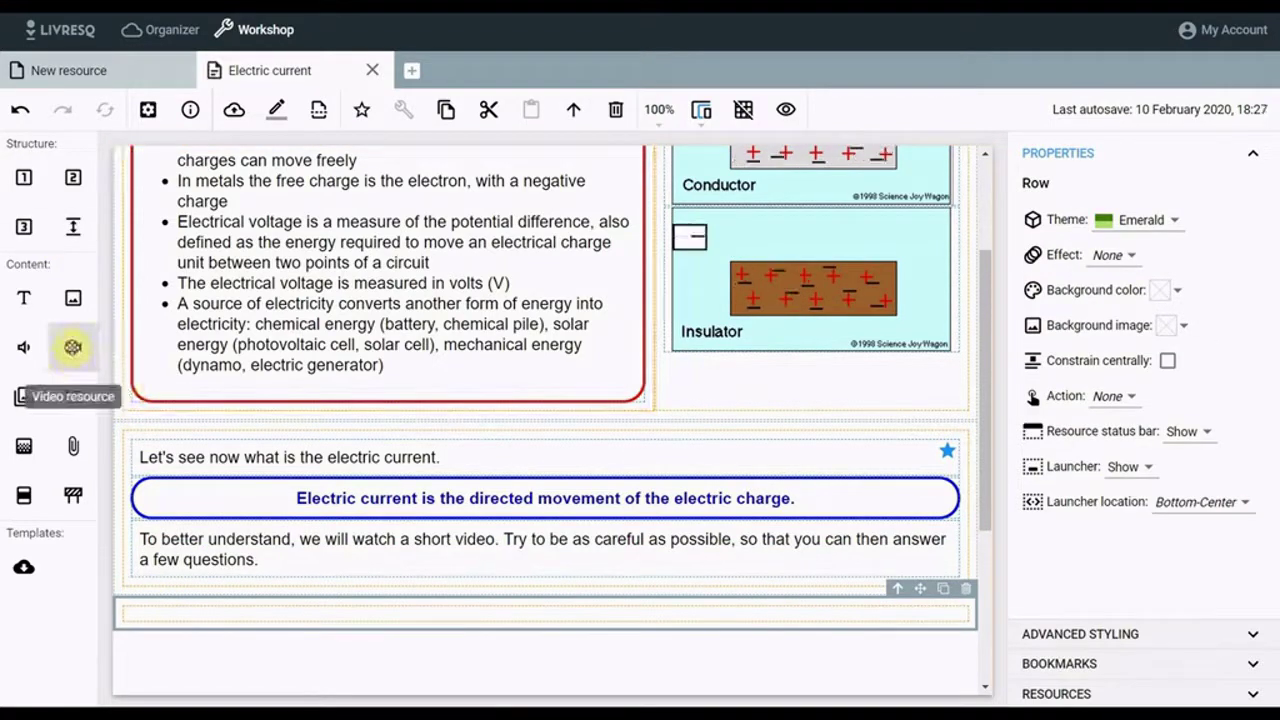
pyautogui.moveTo(72, 347); pyautogui.dragTo(191, 620)
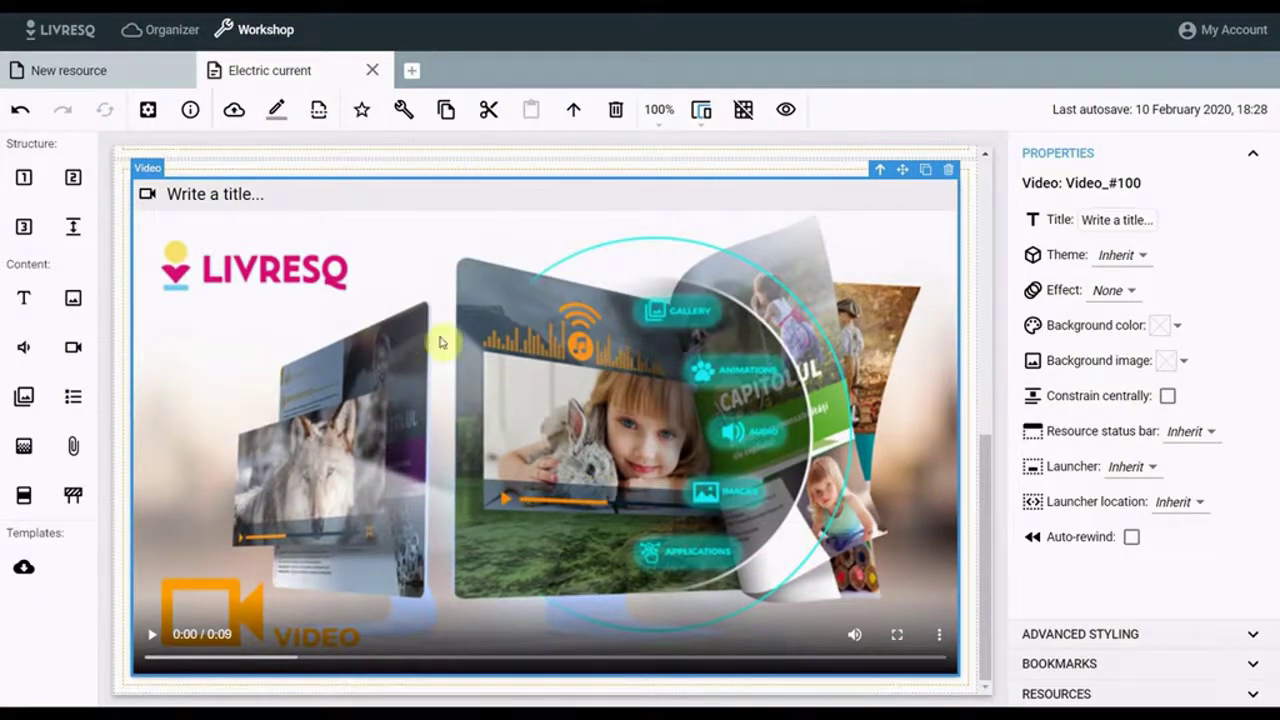
# Replace the video's source with the pasted YouTube electric current clip
pyautogui.doubleClick(320, 357)
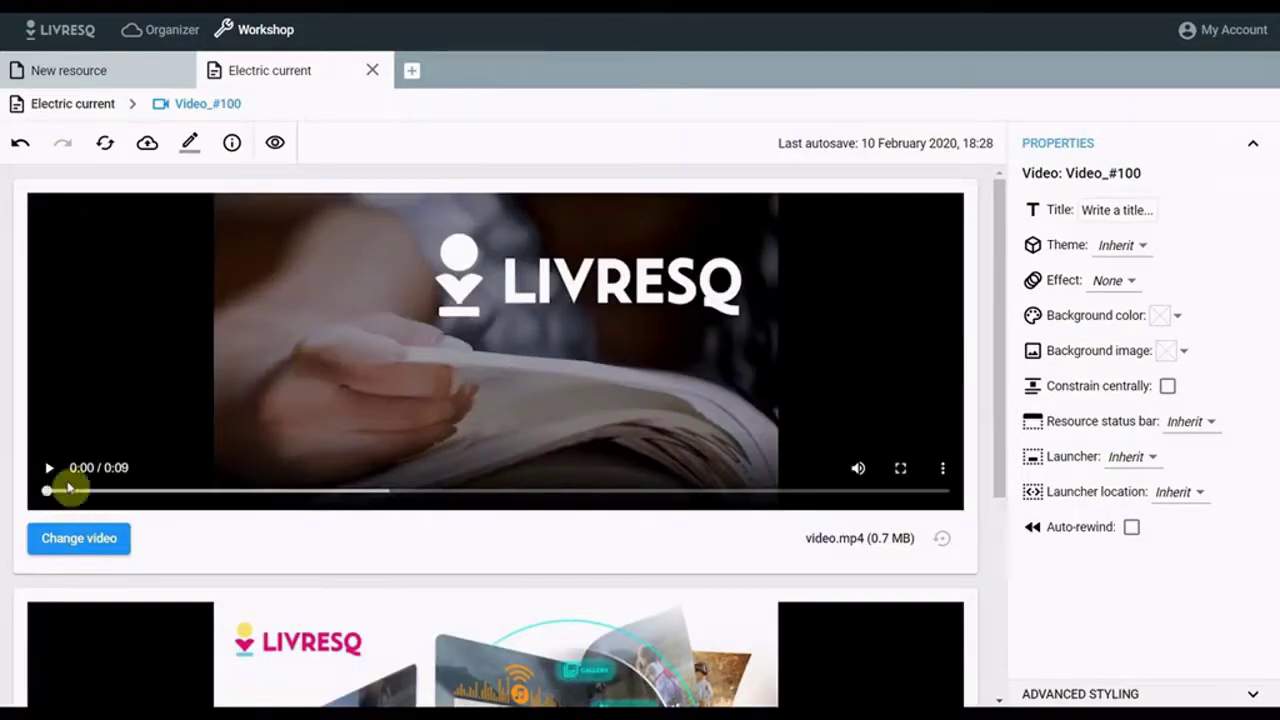
pyautogui.click(84, 539)
pyautogui.write('https://www.youtube.com/watch?v=kYwNj9uauJ4')
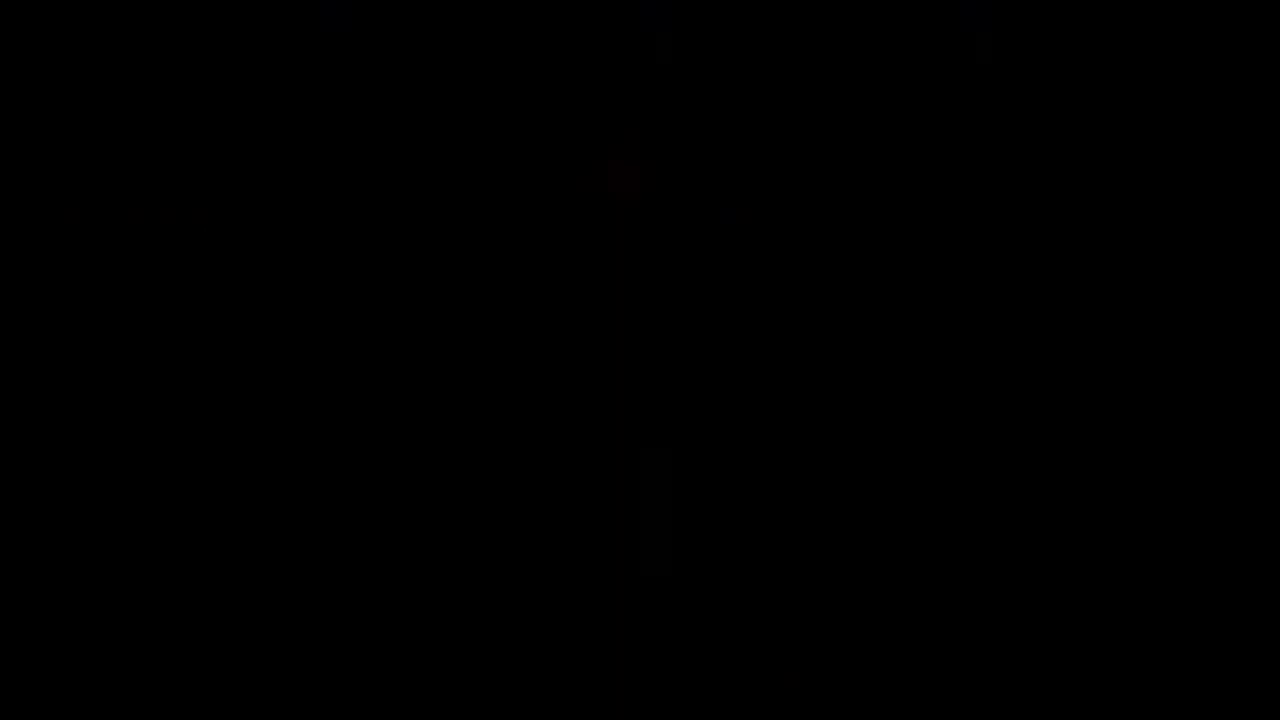
pyautogui.click(626, 515)
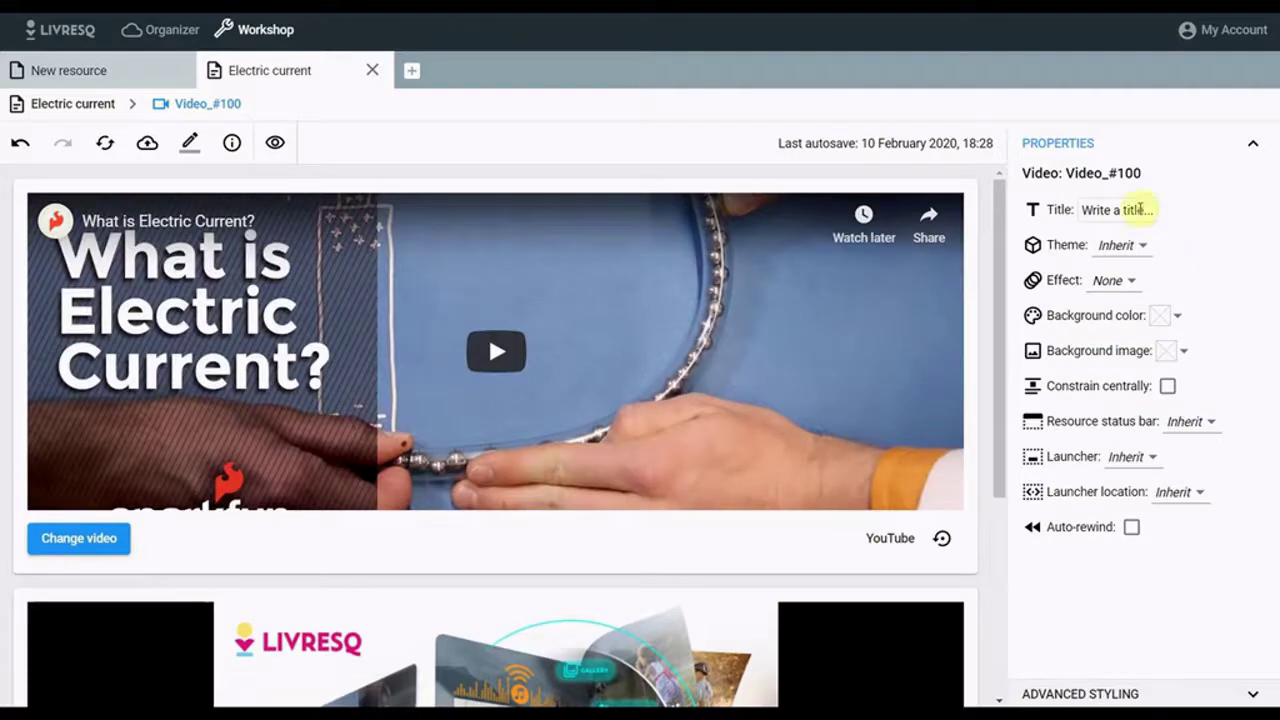
# Title the video 'What is electric current?', hide its status bar and remove the poster image
pyautogui.click(1118, 209)
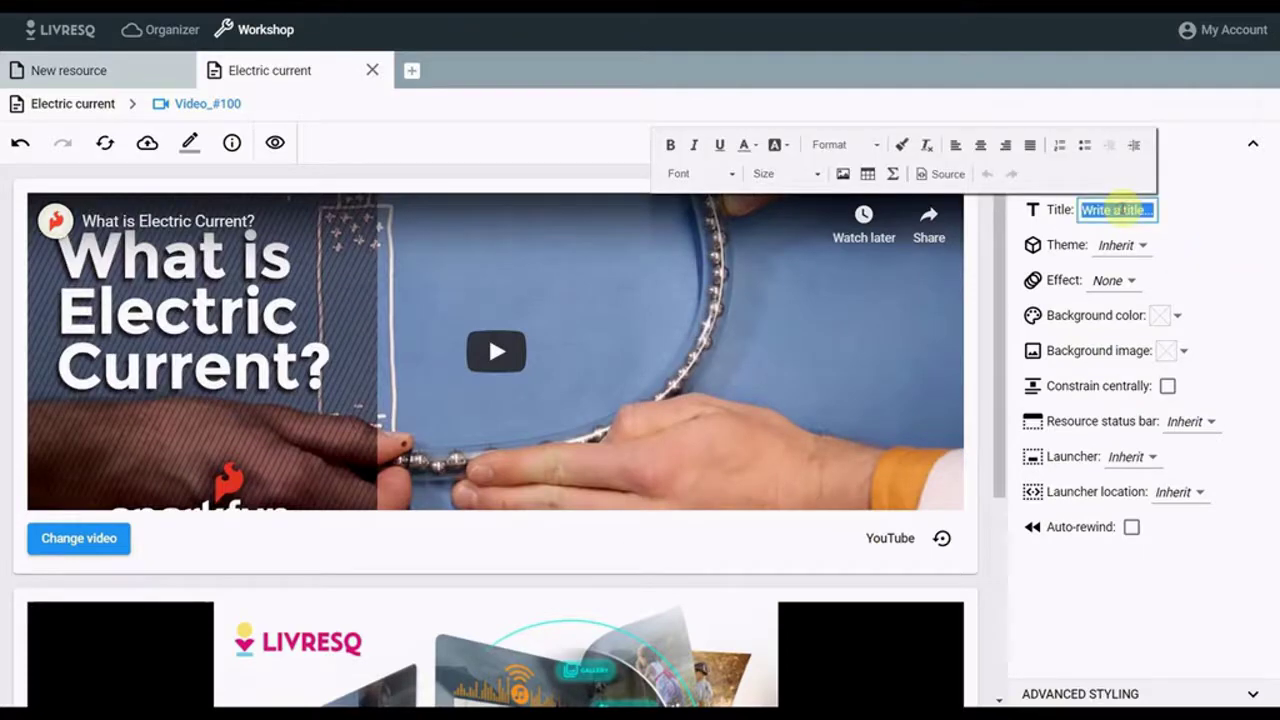
pyautogui.write('What ')
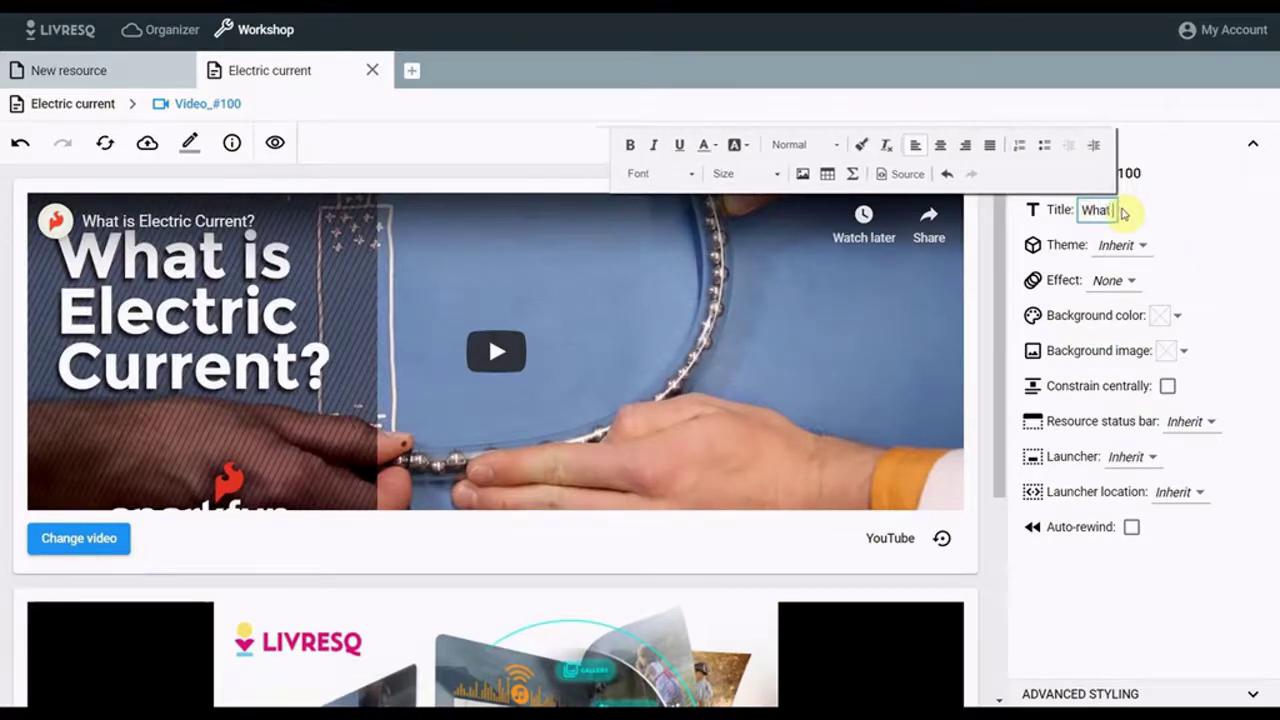
pyautogui.write('is elec')
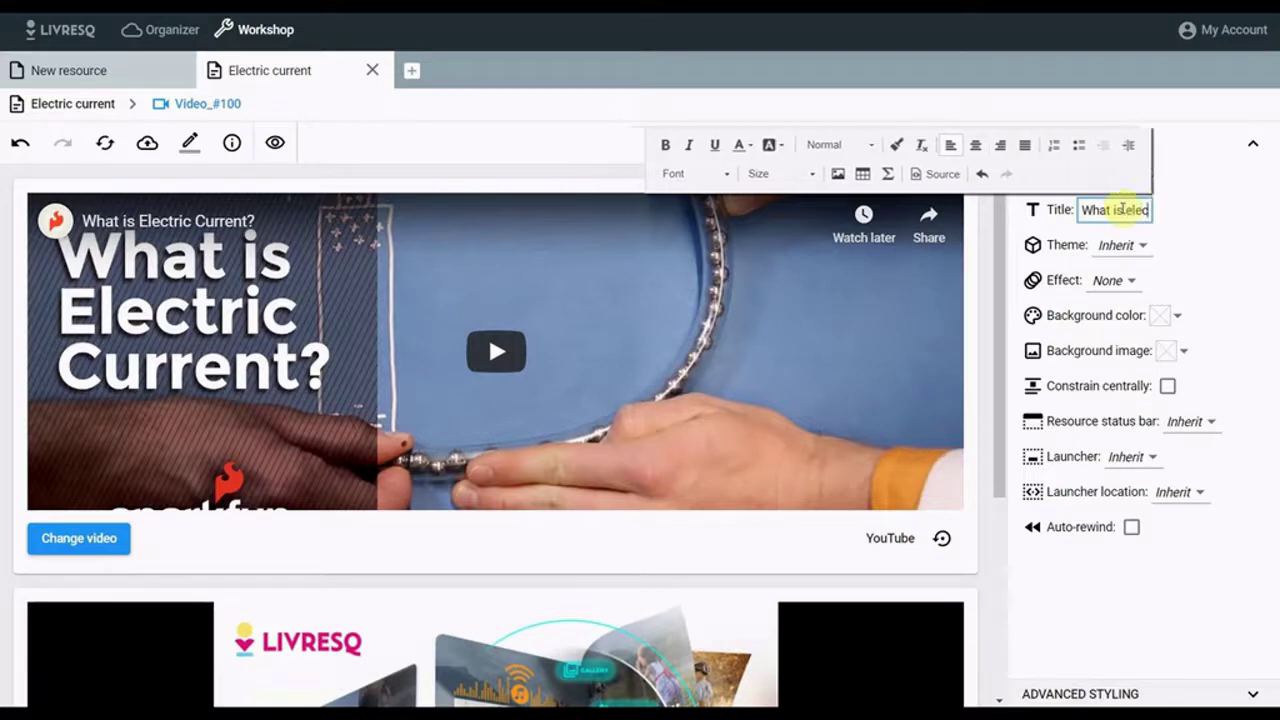
pyautogui.write('tric curre')
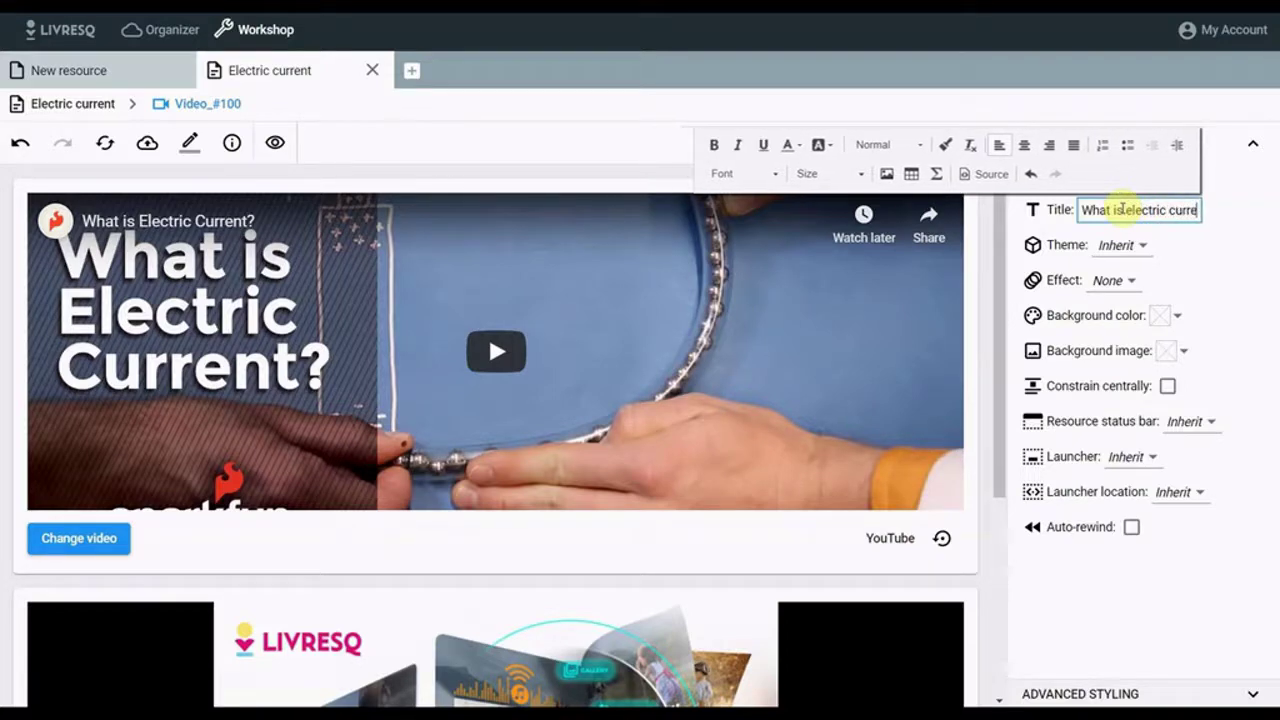
pyautogui.write('nt?')
pyautogui.click(1205, 424)
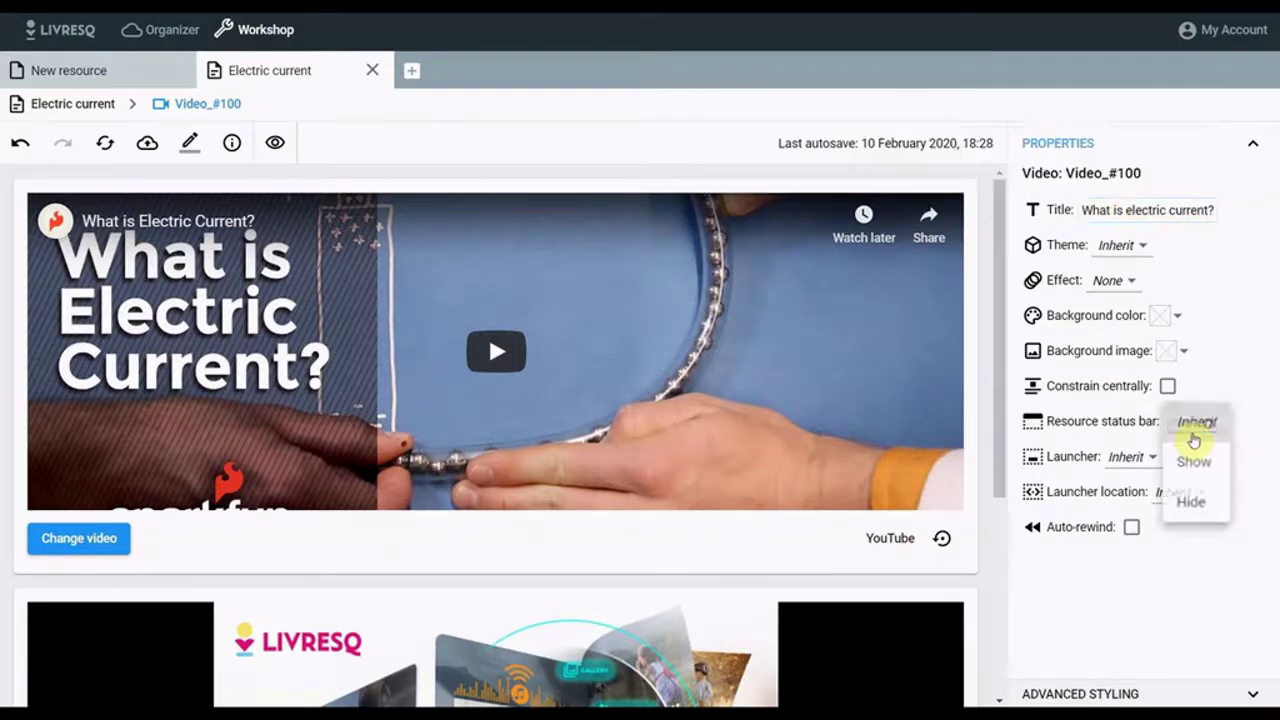
pyautogui.click(1191, 504)
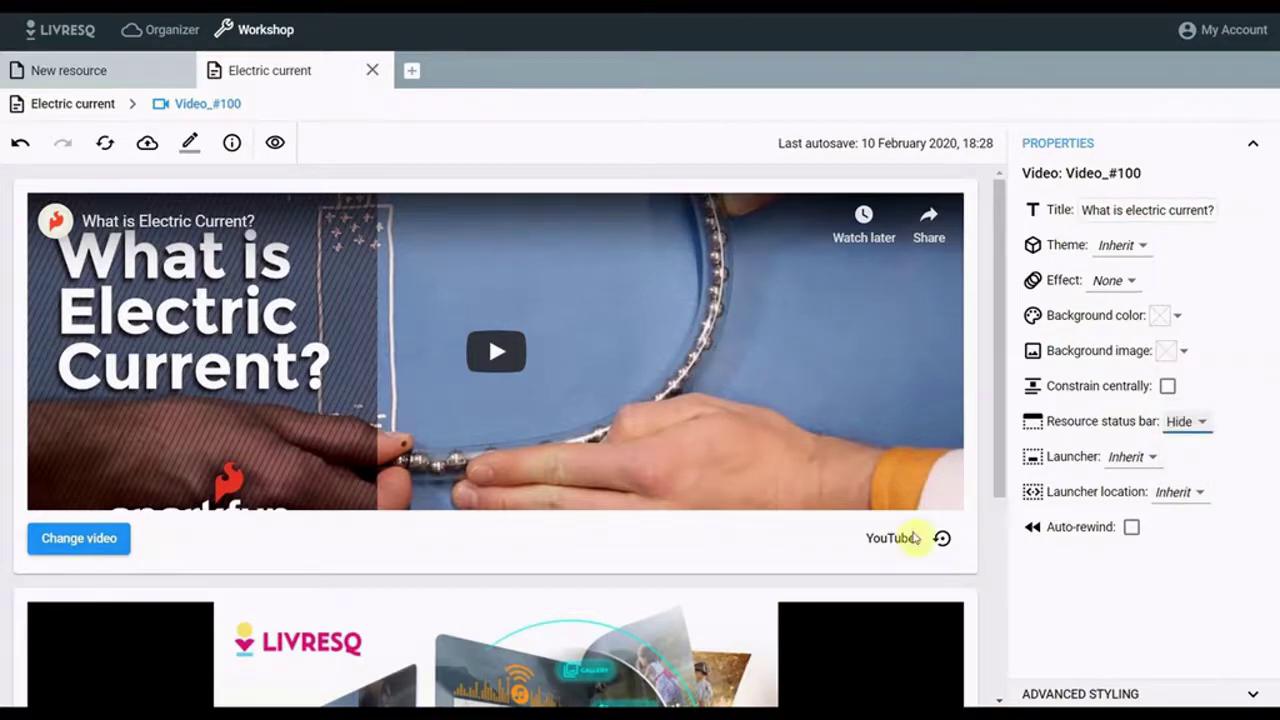
pyautogui.scroll(-3, 658, 528)
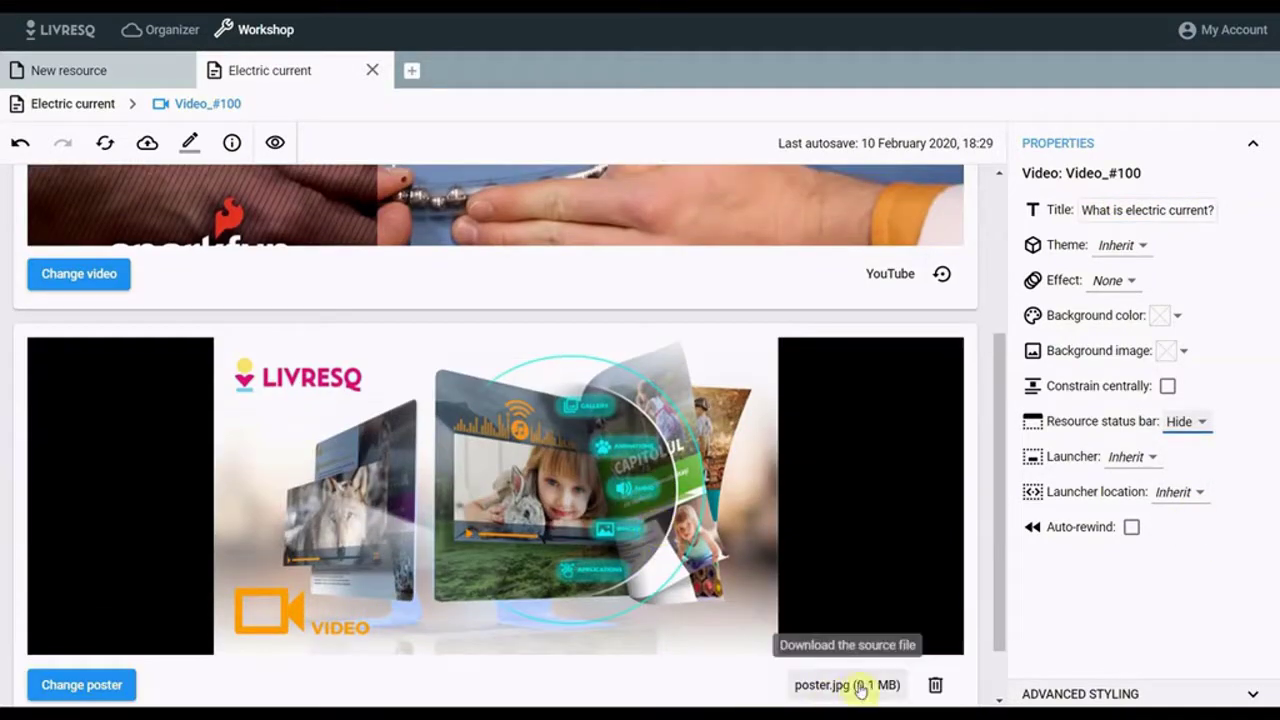
pyautogui.click(936, 688)
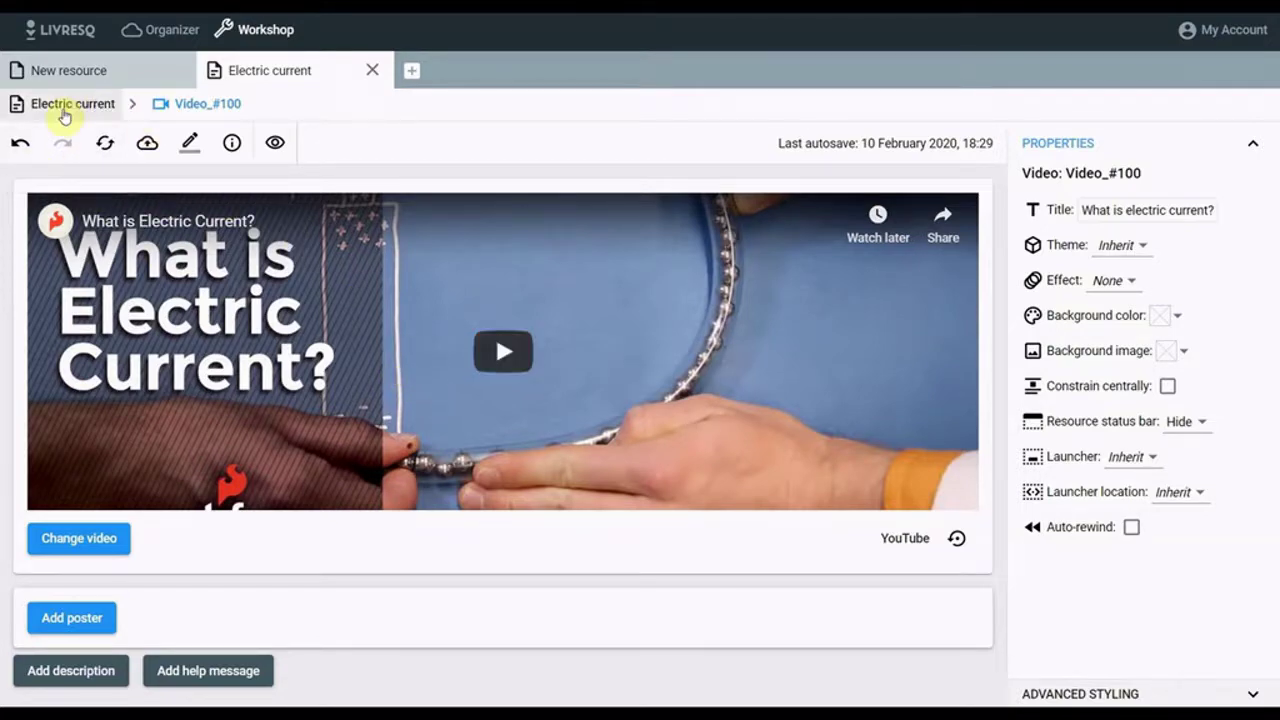
# Preview the lesson, play the embedded YouTube clip, then return to edit mode
pyautogui.click(62, 108)
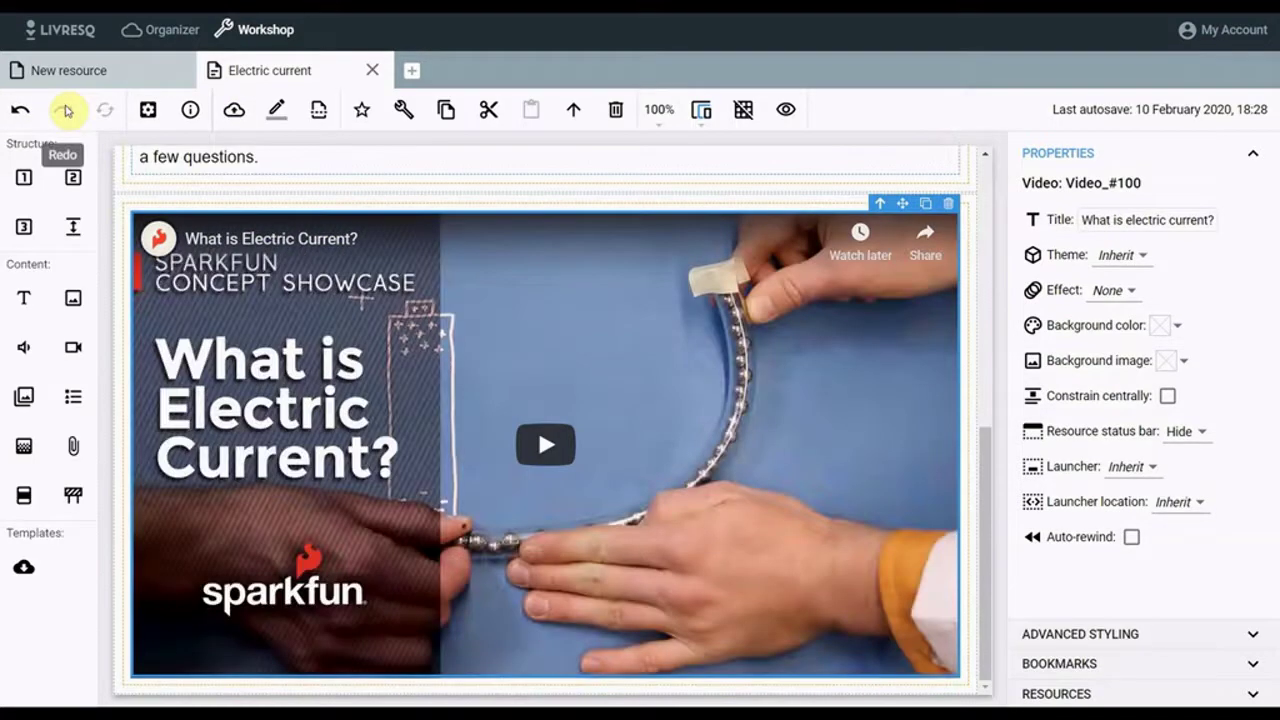
pyautogui.click(785, 112)
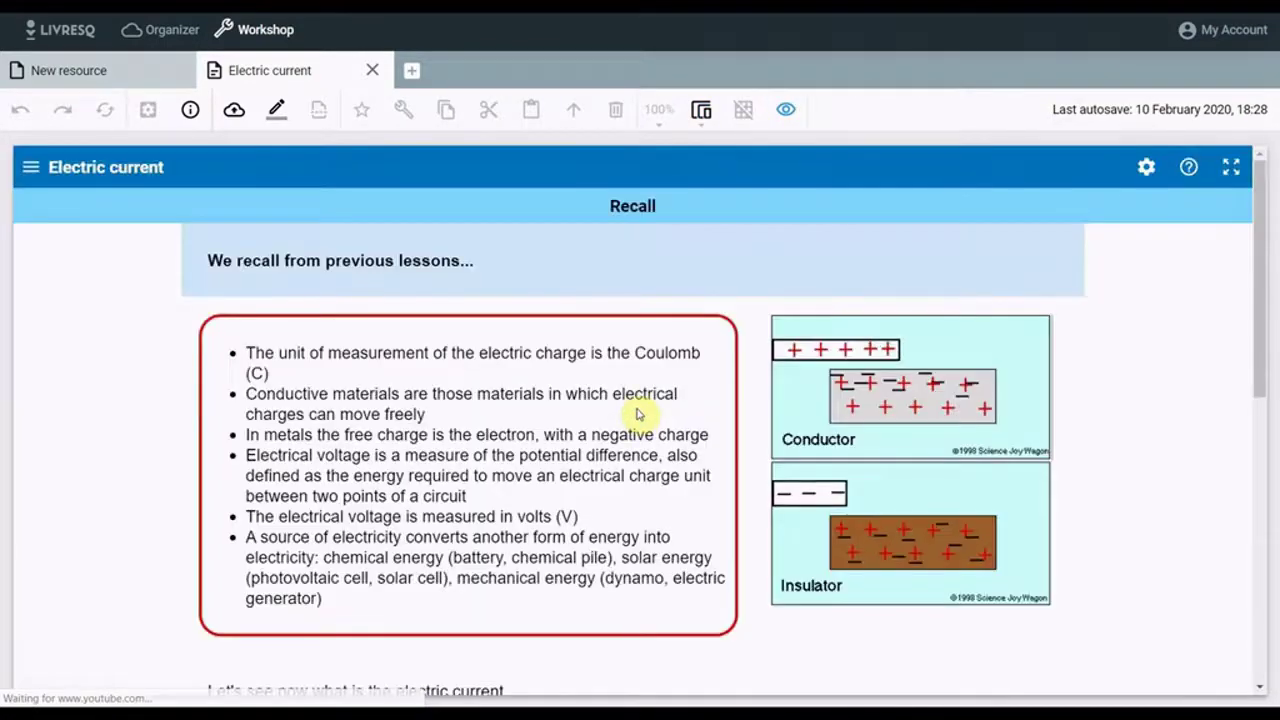
pyautogui.scroll(-5, 640, 413)
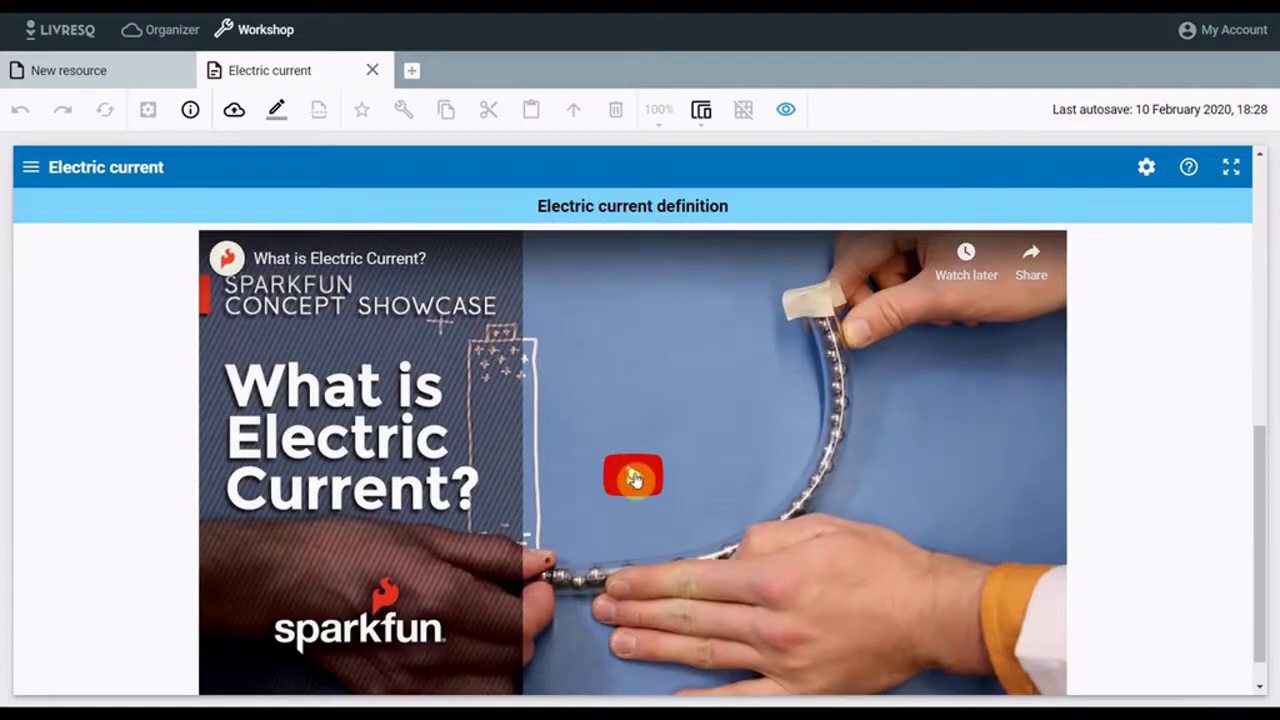
pyautogui.click(633, 477)
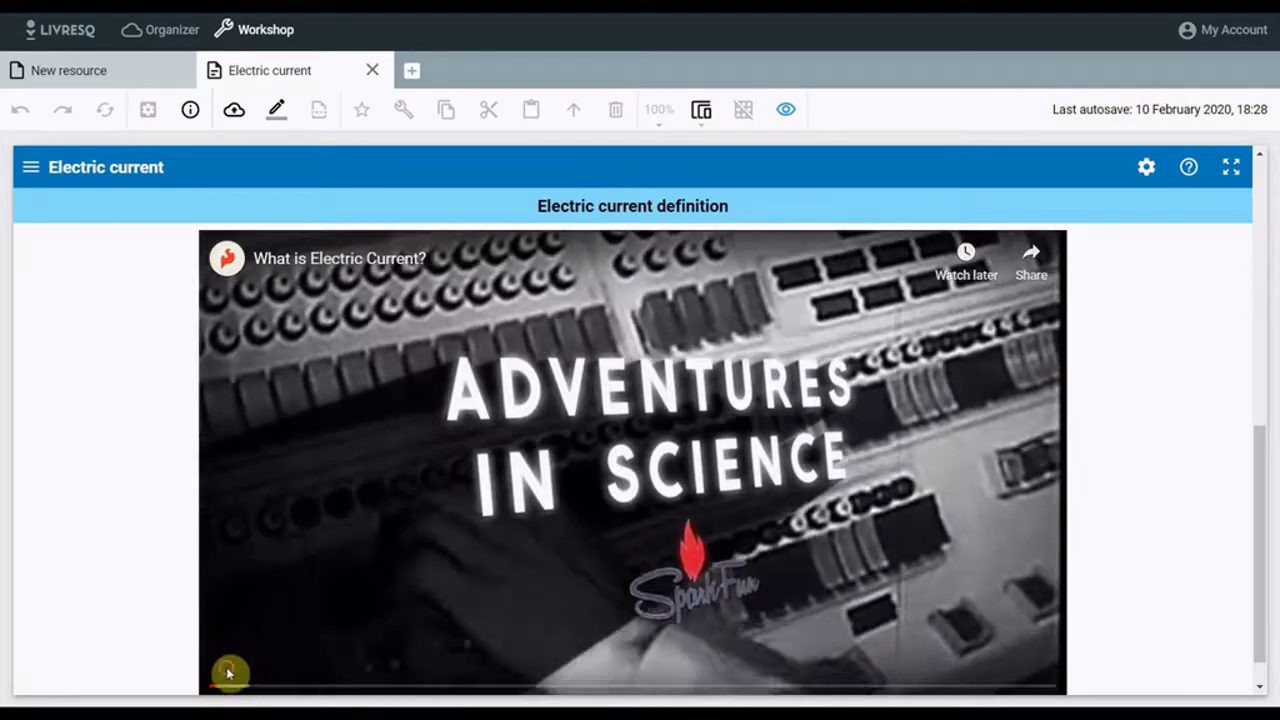
pyautogui.scroll(2, 770, 157)
pyautogui.click(786, 110)
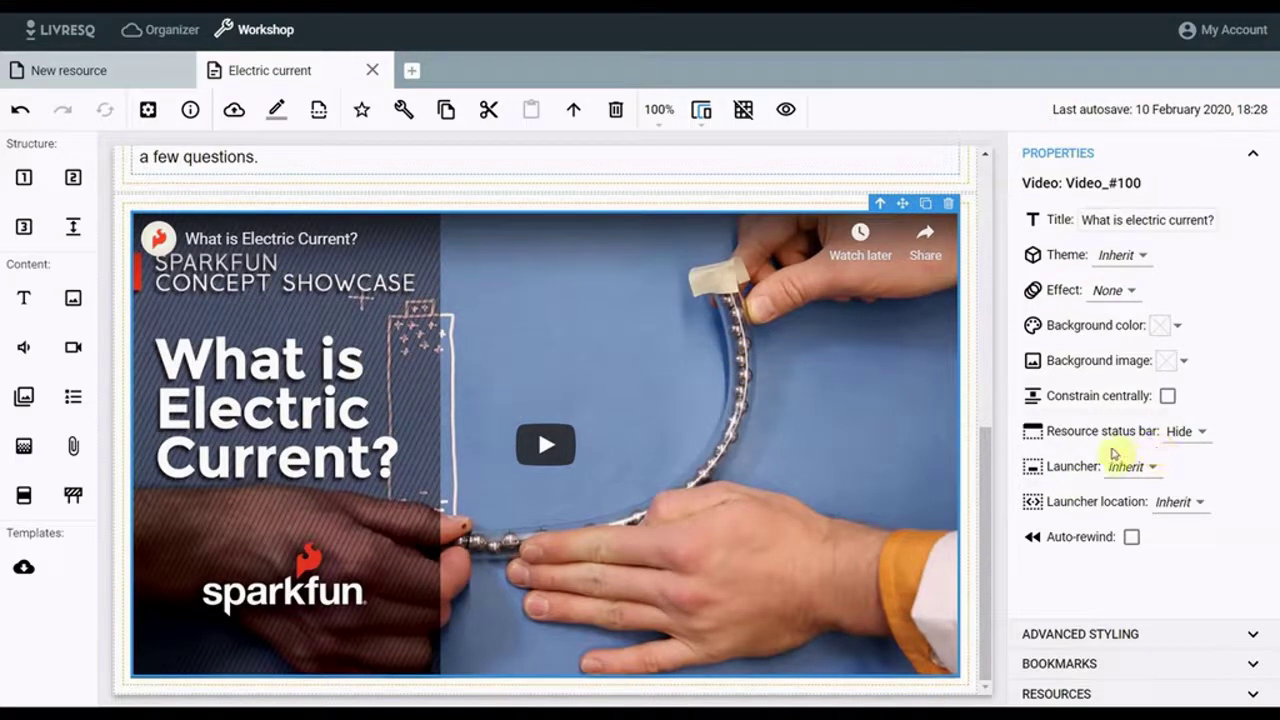
# Export the video element to the Organizer's Electric current folder as 'Video 2'
pyautogui.doubleClick(505, 290)
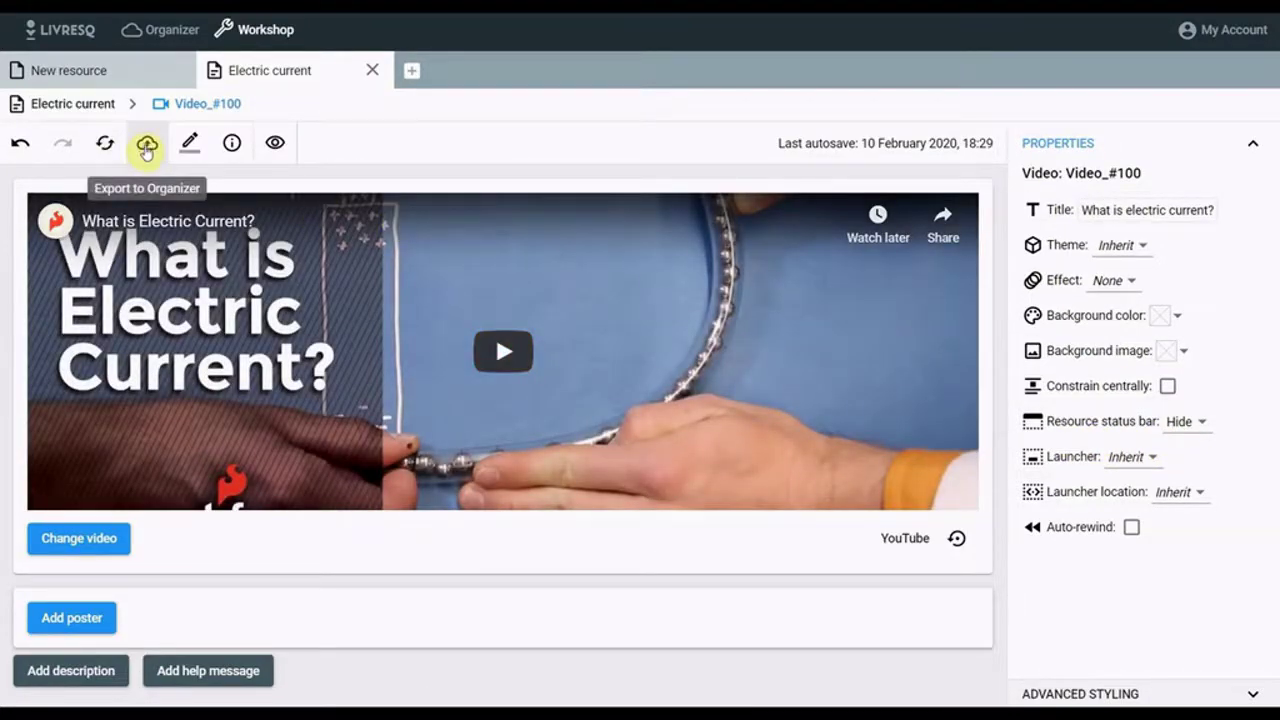
pyautogui.click(146, 147)
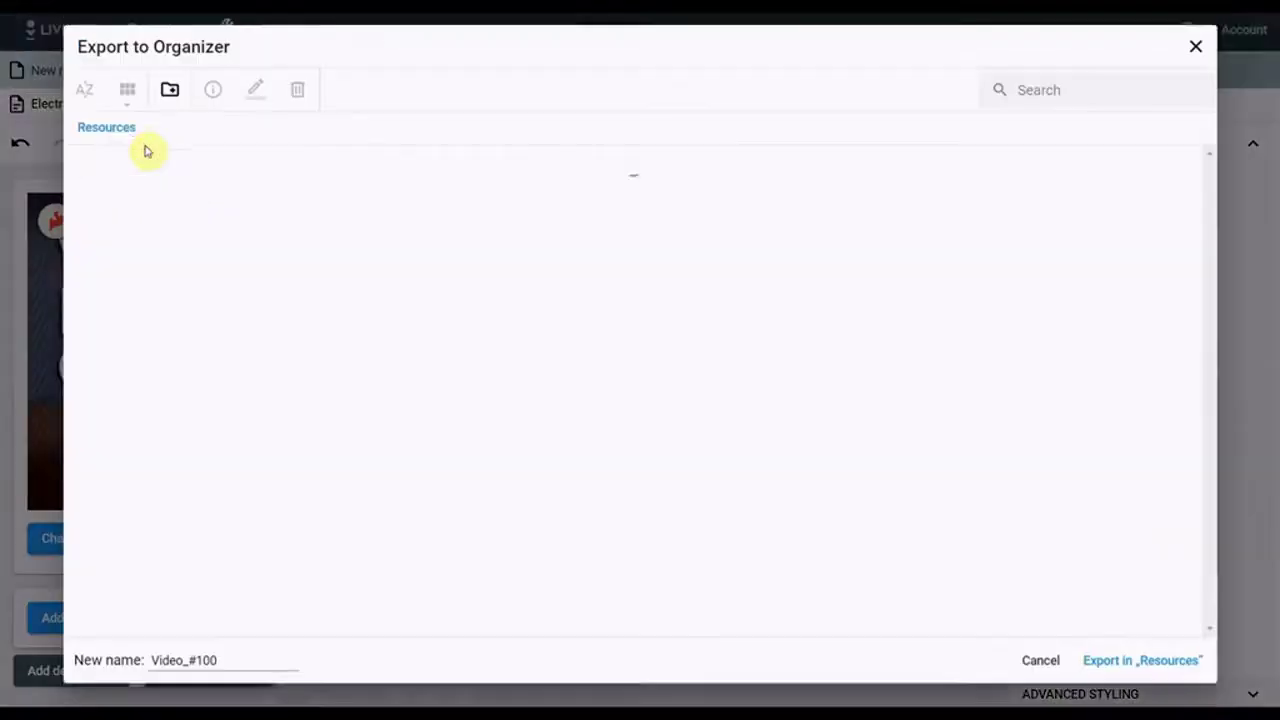
pyautogui.doubleClick(155, 233)
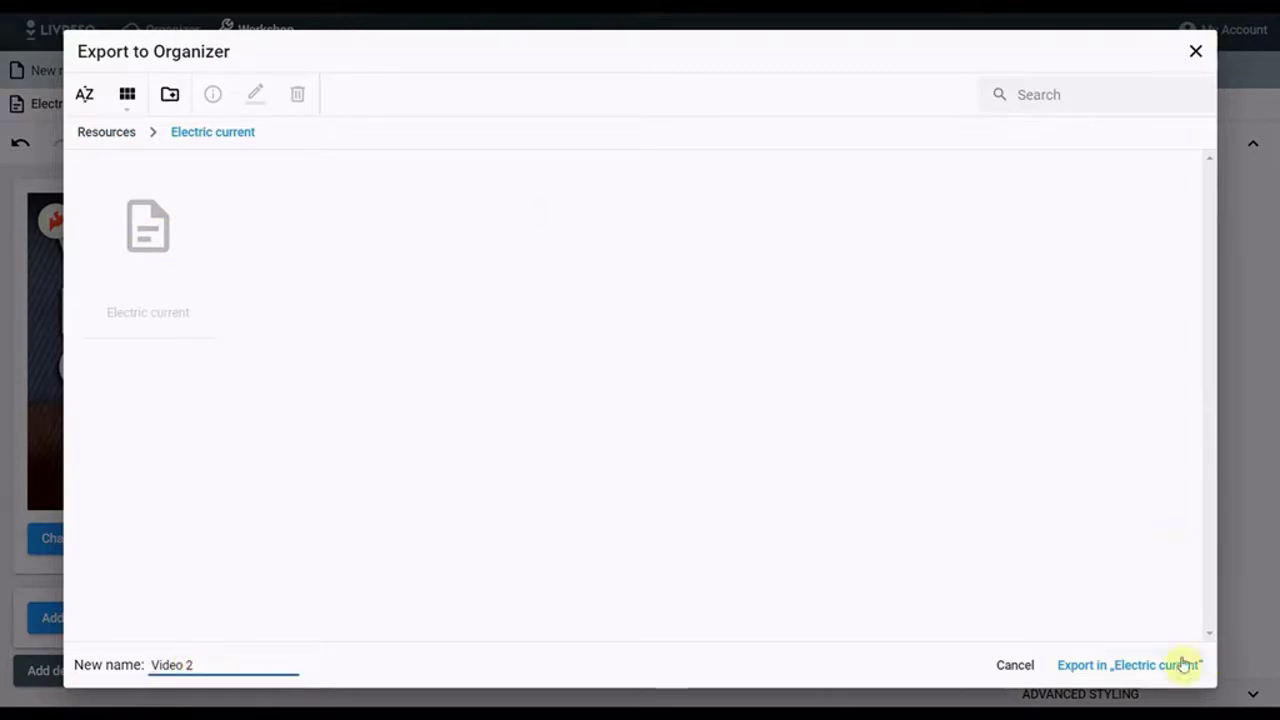
pyautogui.click(1118, 668)
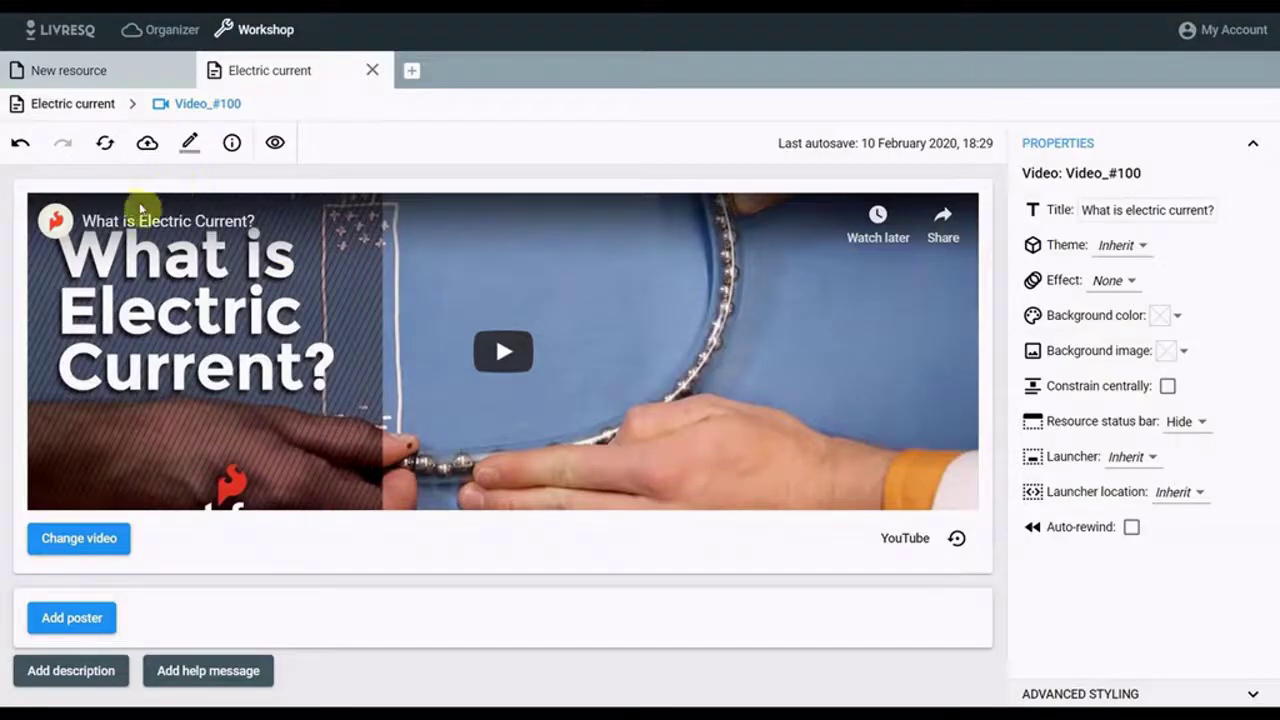
# Make the video cell launch Video 2 from the Electric current folder, with its launcher hidden
pyautogui.click(78, 103)
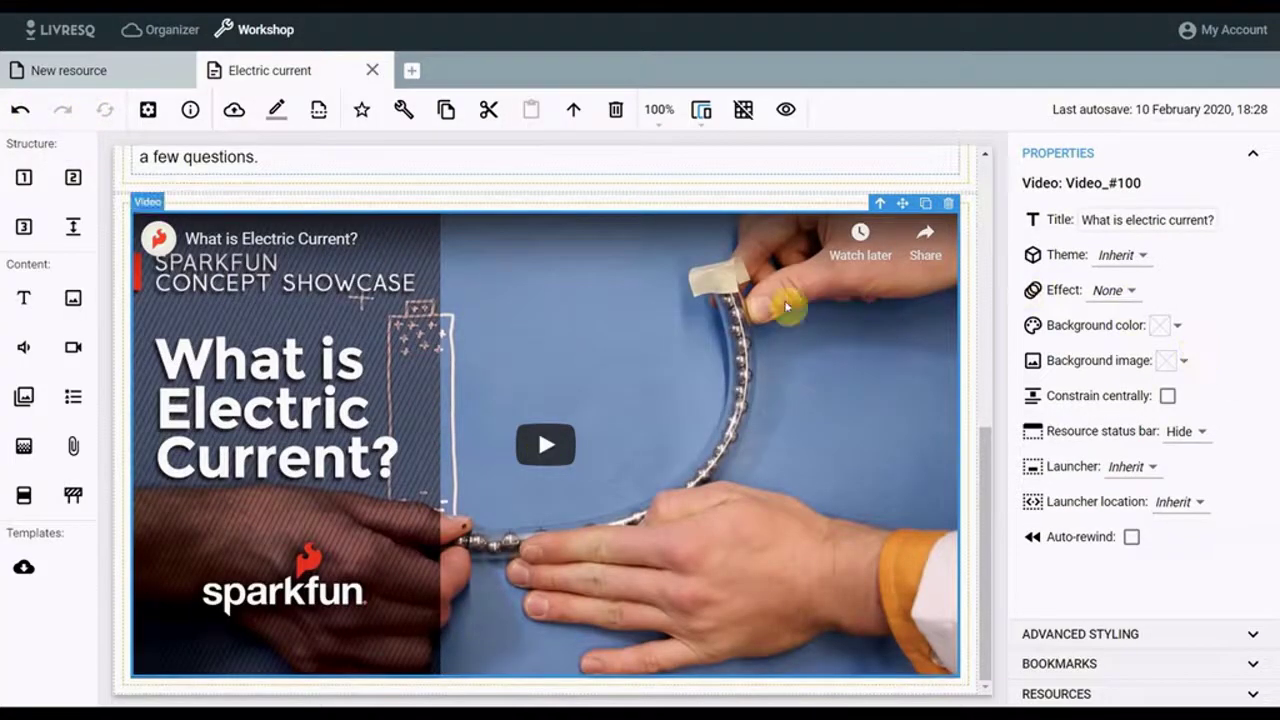
pyautogui.click(625, 385)
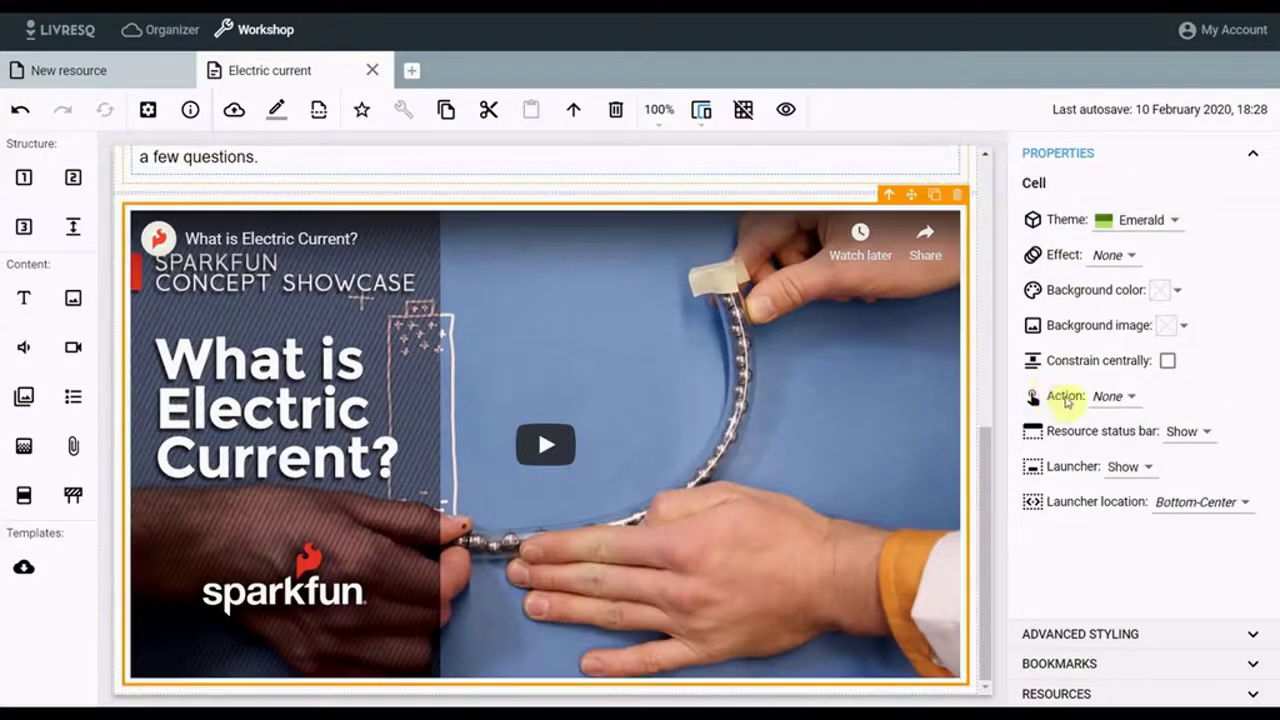
pyautogui.click(1130, 400)
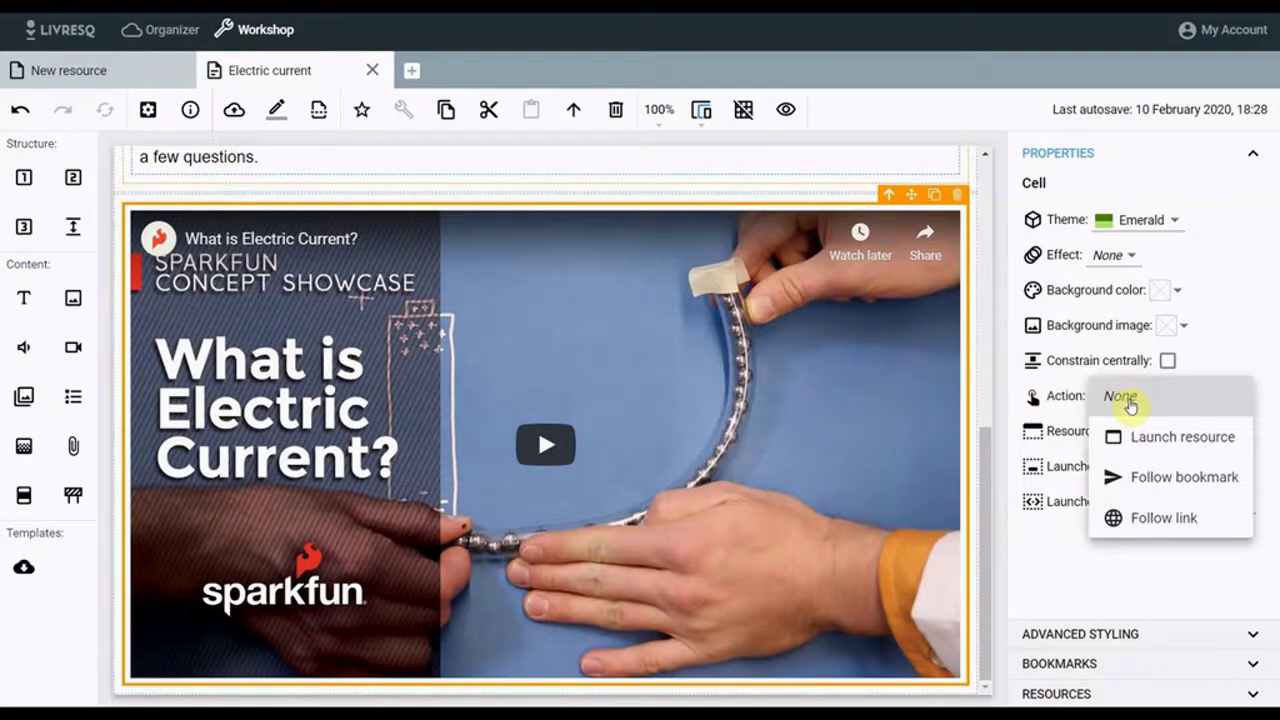
pyautogui.click(1153, 444)
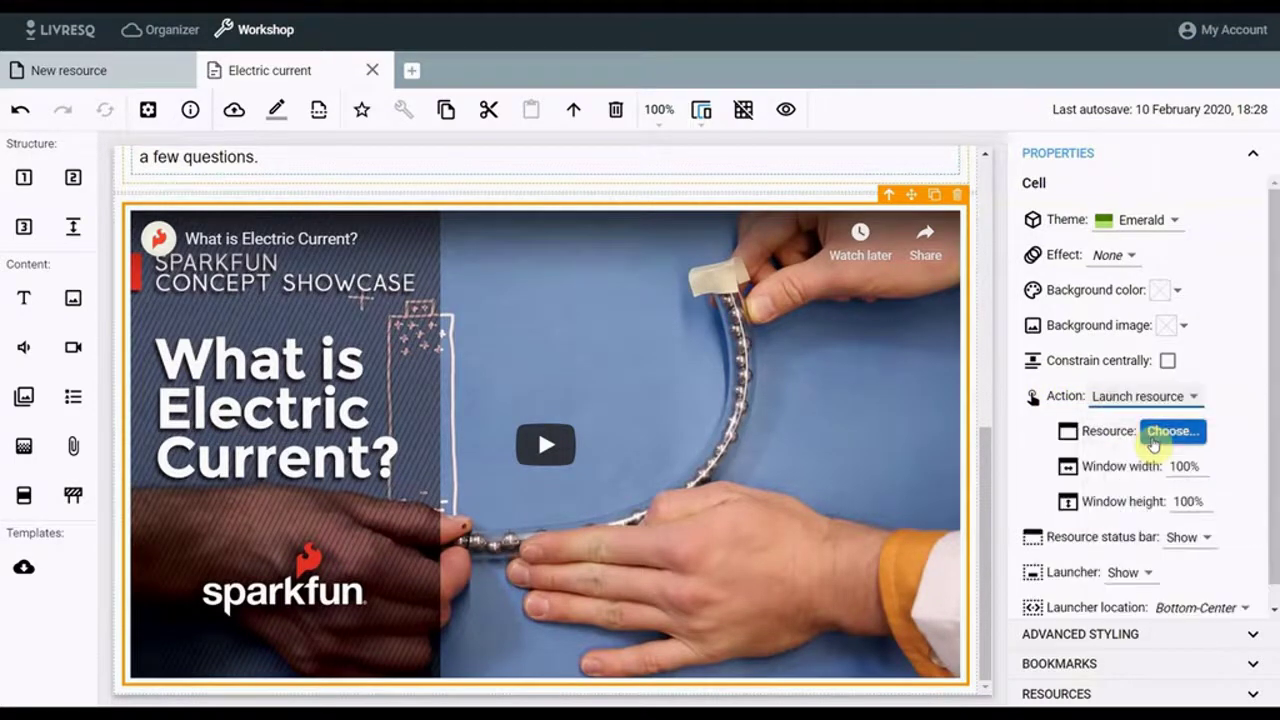
pyautogui.click(1172, 431)
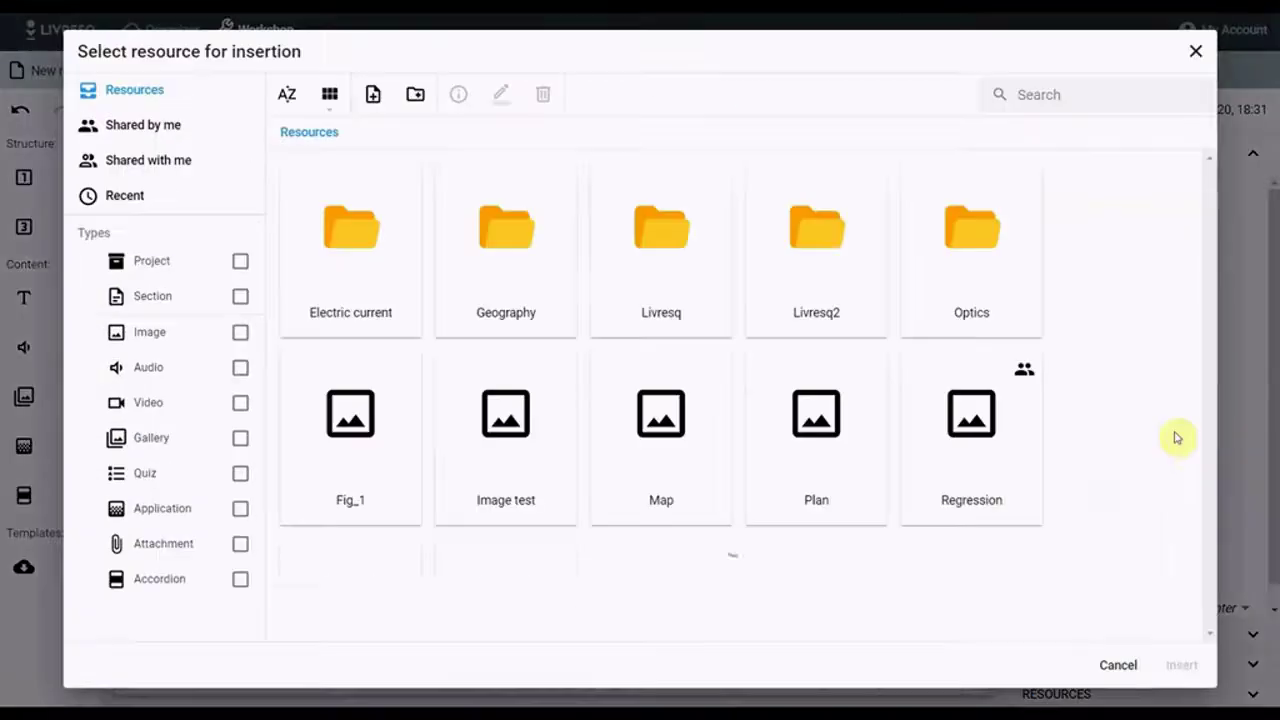
pyautogui.click(337, 226)
pyautogui.doubleClick(337, 226)
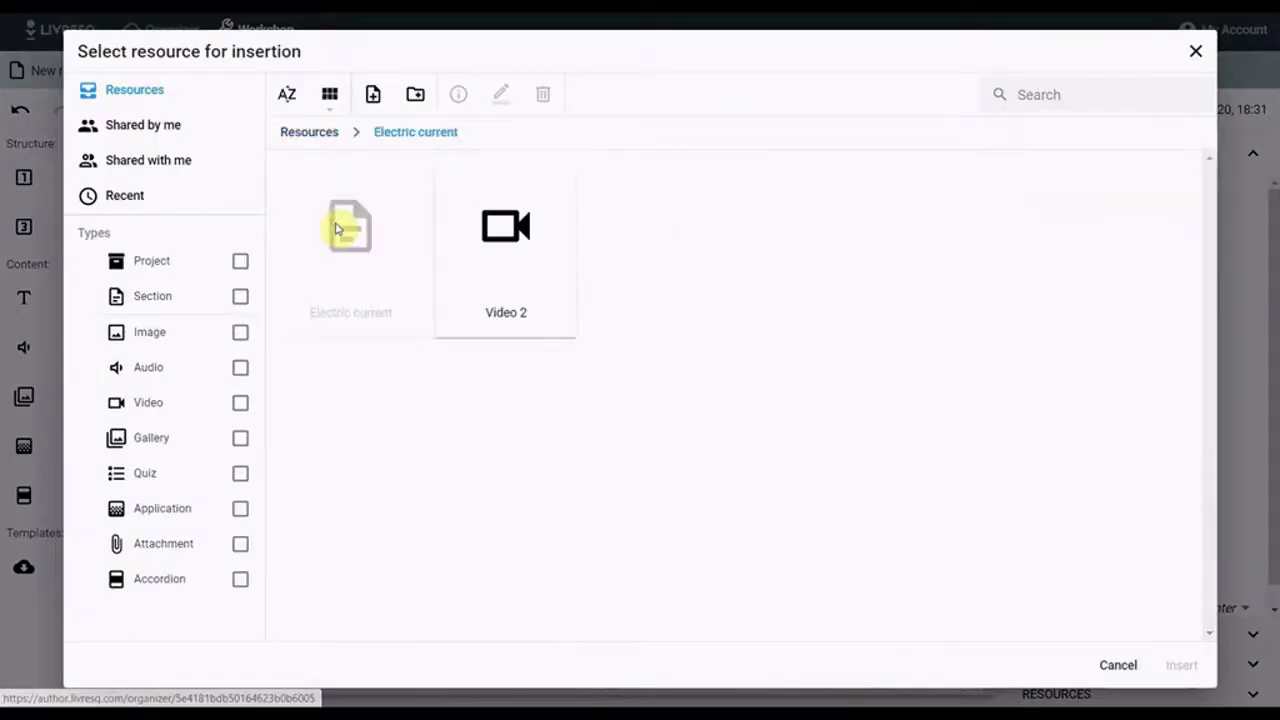
pyautogui.click(497, 236)
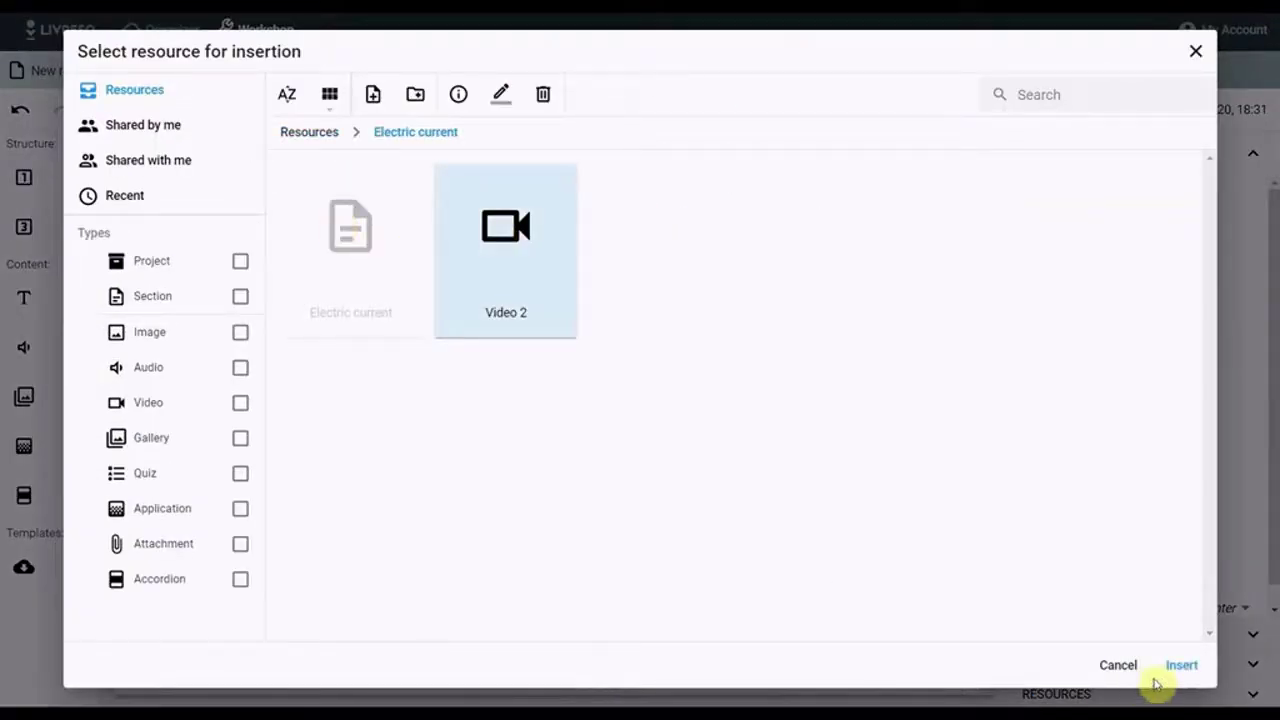
pyautogui.click(1185, 665)
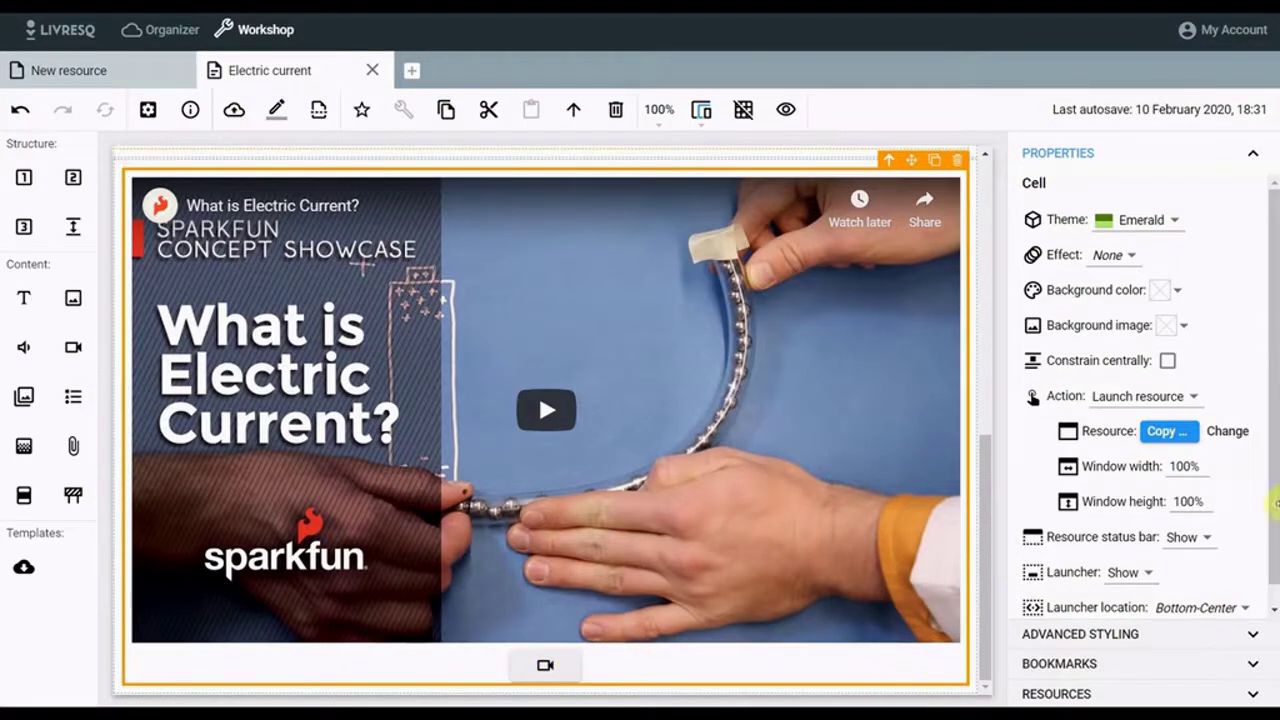
pyautogui.click(1140, 574)
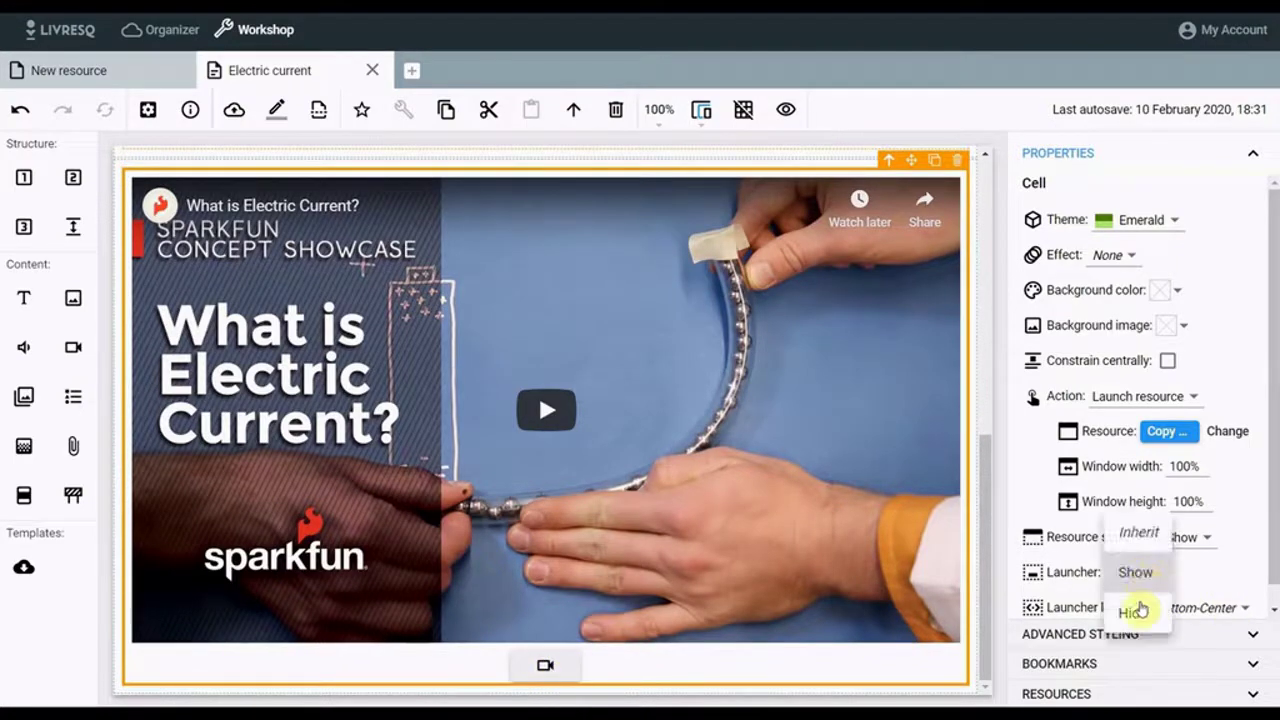
pyautogui.click(1134, 614)
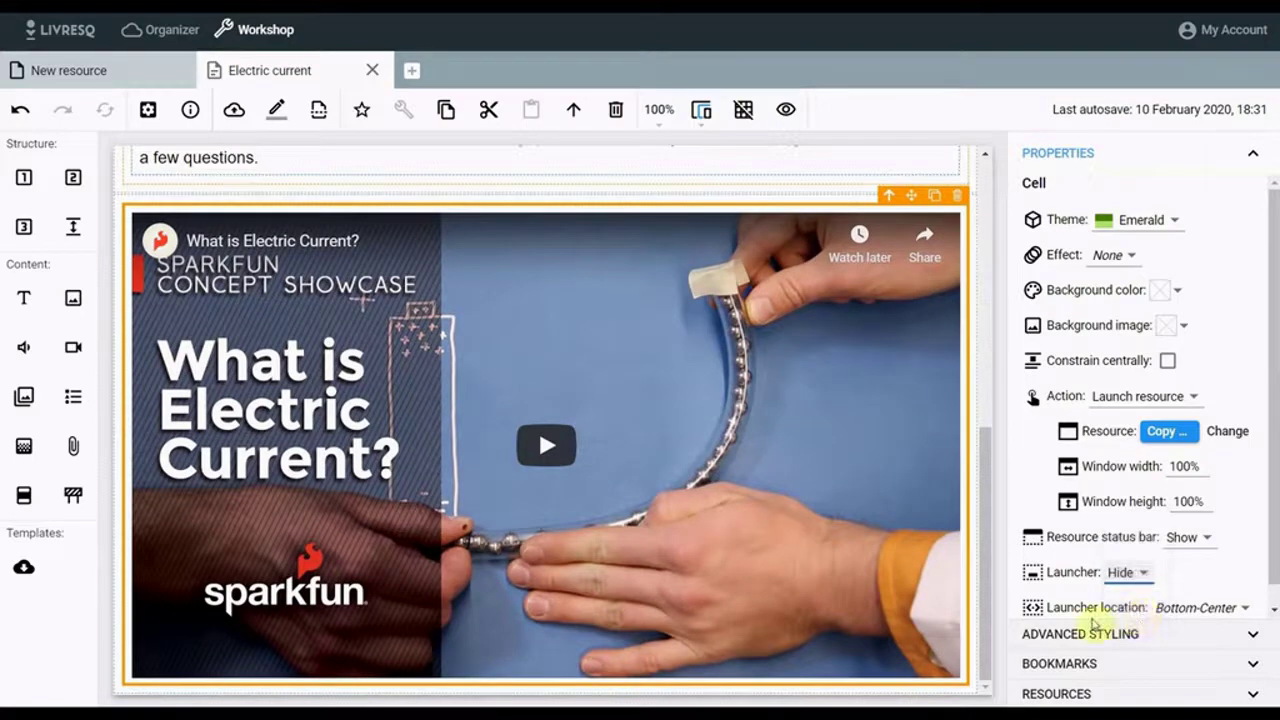
pyautogui.click(785, 112)
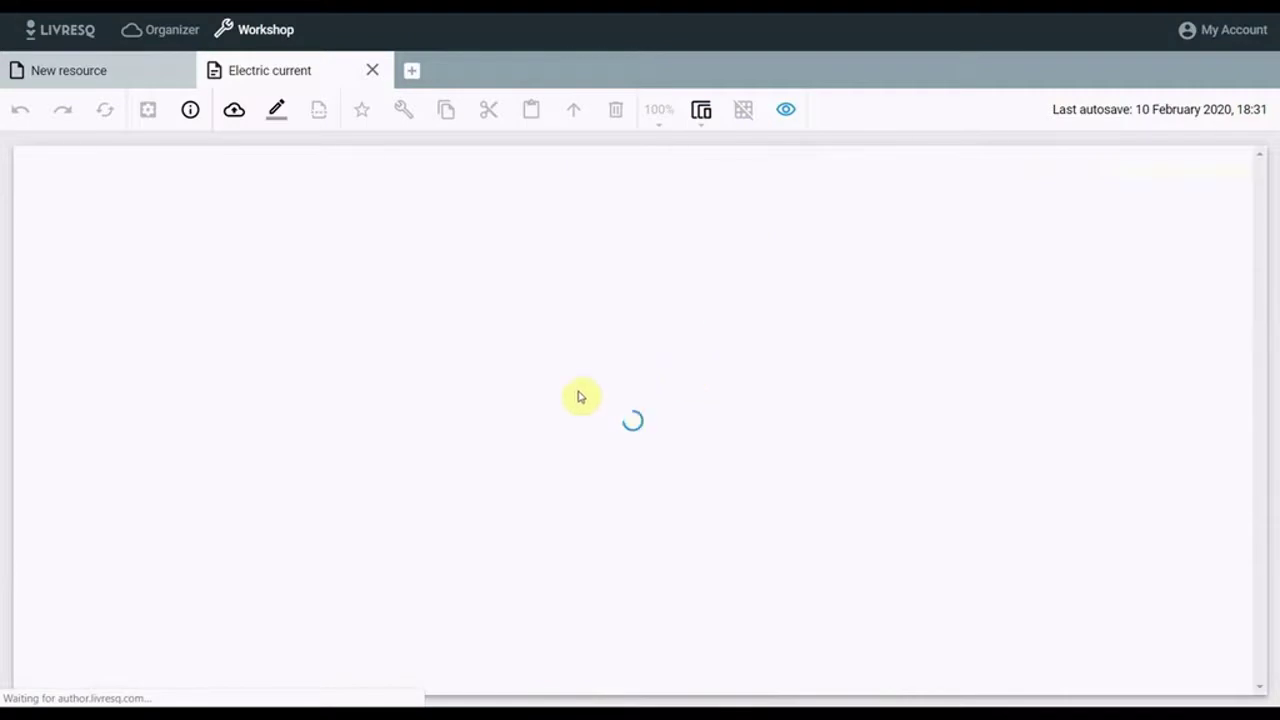
pyautogui.scroll(-10, 634, 360)
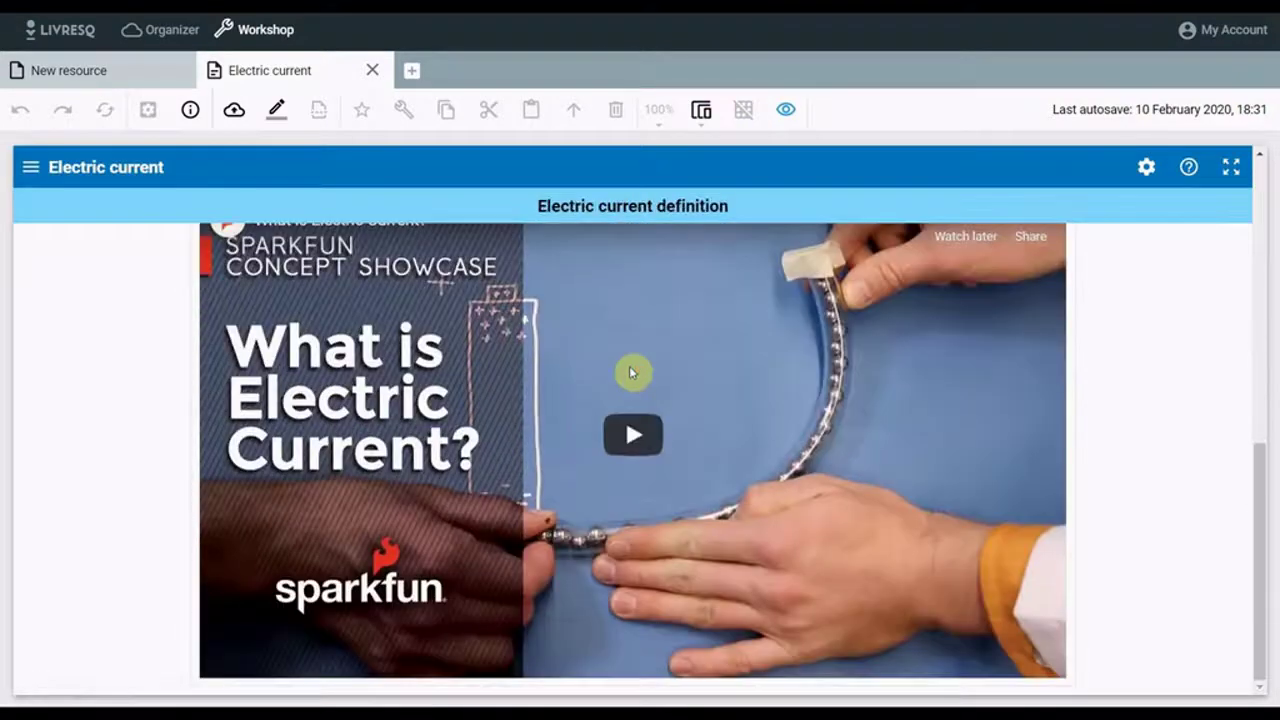
pyautogui.click(653, 370)
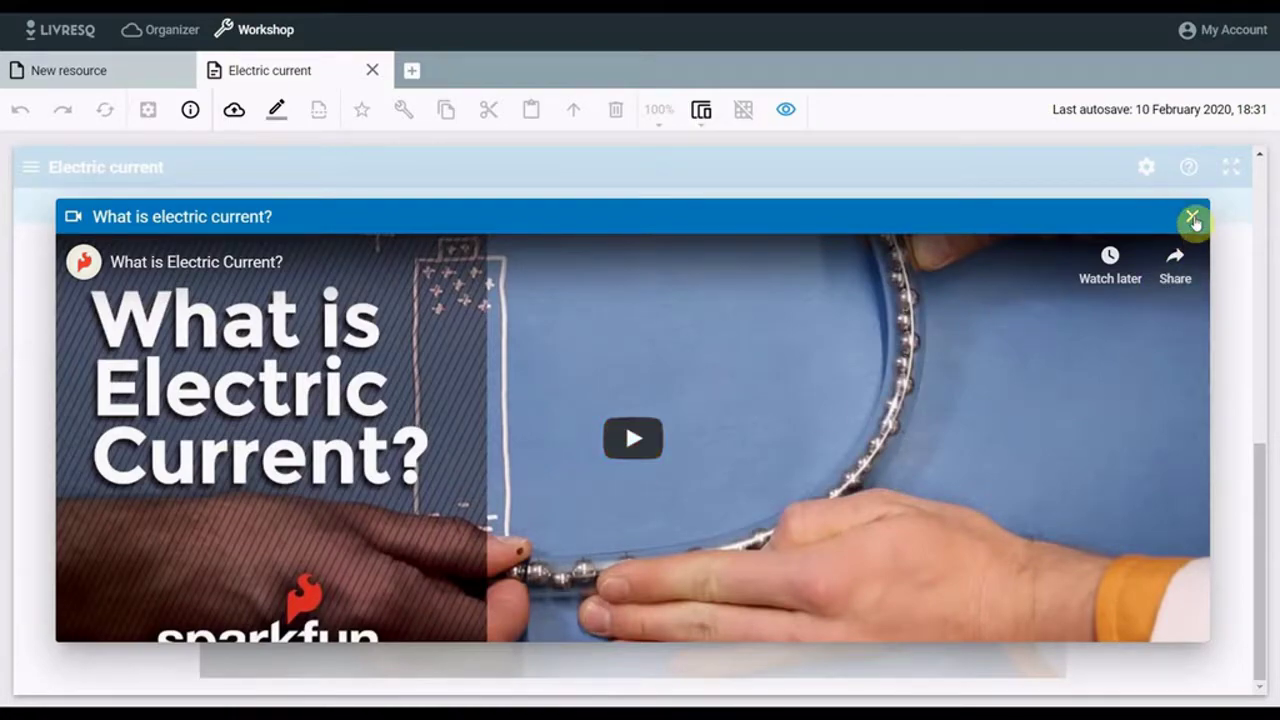
pyautogui.click(1193, 220)
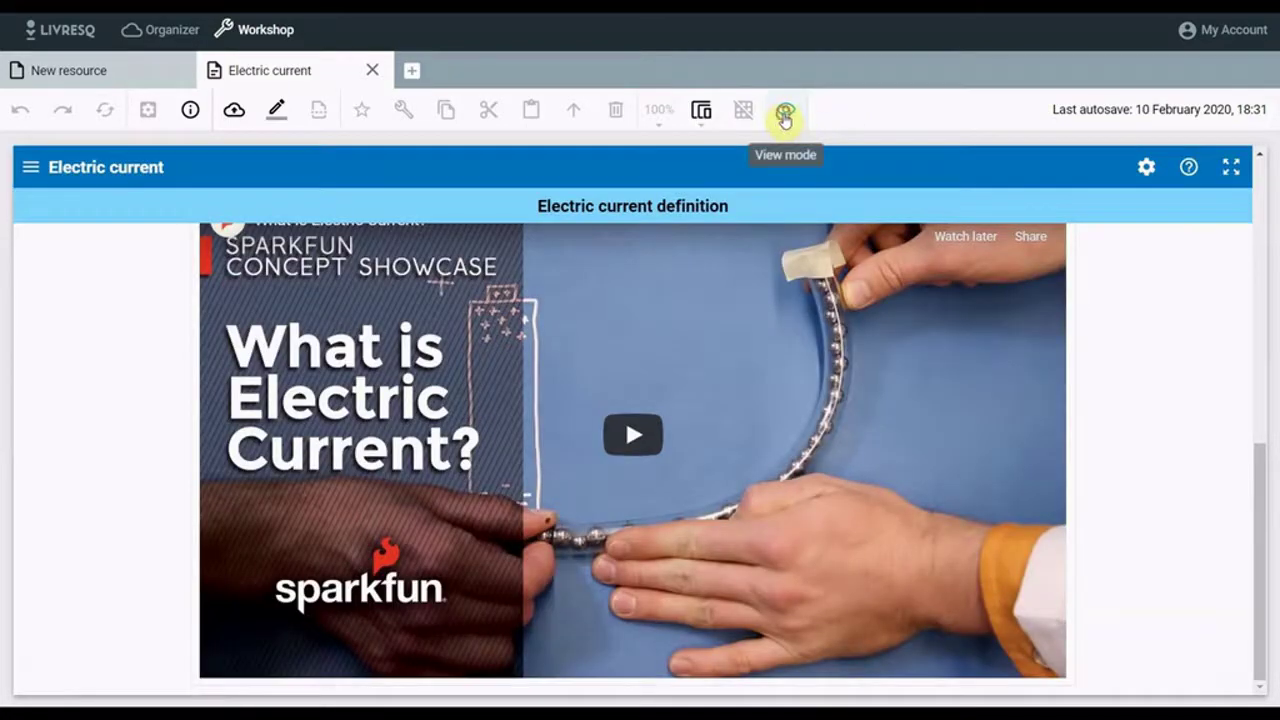
pyautogui.click(785, 114)
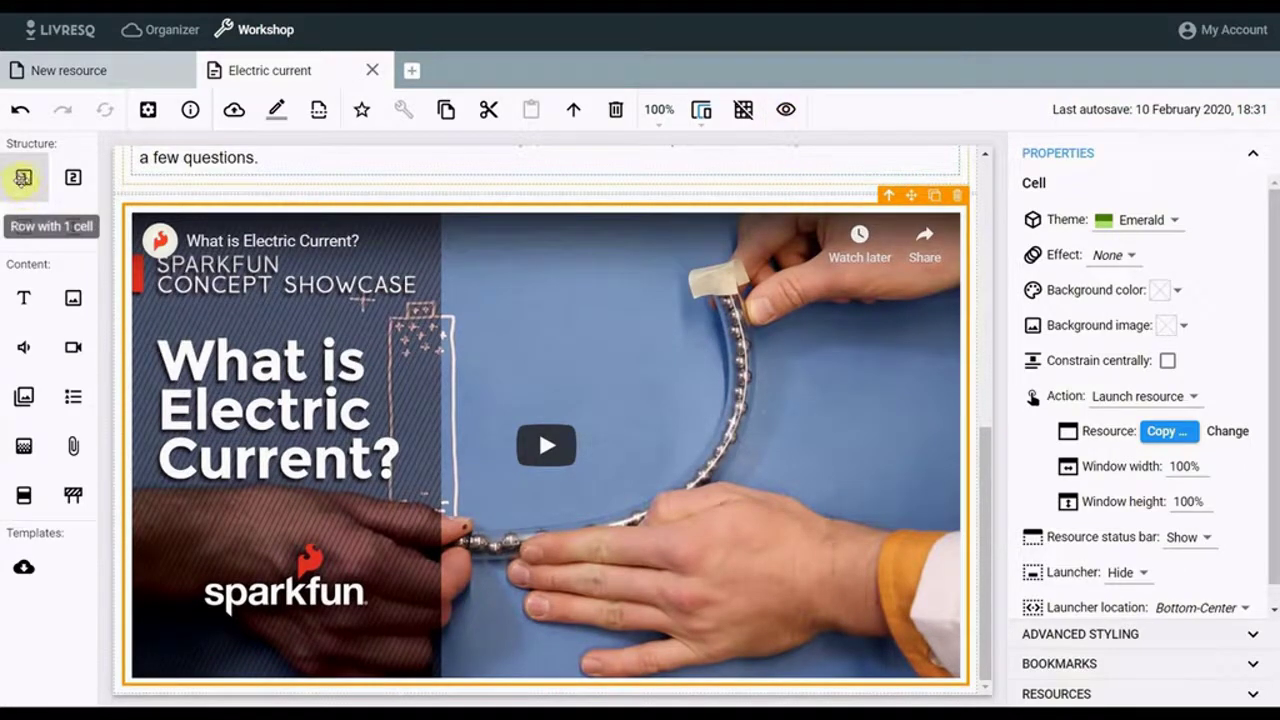
# Add a one-cell row below the video with the pasted notebook-answers instructions and a three-item accordion
pyautogui.moveTo(23, 177); pyautogui.dragTo(170, 695)
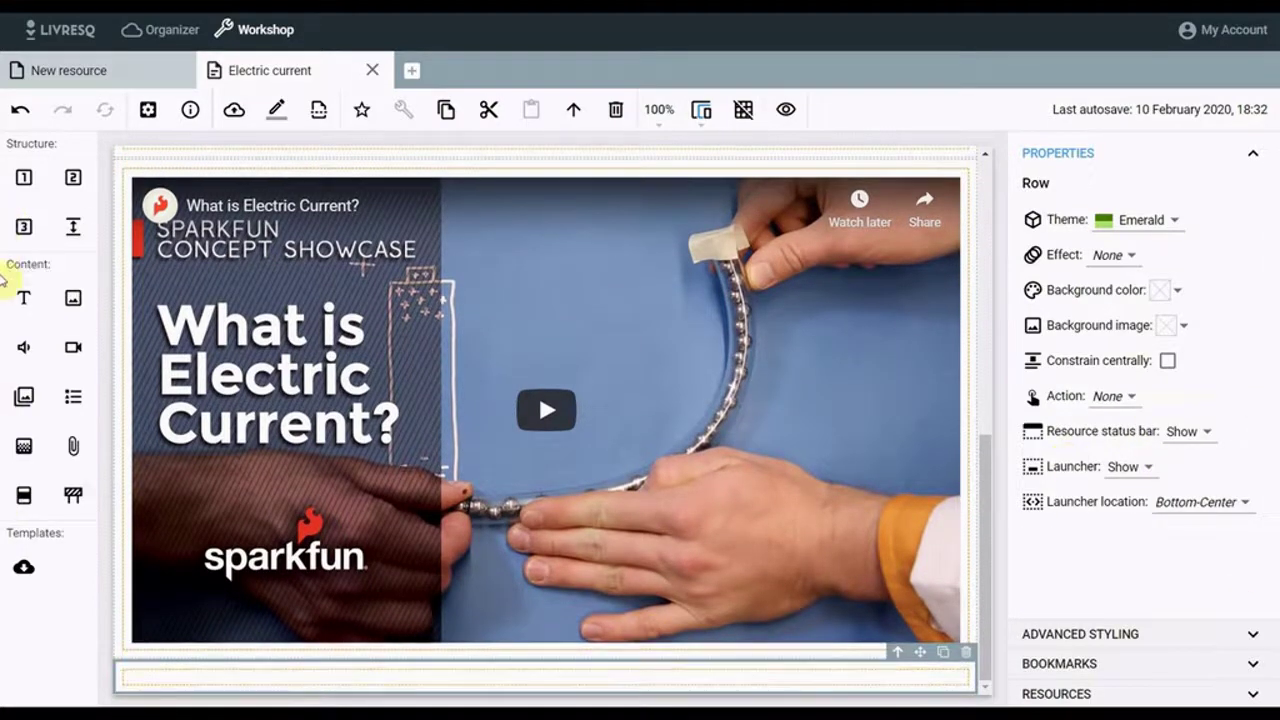
pyautogui.moveTo(23, 294); pyautogui.dragTo(143, 686)
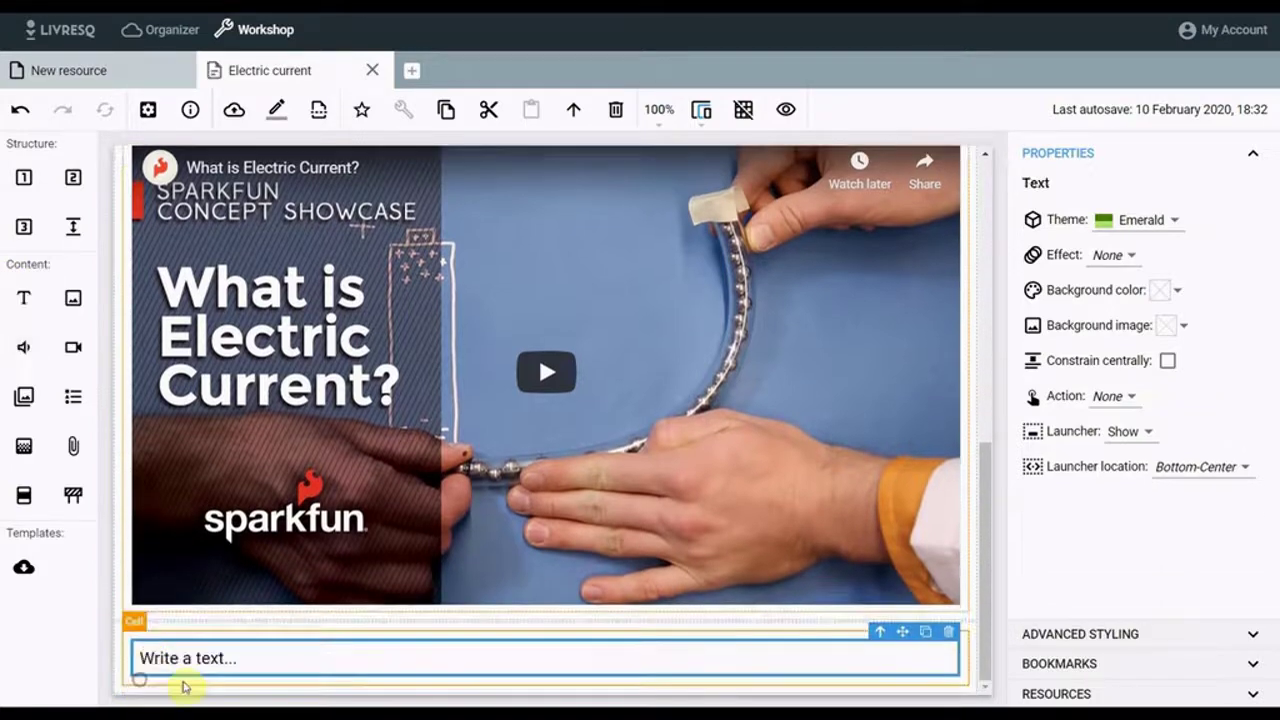
pyautogui.click(480, 662)
pyautogui.hotkey('ctrl', 'v')
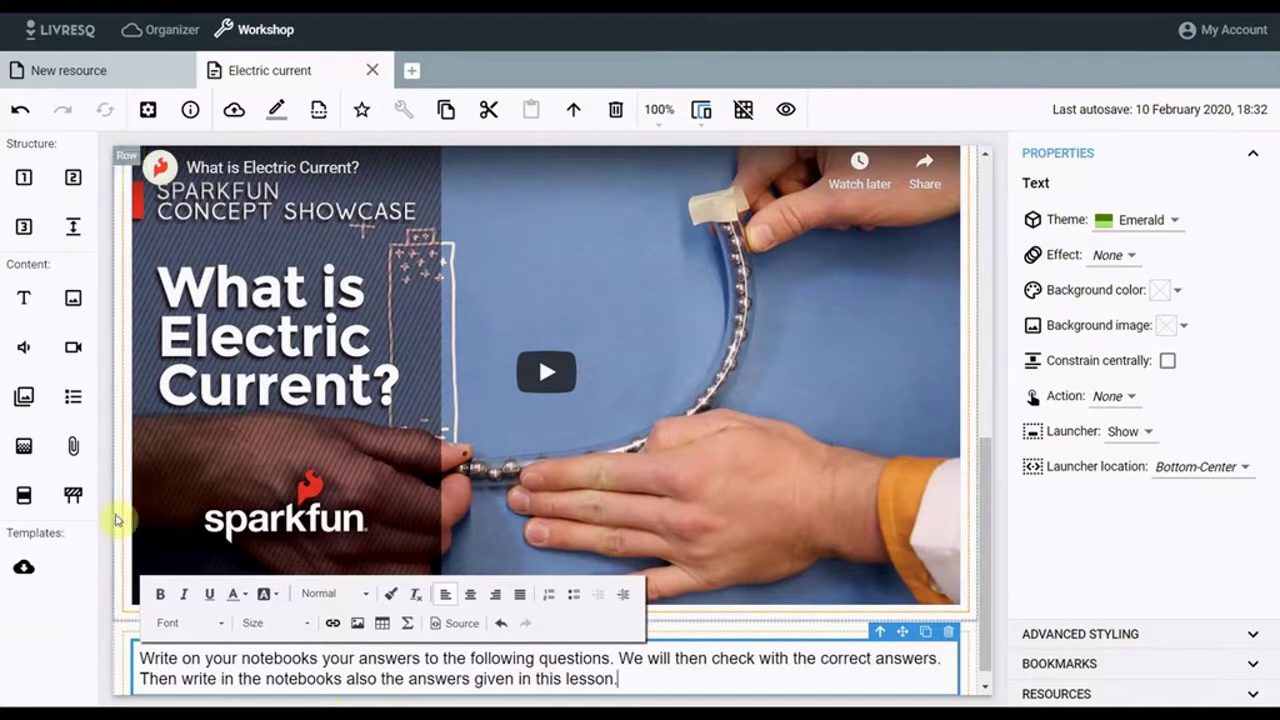
pyautogui.moveTo(24, 494); pyautogui.dragTo(166, 668)
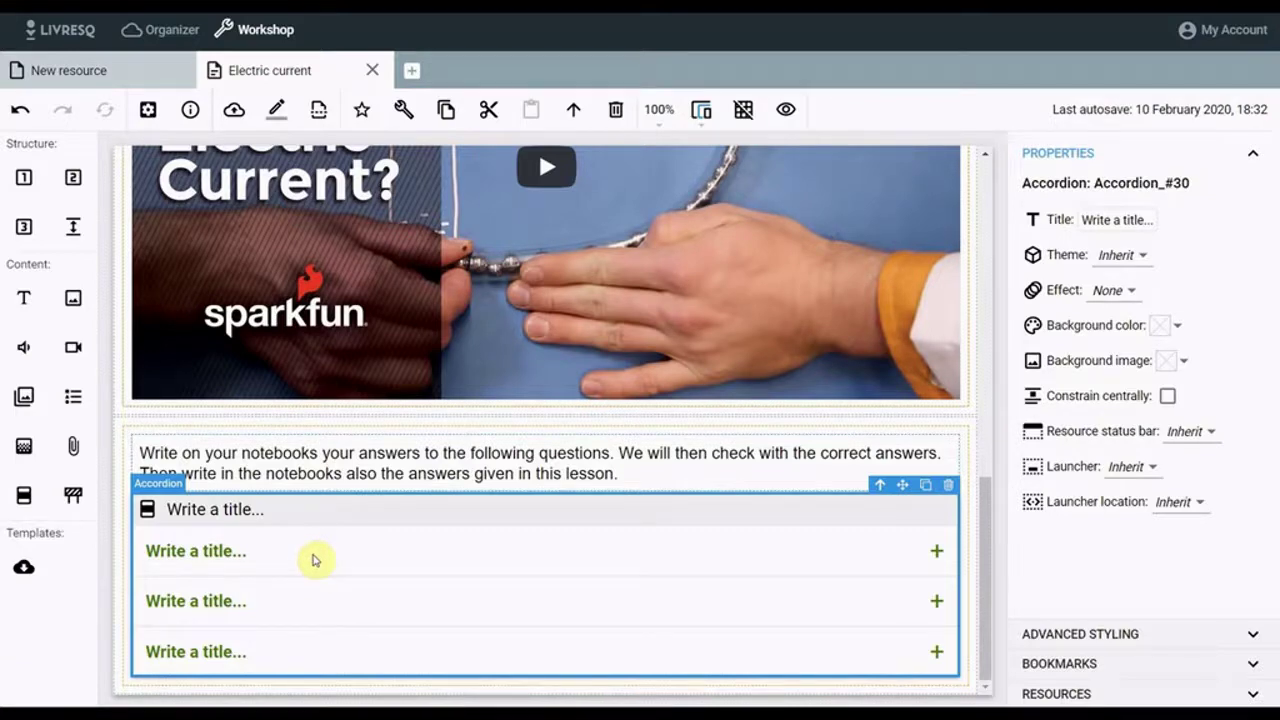
# Open the accordion for editing and hide its resource status bar
pyautogui.doubleClick(307, 515)
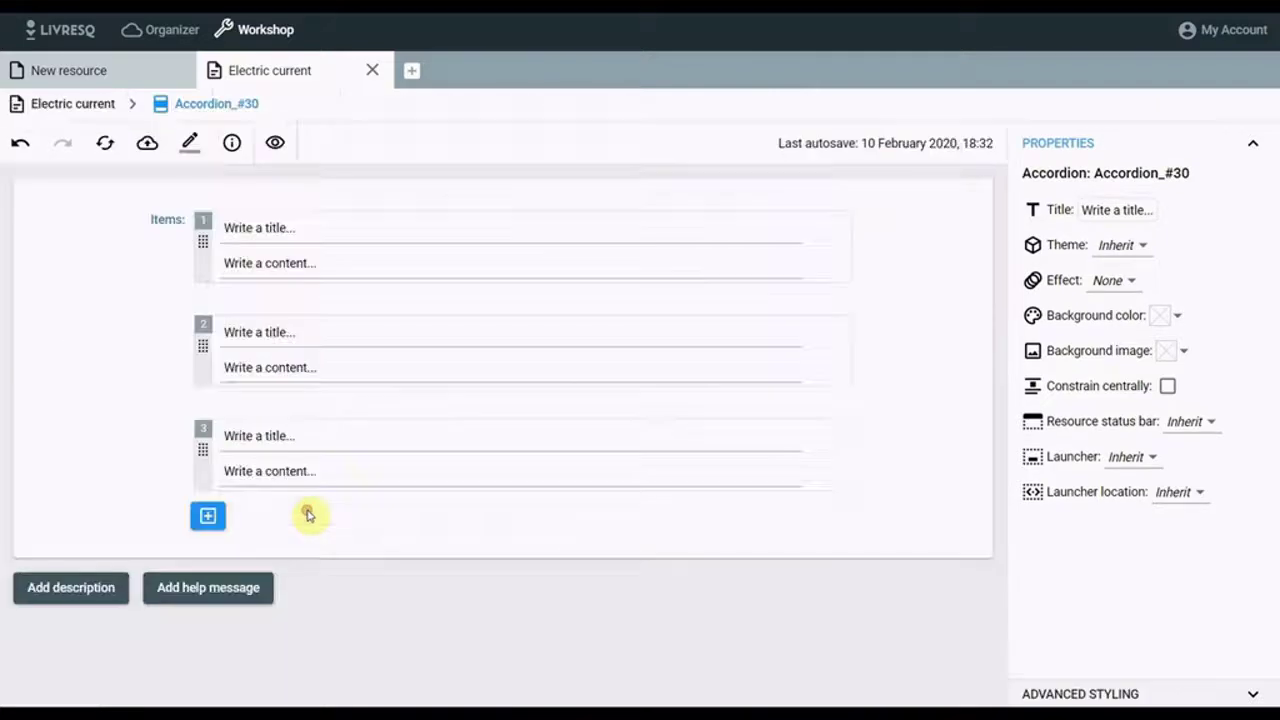
pyautogui.click(1204, 421)
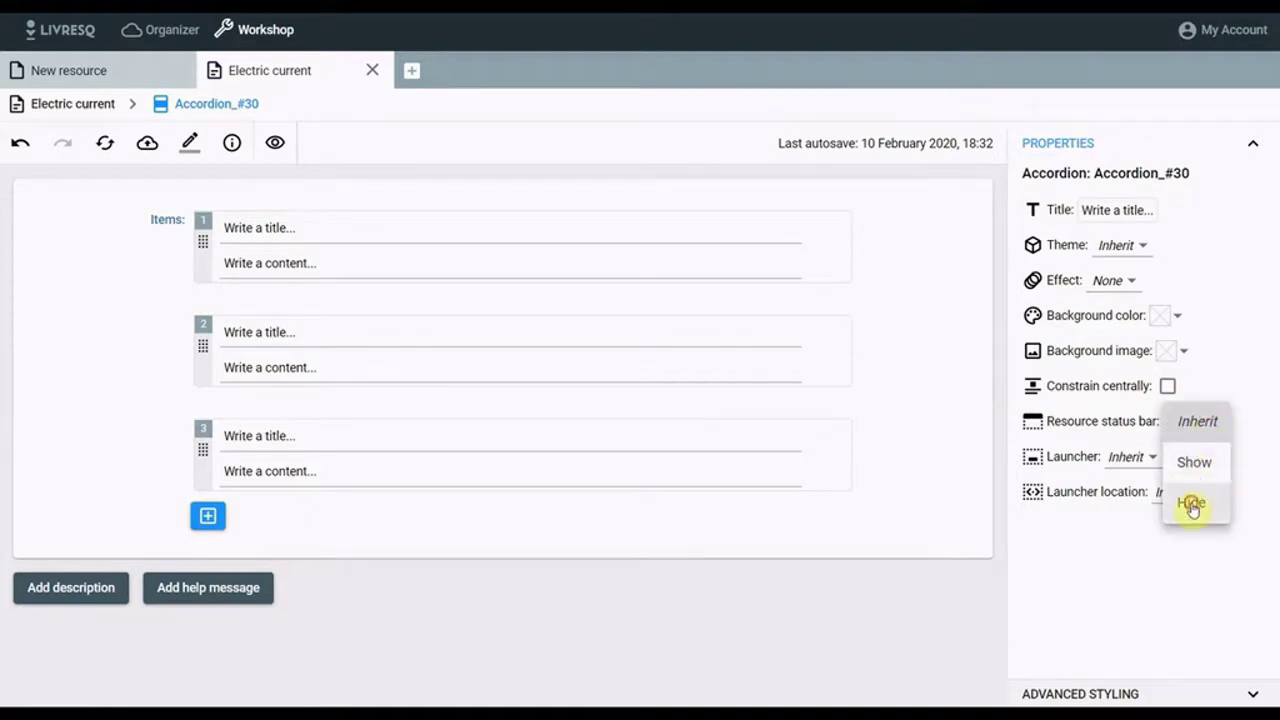
pyautogui.click(1191, 507)
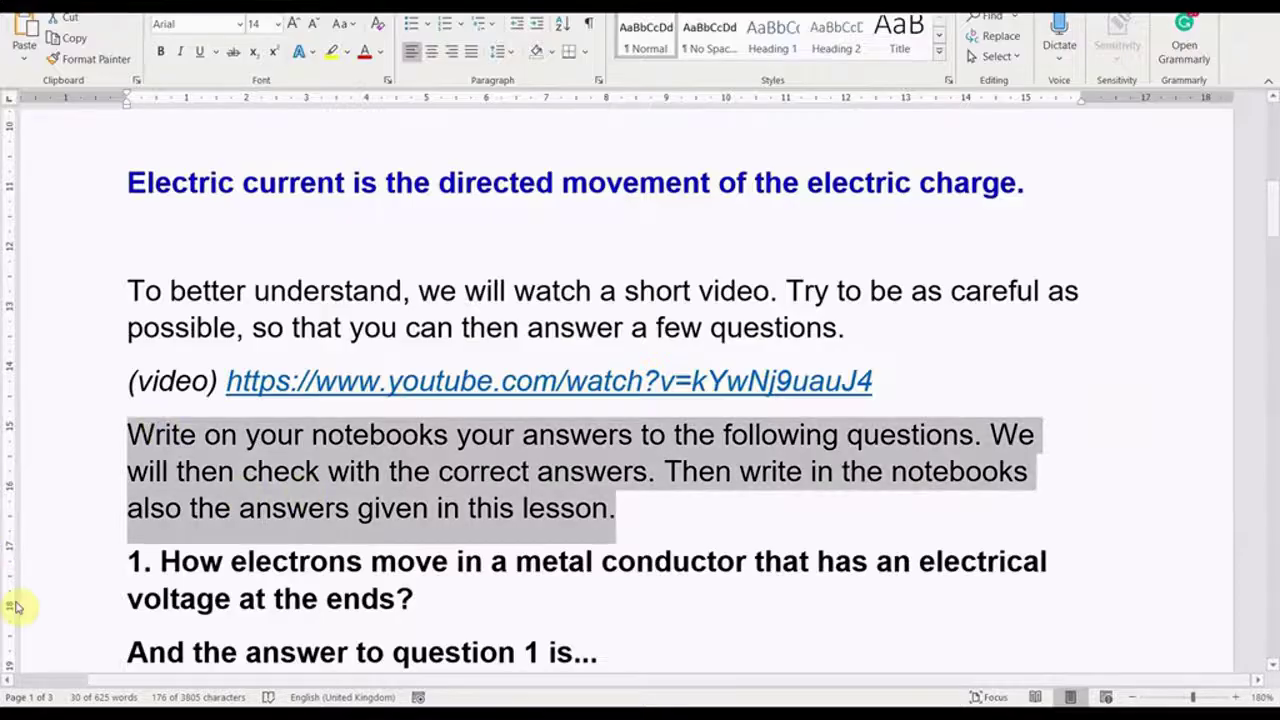
pyautogui.scroll(-3, 15, 606)
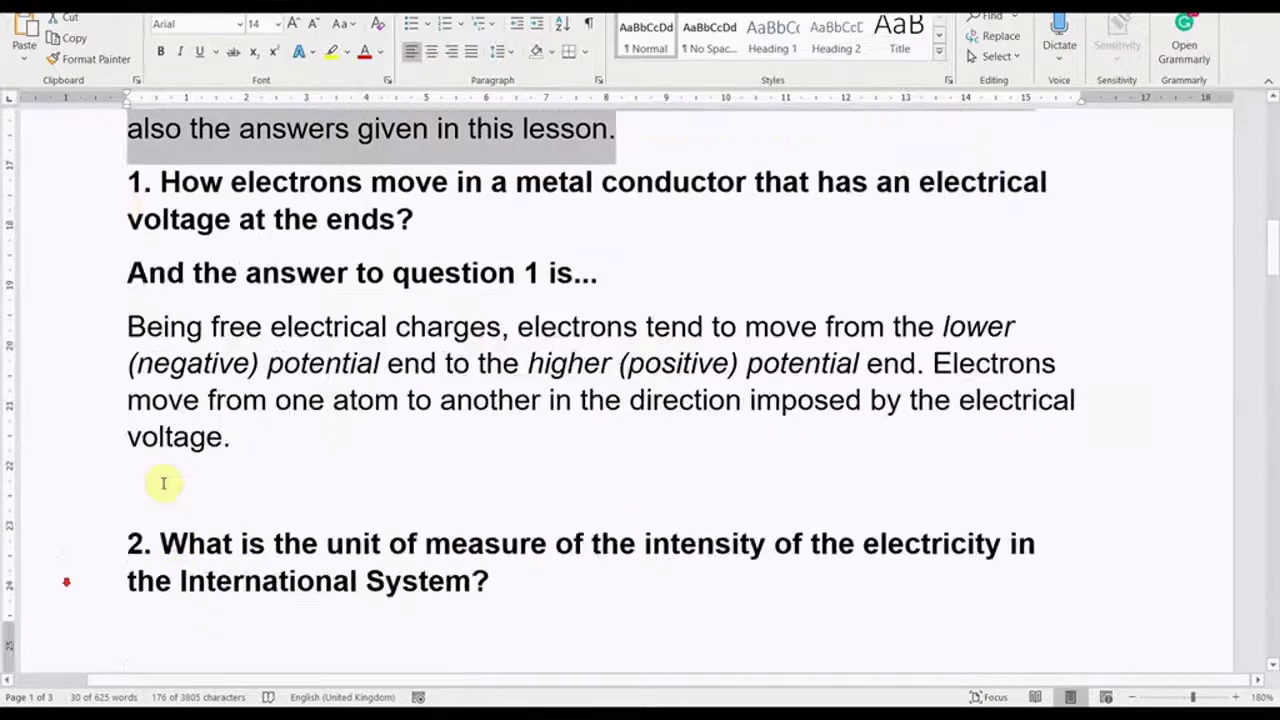
# Fill accordion item 3 with the pasted current-intensity question as title and its answer paragraph
pyautogui.moveTo(133, 180); pyautogui.dragTo(438, 229)
pyautogui.hotkey('alt', 'Tab')
pyautogui.click(240, 556)
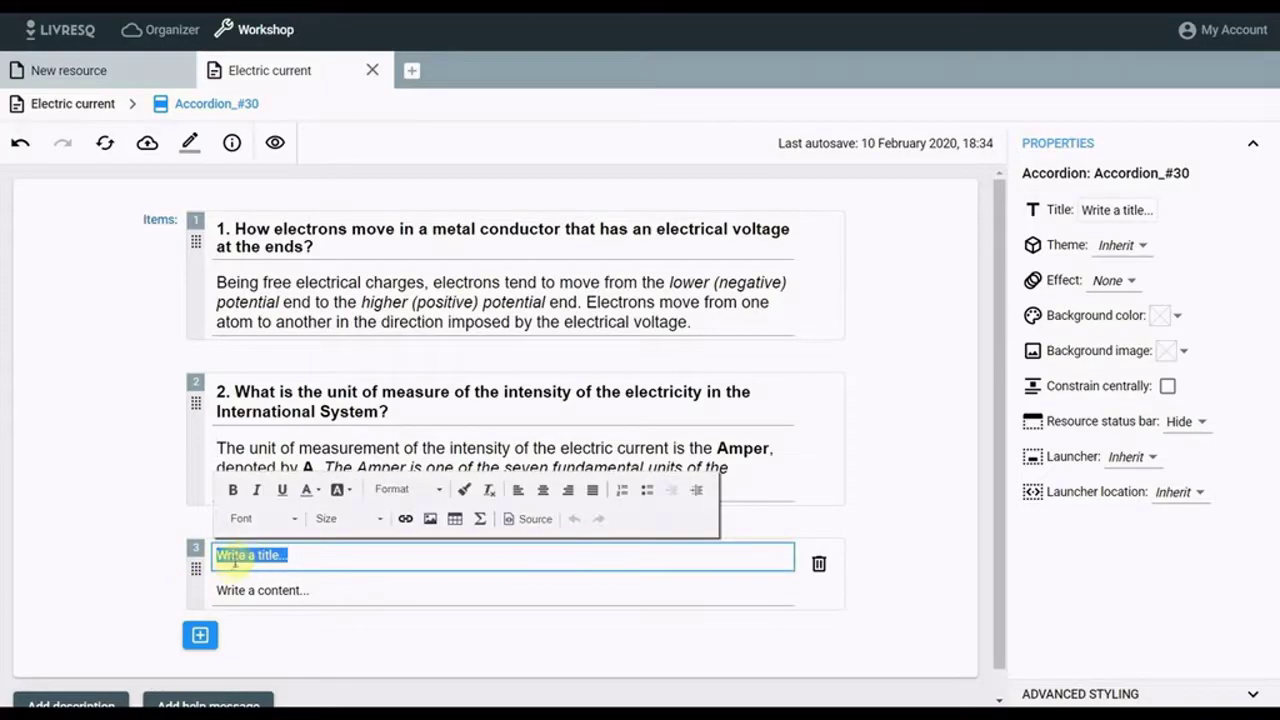
pyautogui.write('3. What is the definition relationship of electric current intensity?')
pyautogui.click(247, 588)
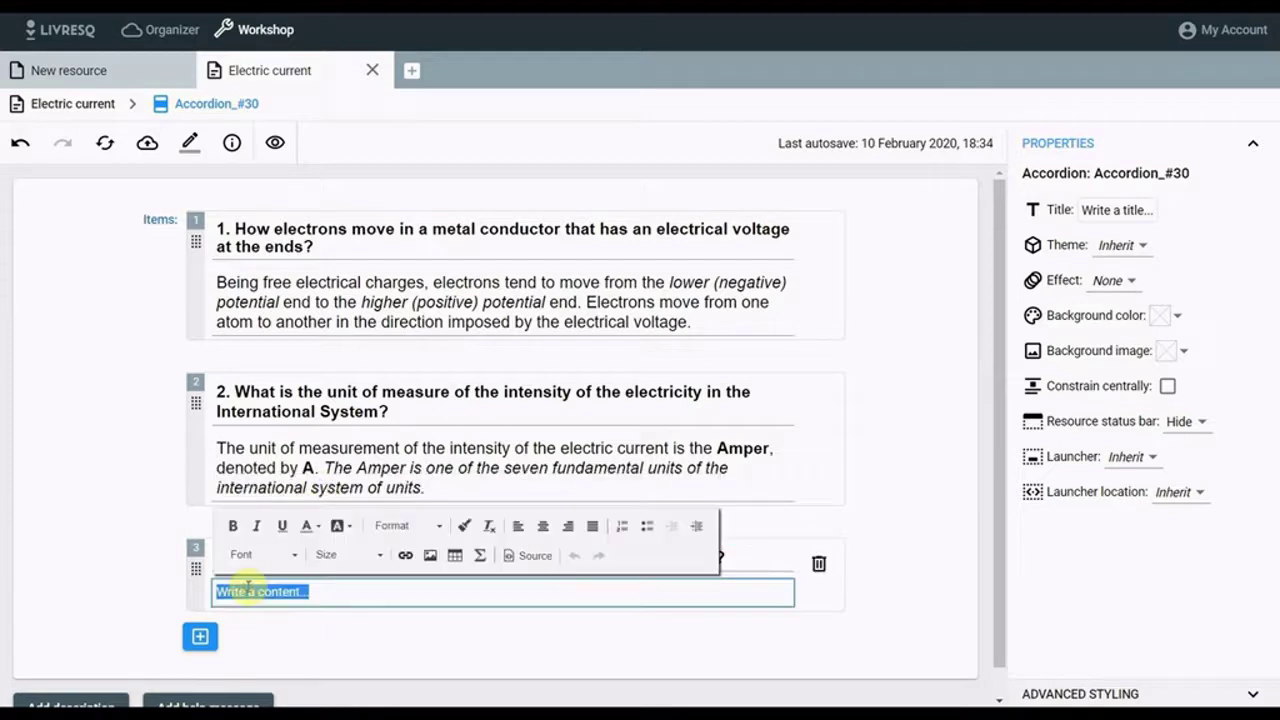
pyautogui.write("The intensity of the electric current shall be defined as the electrical charge passing through the section of a conductor in the time unit, or the ratio between the load that runs through the conductor's surface and the time during which the movement takes place:")
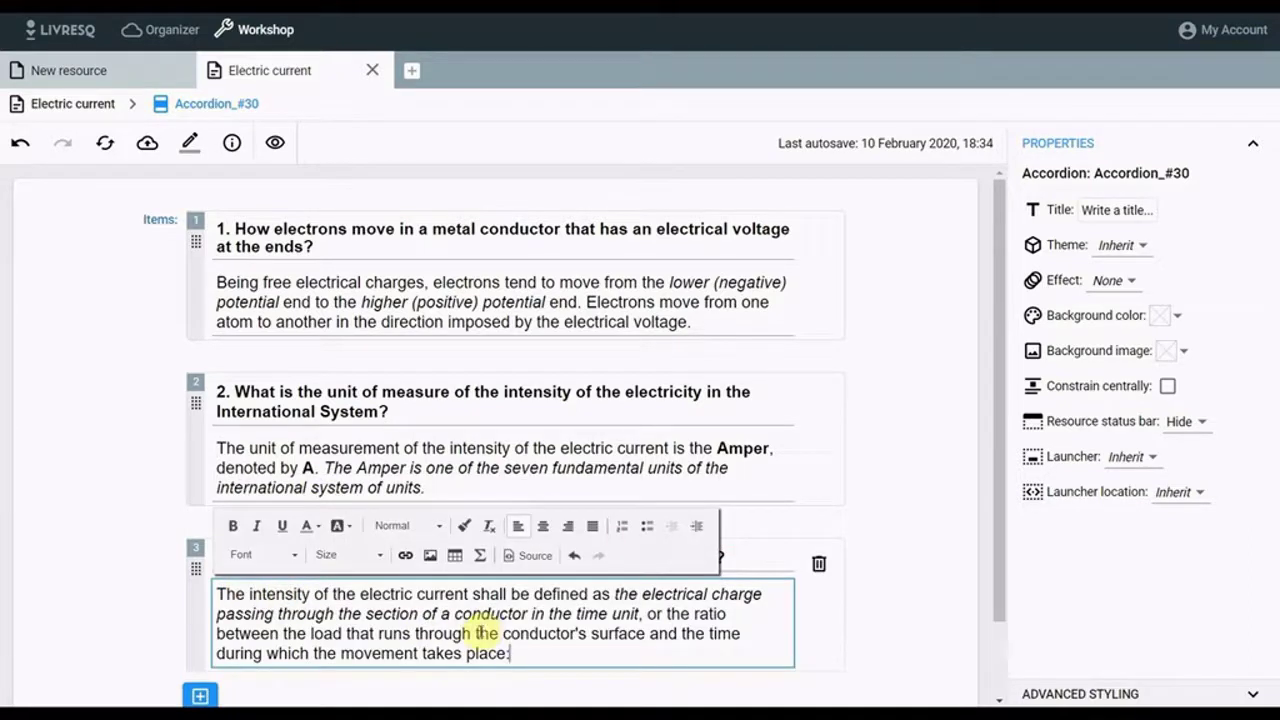
pyautogui.press('Return')
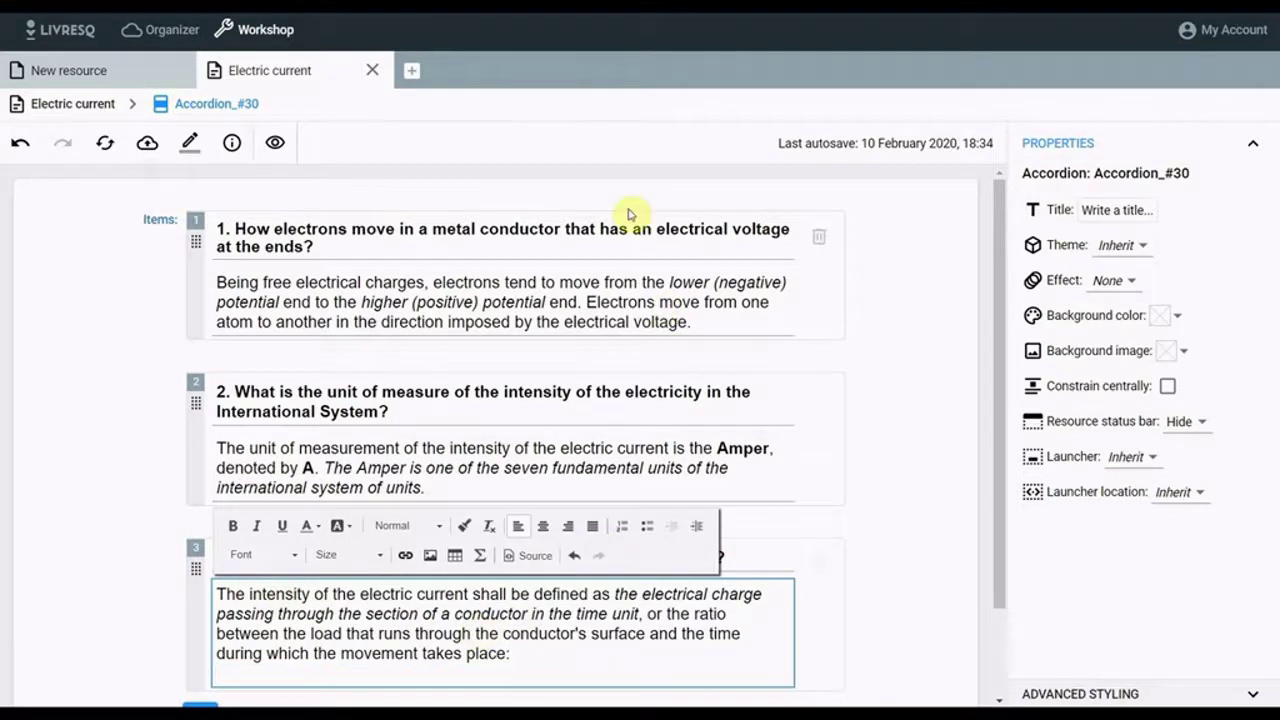
# Insert the centred TeX formula I = ΔQ/Δt on a new line below item 3's answer
pyautogui.click(545, 530)
pyautogui.click(480, 557)
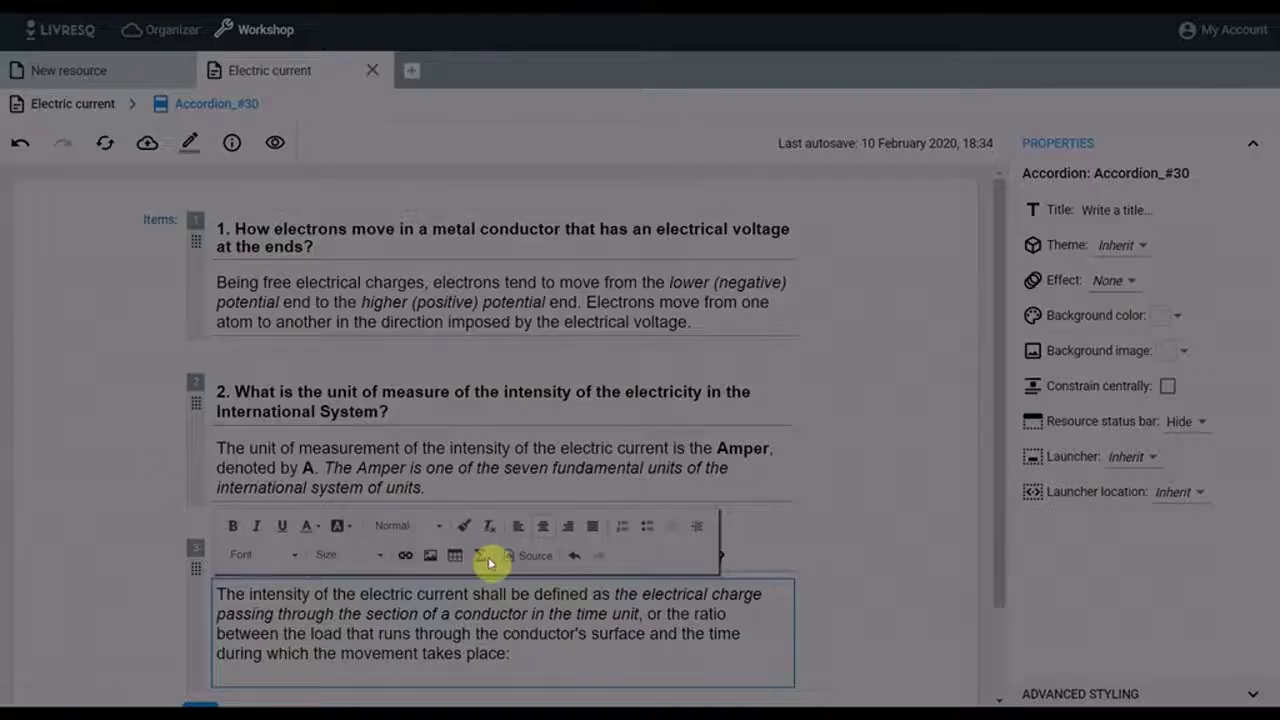
pyautogui.moveTo(658, 321); pyautogui.dragTo(483, 325)
pyautogui.write('I = \\frac {\\Delta Q} {\\Delta t}')
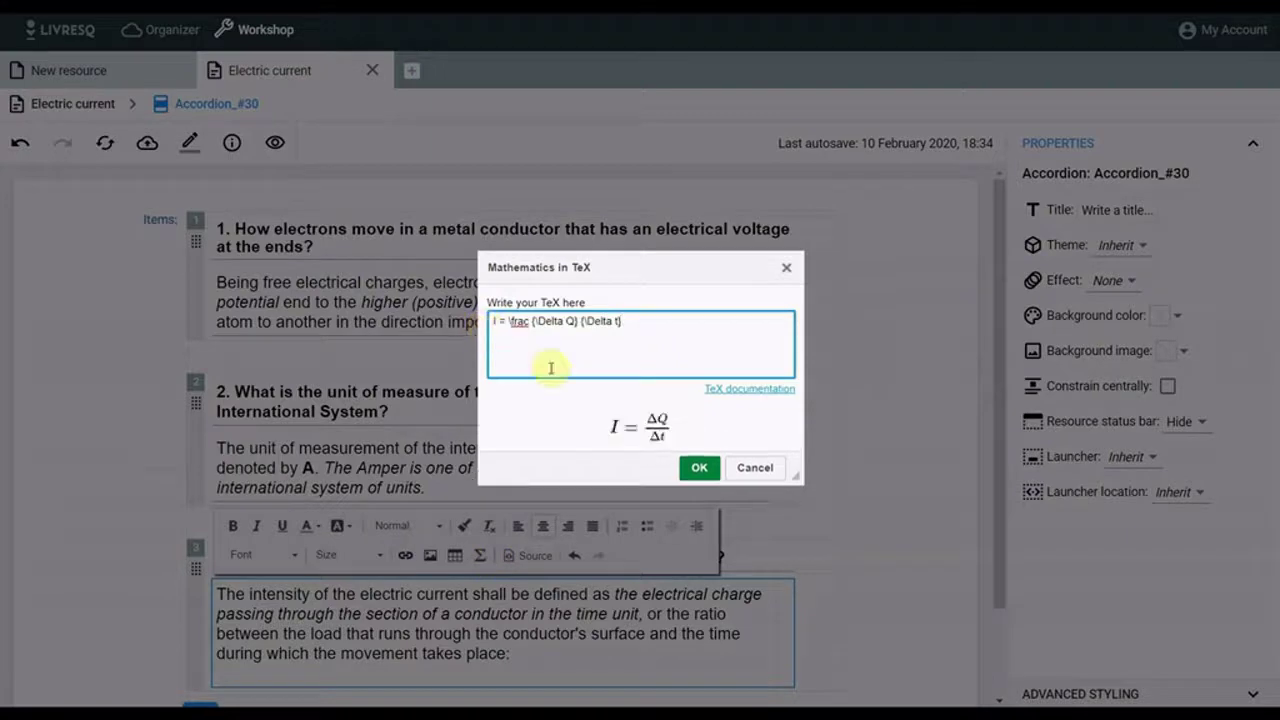
pyautogui.click(700, 468)
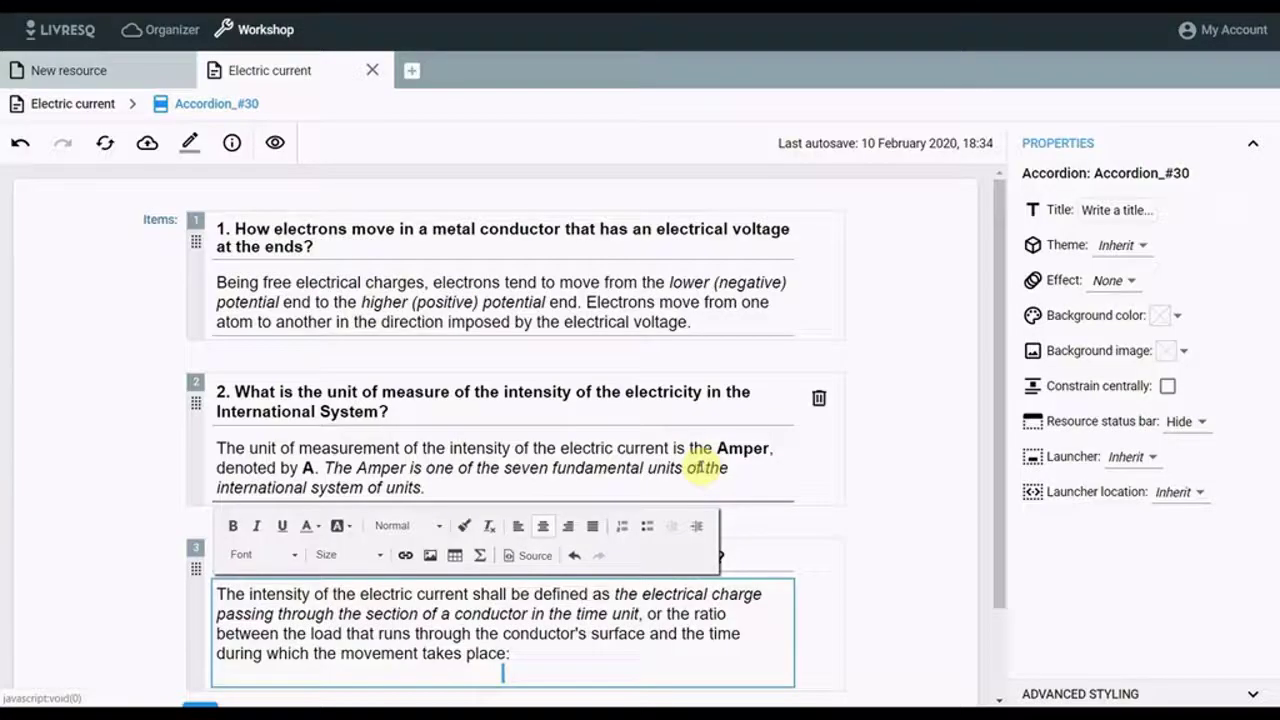
pyautogui.scroll(-2, 625, 640)
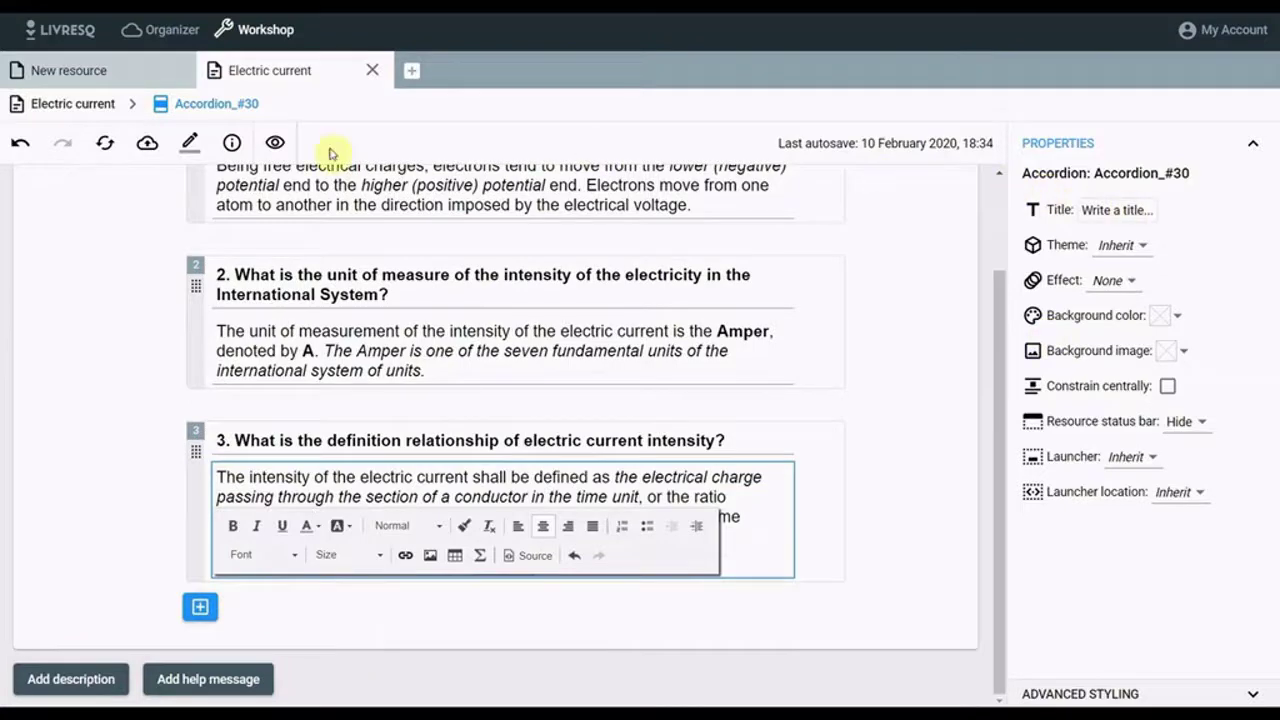
# Preview the lesson, expanding and collapsing questions 1 and 3 to check their answers and formula
pyautogui.click(96, 108)
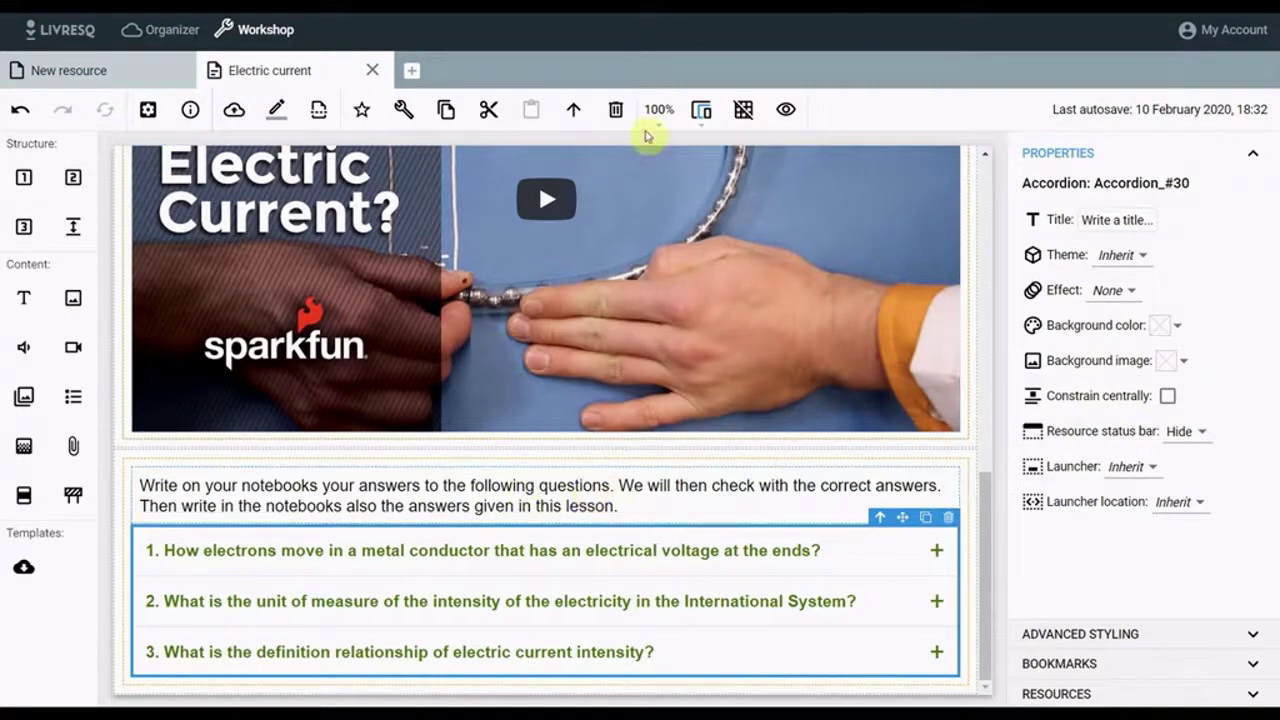
pyautogui.click(786, 115)
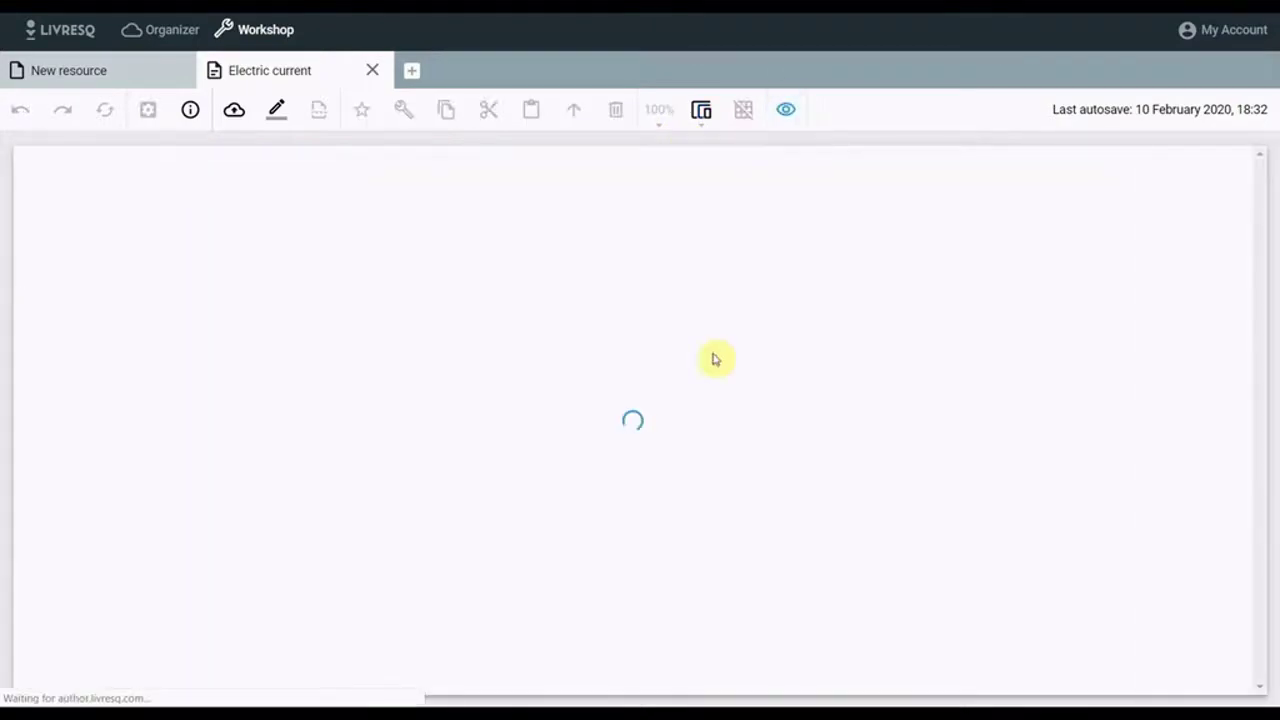
pyautogui.scroll(-10, 778, 474)
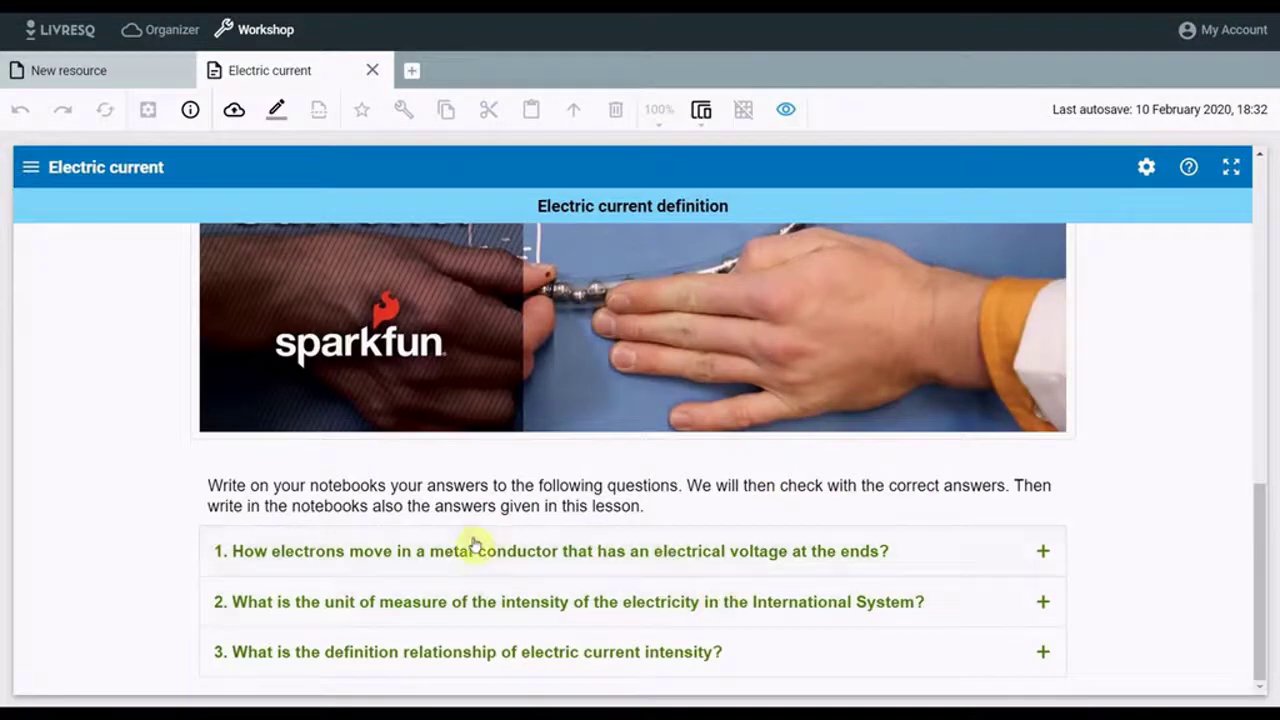
pyautogui.click(480, 557)
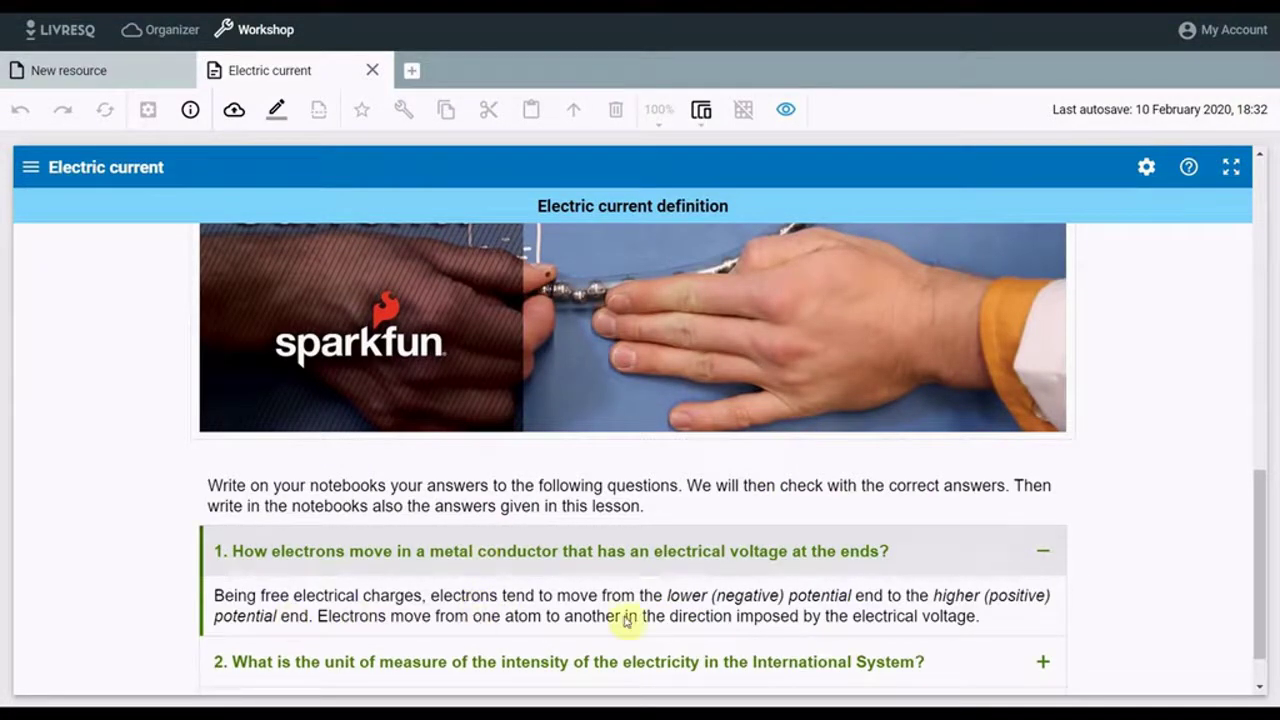
pyautogui.click(534, 556)
pyautogui.click(560, 655)
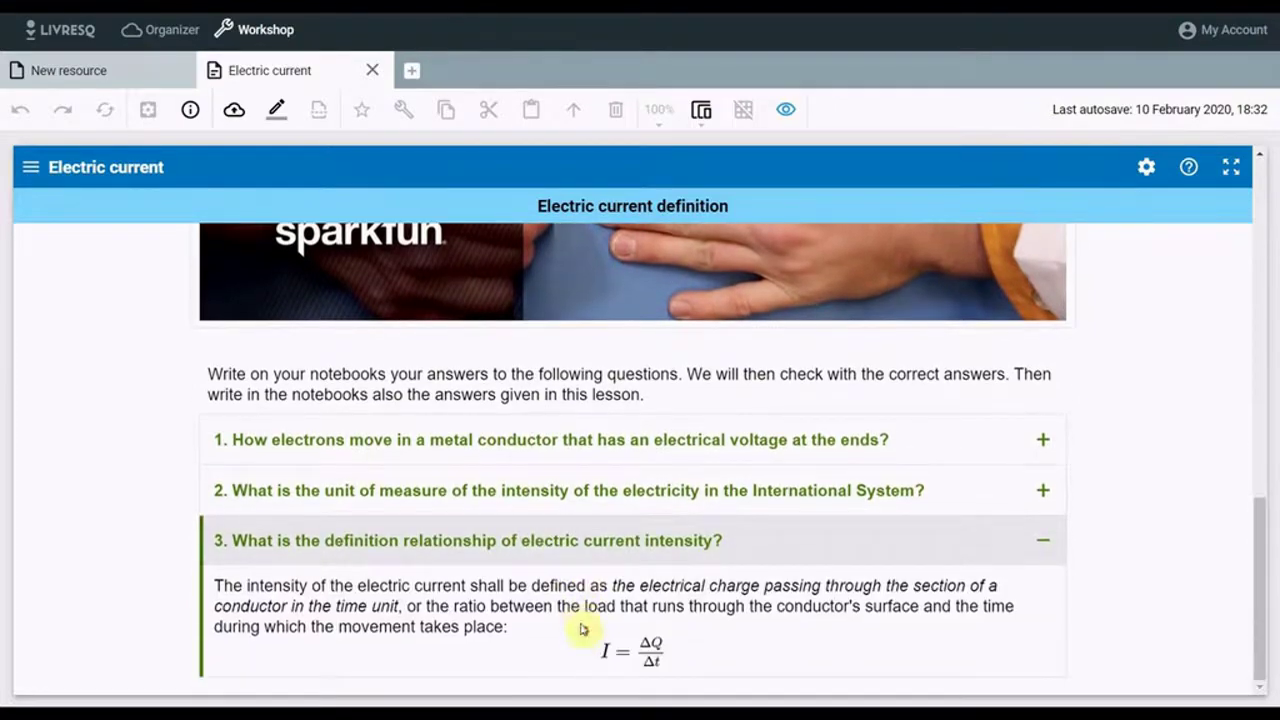
pyautogui.click(576, 551)
pyautogui.press('Escape')
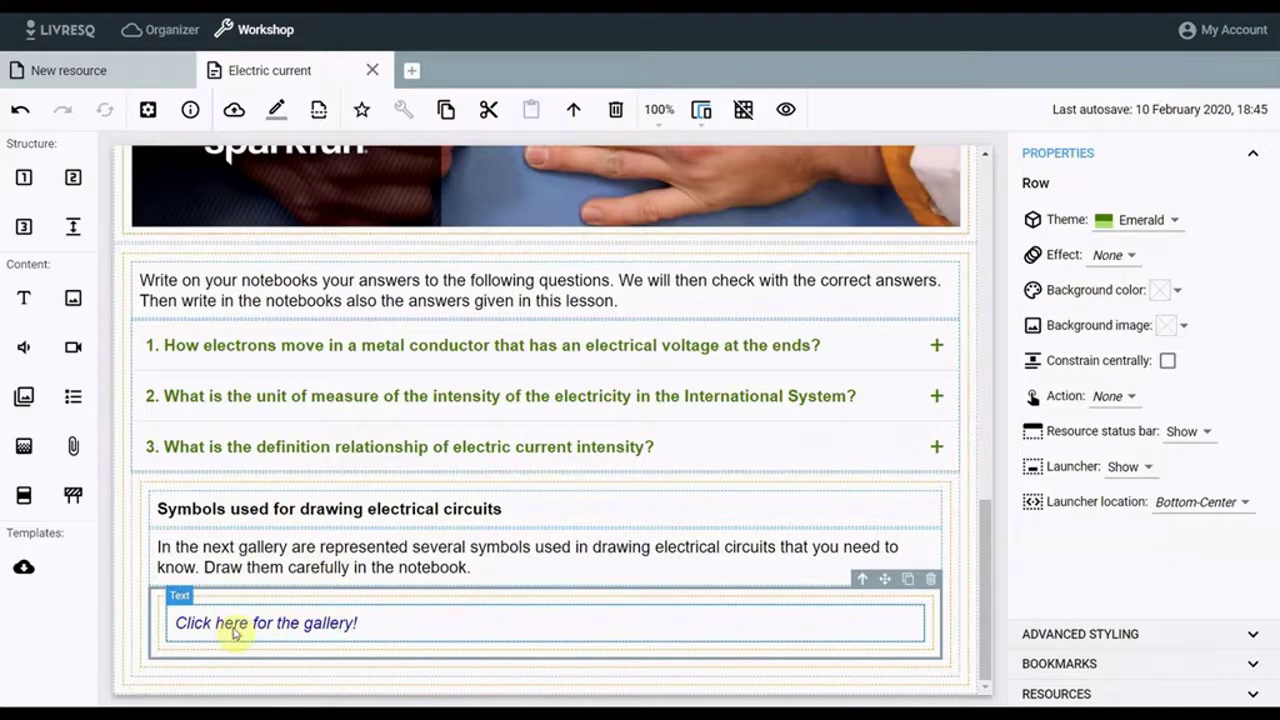
# In the resource organizer, create a gallery resource in Electric current and rename it Symbols
pyautogui.click(168, 33)
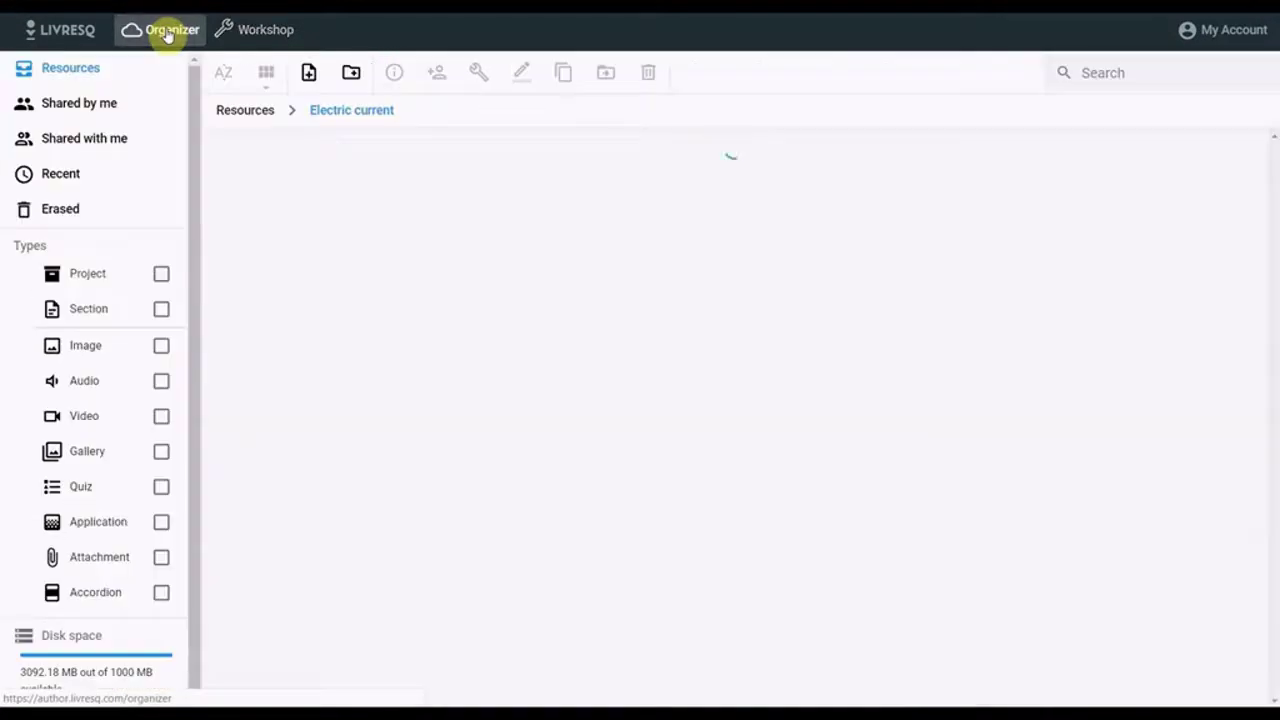
pyautogui.click(309, 78)
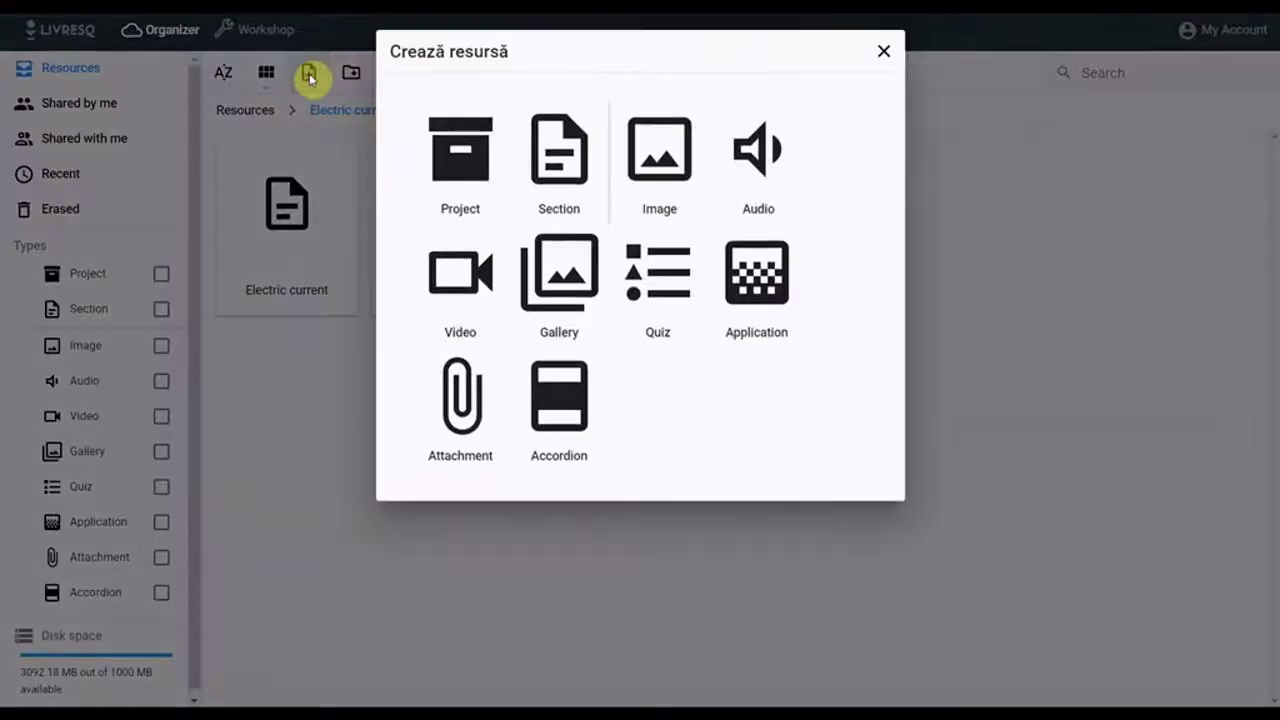
pyautogui.click(552, 272)
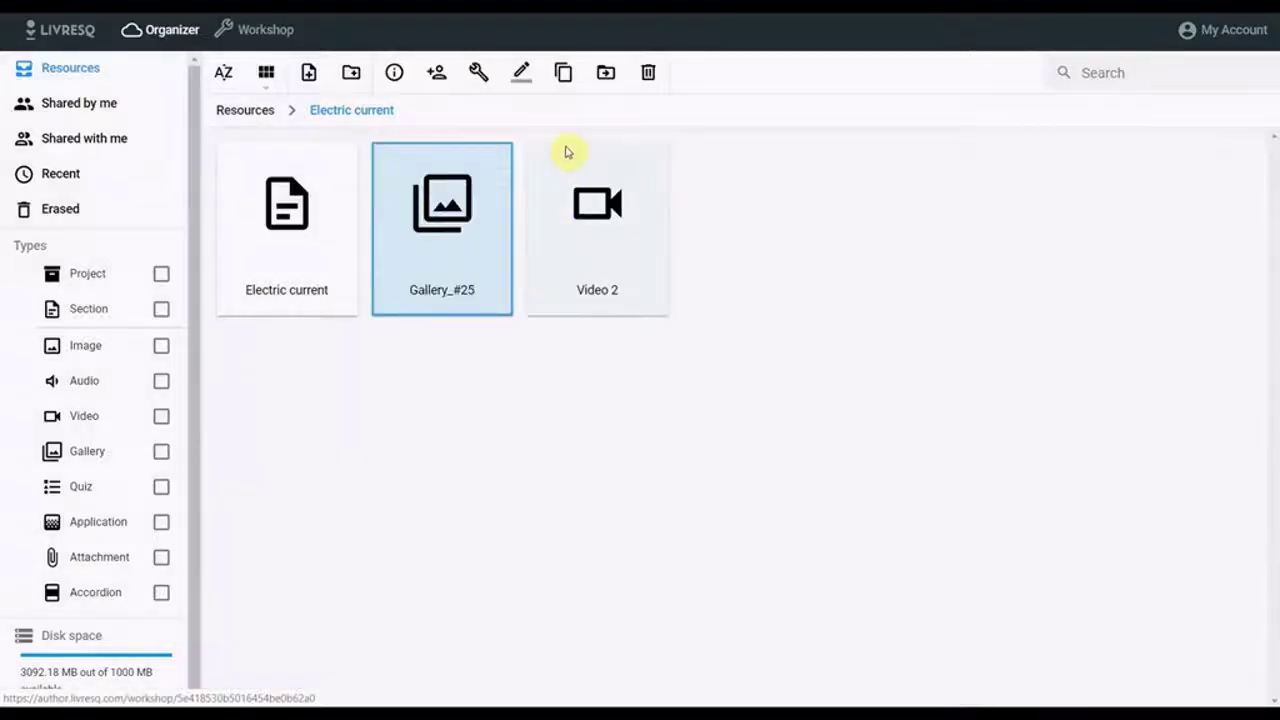
pyautogui.click(523, 77)
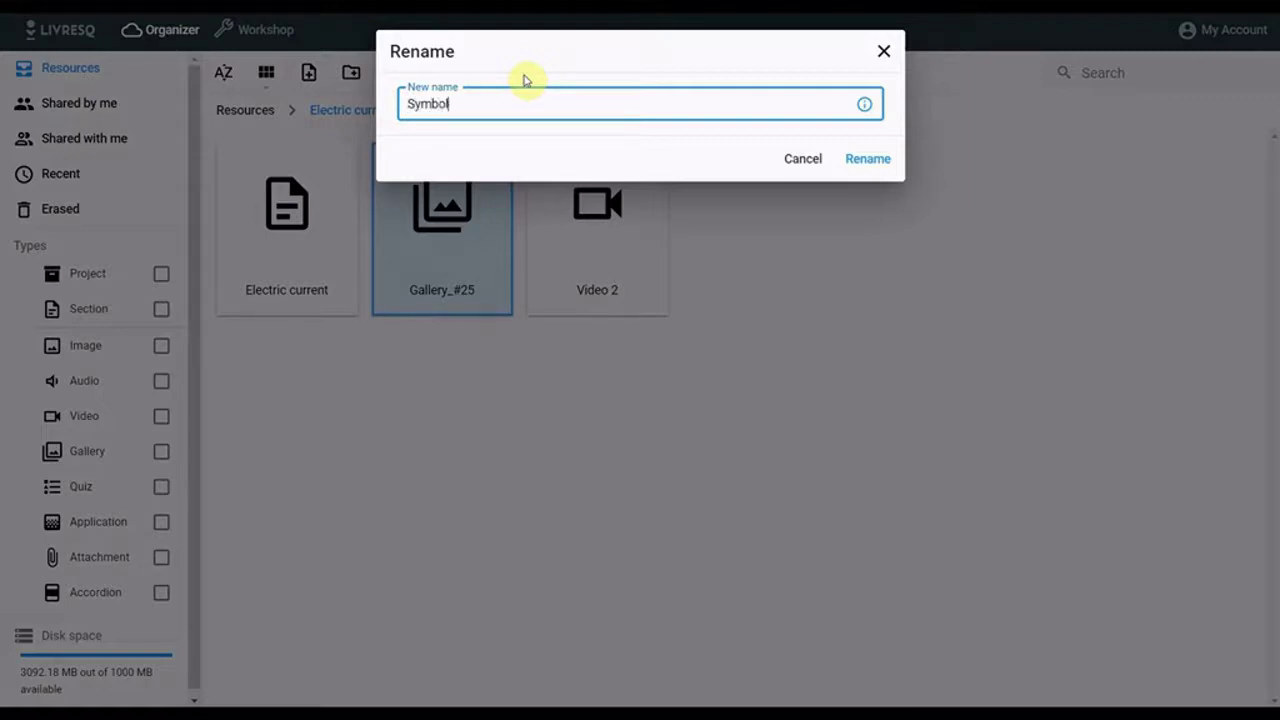
pyautogui.click(863, 162)
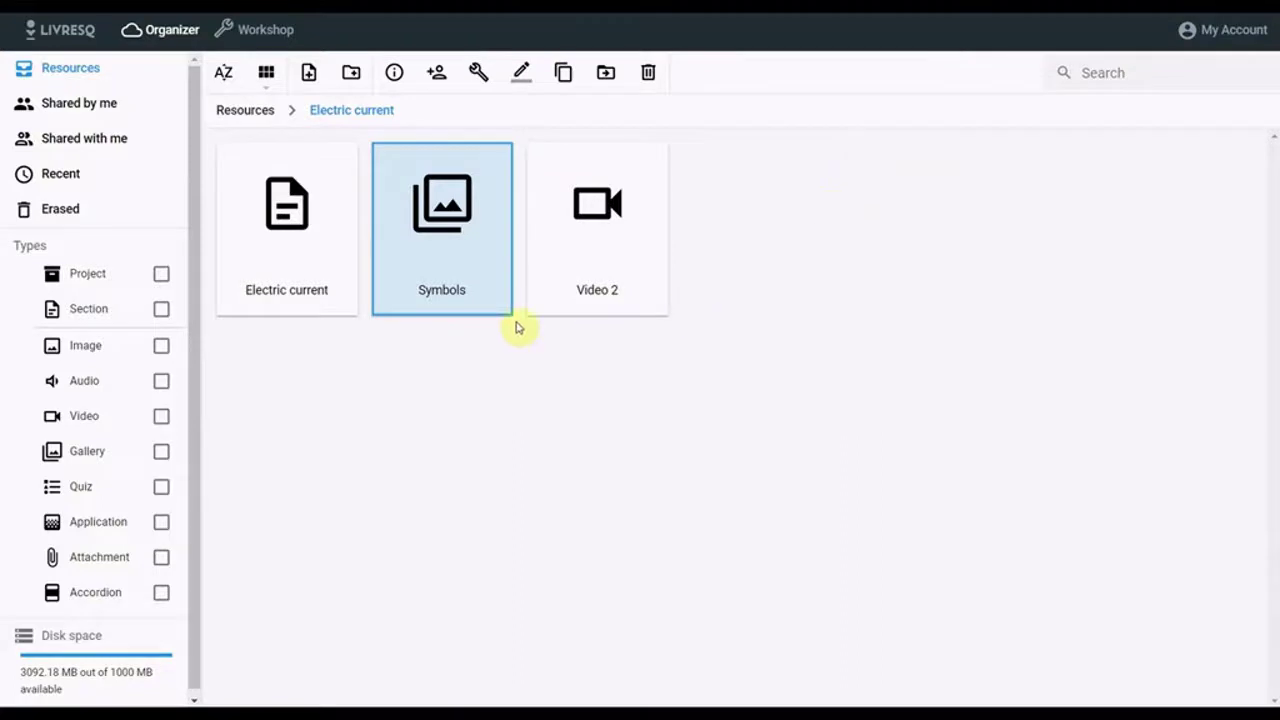
# Open the Symbols gallery and replace its first image with Circuit elements 1.jpg
pyautogui.doubleClick(471, 254)
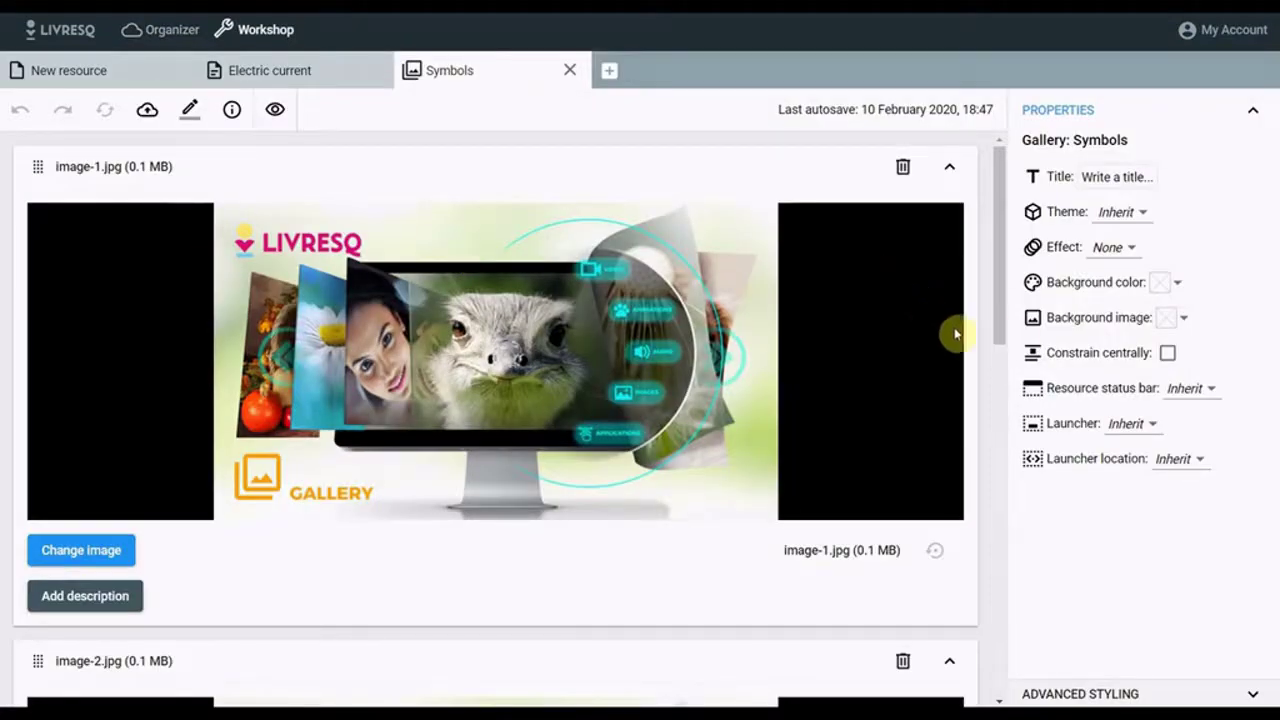
pyautogui.click(83, 560)
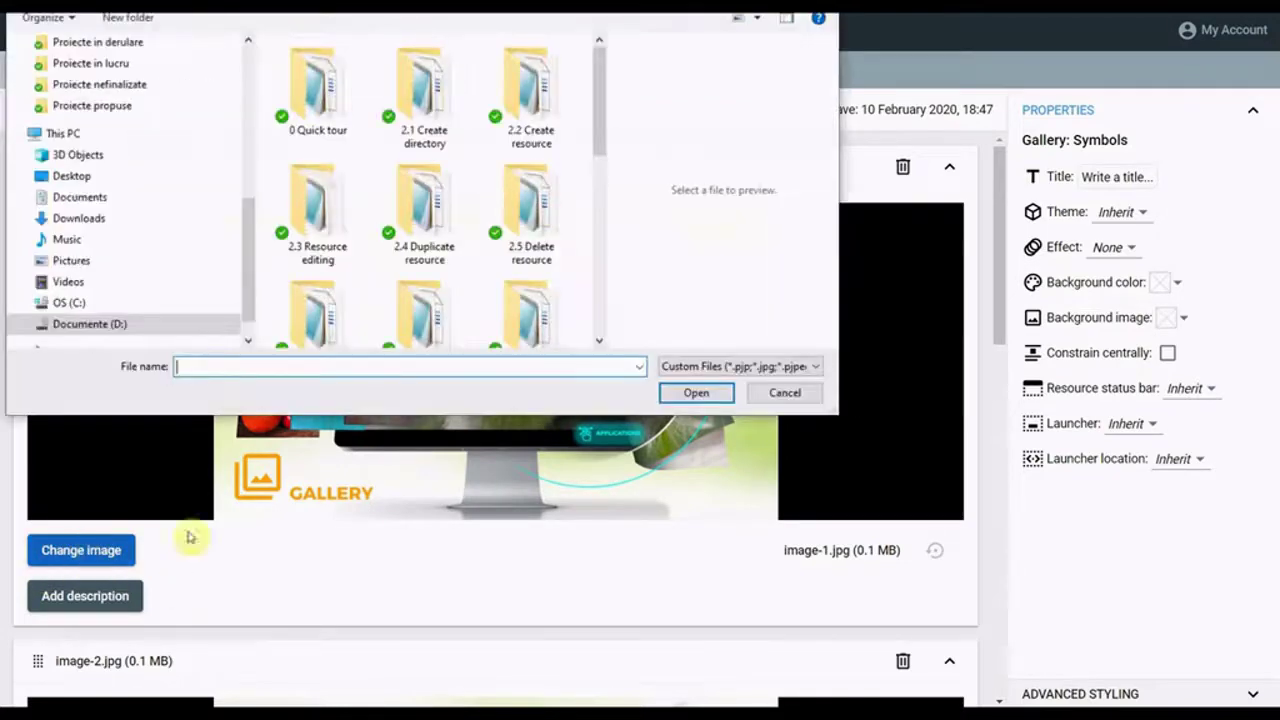
pyautogui.moveTo(600, 126); pyautogui.dragTo(560, 310)
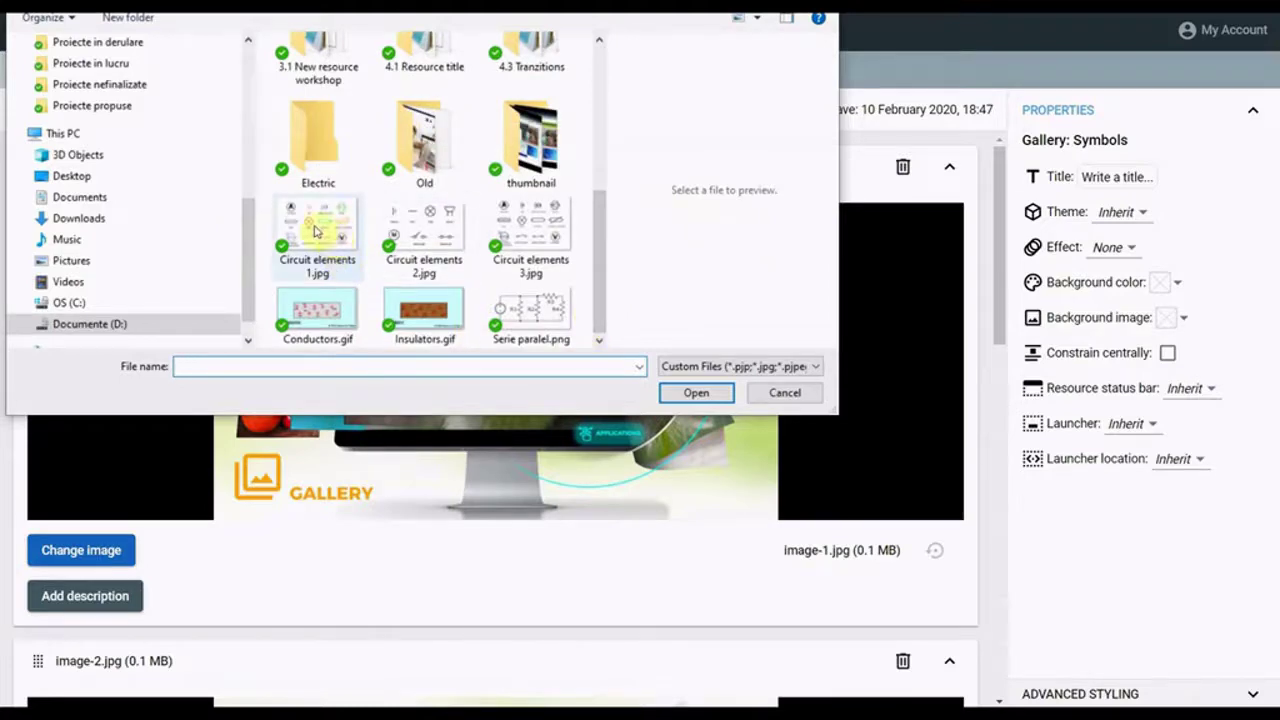
pyautogui.click(314, 231)
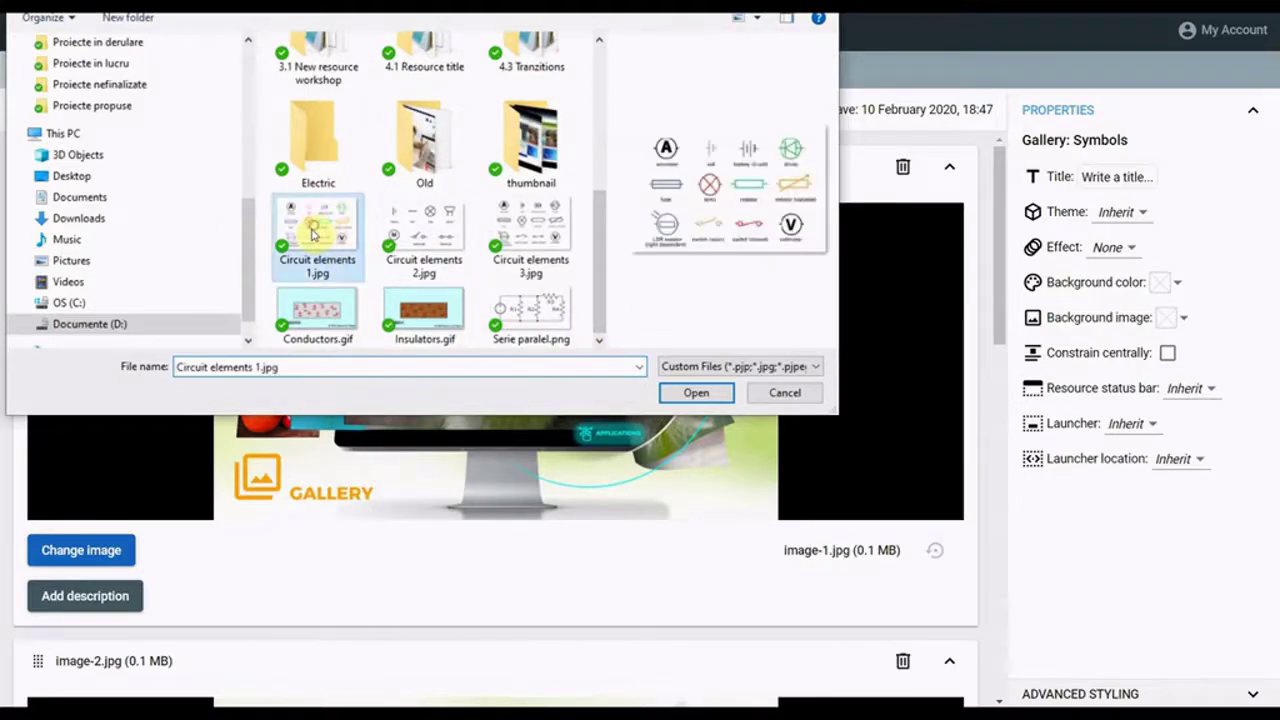
pyautogui.click(690, 394)
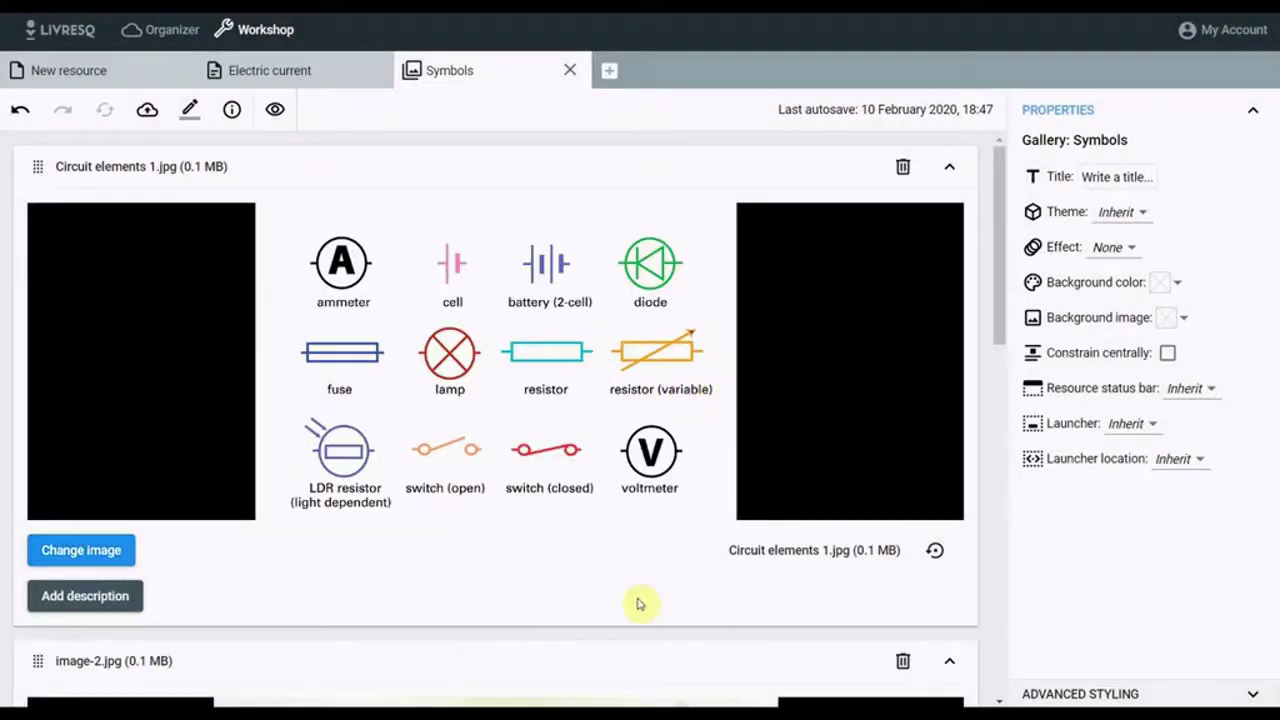
# Replace the second and third gallery images with Circuit elements 2.jpg and Circuit elements 3.jpg
pyautogui.scroll(-5, 494, 600)
pyautogui.scroll(-1, 494, 603)
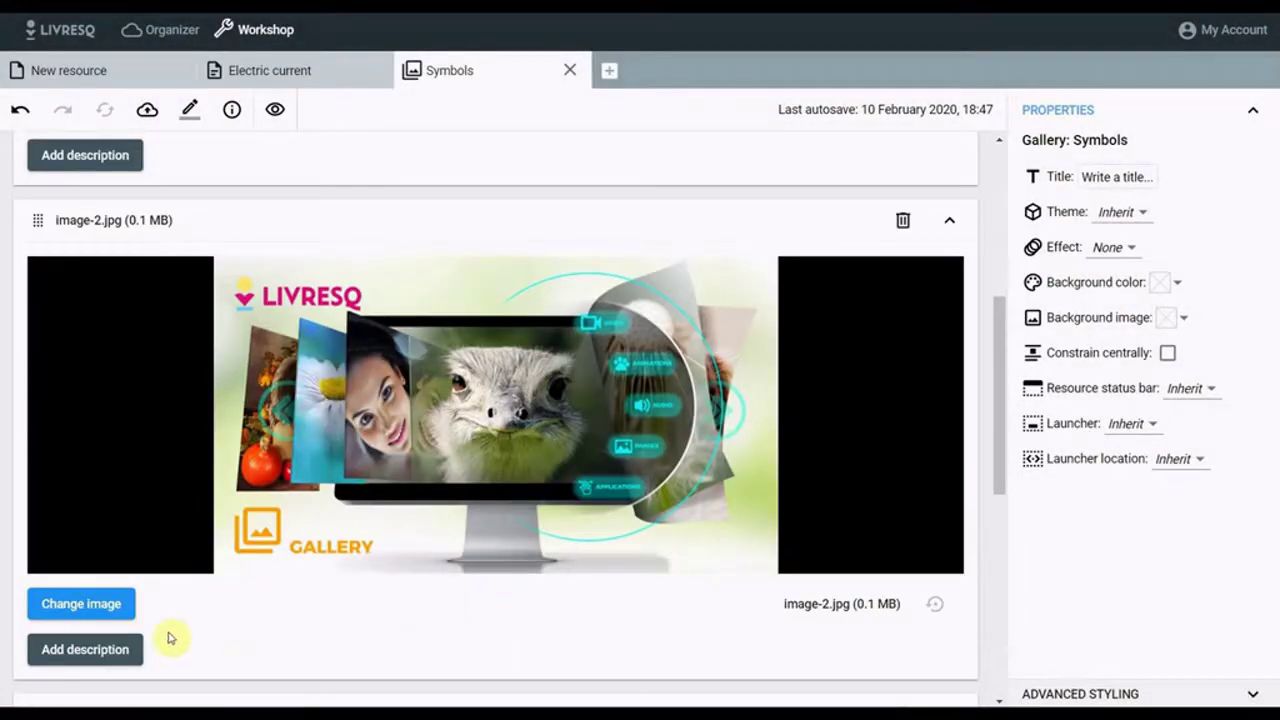
pyautogui.click(88, 606)
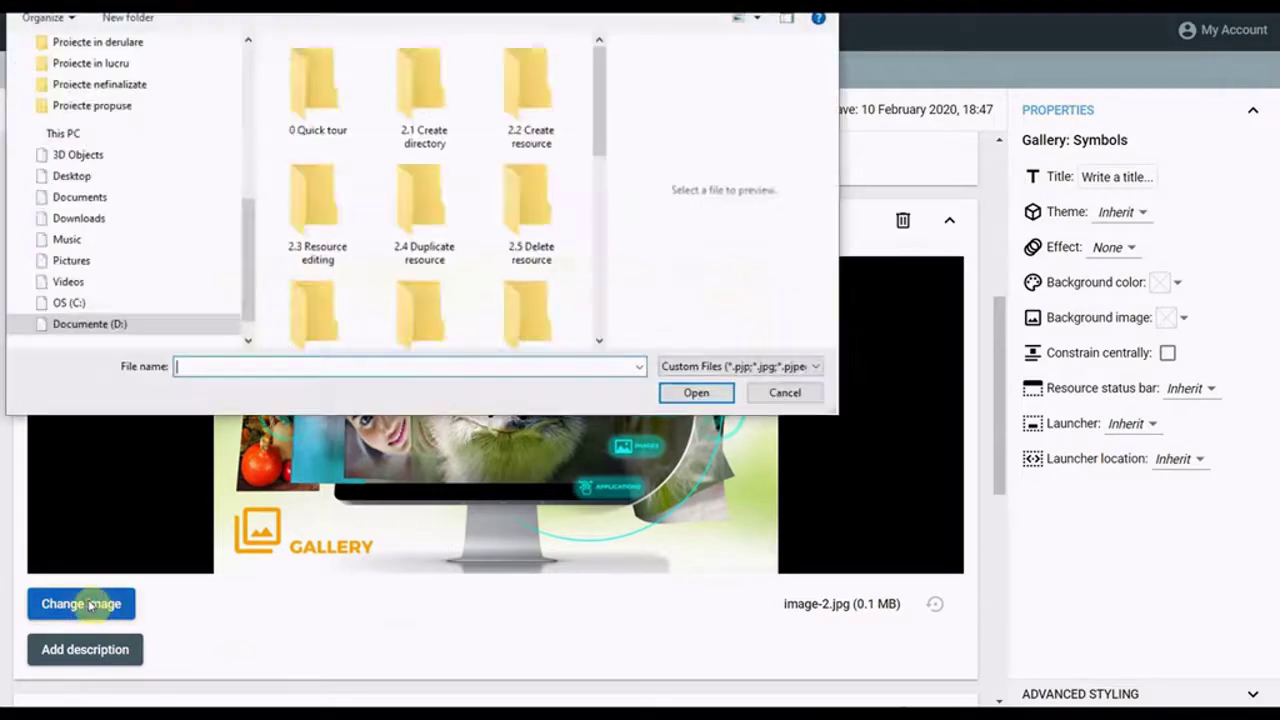
pyautogui.scroll(-3, 530, 283)
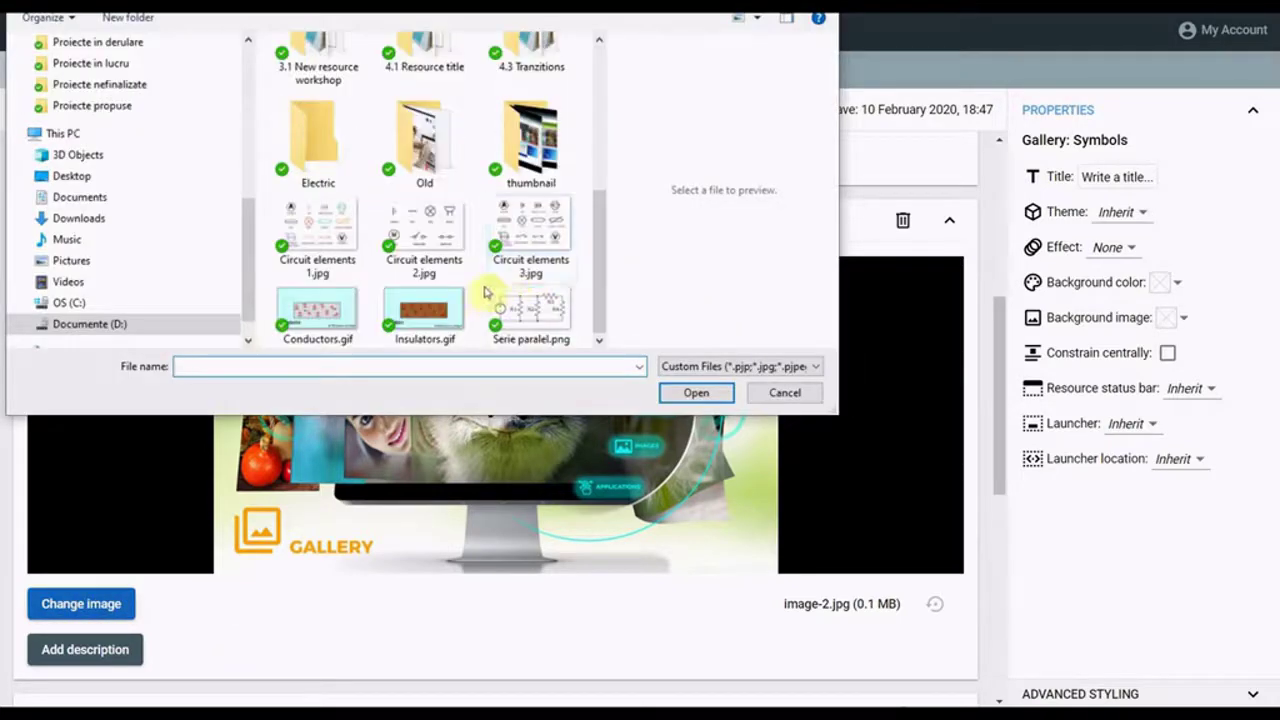
pyautogui.click(410, 230)
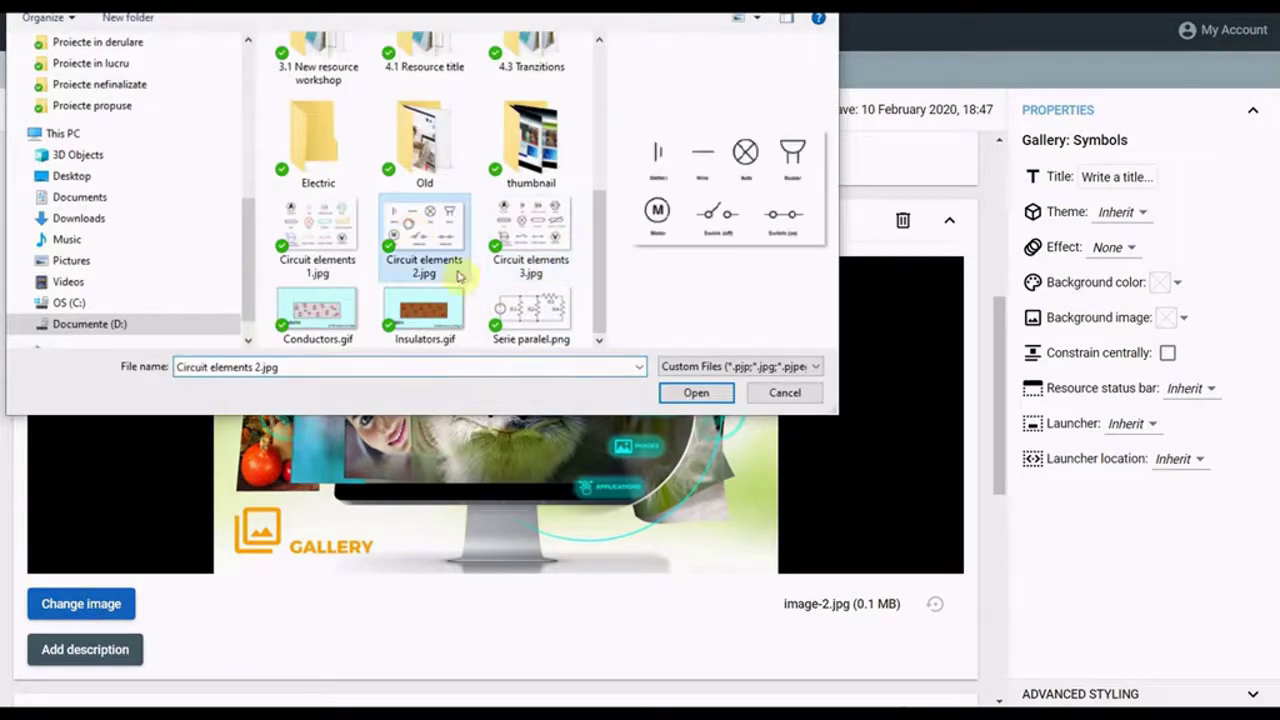
pyautogui.click(696, 392)
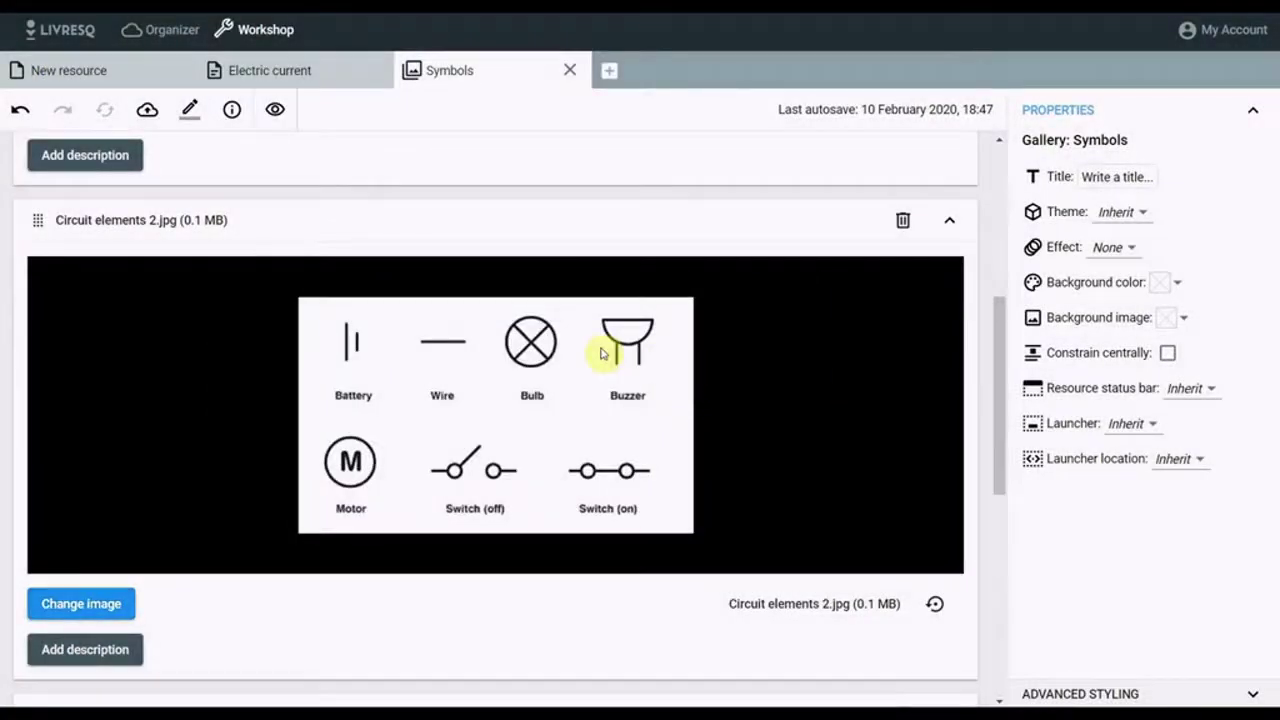
pyautogui.scroll(-6, 604, 354)
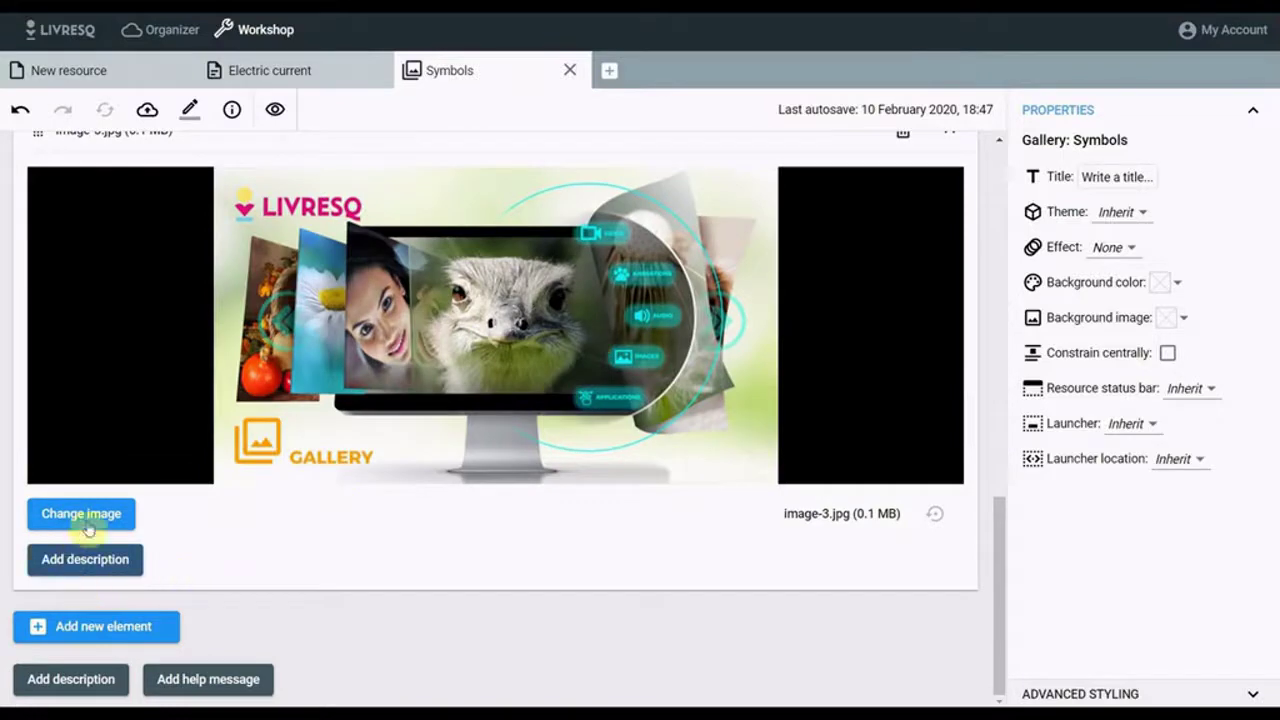
pyautogui.click(88, 514)
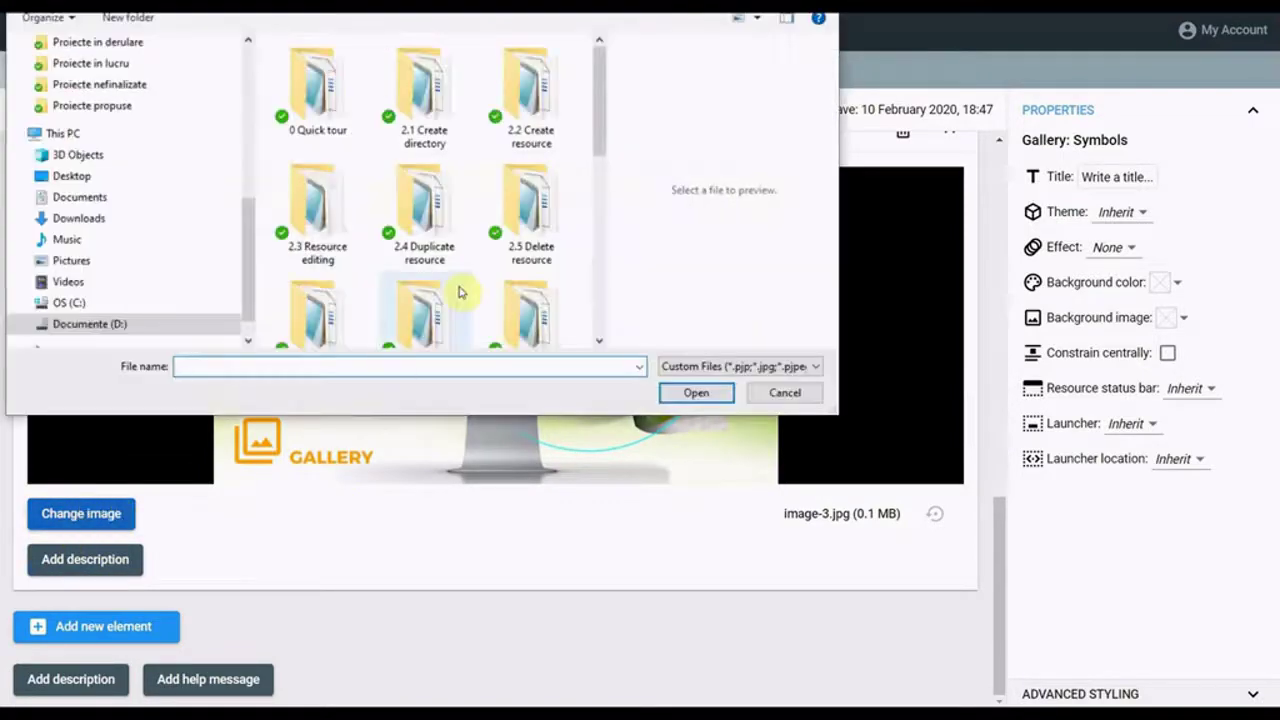
pyautogui.moveTo(598, 130); pyautogui.dragTo(595, 292)
pyautogui.click(537, 229)
pyautogui.click(700, 391)
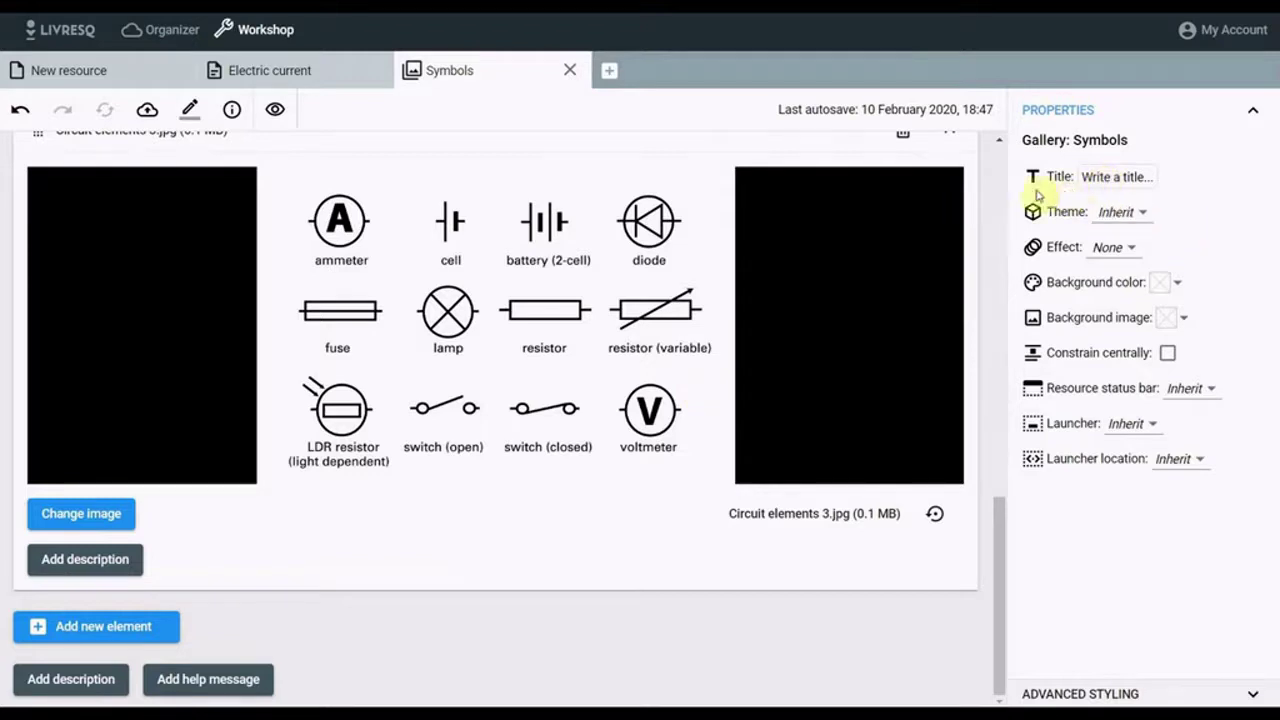
# Enter 'Symbols used in electric circuit' as the gallery's Title in the Properties panel
pyautogui.click(1125, 176)
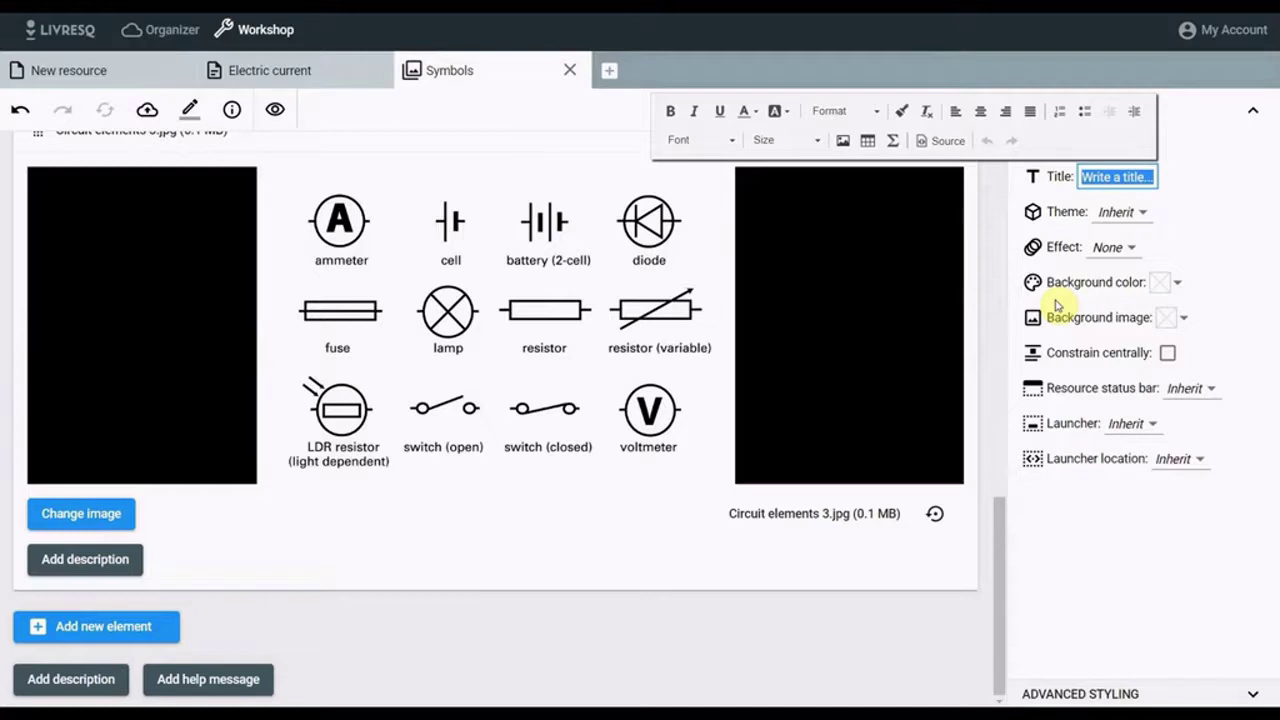
pyautogui.write('Sym')
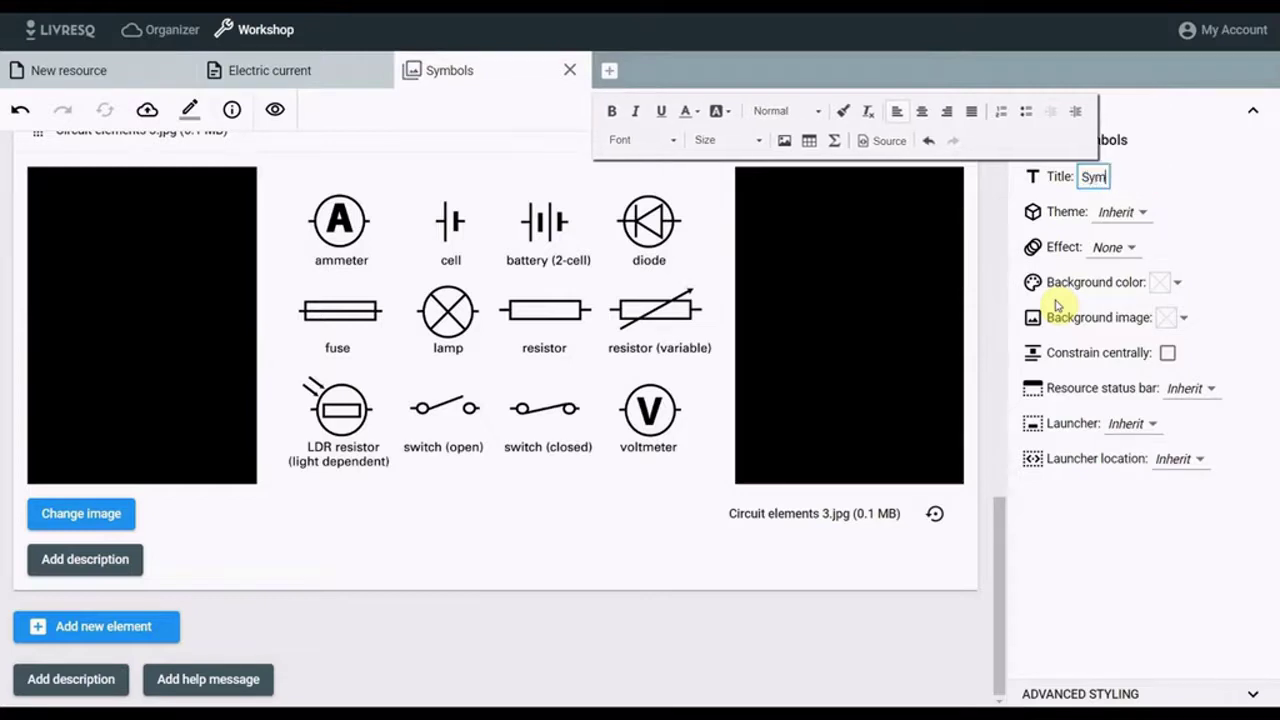
pyautogui.write('bols')
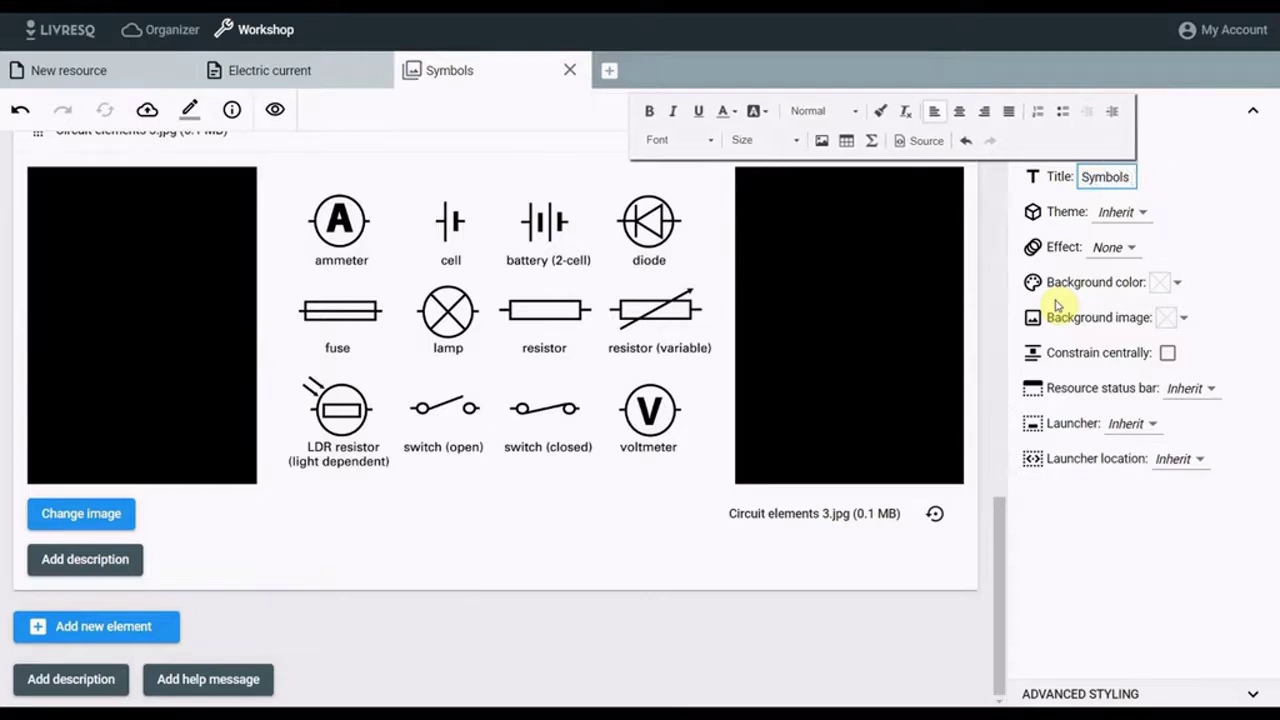
pyautogui.write(' used')
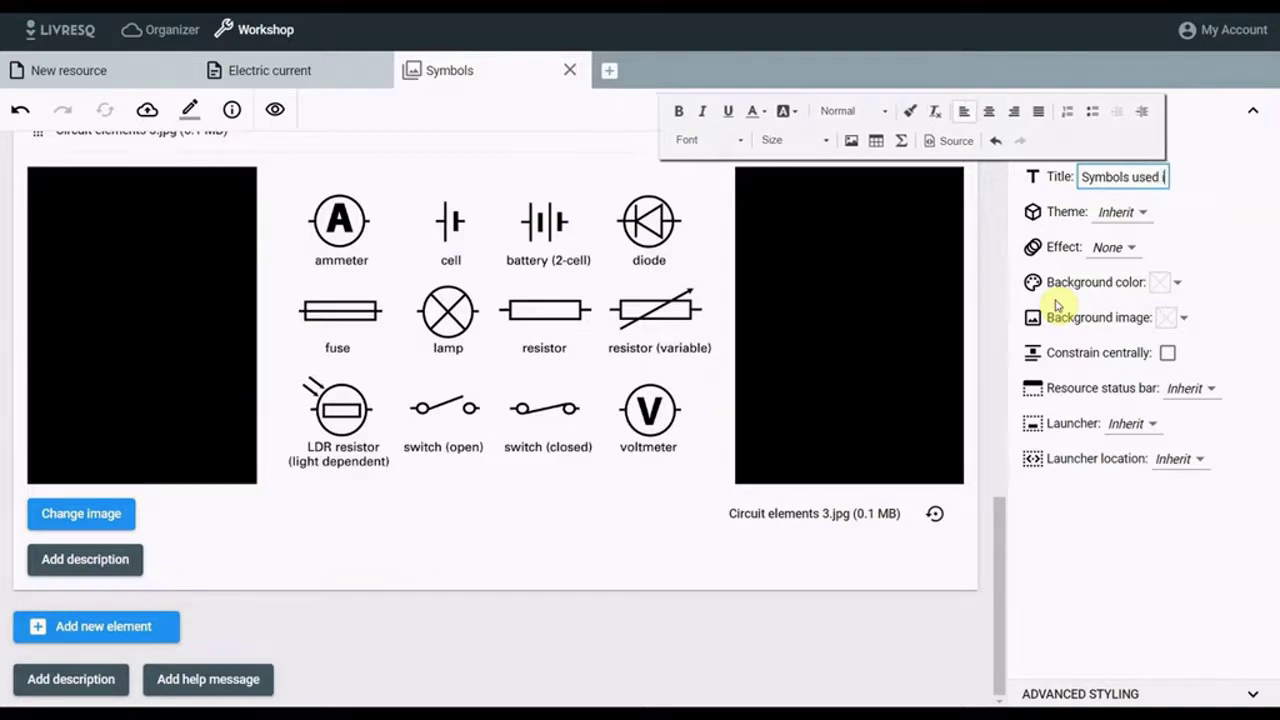
pyautogui.write(' in electri')
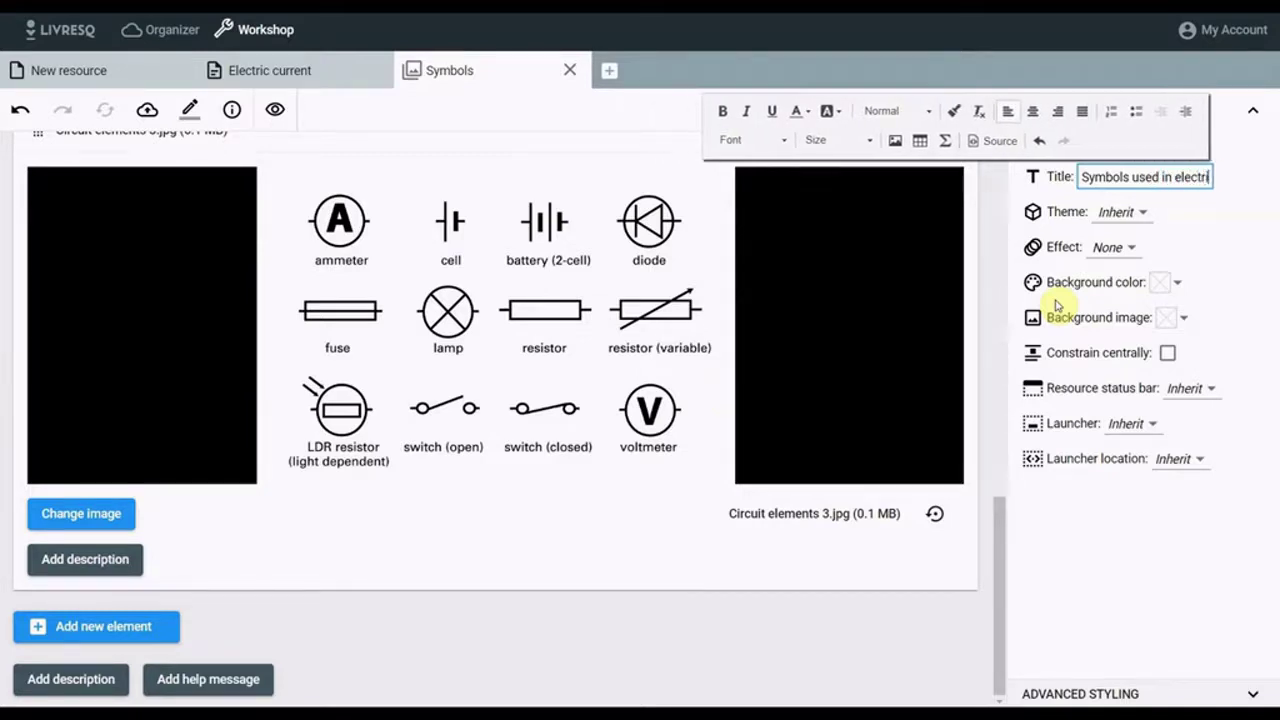
pyautogui.write('c circu')
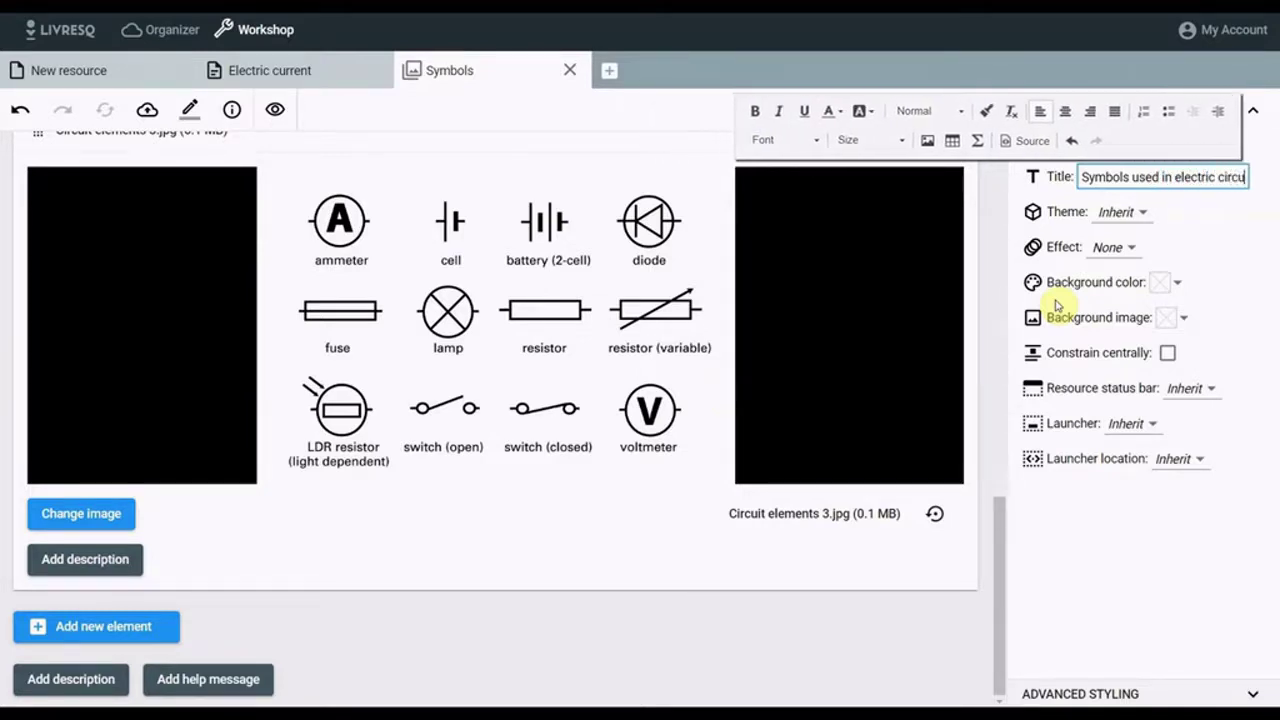
pyautogui.write('its')
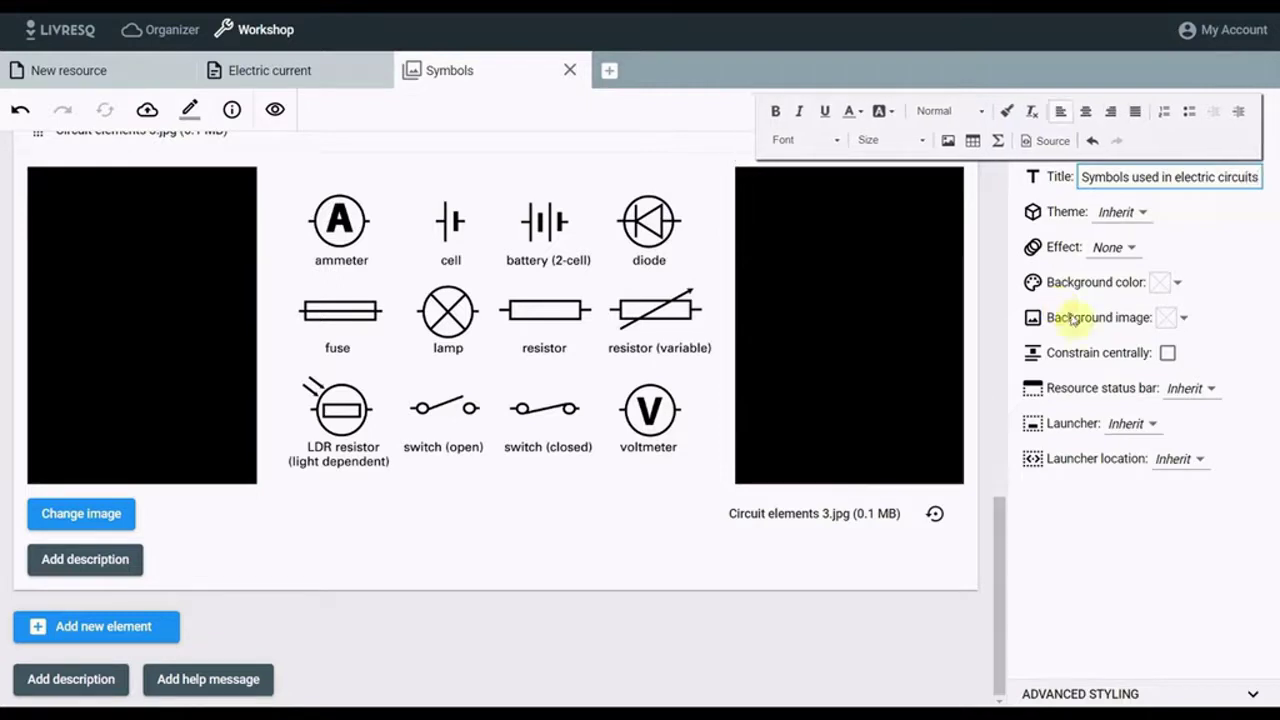
# Link the 'Click here for the gallery!' text to launch the Symbols gallery, with Launcher set to Hide
pyautogui.click(691, 240)
pyautogui.click(569, 70)
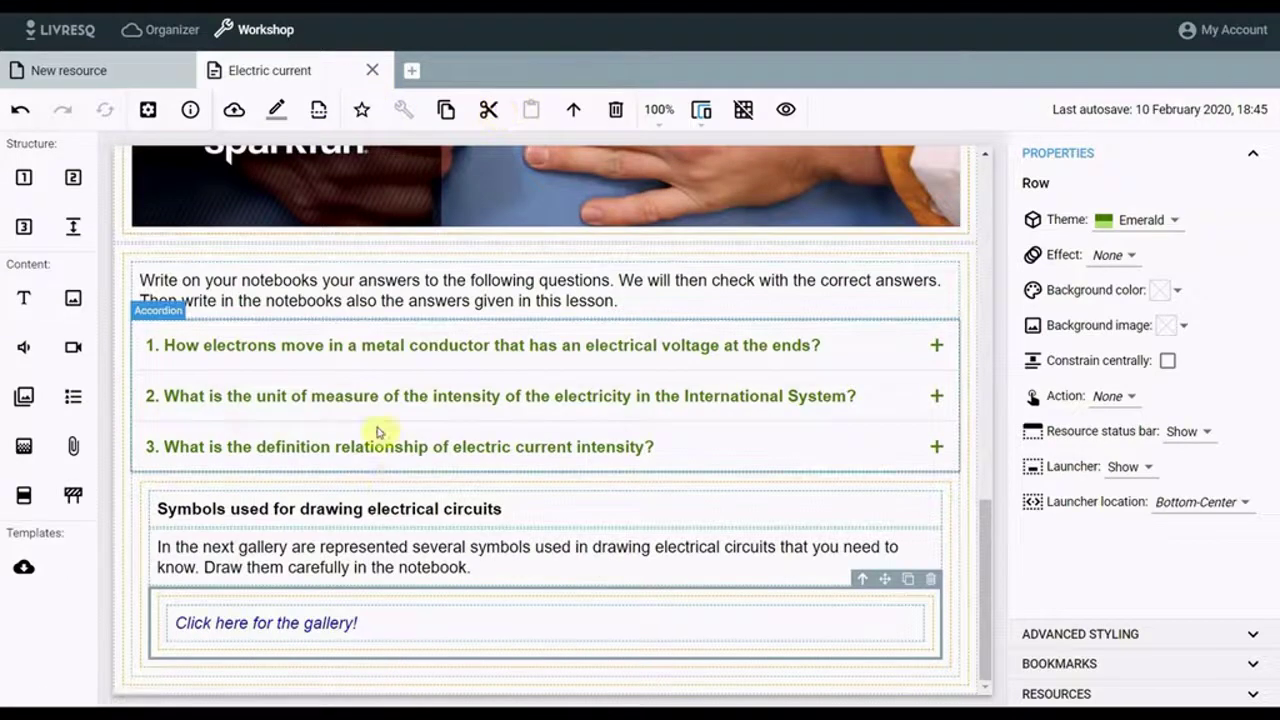
pyautogui.click(409, 619)
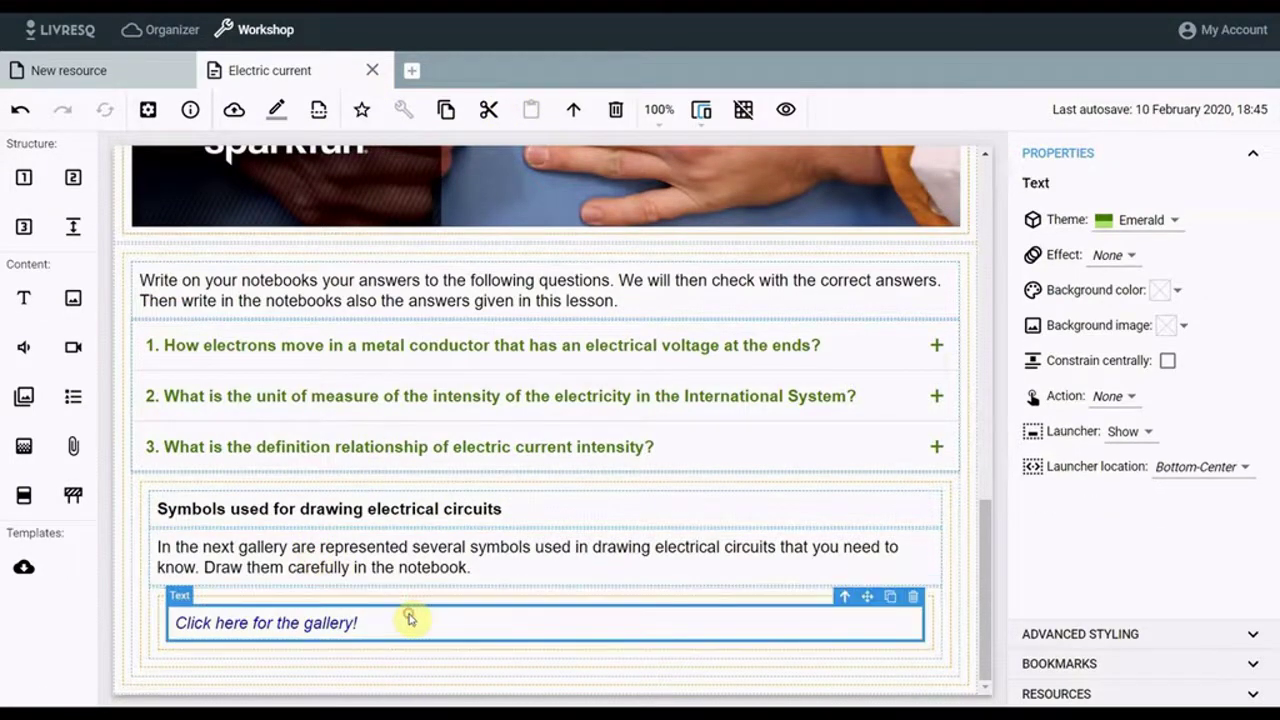
pyautogui.click(1118, 396)
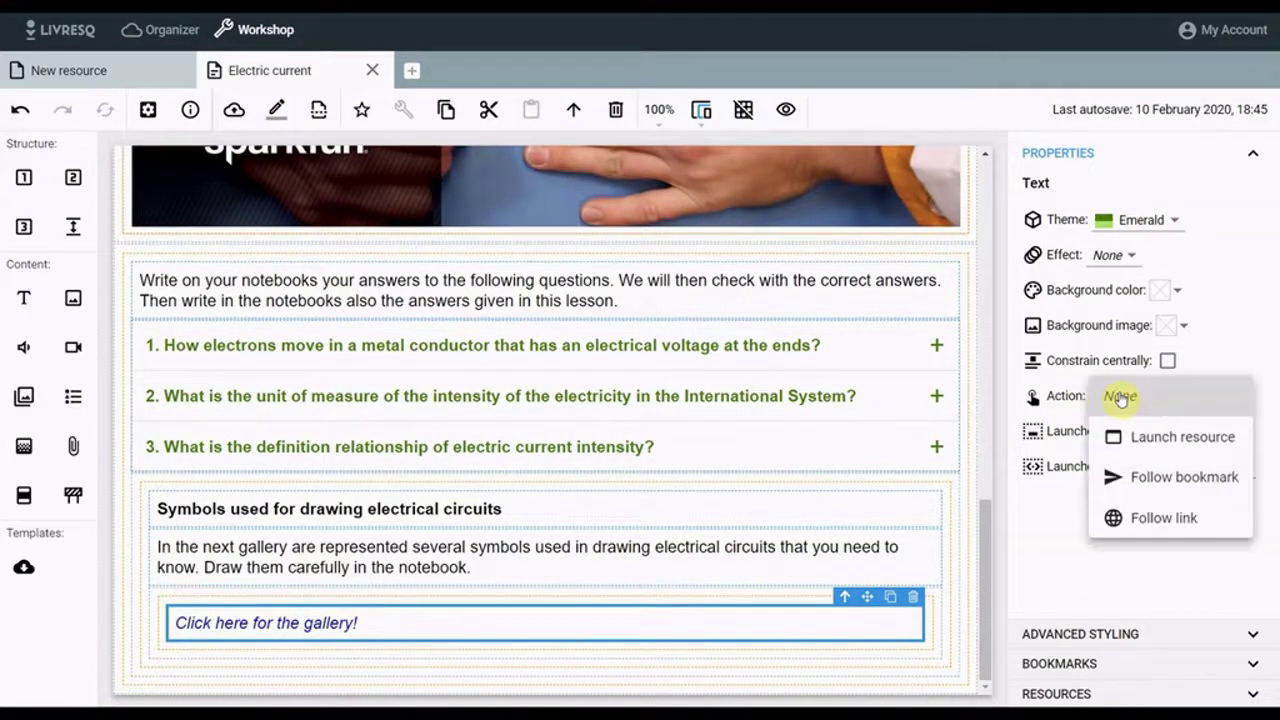
pyautogui.click(1157, 440)
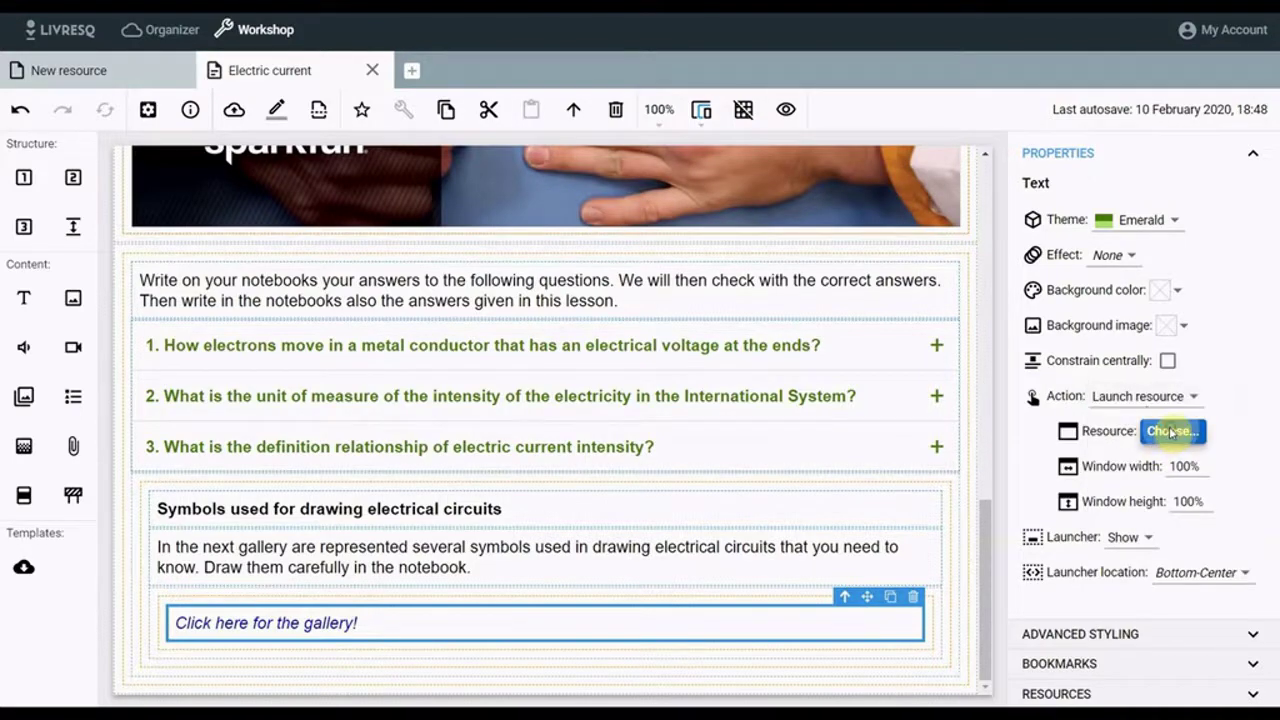
pyautogui.click(1172, 432)
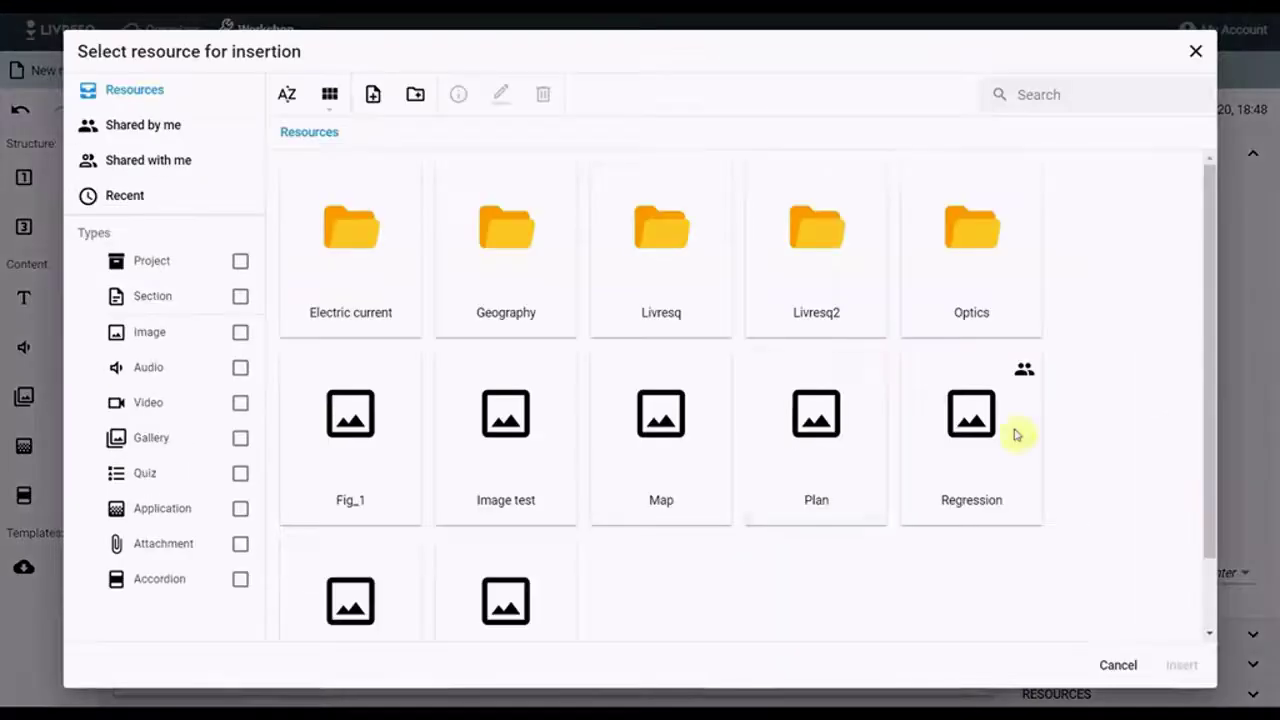
pyautogui.doubleClick(365, 250)
pyautogui.click(510, 226)
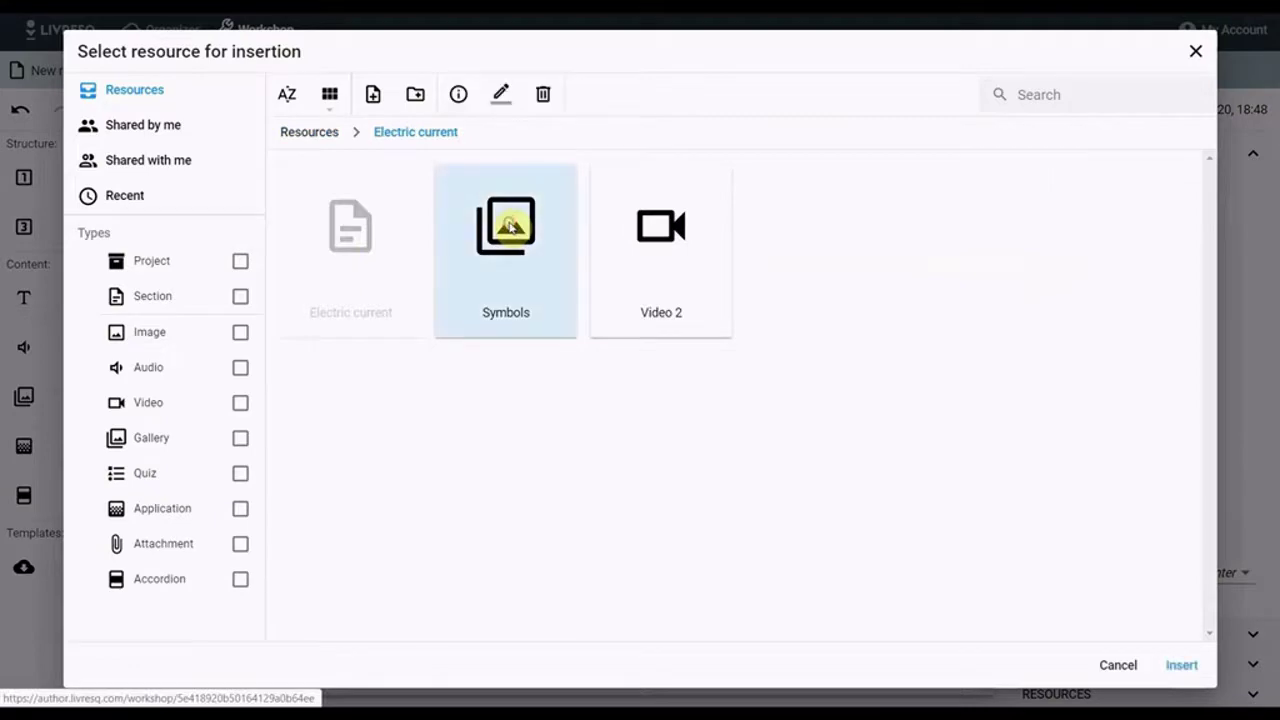
pyautogui.click(1183, 666)
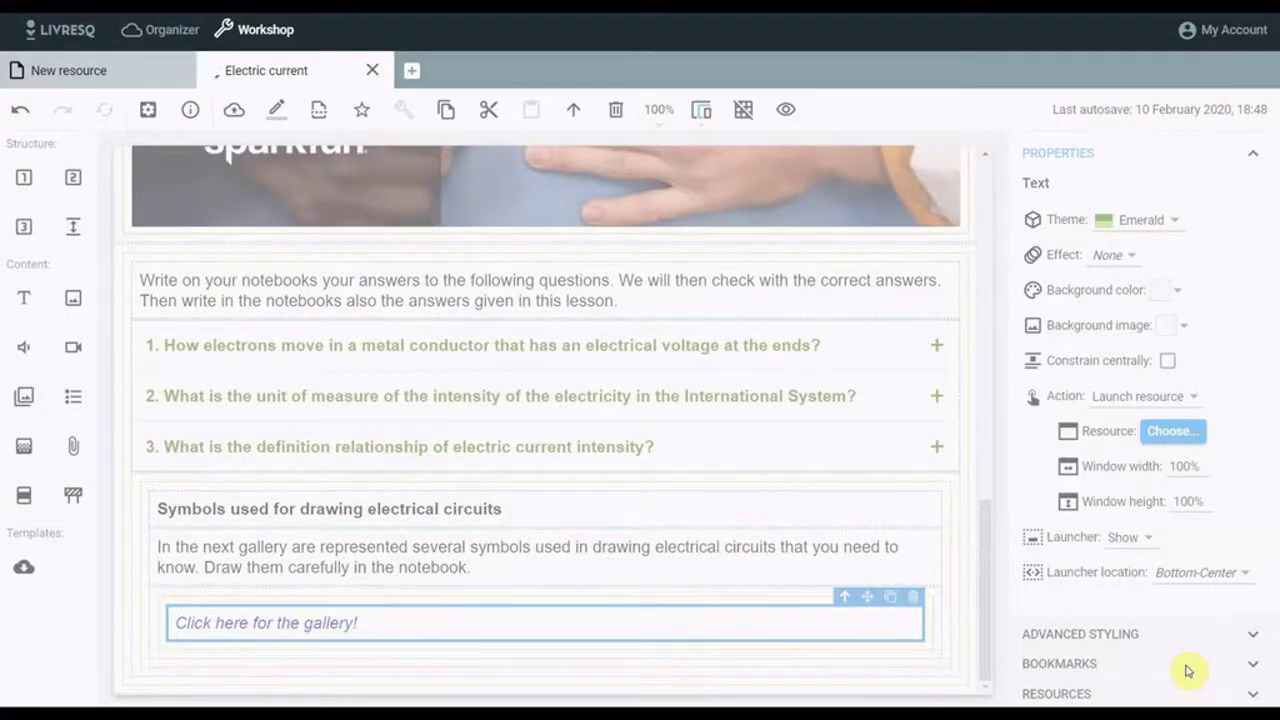
pyautogui.click(1143, 540)
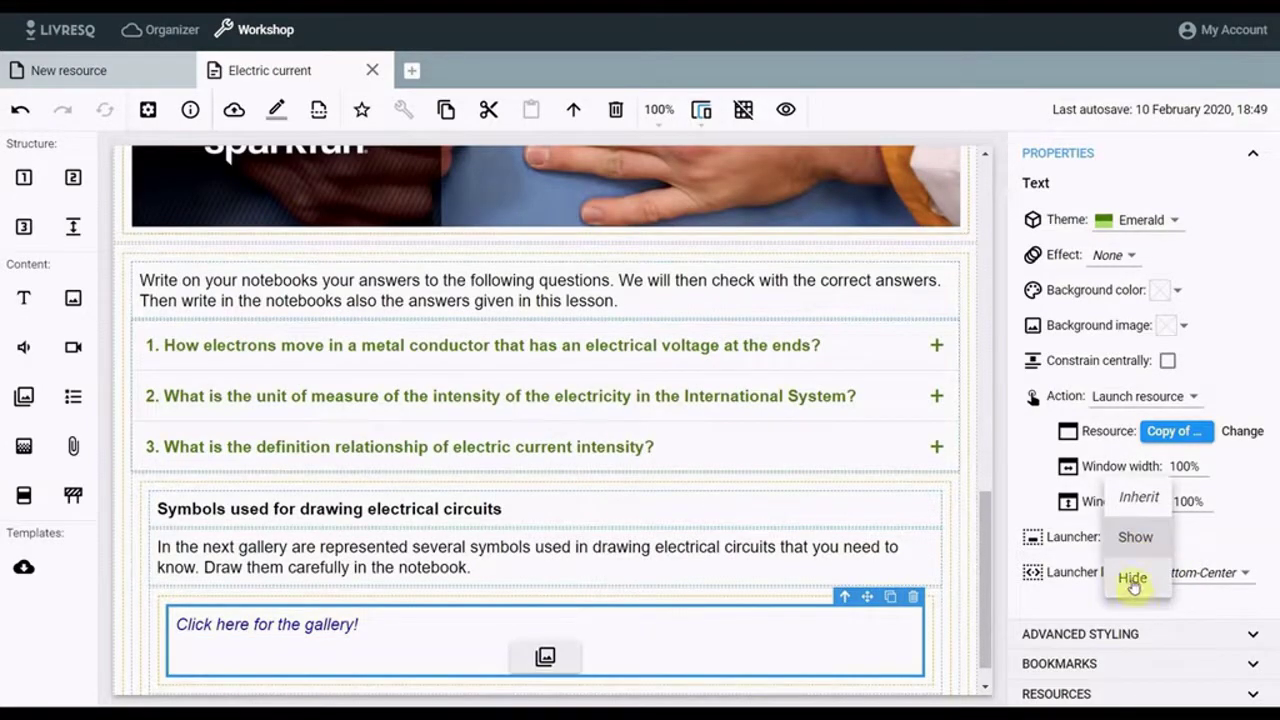
pyautogui.click(1133, 580)
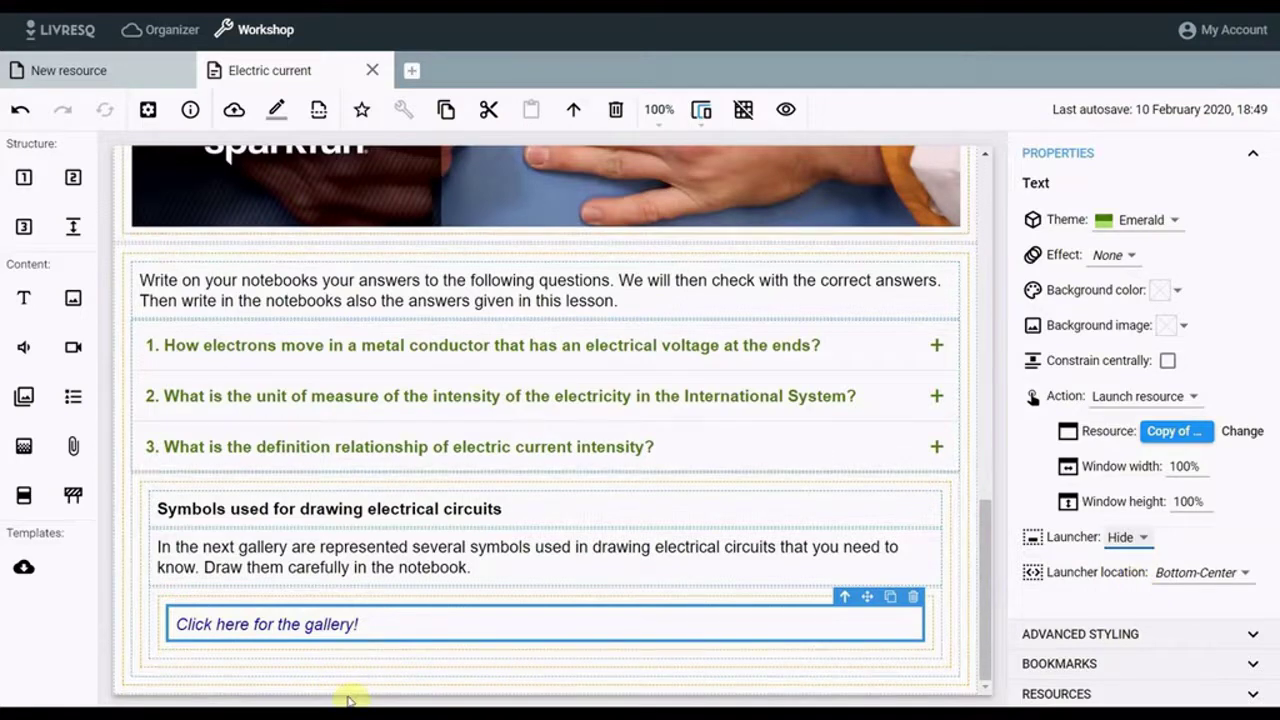
pyautogui.click(788, 117)
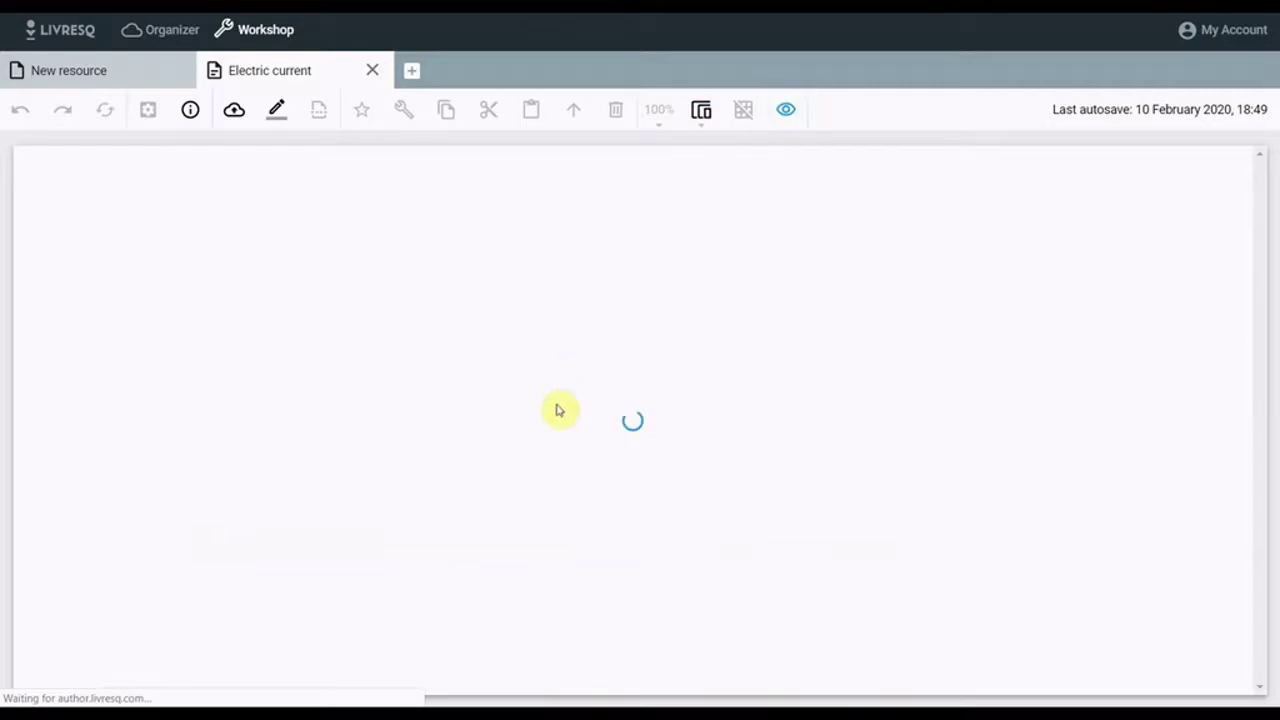
pyautogui.scroll(-15, 558, 410)
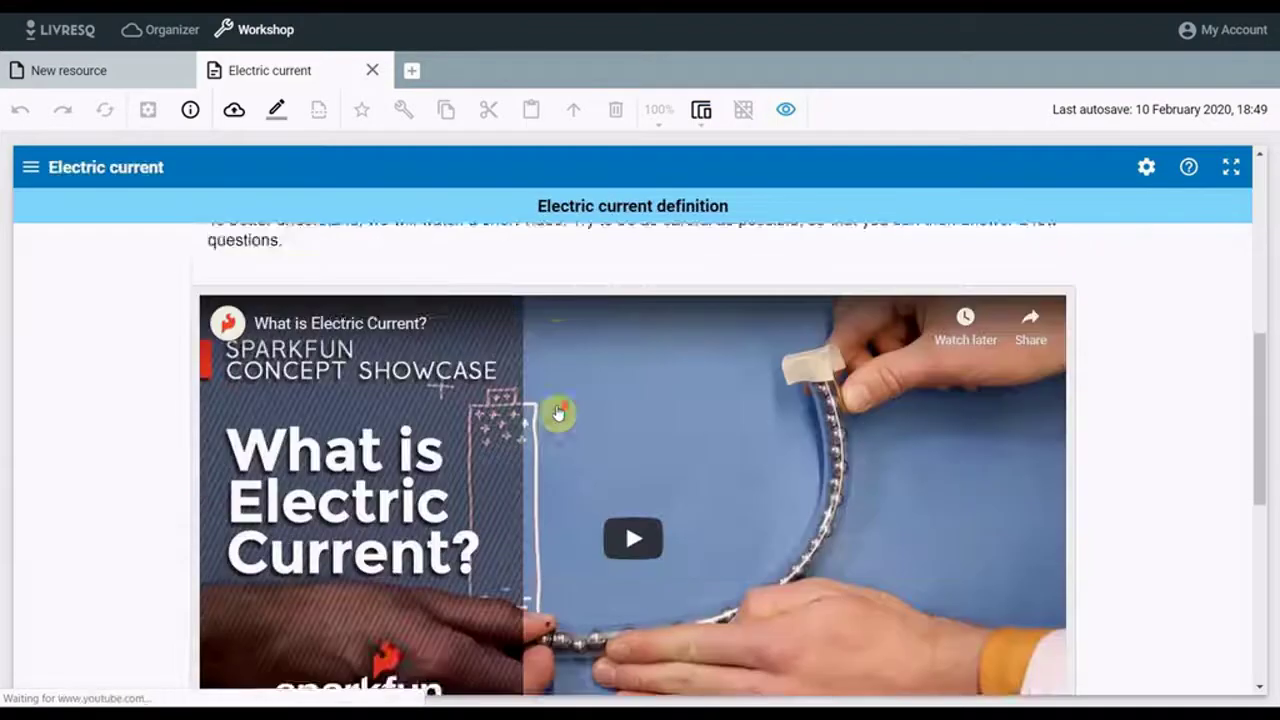
pyautogui.scroll(-1, 558, 410)
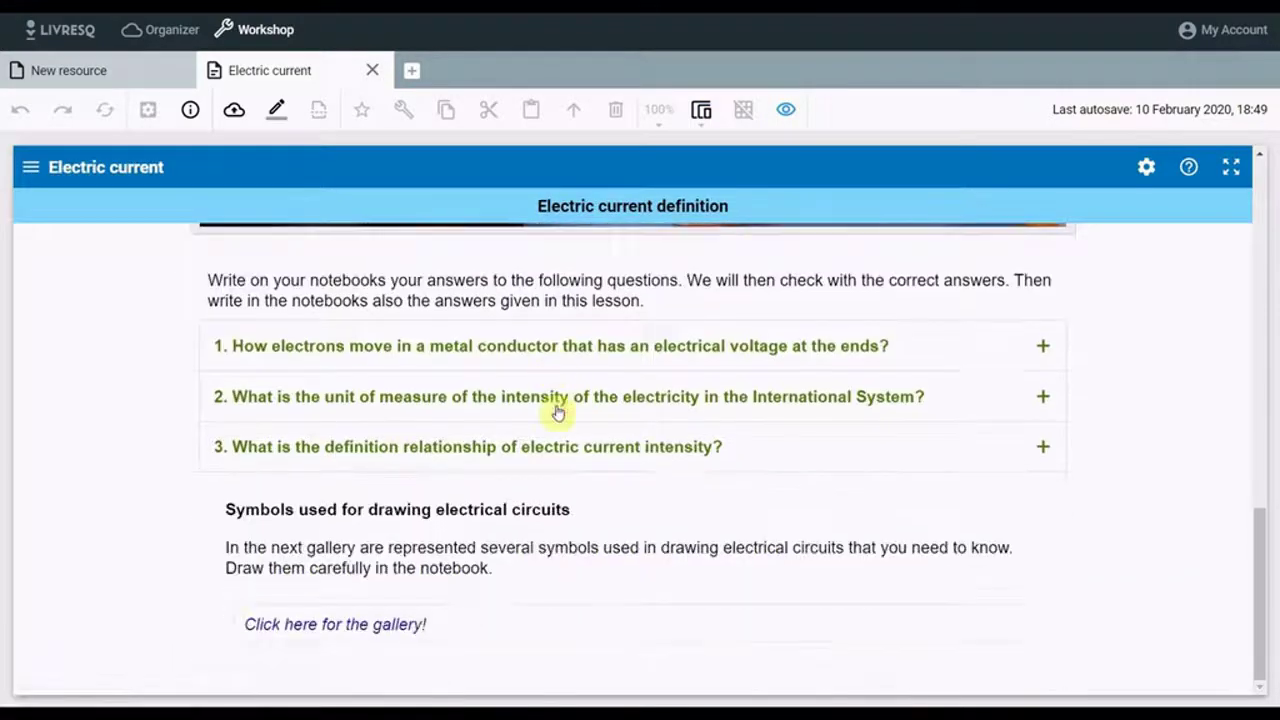
pyautogui.click(341, 625)
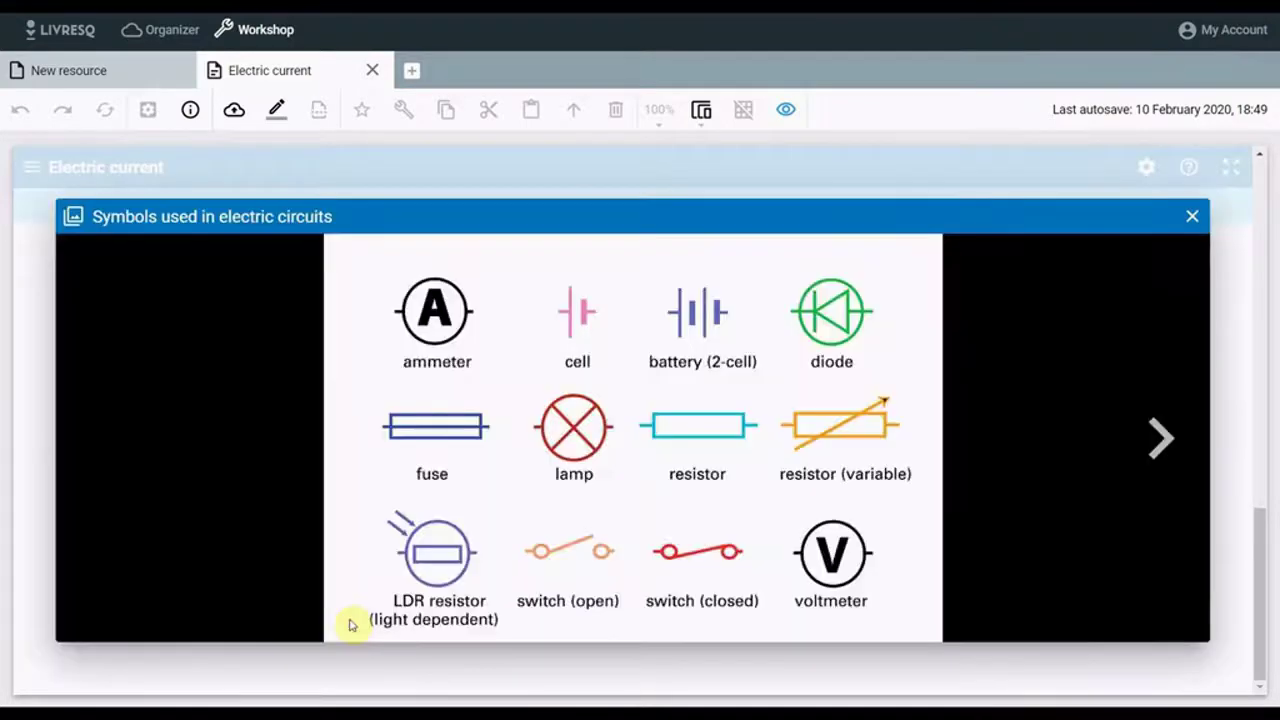
pyautogui.click(1166, 444)
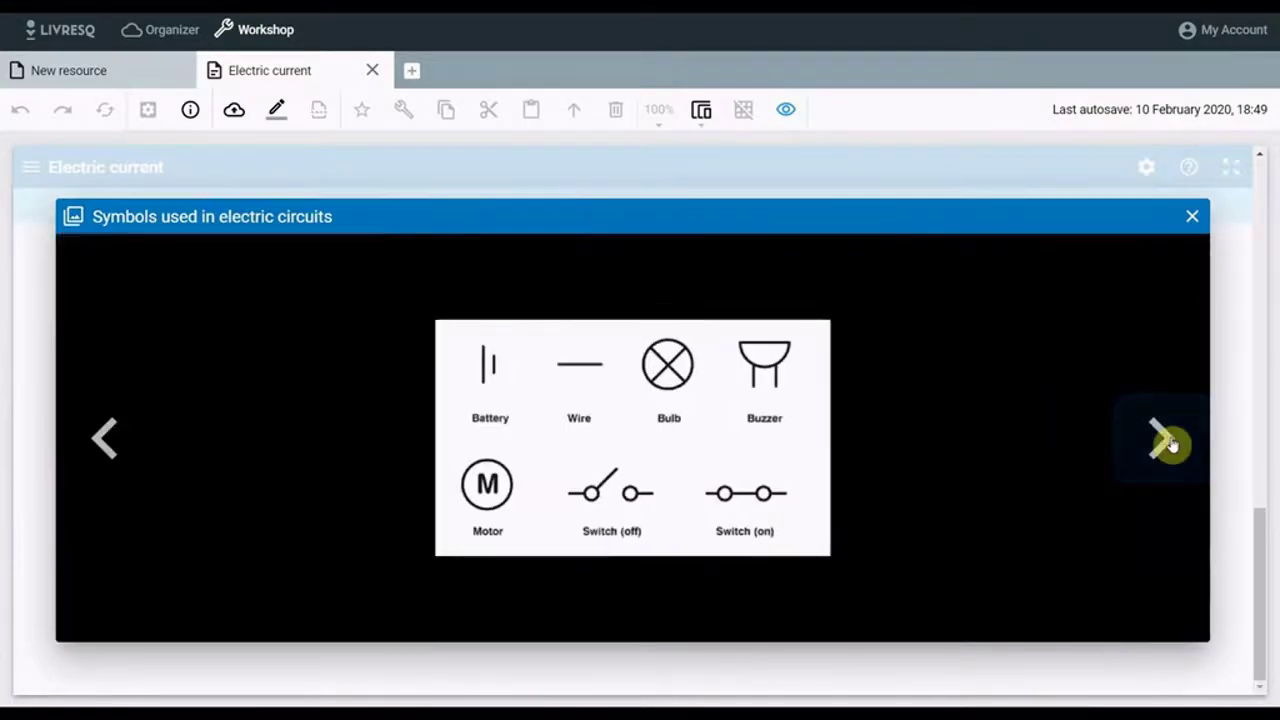
pyautogui.click(1168, 442)
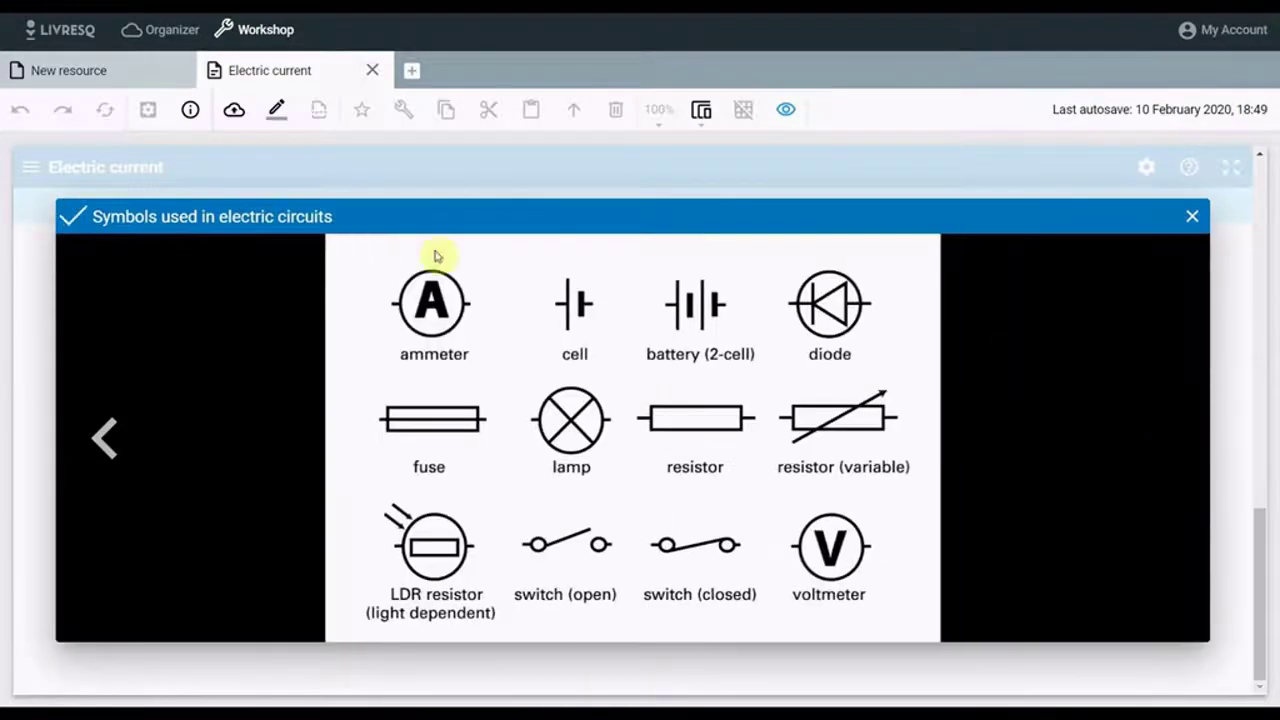
pyautogui.click(1190, 220)
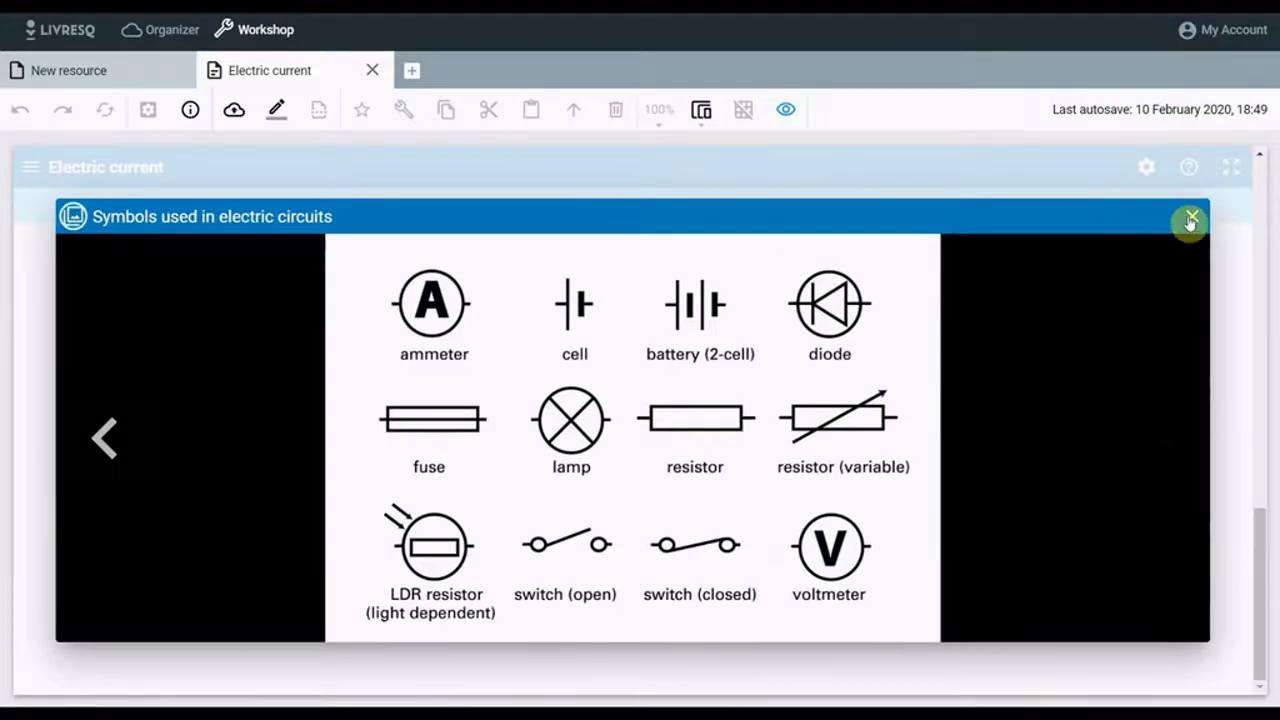
pyautogui.click(1193, 218)
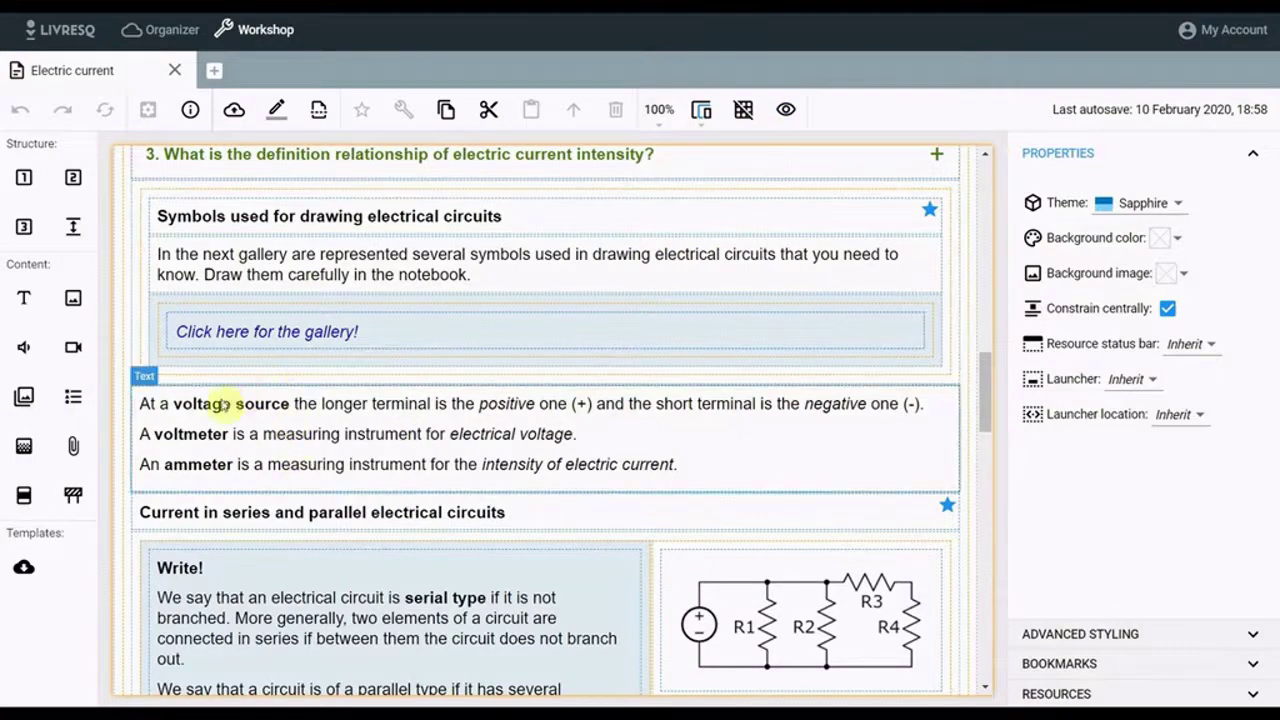
pyautogui.scroll(-2, 270, 432)
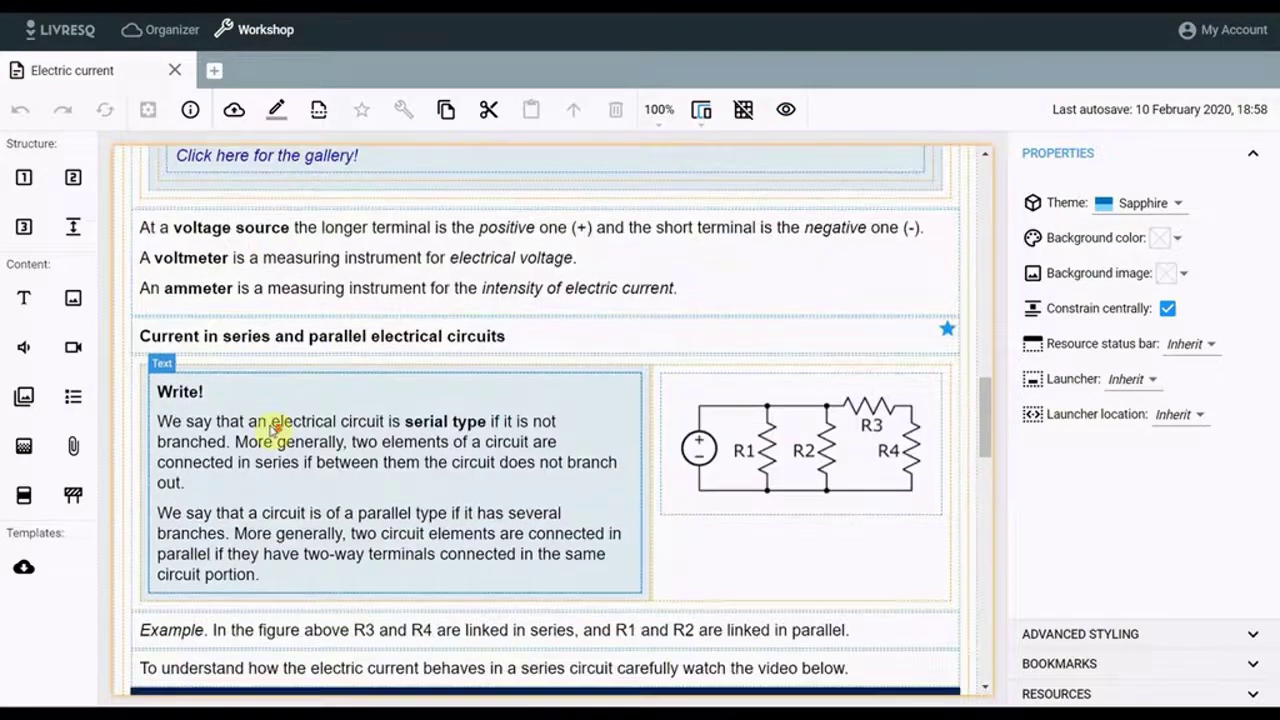
pyautogui.scroll(-5, 568, 477)
pyautogui.scroll(-2, 525, 463)
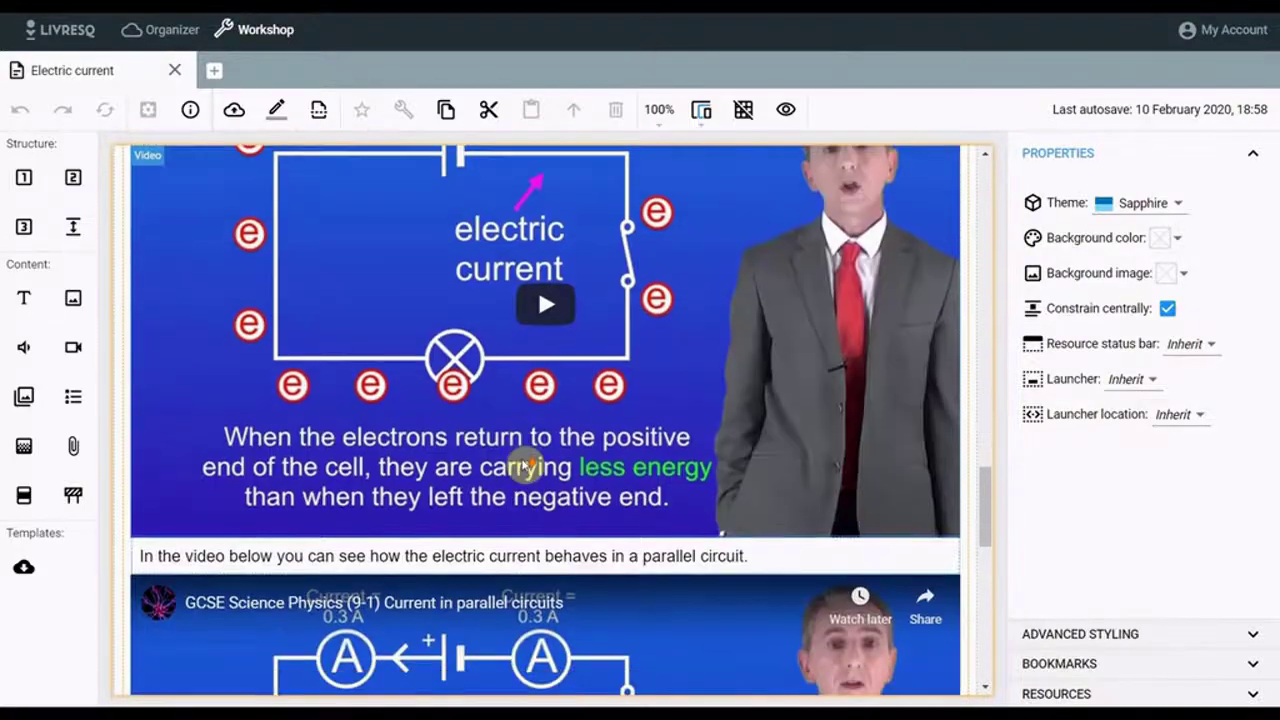
pyautogui.scroll(-6, 525, 463)
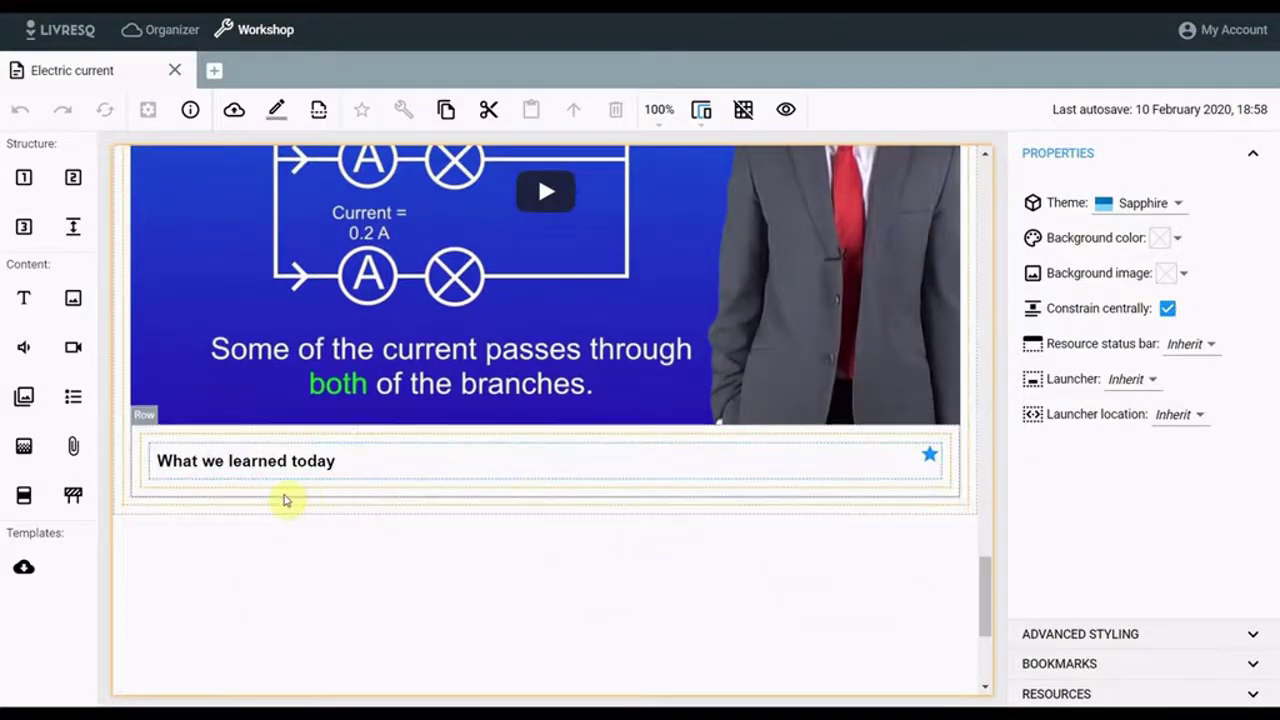
# Insert a quiz below the What we learned today block and hide its resource status bar
pyautogui.moveTo(68, 396); pyautogui.dragTo(166, 476)
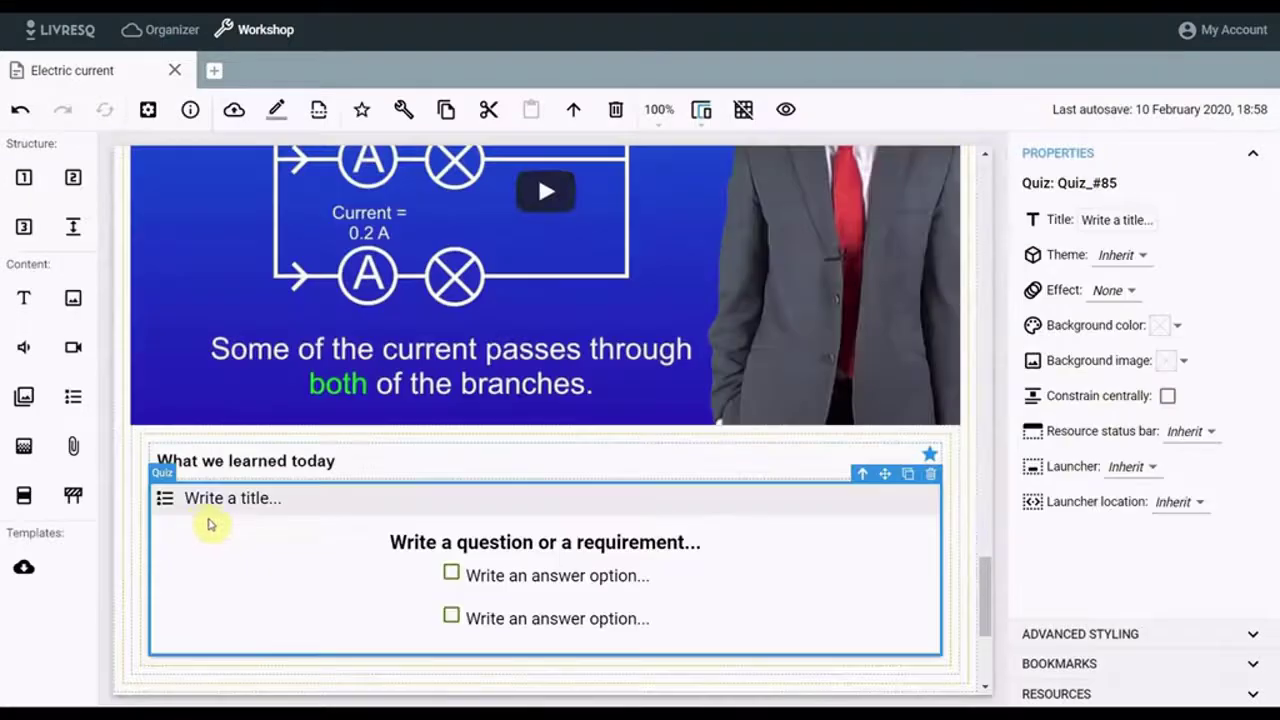
pyautogui.doubleClick(405, 509)
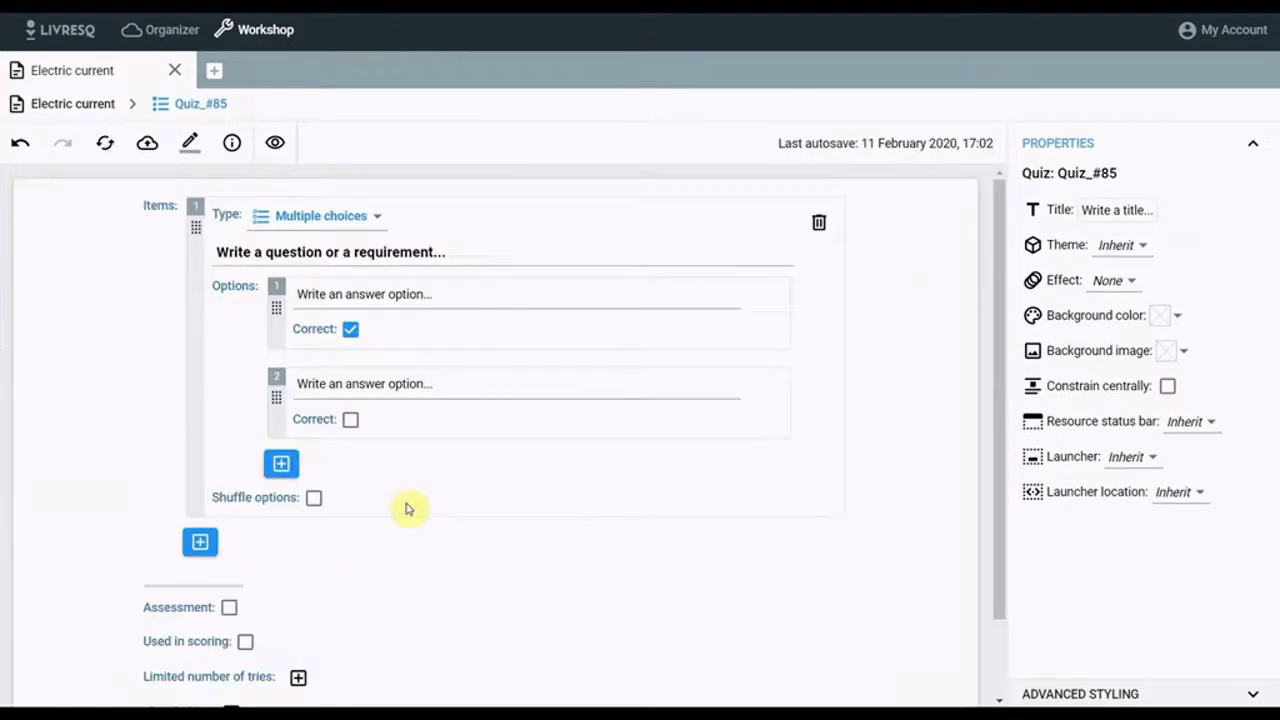
pyautogui.click(1200, 432)
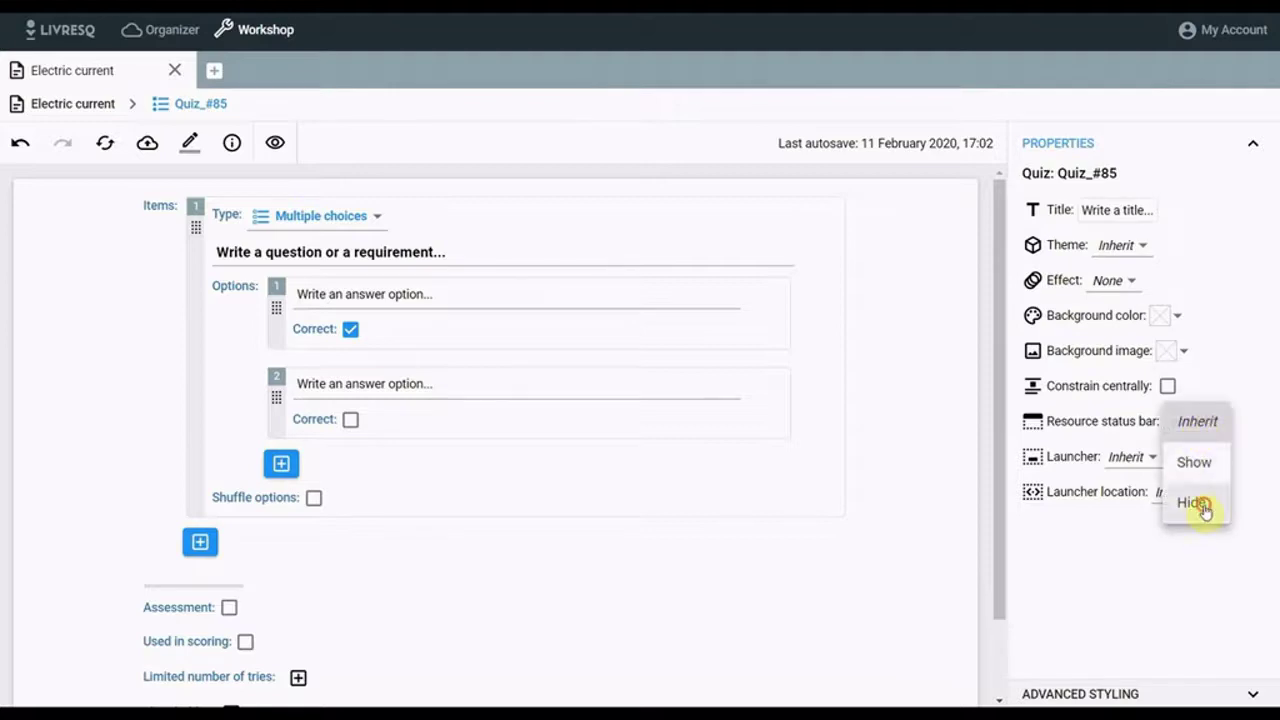
pyautogui.click(1198, 506)
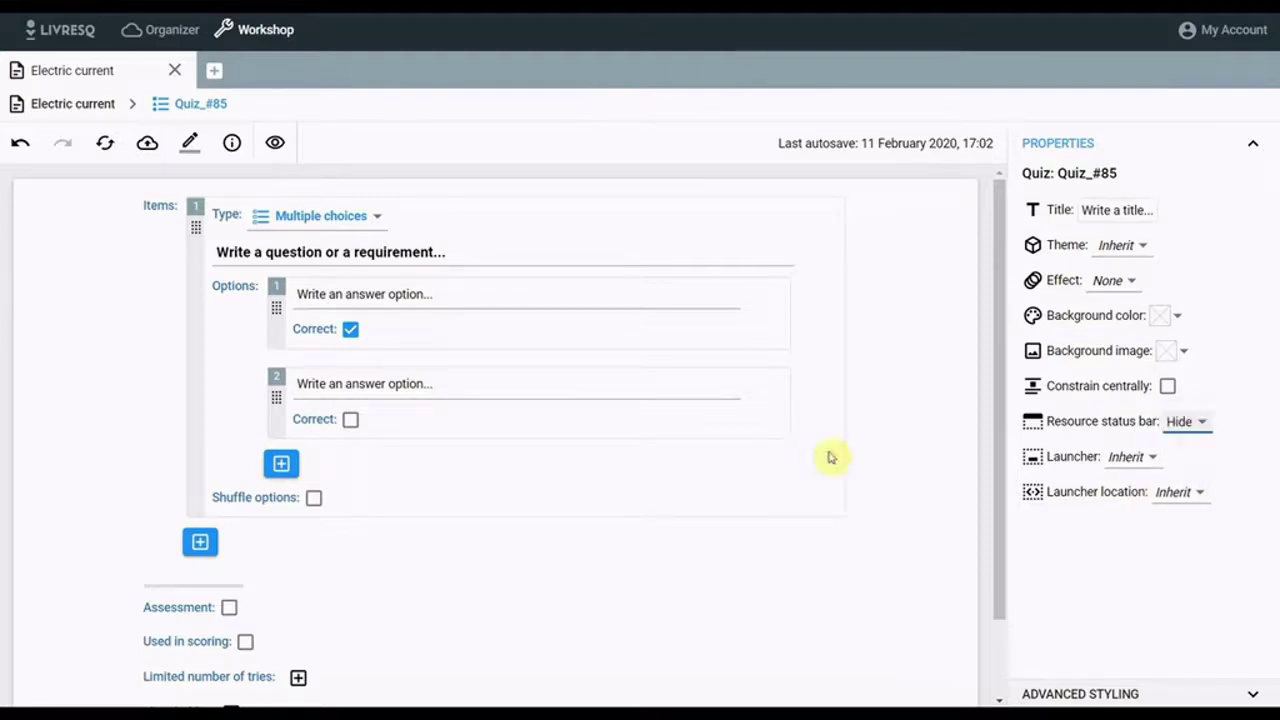
# Make item 1 a drag-and-drop question 'Drag the text cell in the correct position' with shuffled options and Bottom layout
pyautogui.click(375, 216)
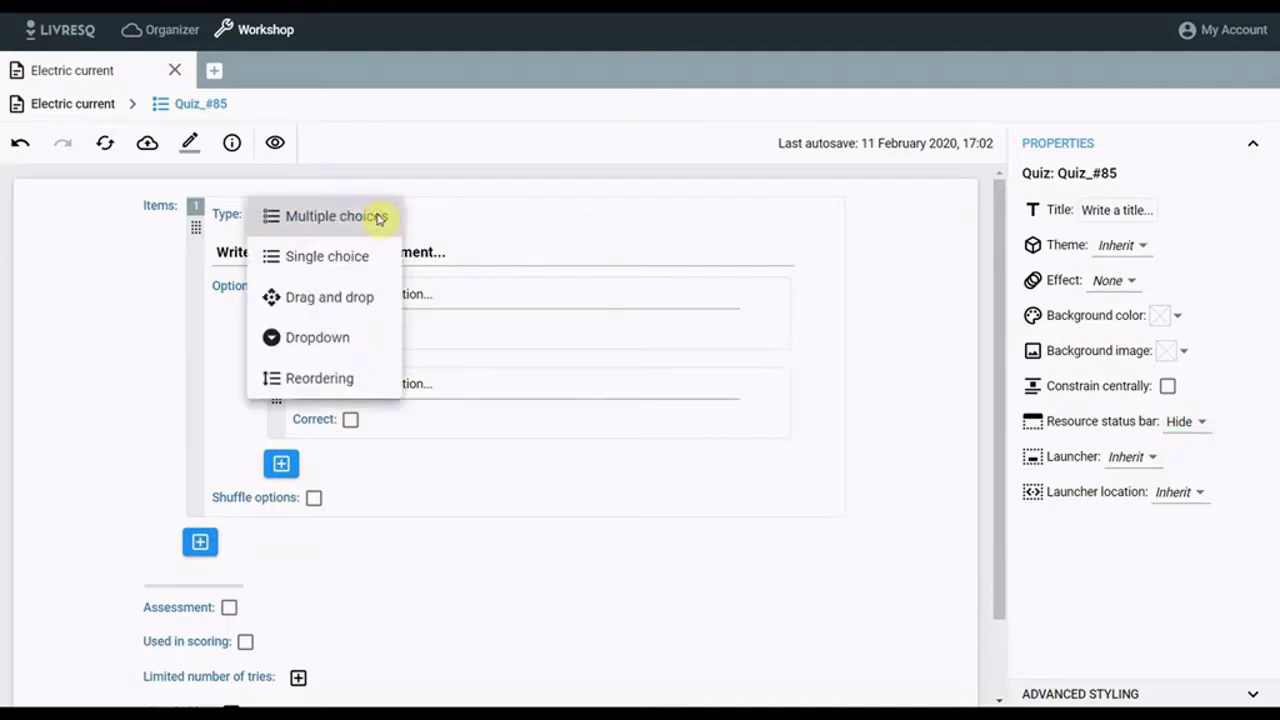
pyautogui.click(331, 298)
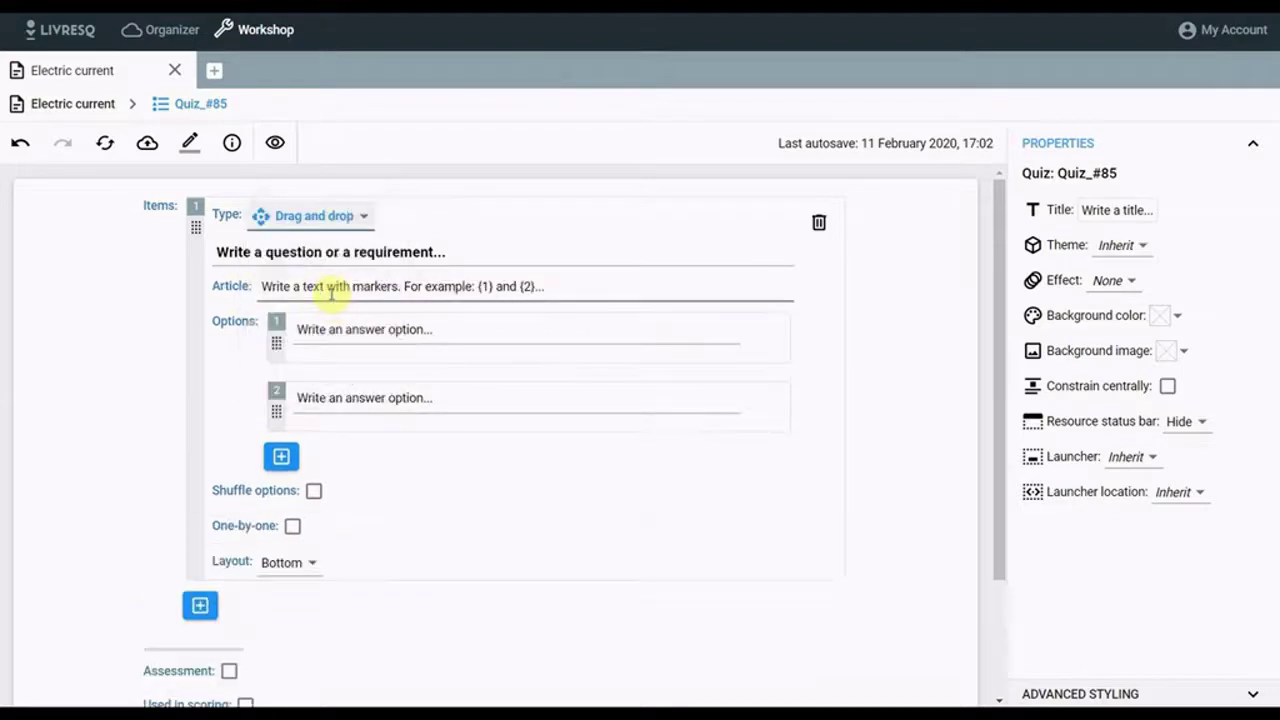
pyautogui.click(216, 251)
pyautogui.write('Drag')
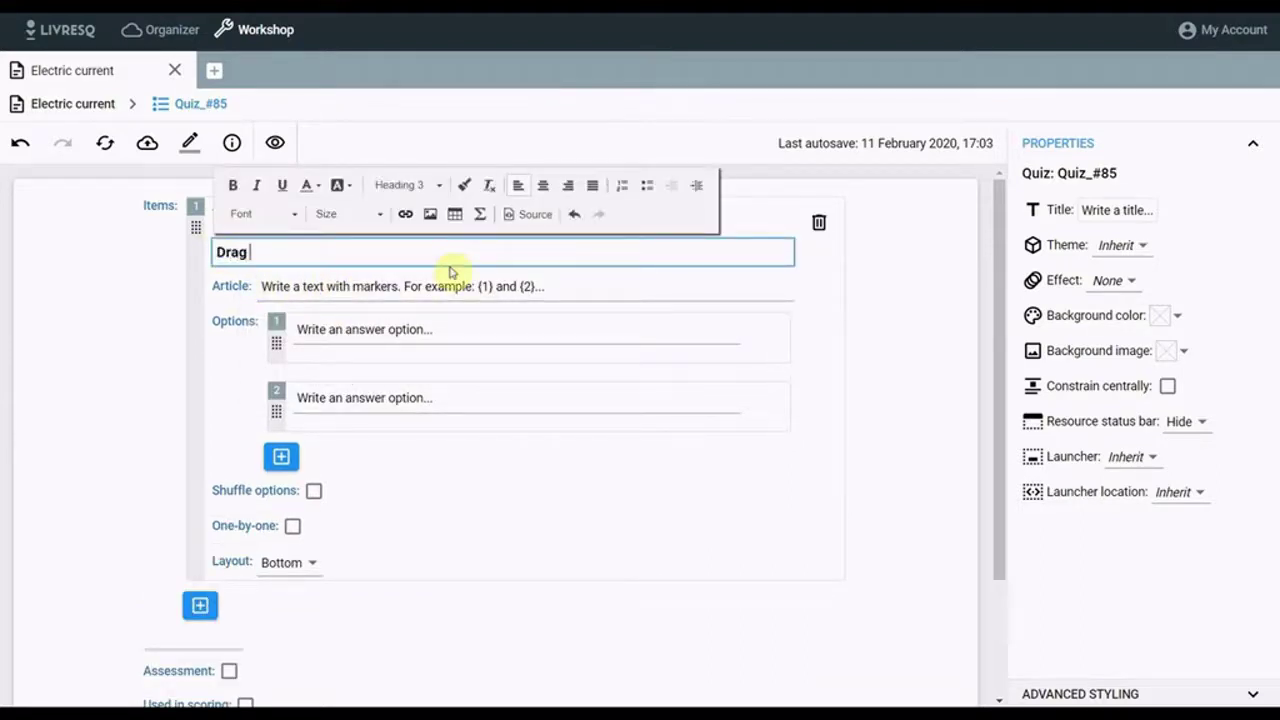
pyautogui.write(' the text cell in the correct position')
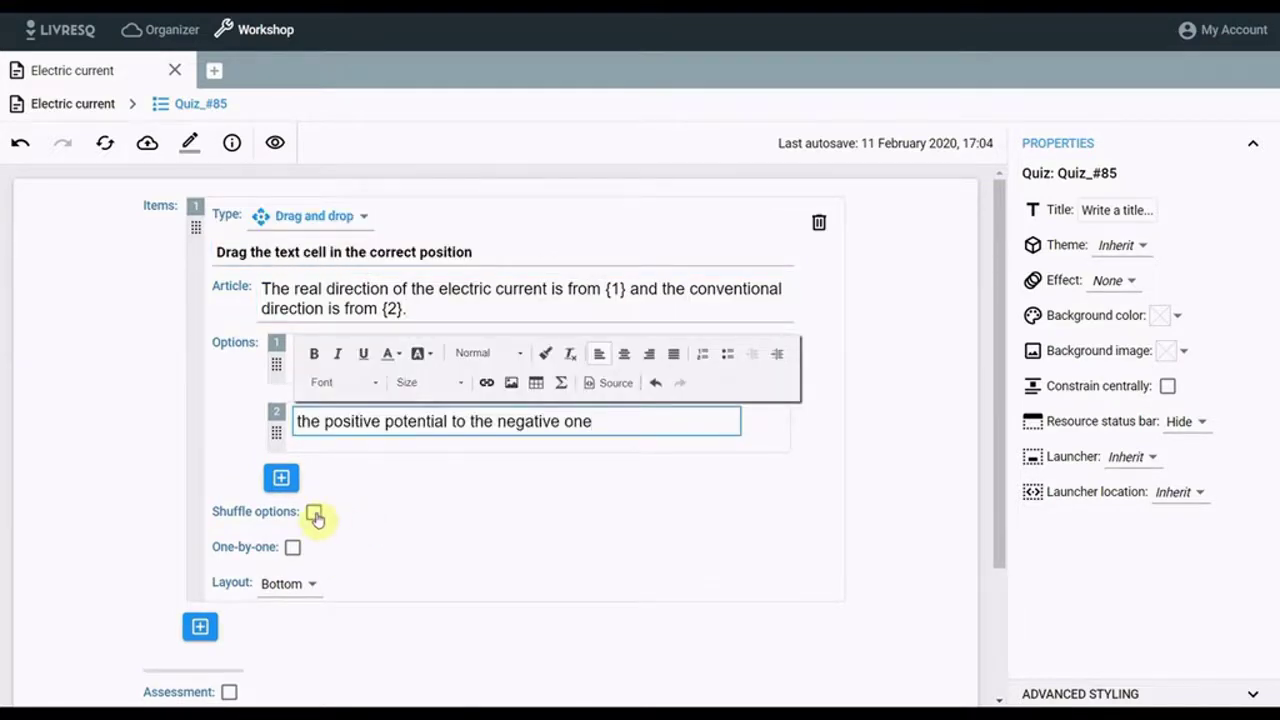
pyautogui.click(314, 515)
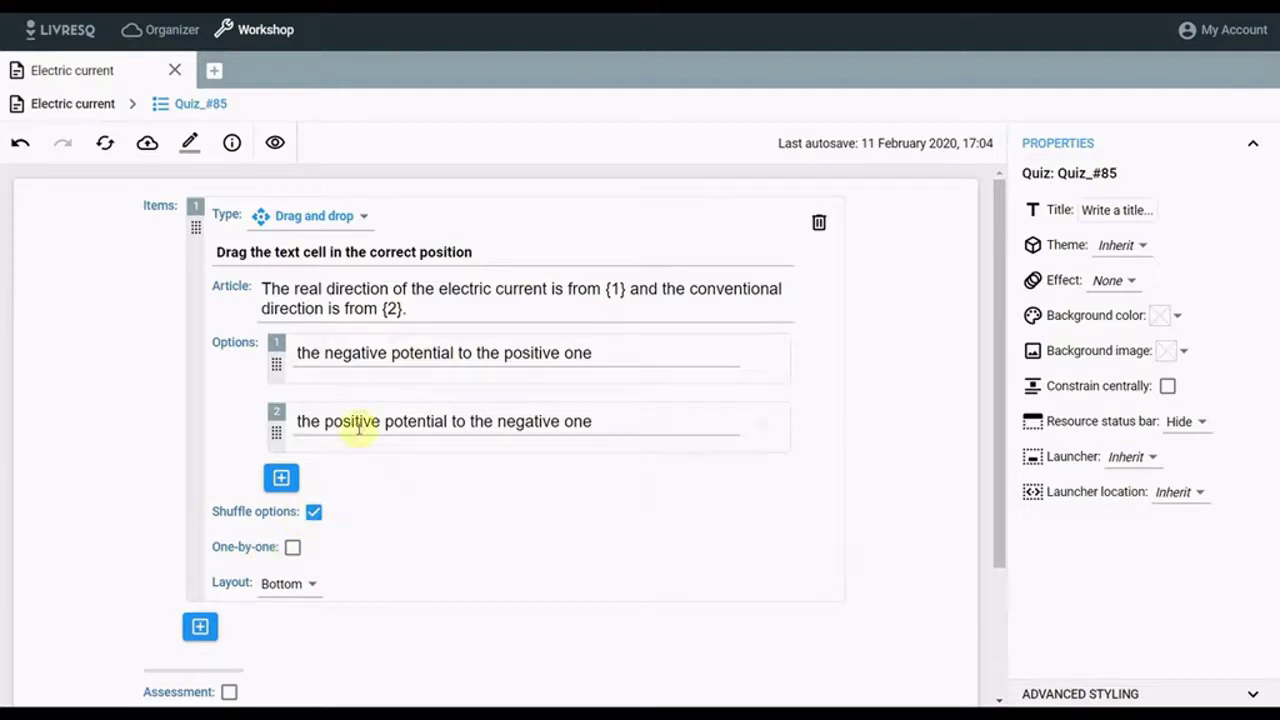
pyautogui.click(315, 589)
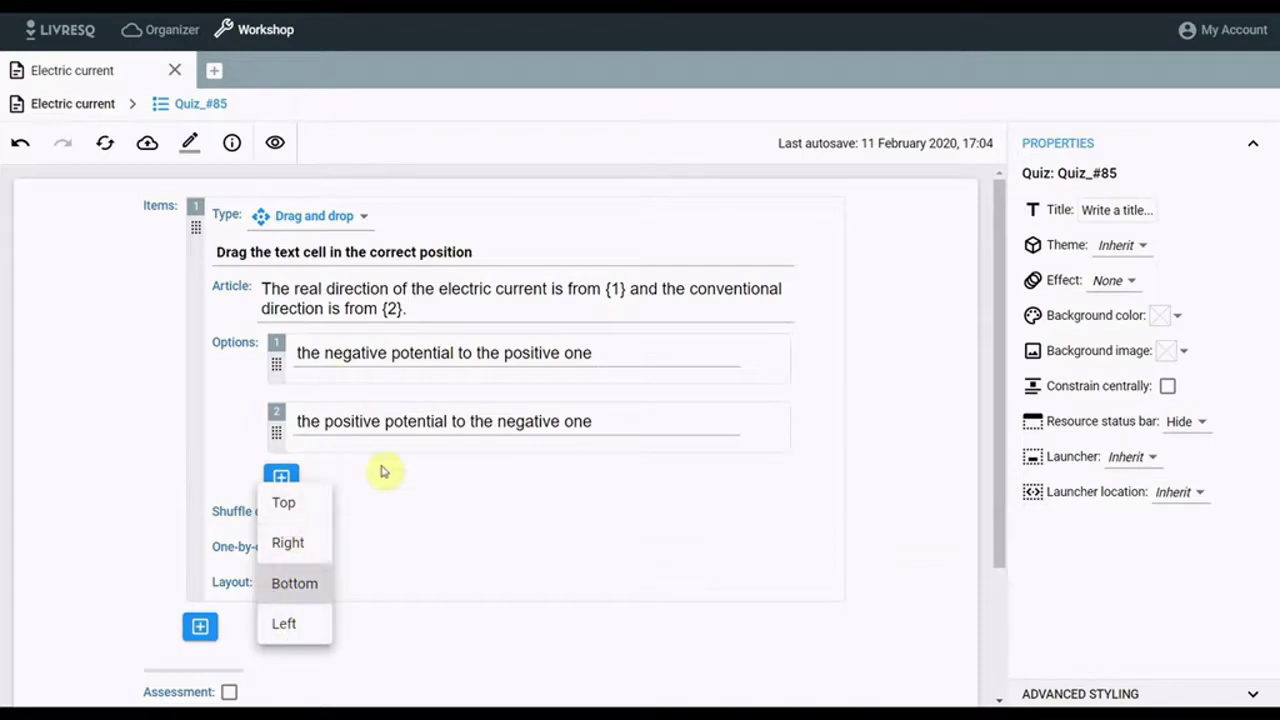
pyautogui.click(427, 574)
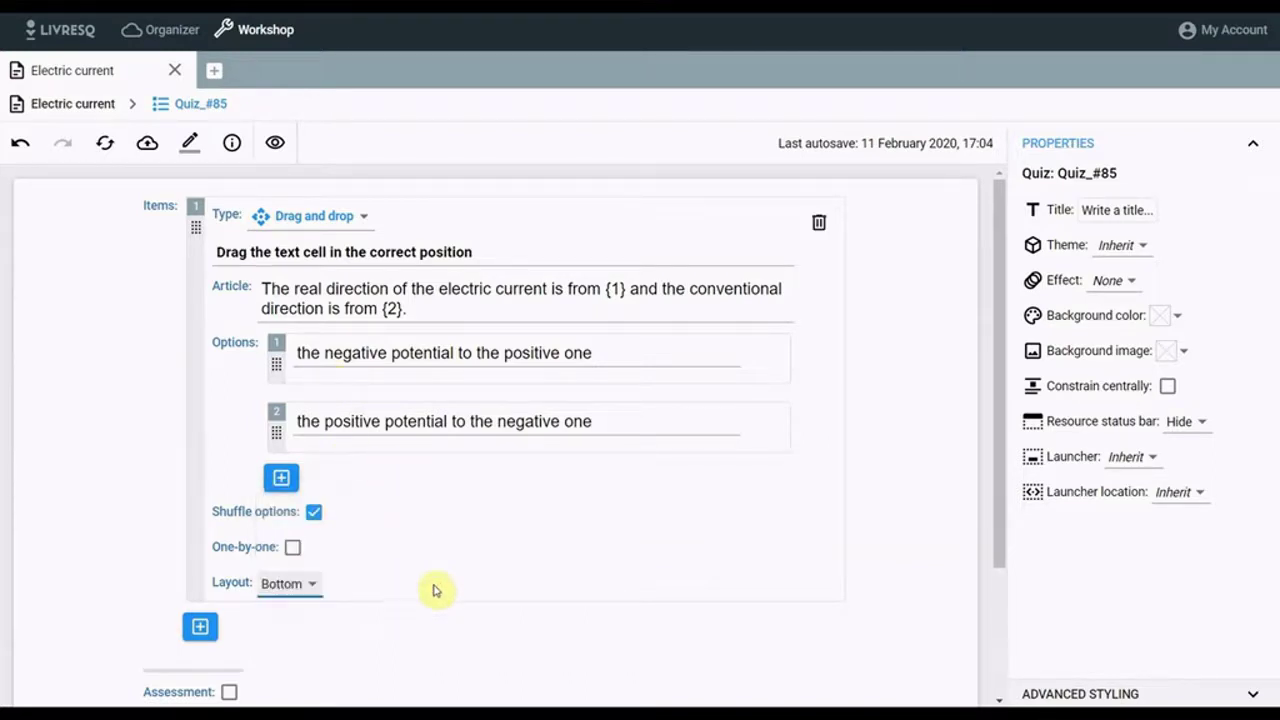
# Add a second, single-choice quiz item with the question 'A parallel circuit have...'
pyautogui.scroll(-3, 430, 600)
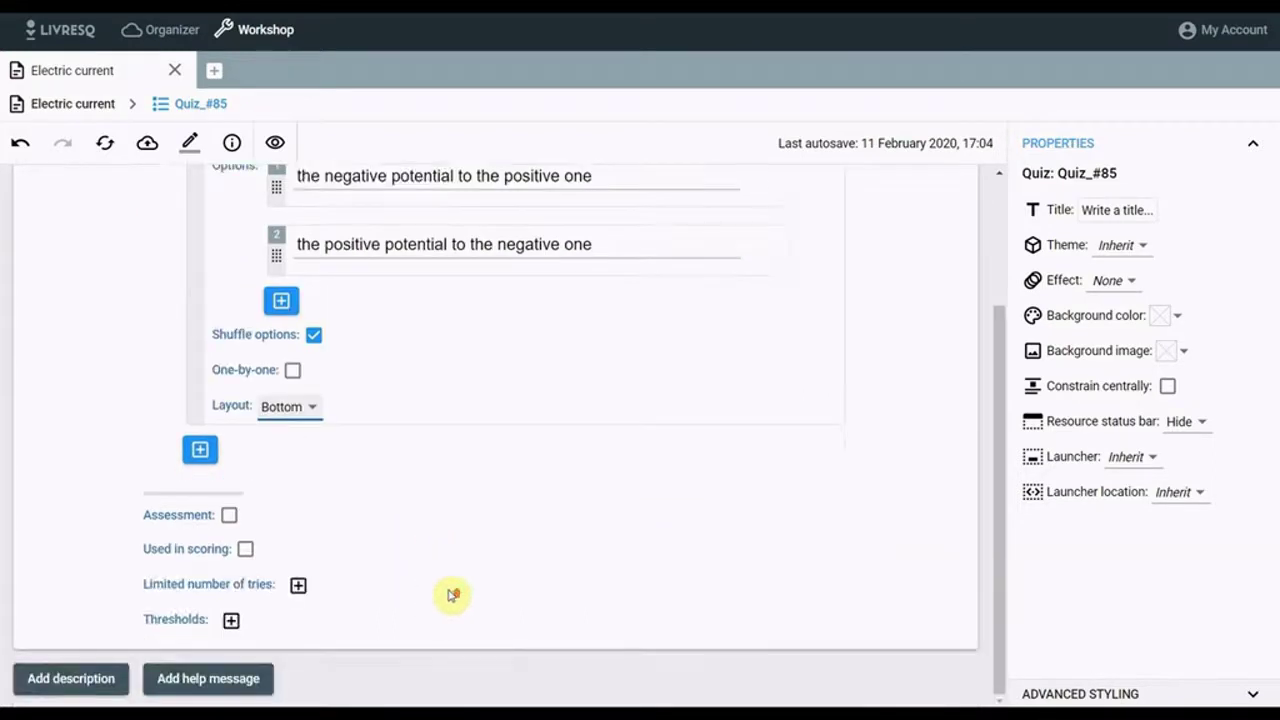
pyautogui.scroll(2, 430, 590)
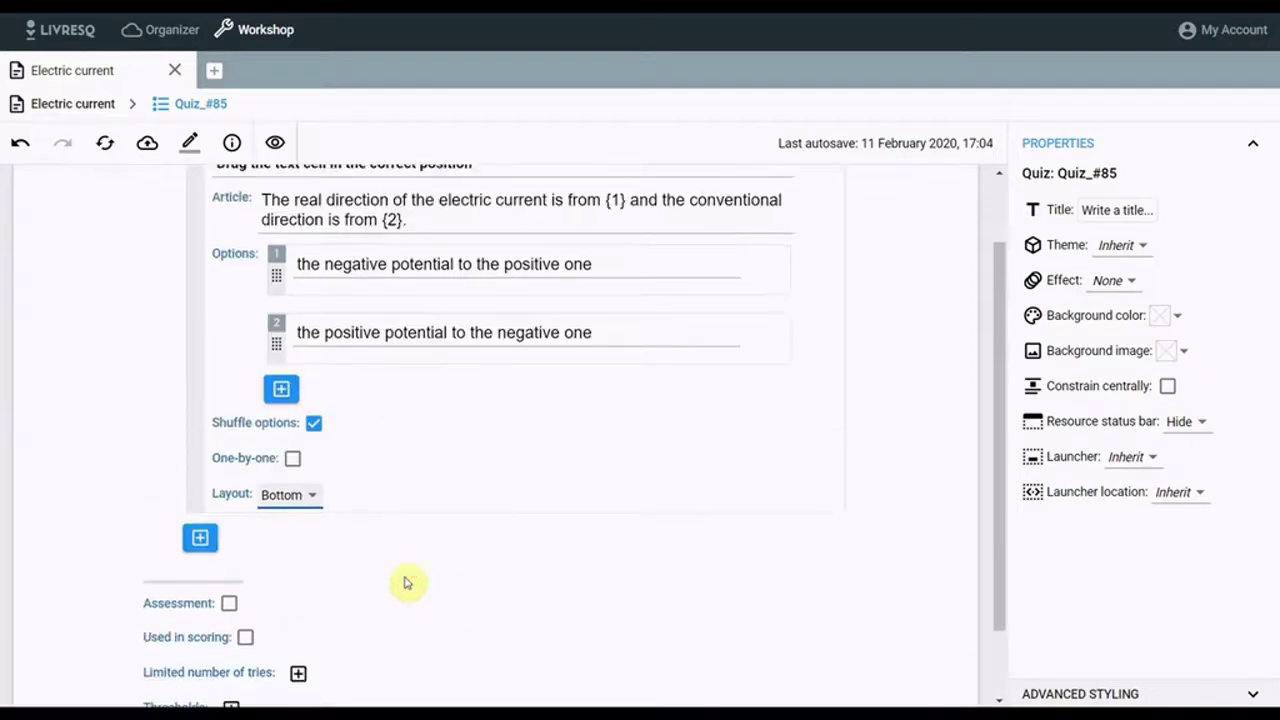
pyautogui.click(200, 538)
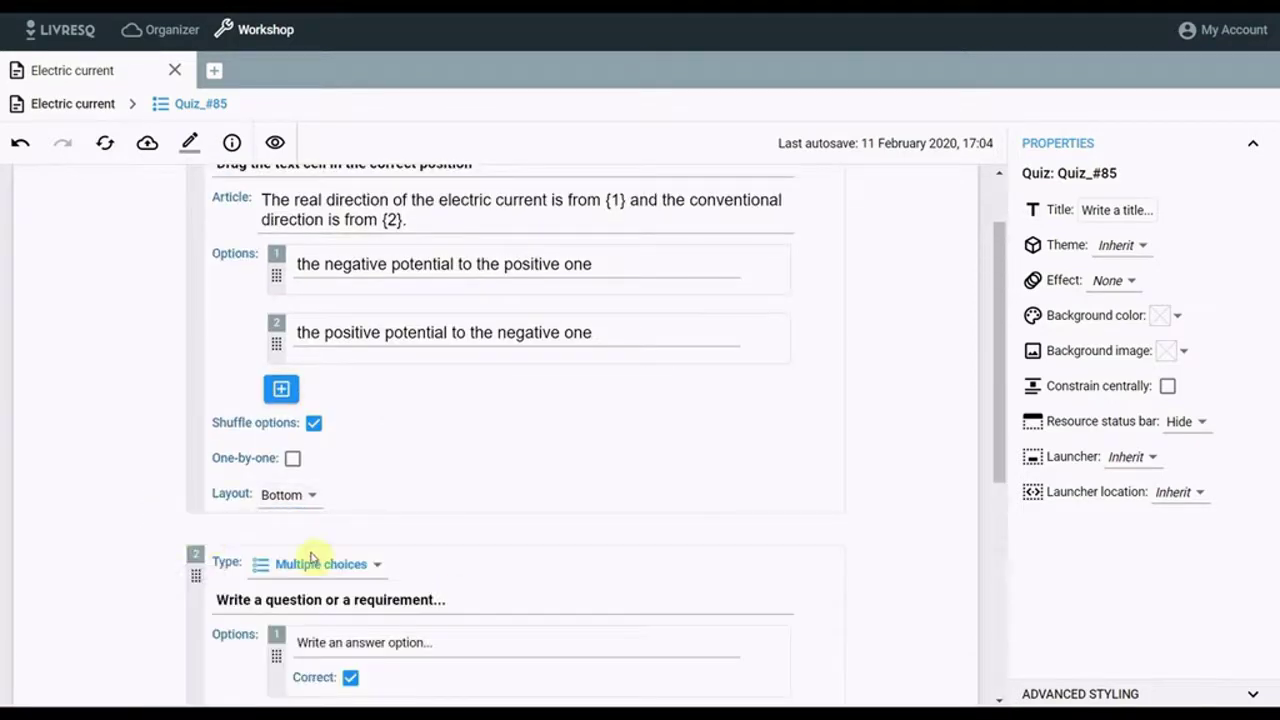
pyautogui.click(376, 566)
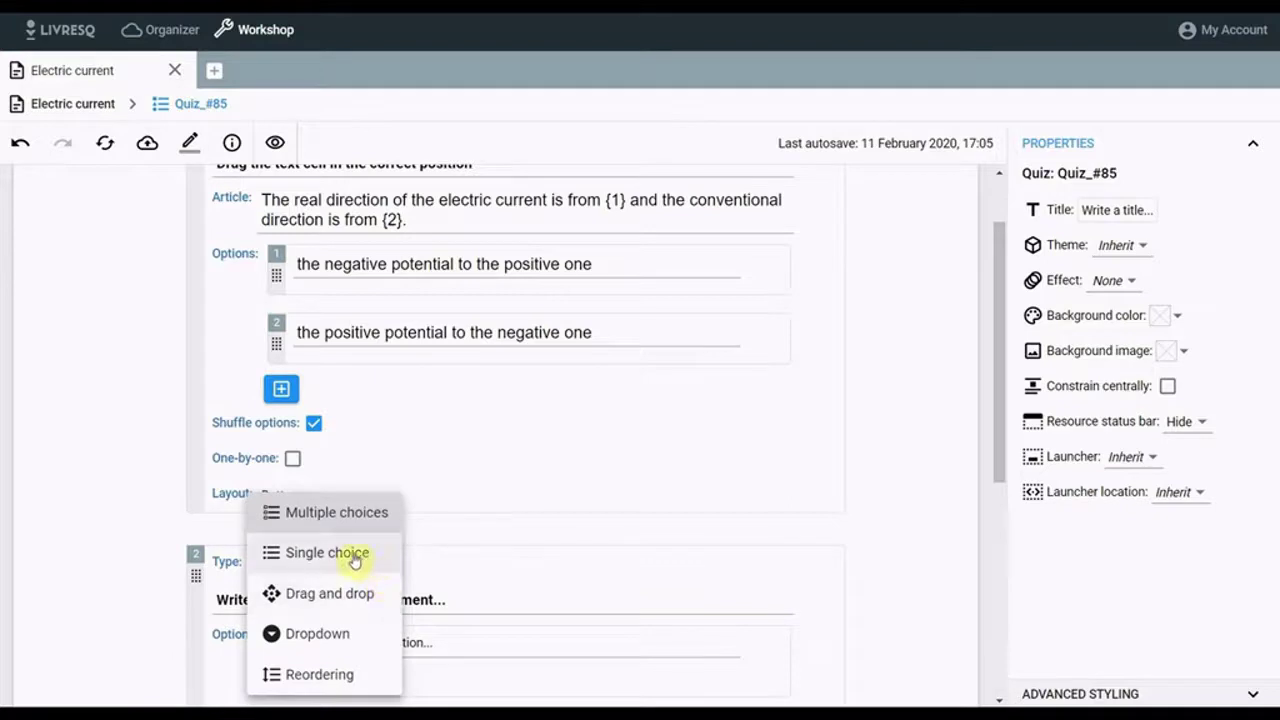
pyautogui.click(354, 556)
pyautogui.scroll(-3, 298, 424)
pyautogui.click(298, 424)
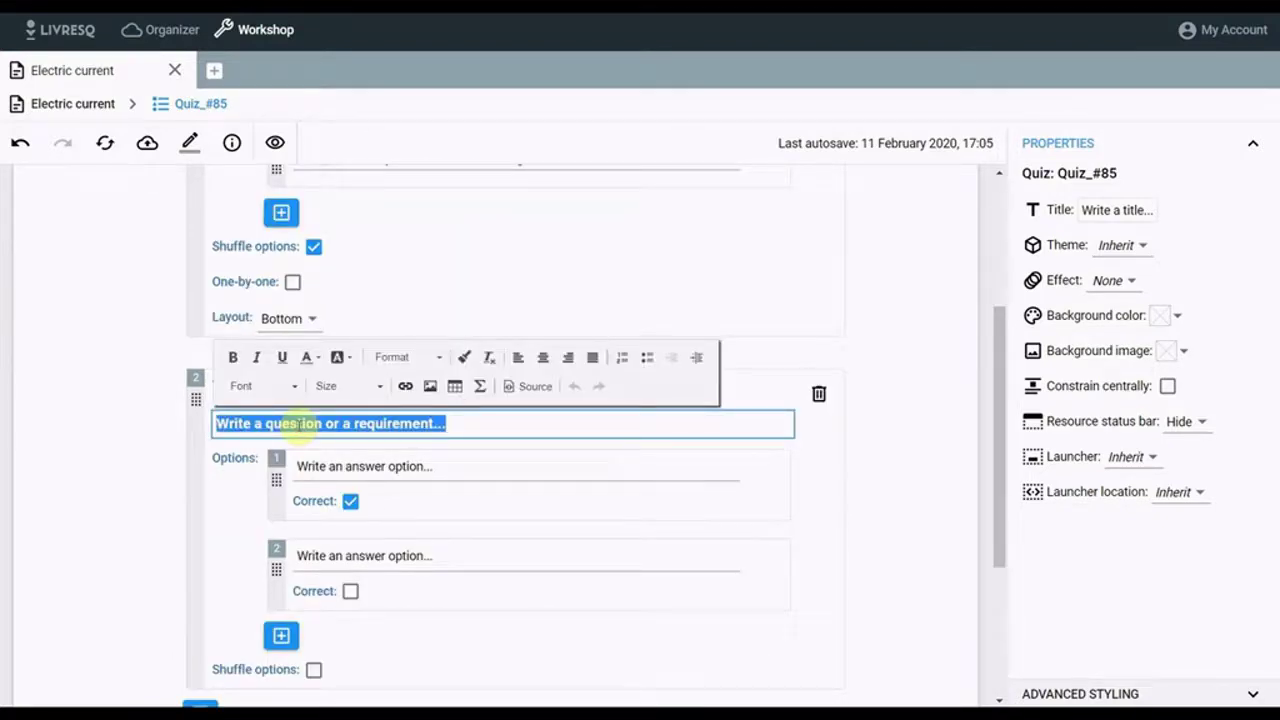
pyautogui.write('A parallel circuit have...')
# Fill in three answer options, with 'several branches.' correct and 'same current in all branches.' third
pyautogui.click(329, 462)
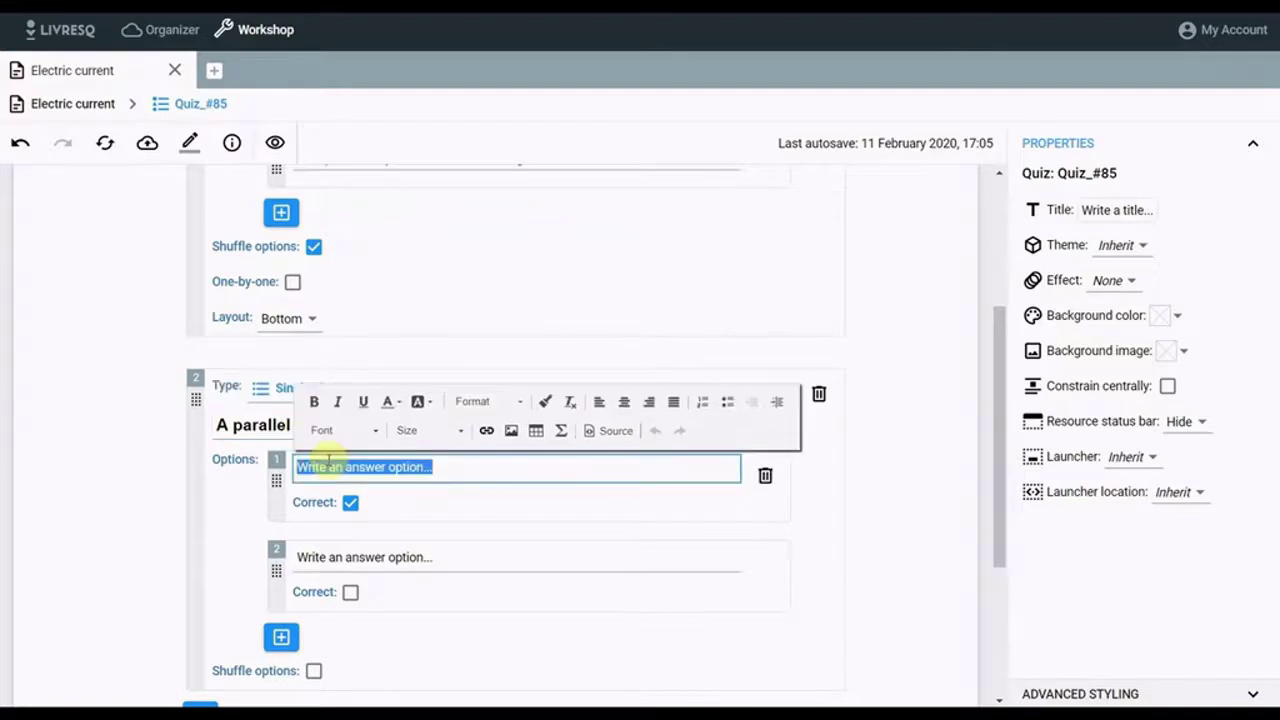
pyautogui.write('several branches.')
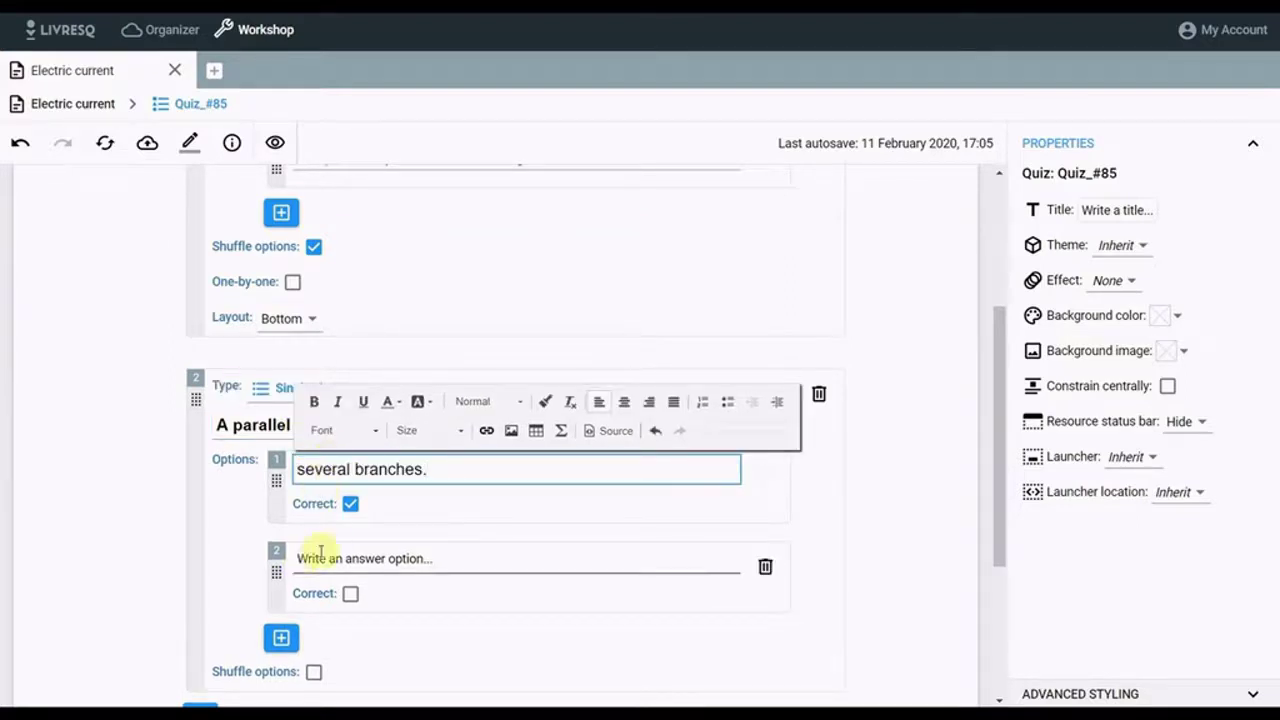
pyautogui.click(329, 559)
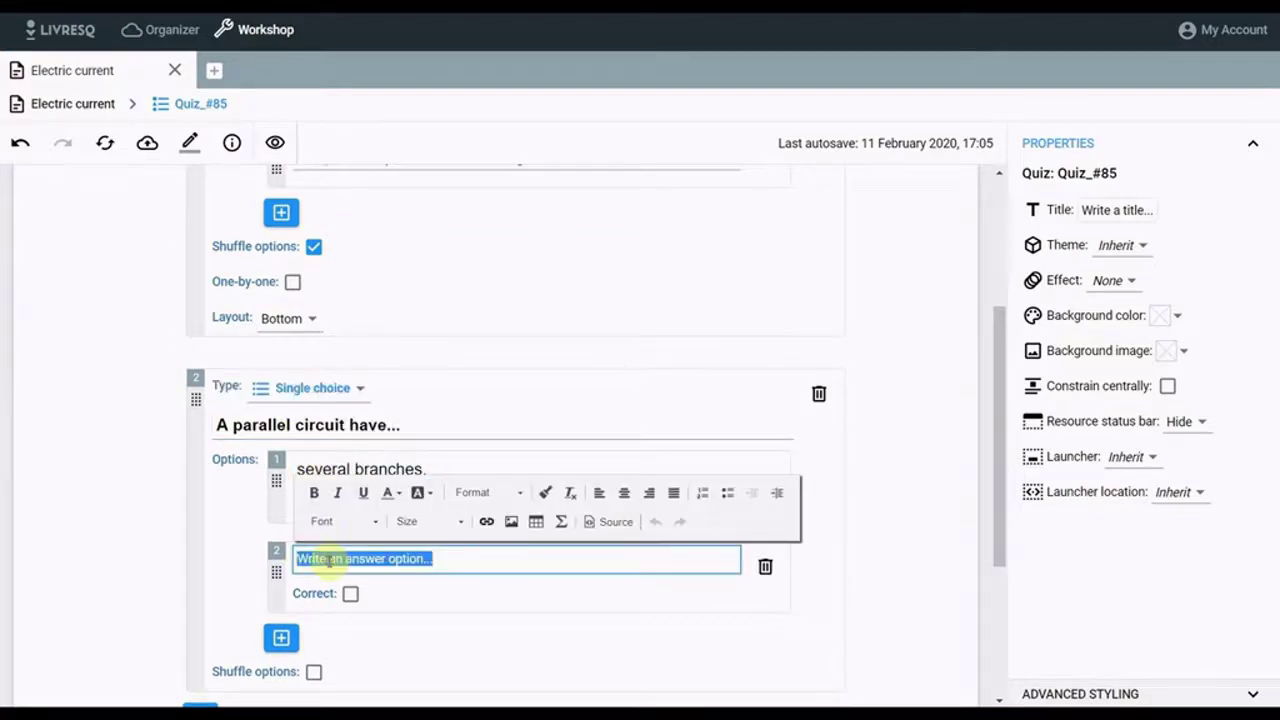
pyautogui.write('one branch.')
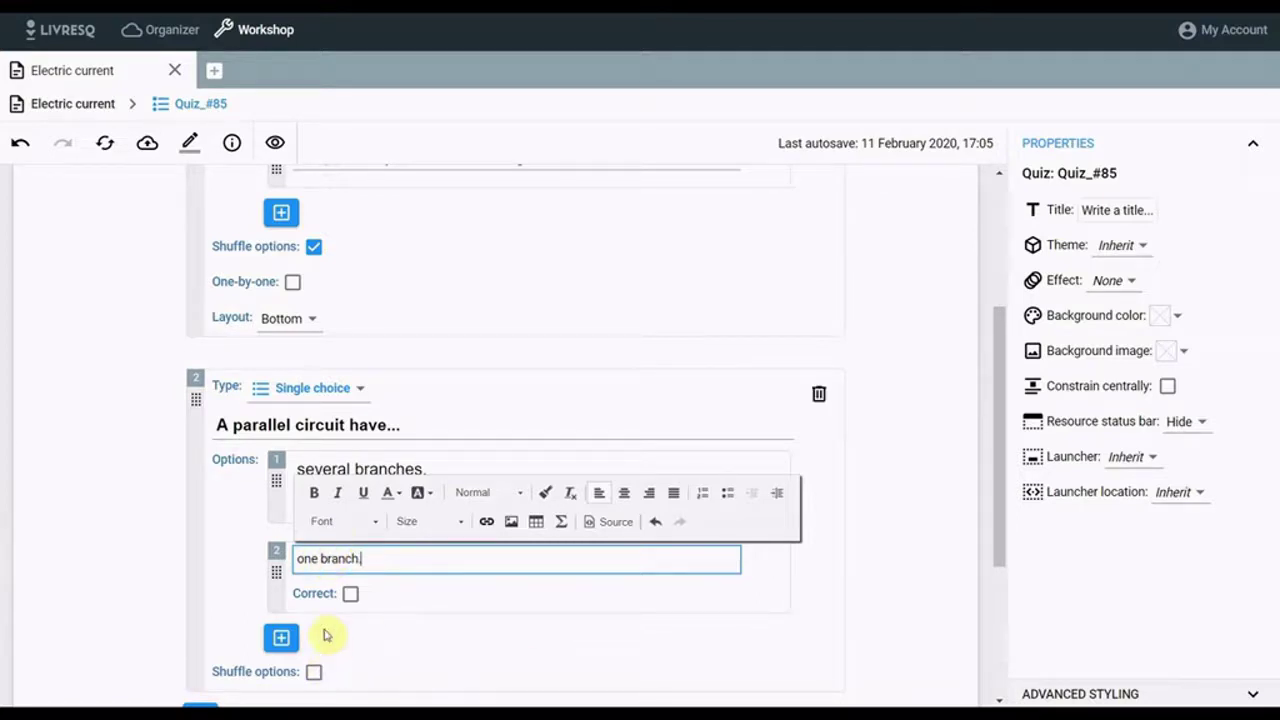
pyautogui.click(367, 660)
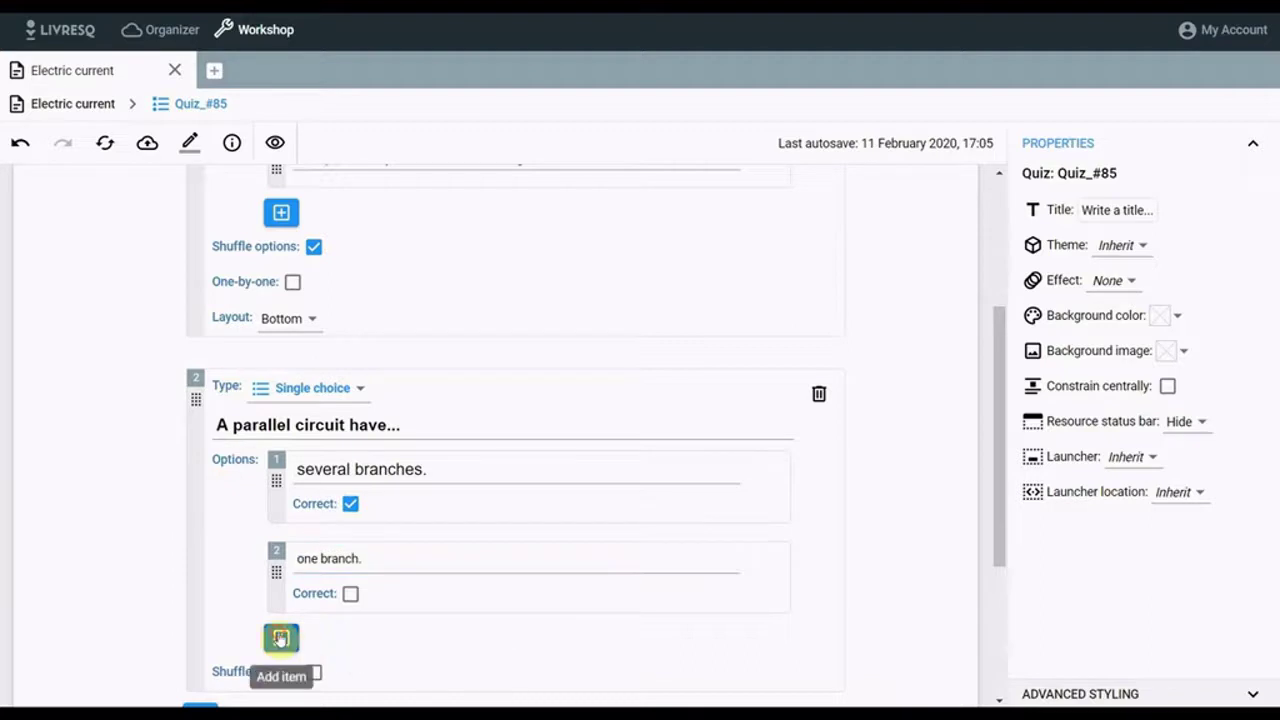
pyautogui.click(281, 638)
pyautogui.scroll(-5, 340, 640)
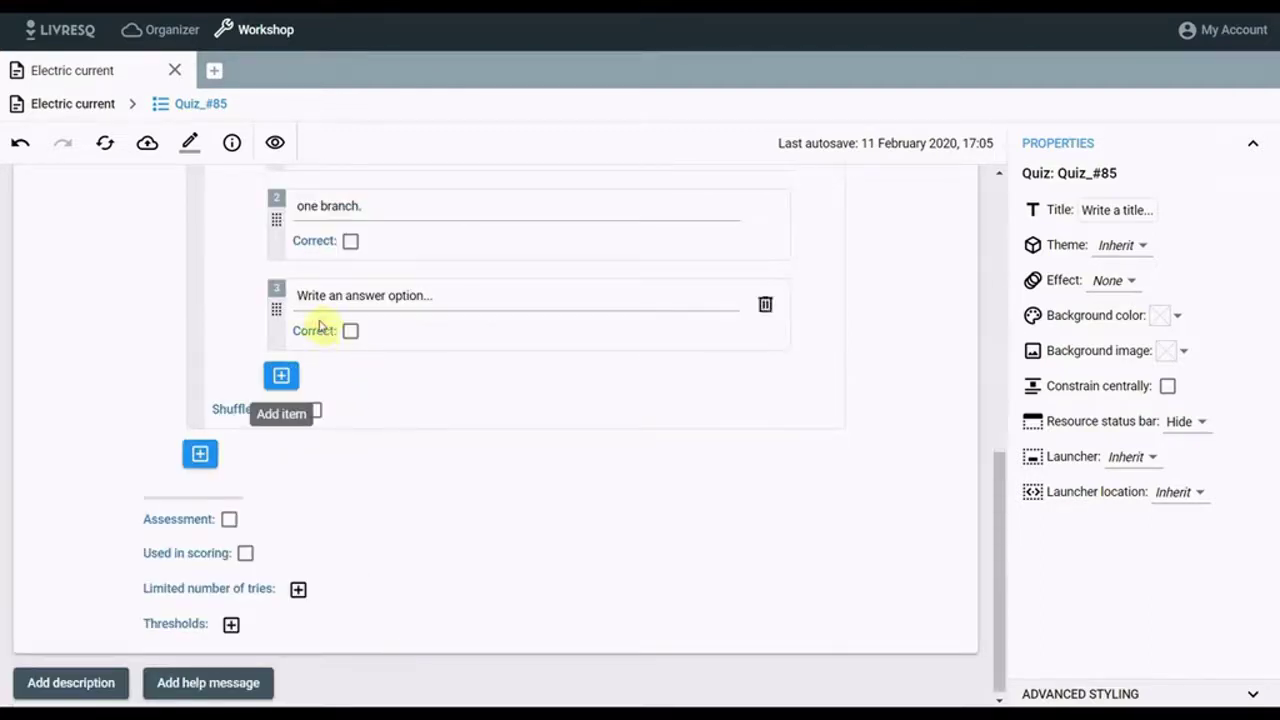
pyautogui.click(306, 295)
pyautogui.write('same current in all branches.')
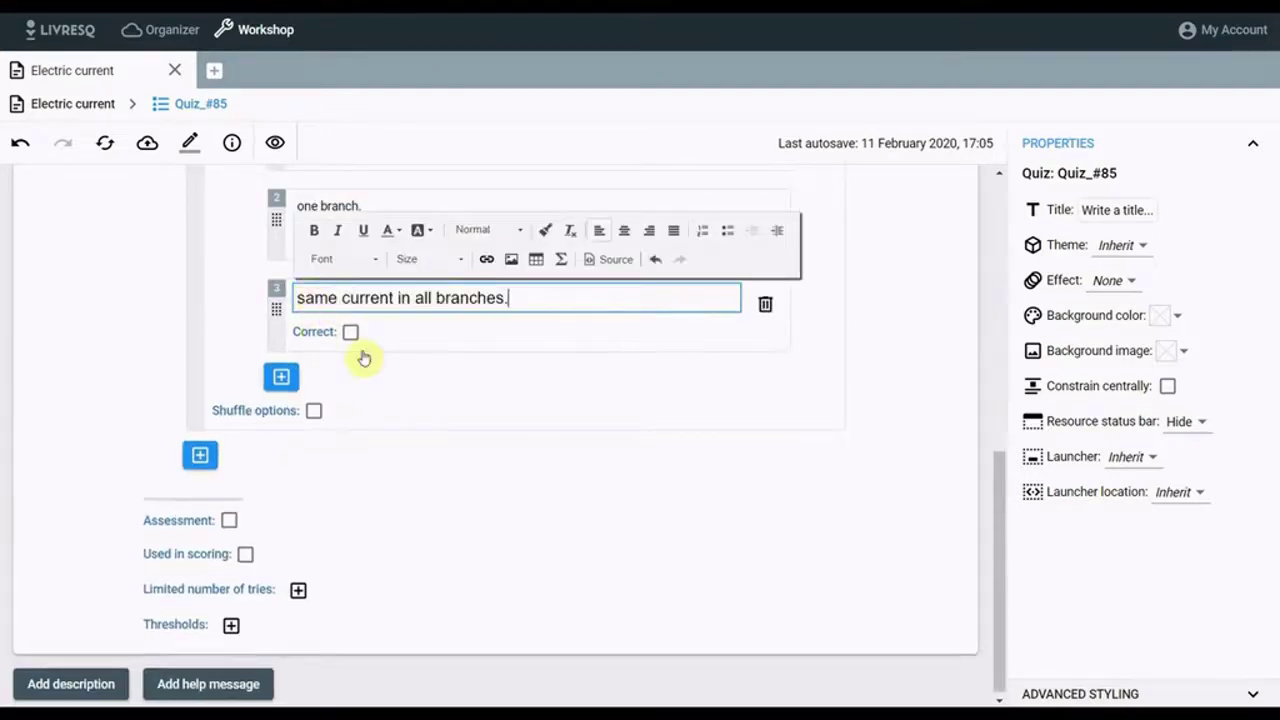
pyautogui.scroll(3, 497, 450)
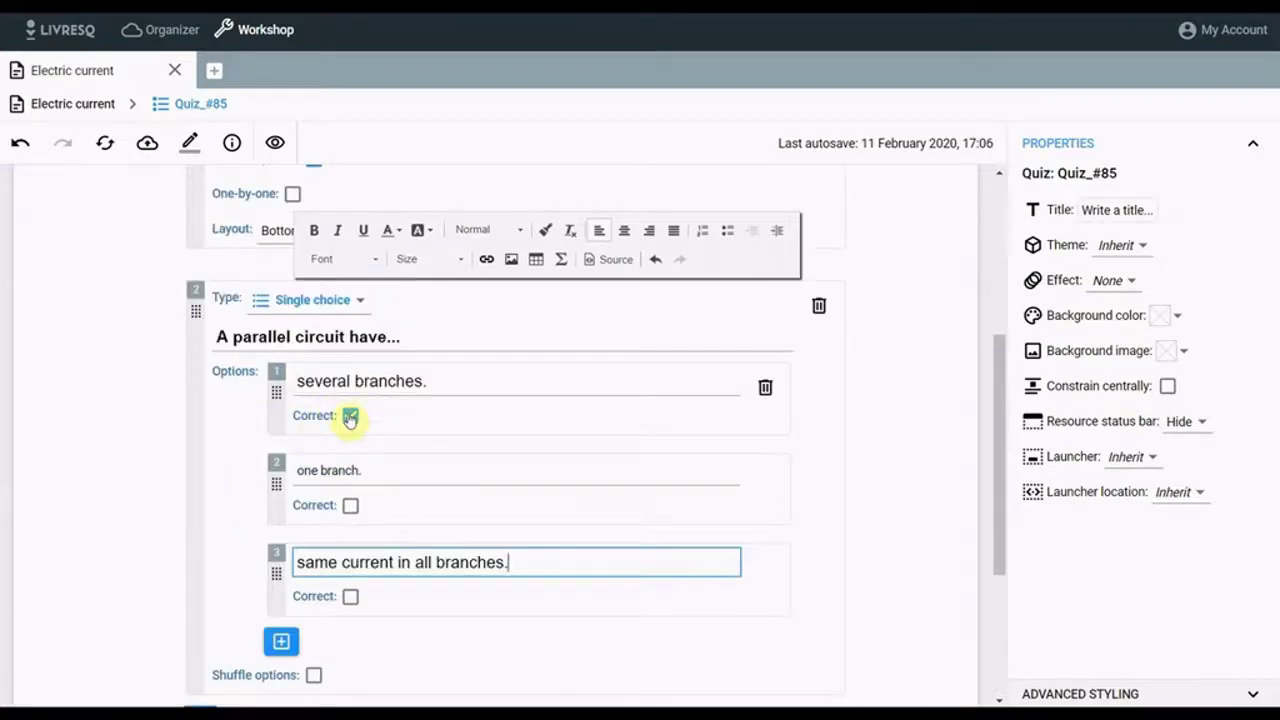
pyautogui.scroll(-2, 350, 475)
pyautogui.scroll(-1, 291, 563)
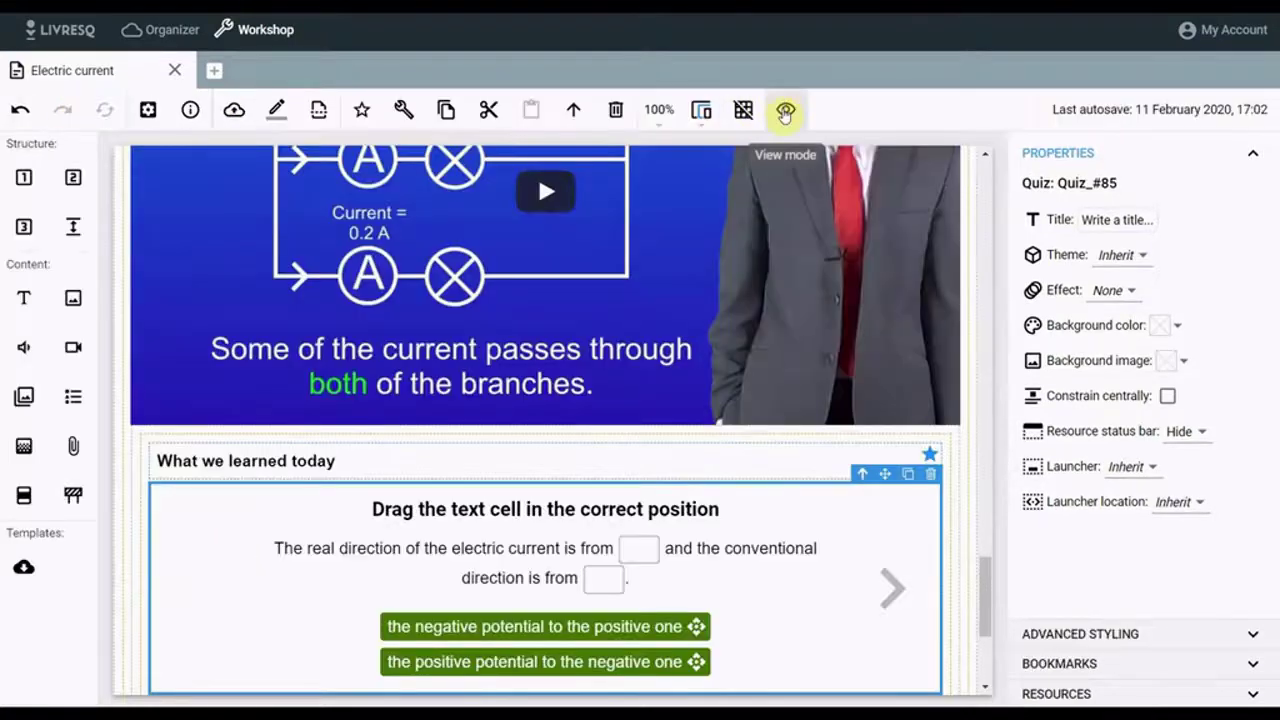
# In preview, drop both current-direction phrases into their blanks, answer 'several branches.', then exit preview
pyautogui.click(786, 109)
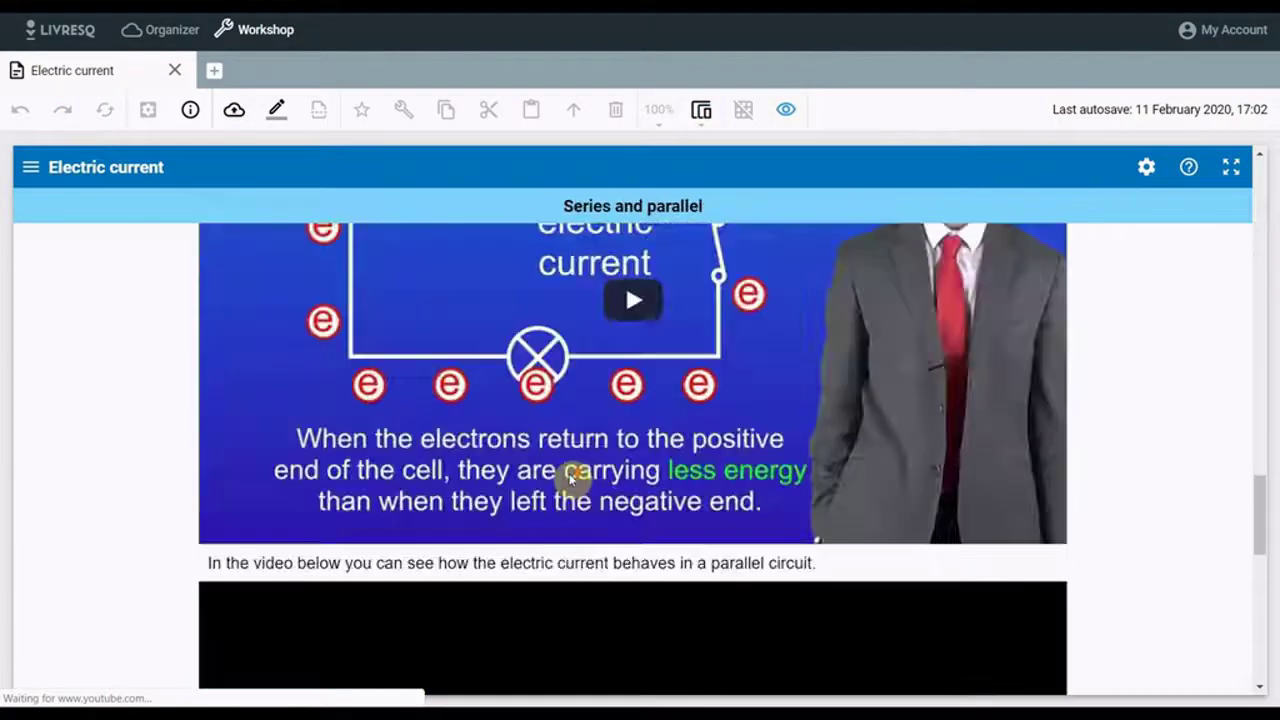
pyautogui.scroll(-10, 572, 478)
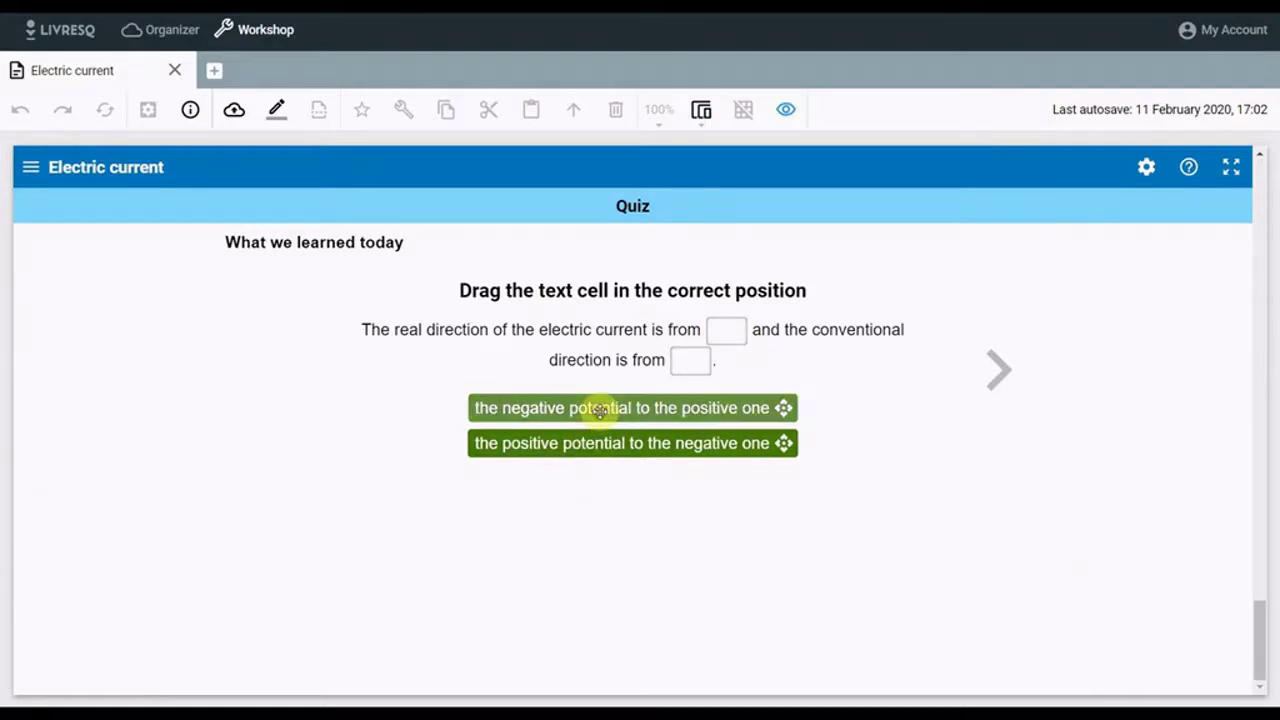
pyautogui.moveTo(600, 410); pyautogui.dragTo(720, 337)
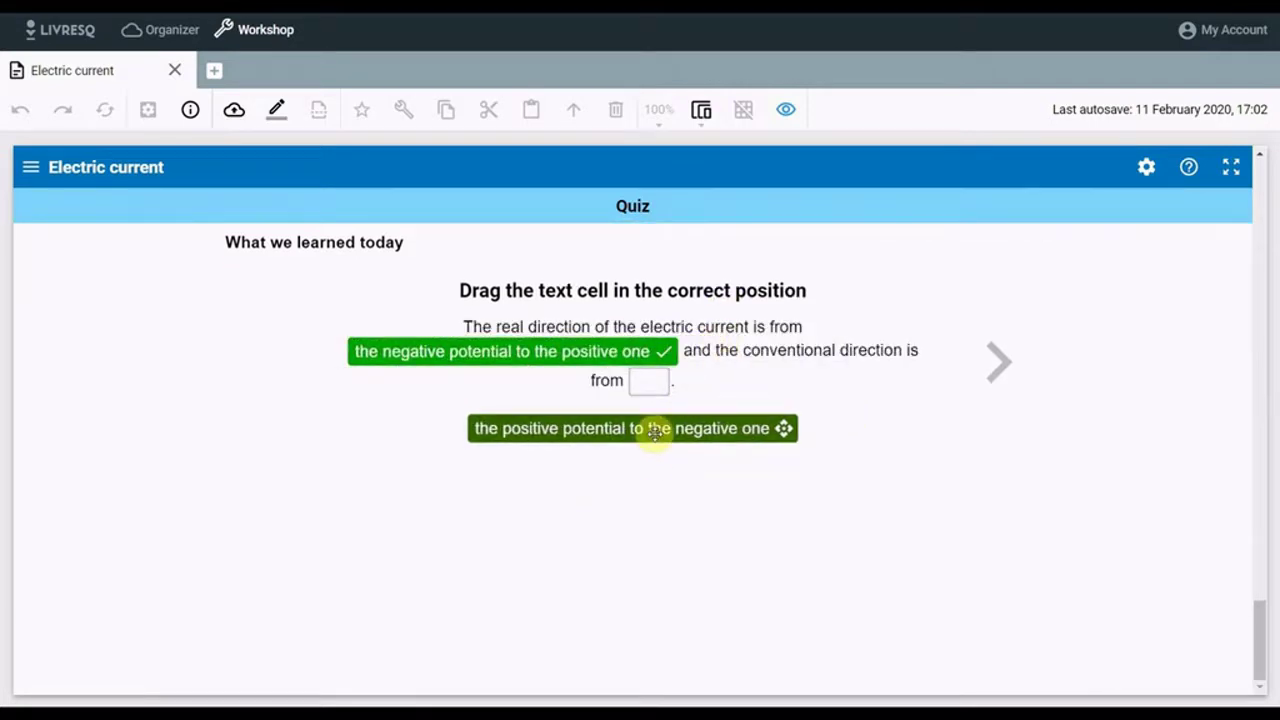
pyautogui.moveTo(655, 432); pyautogui.dragTo(657, 386)
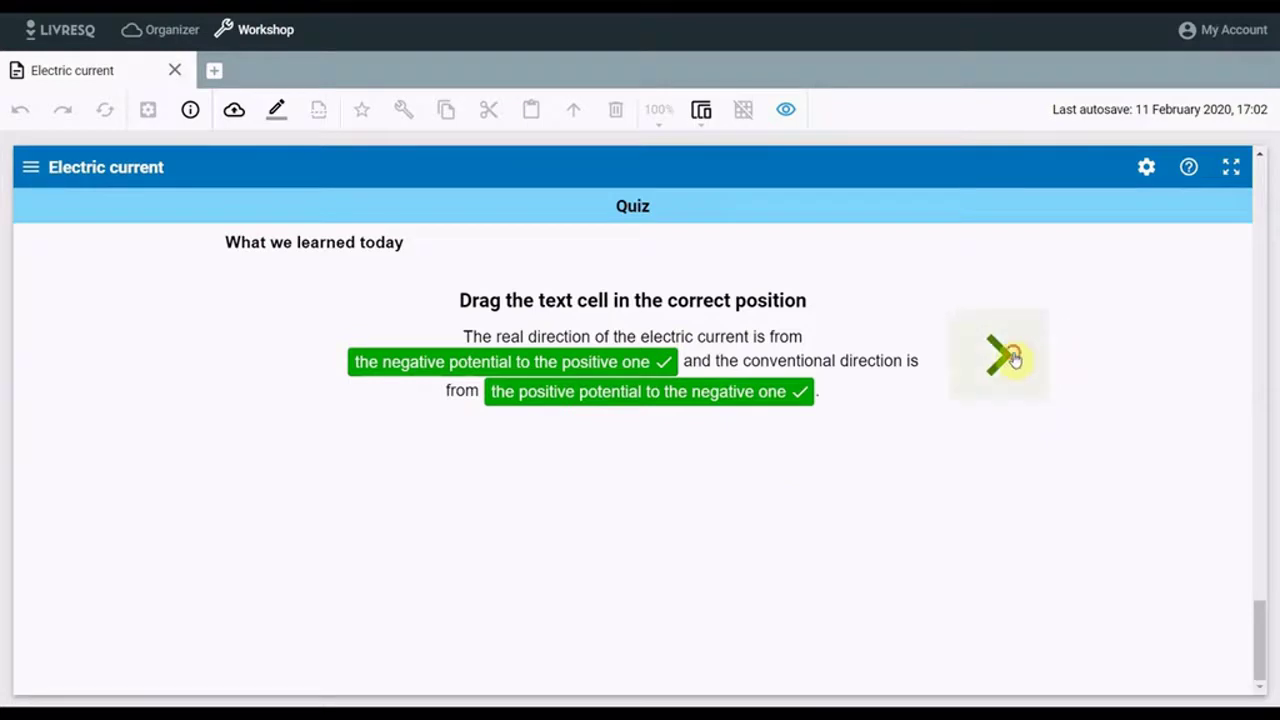
pyautogui.click(1006, 354)
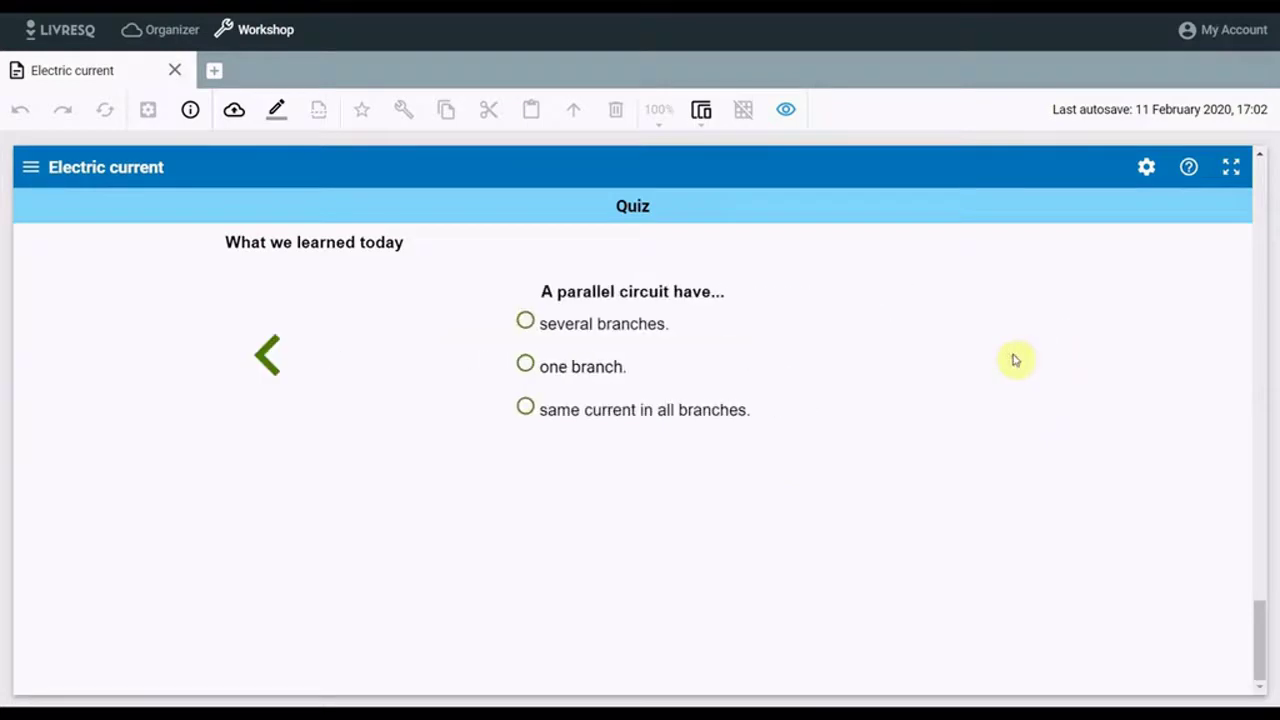
pyautogui.click(526, 322)
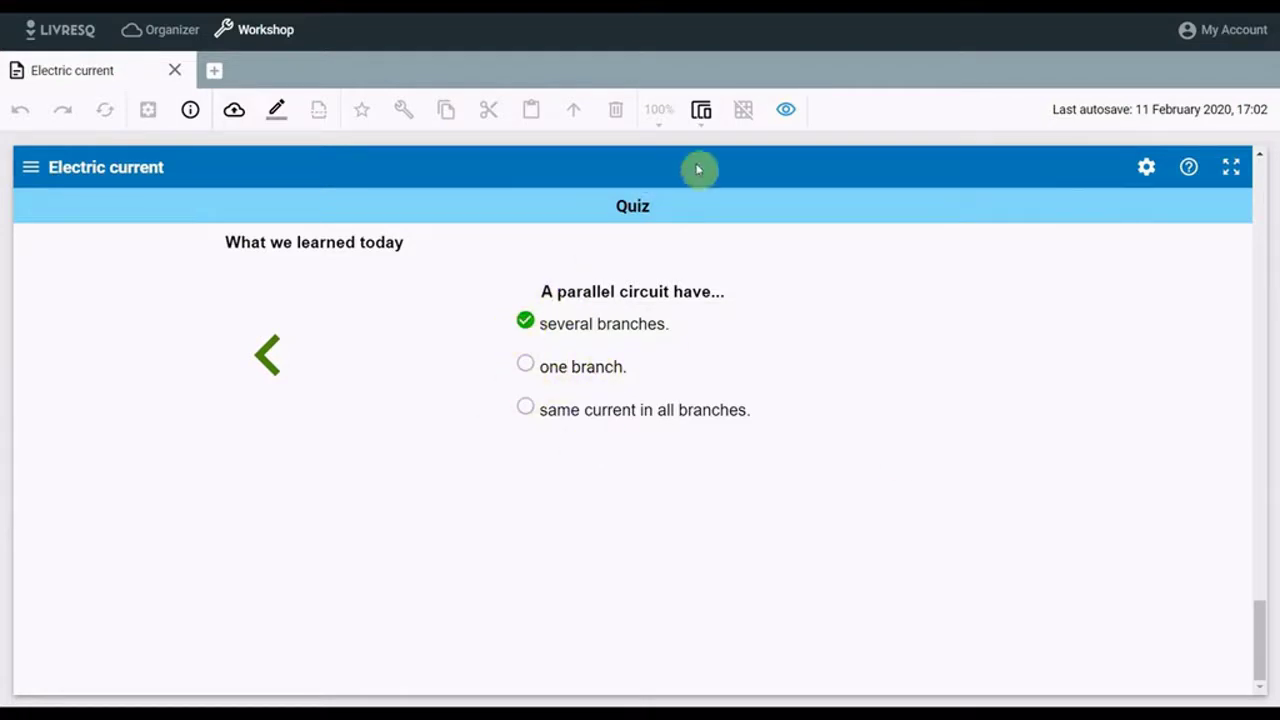
pyautogui.click(785, 110)
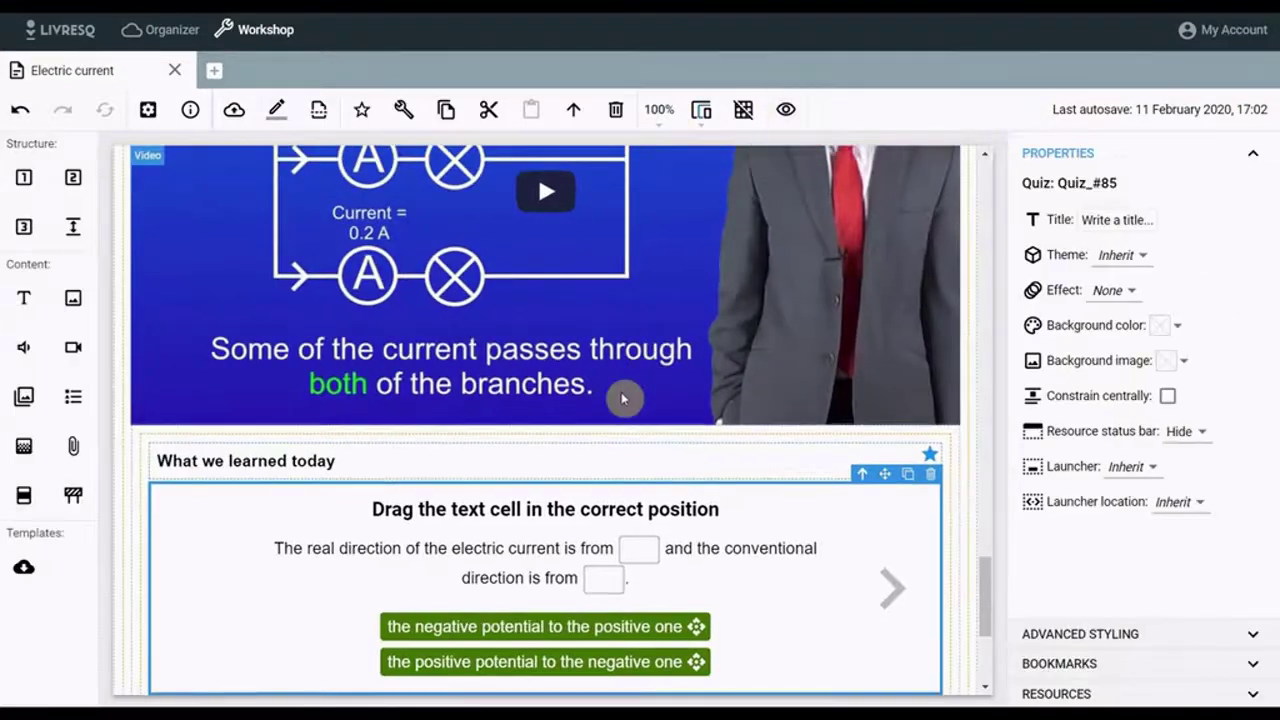
# Give the electric-current definition text box a 'Move from right' entrance effect with a 1000 ms duration
pyautogui.scroll(-3, 629, 477)
pyautogui.scroll(4, 630, 480)
pyautogui.scroll(10, 629, 481)
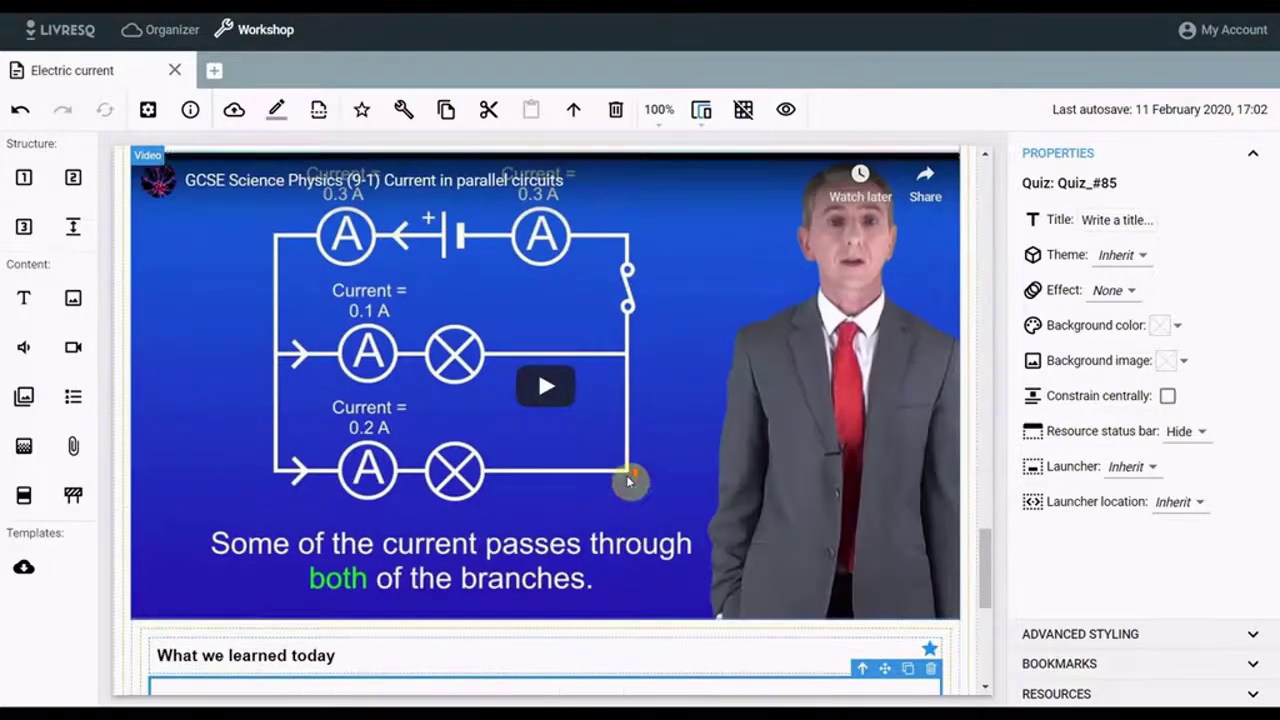
pyautogui.scroll(5, 629, 481)
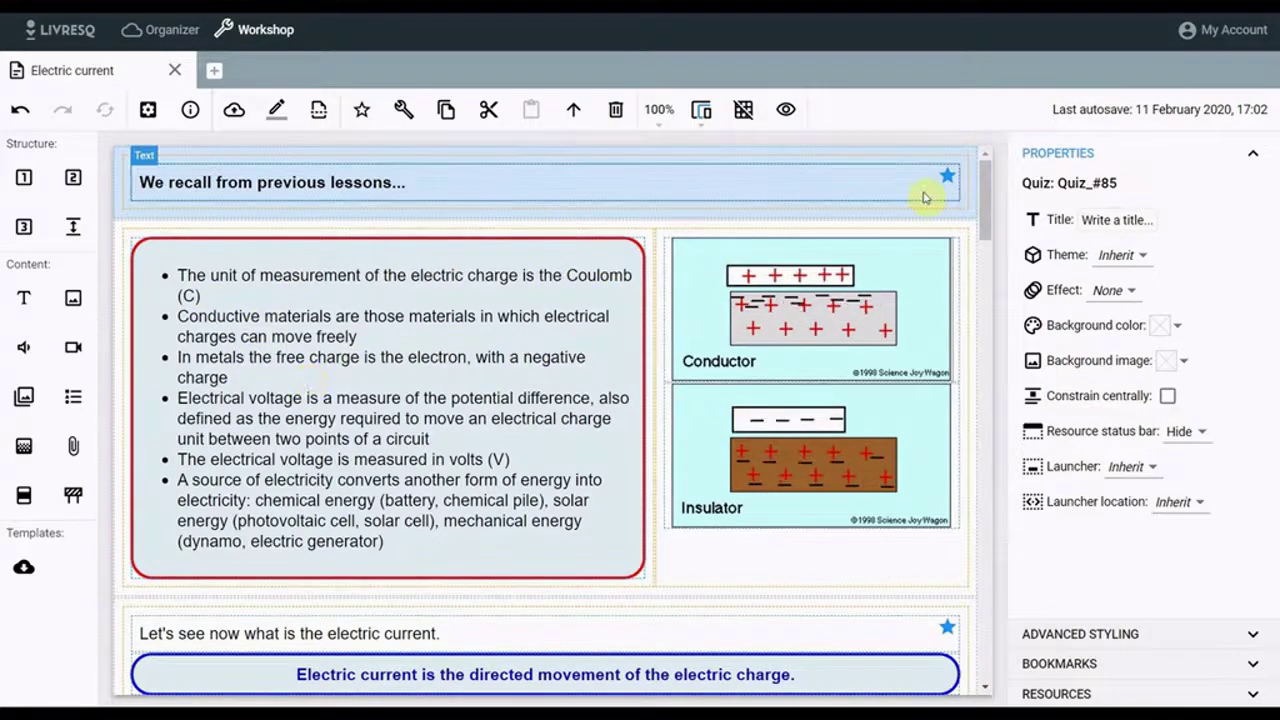
pyautogui.scroll(-1, 951, 300)
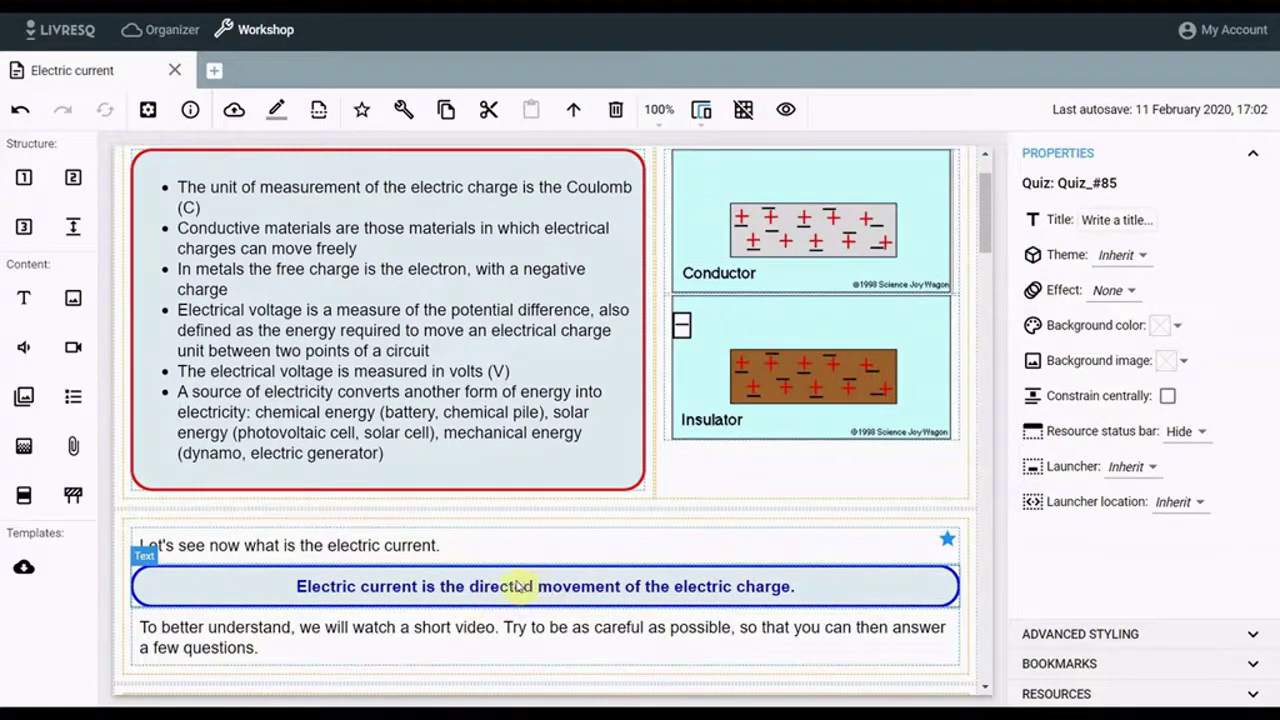
pyautogui.click(516, 583)
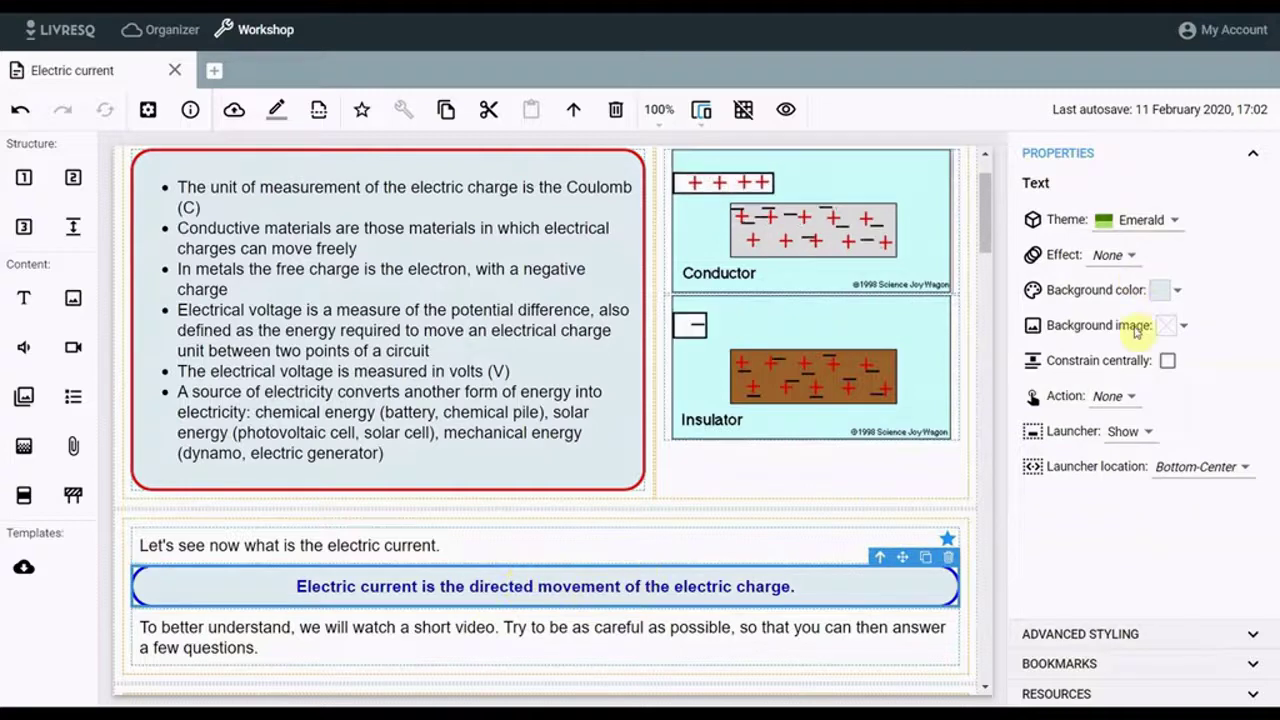
pyautogui.click(1131, 255)
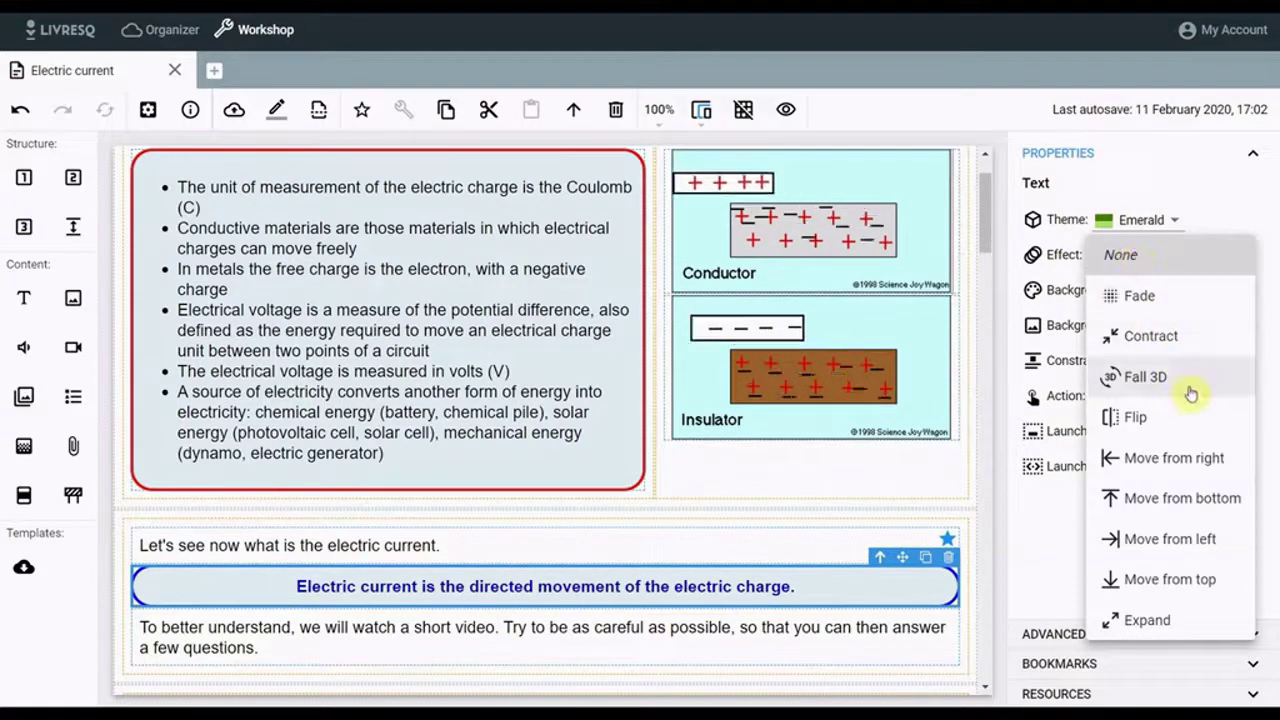
pyautogui.click(1173, 458)
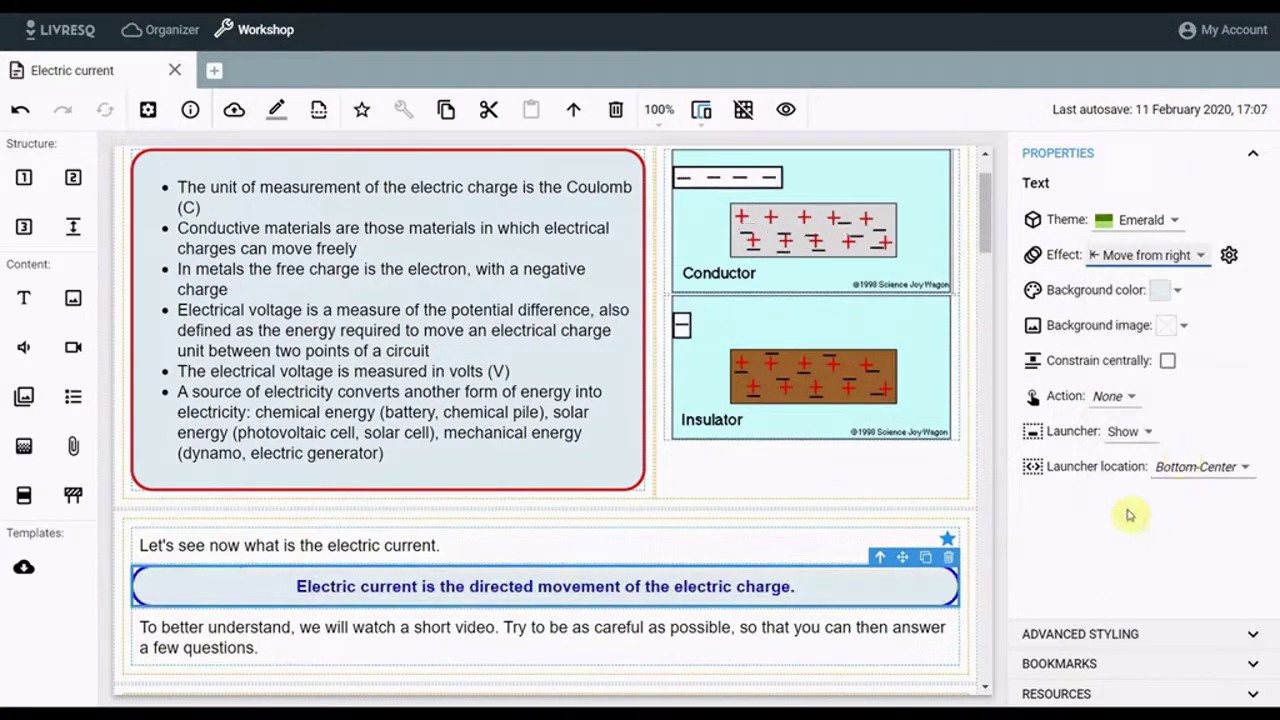
pyautogui.click(1229, 256)
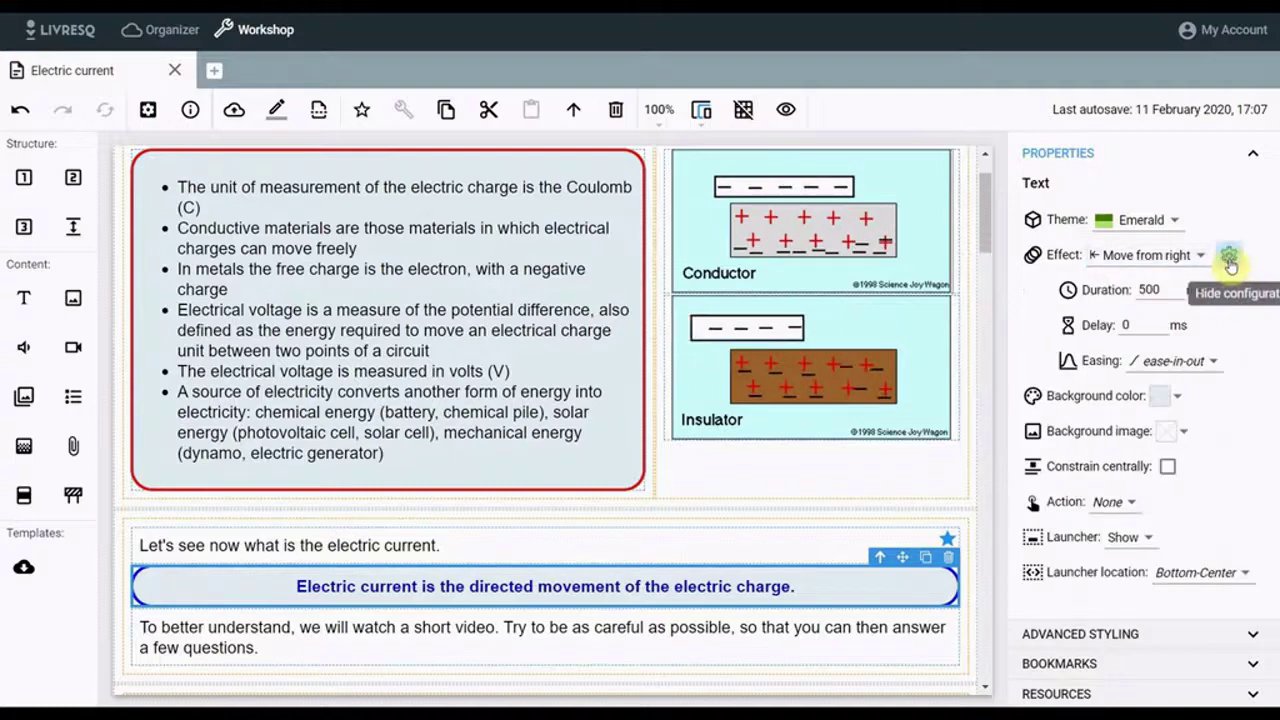
pyautogui.doubleClick(1148, 289)
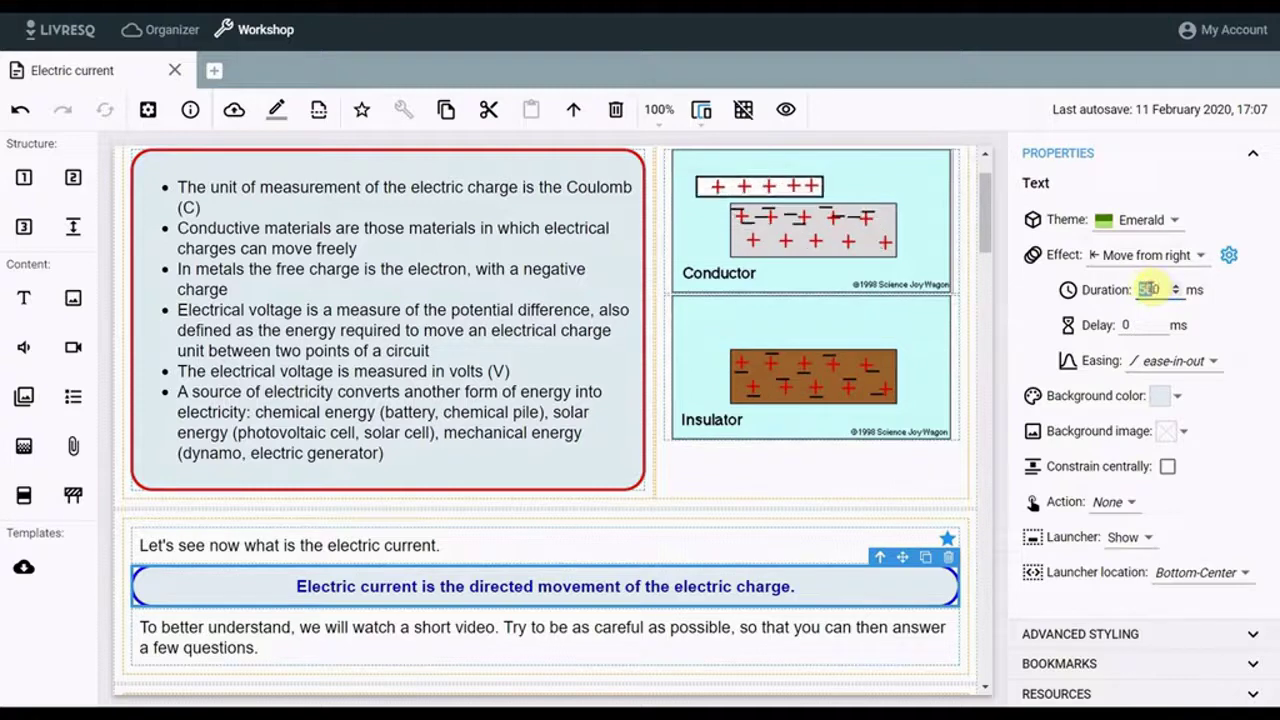
pyautogui.write('1000')
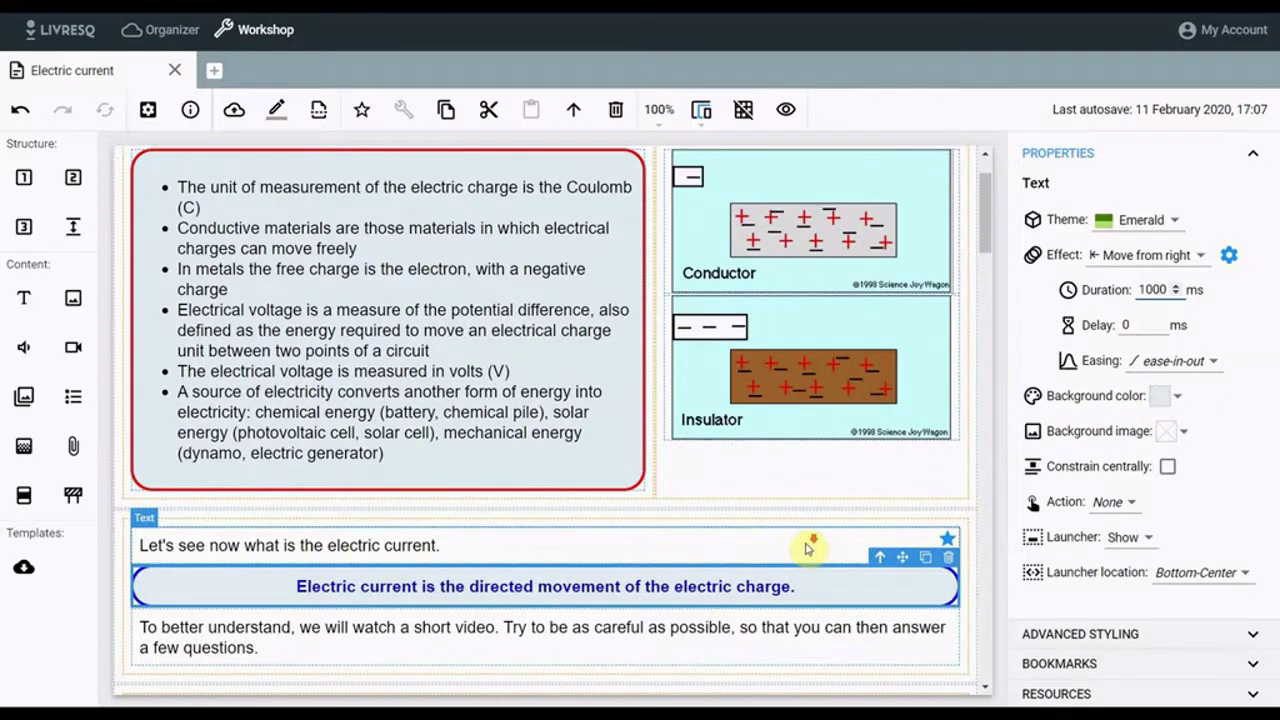
pyautogui.scroll(-3, 800, 545)
pyautogui.scroll(-6, 806, 545)
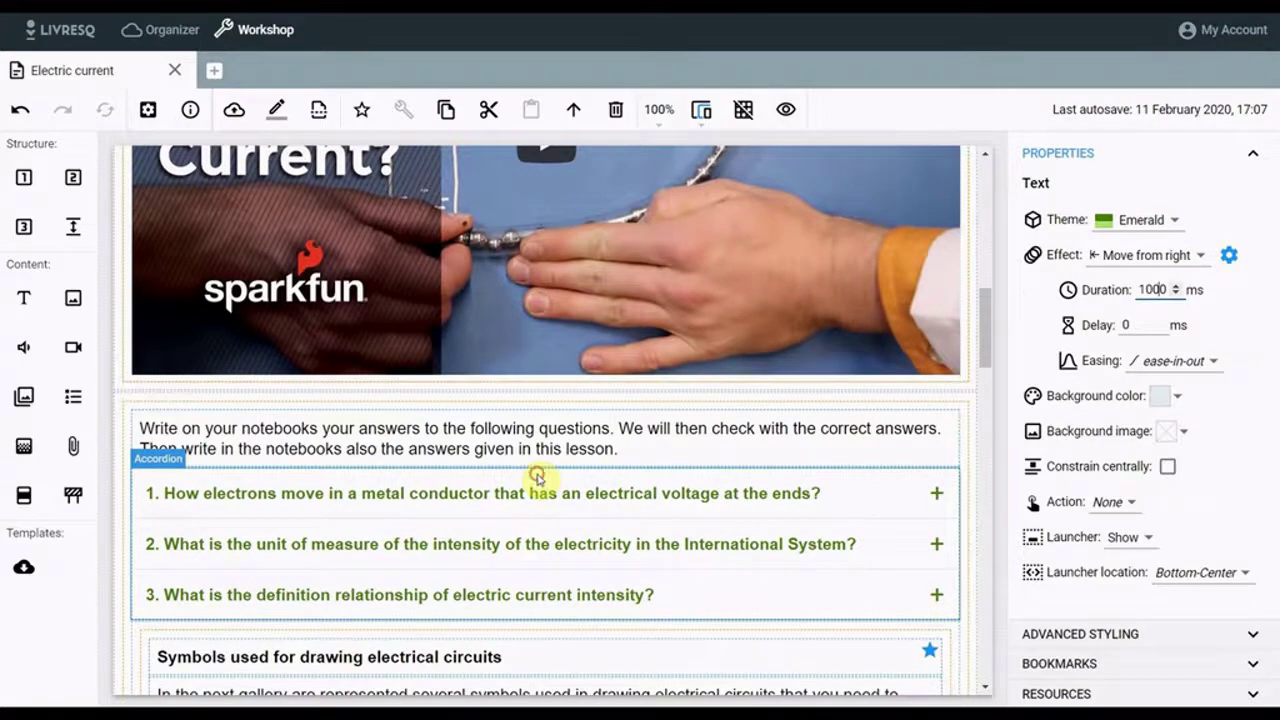
# Give the notebook-questions accordion a 'Move from bottom' entrance and start editing its duration
pyautogui.click(537, 476)
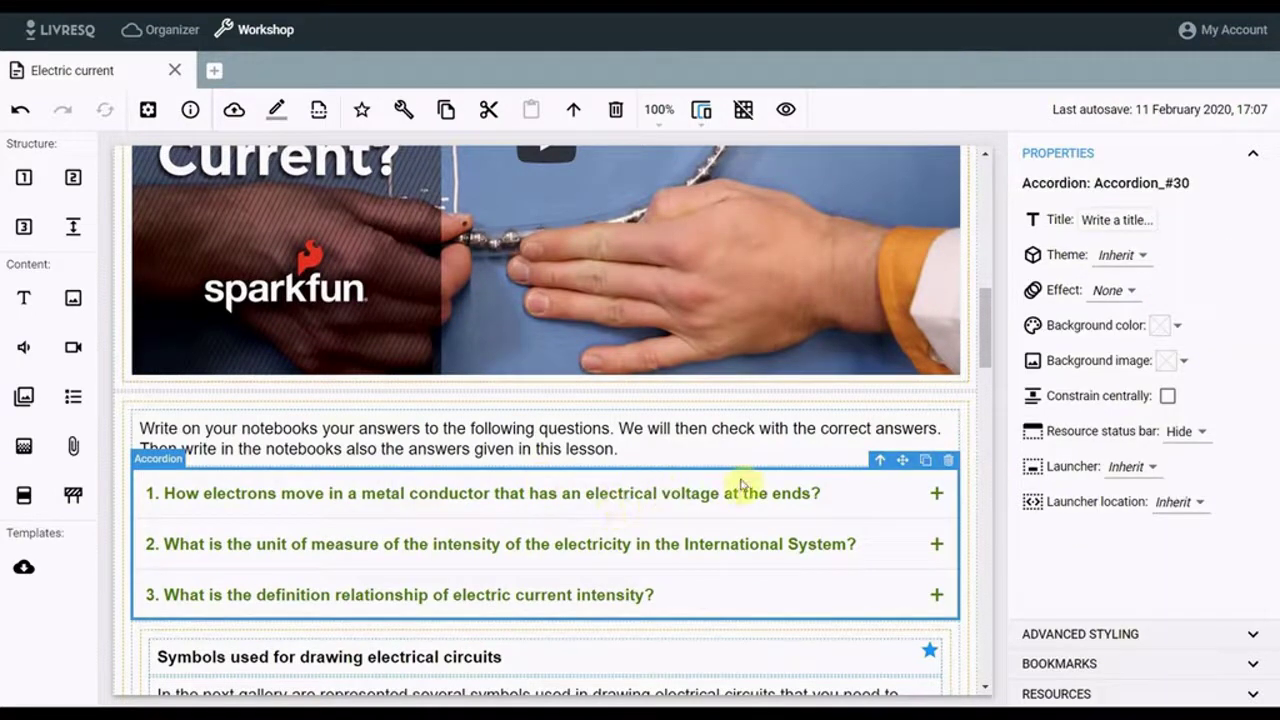
pyautogui.click(1133, 292)
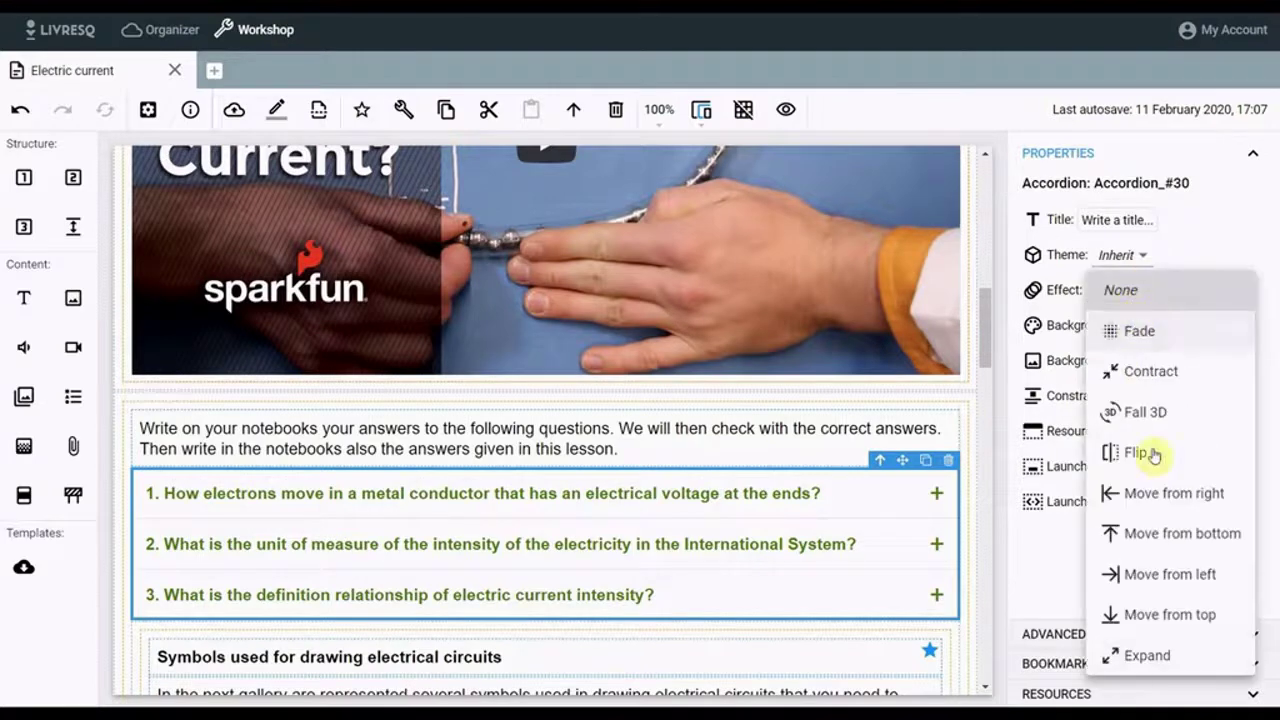
pyautogui.click(1158, 535)
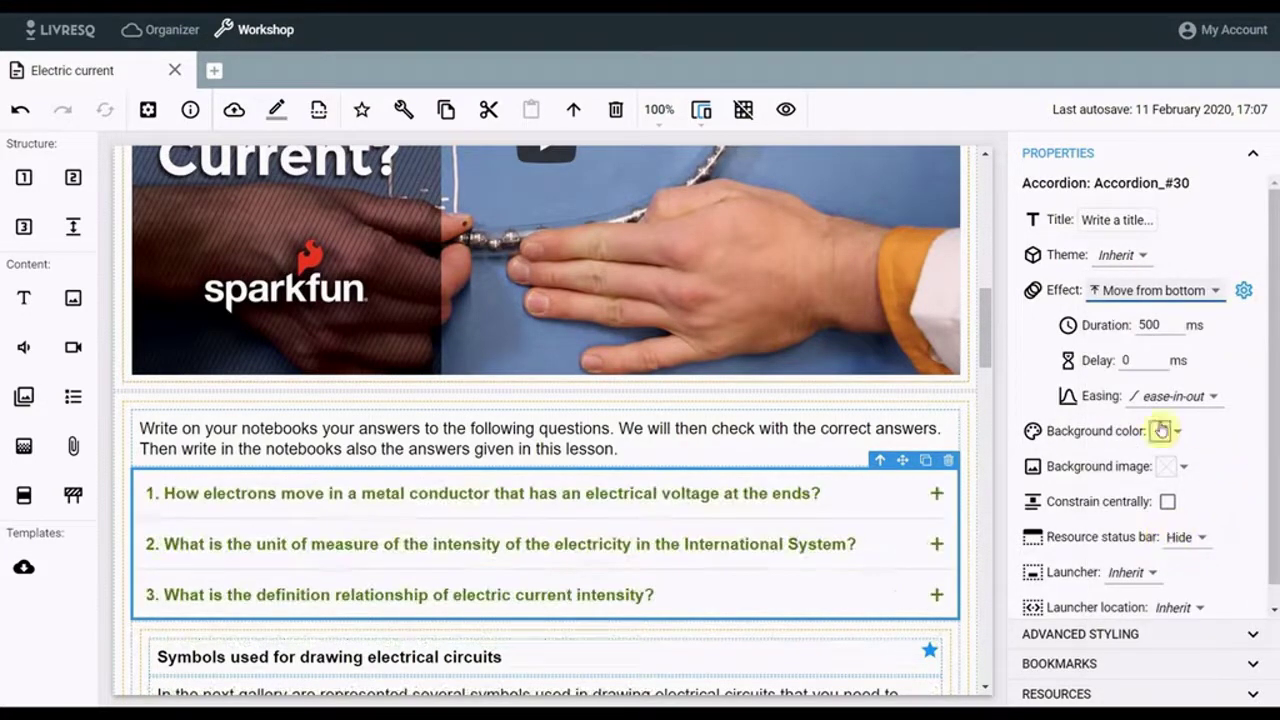
pyautogui.click(1142, 325)
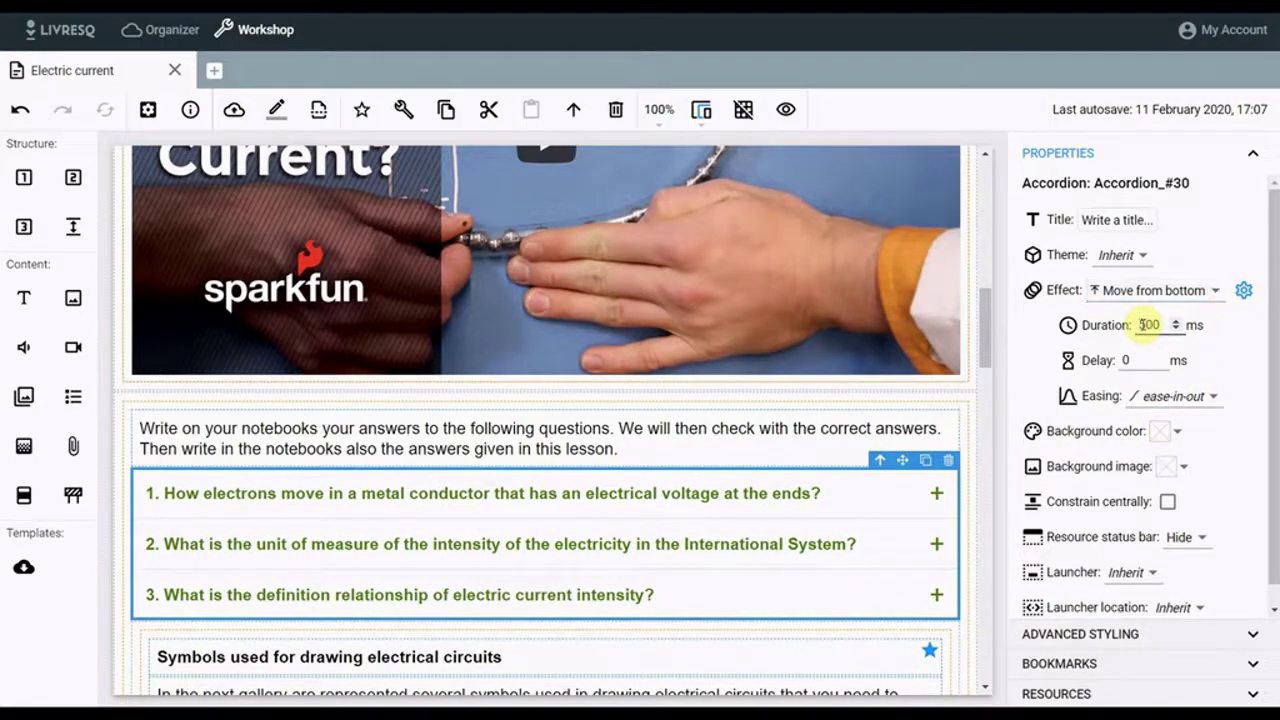
# Complete the 1500 ms duration, then preview the lesson as a learner down to the closing quiz
pyautogui.write('15')
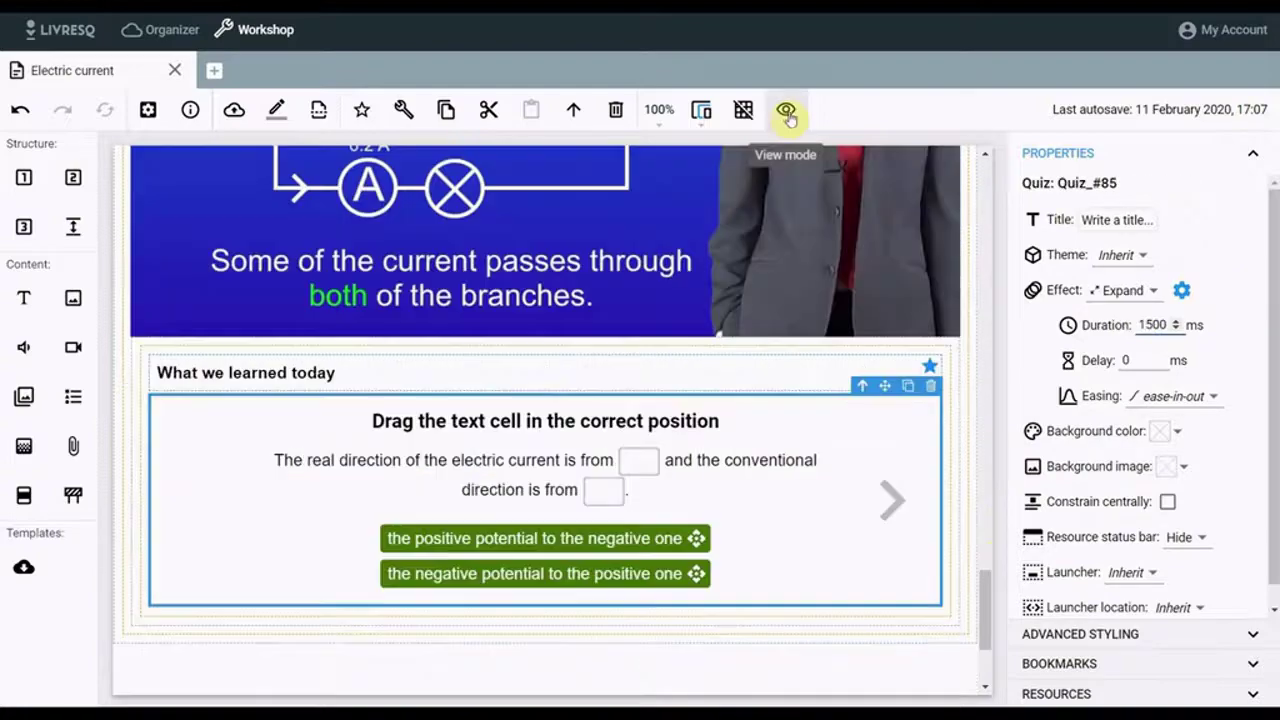
pyautogui.click(786, 112)
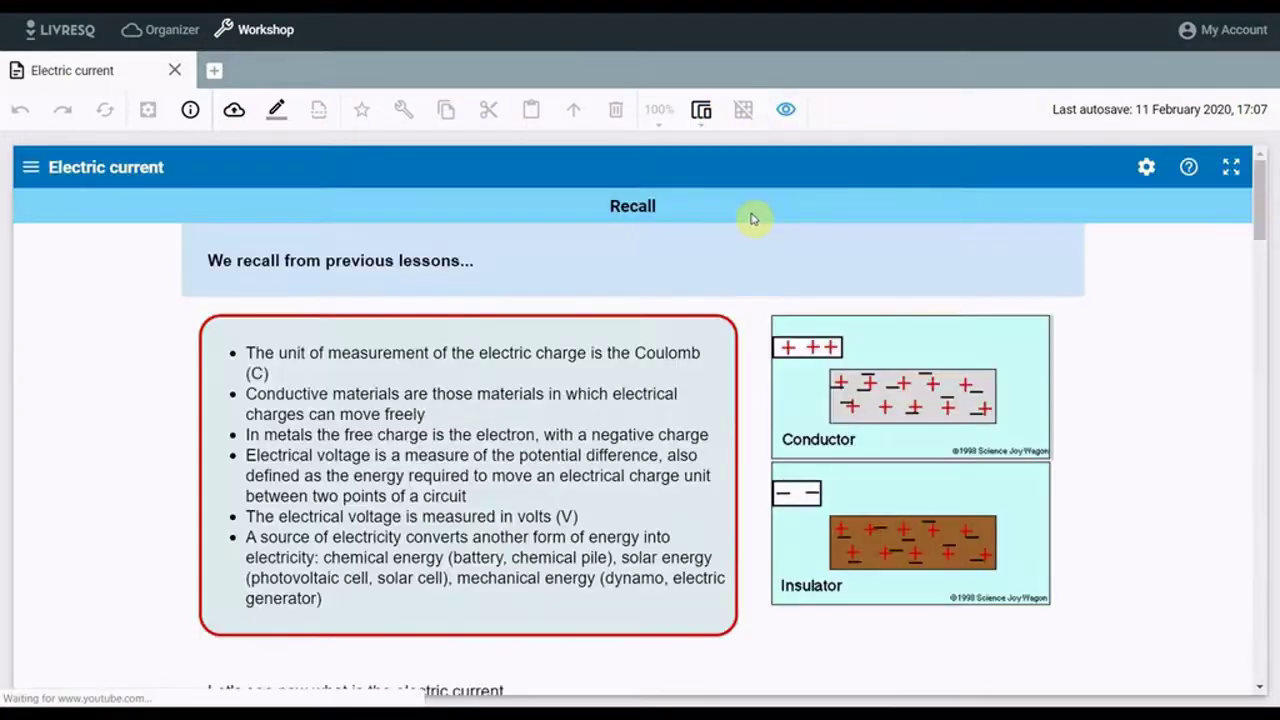
pyautogui.scroll(-3, 937, 297)
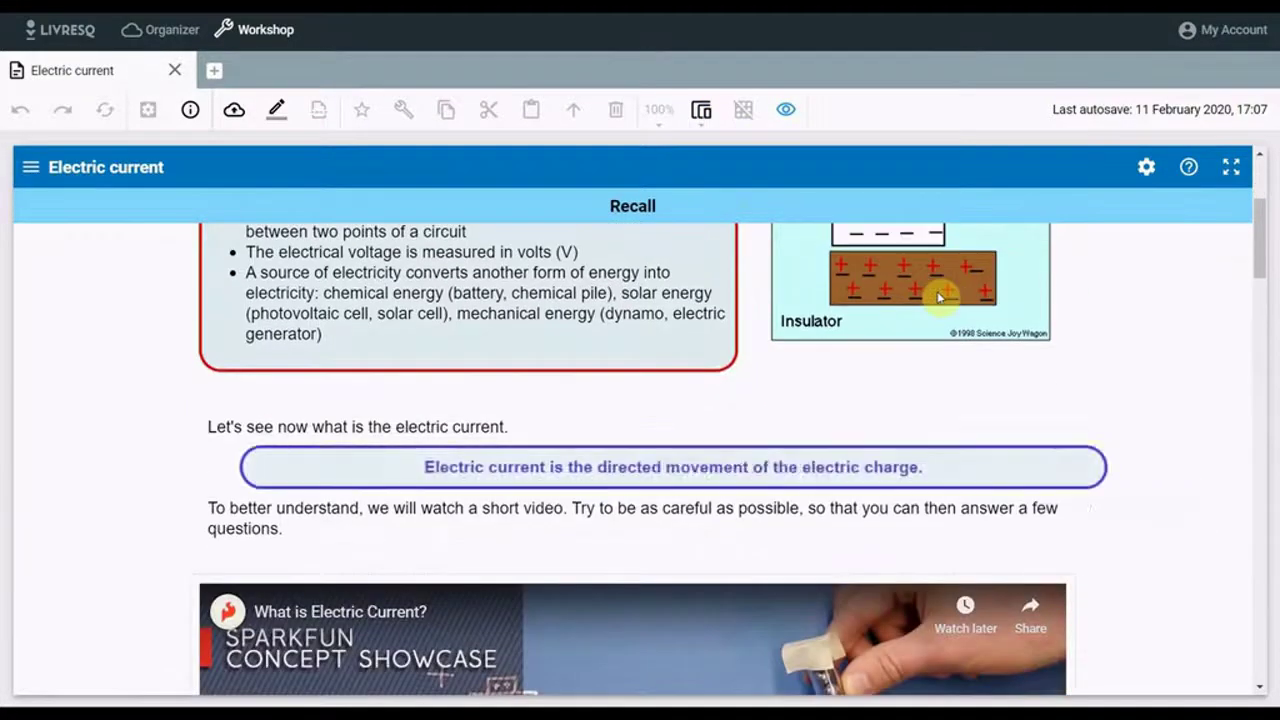
pyautogui.scroll(-6, 940, 297)
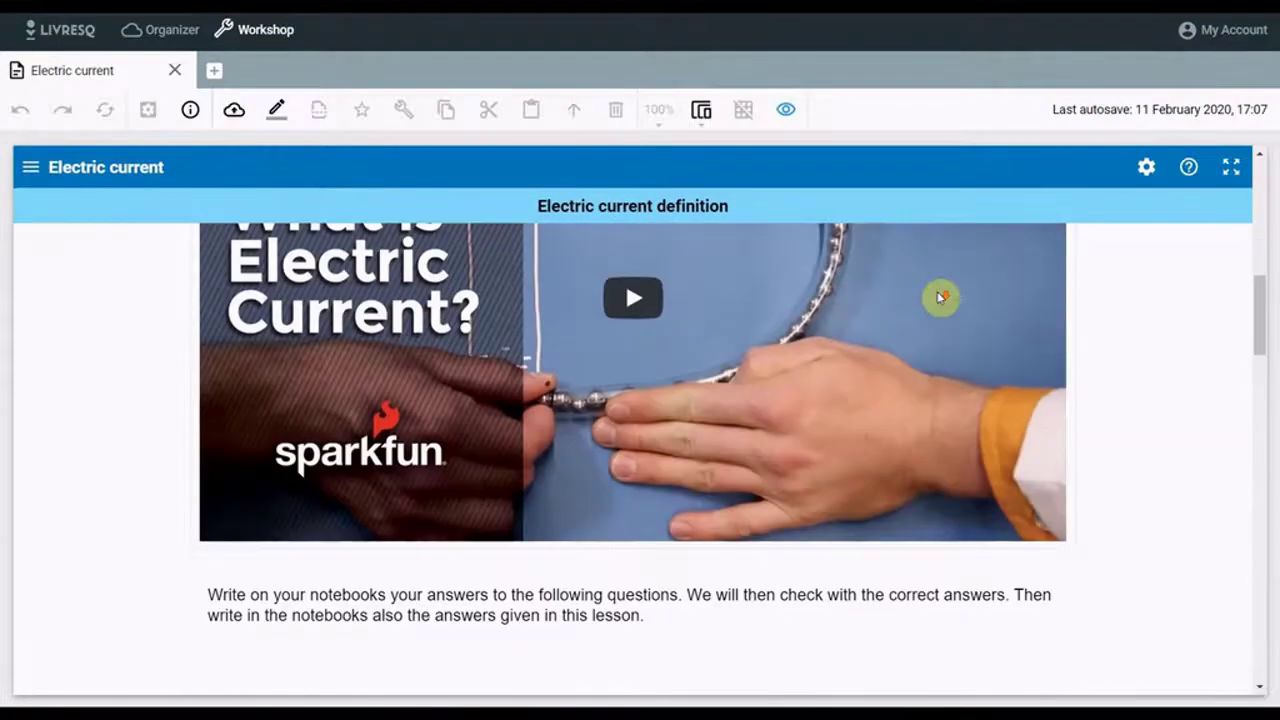
pyautogui.scroll(-8, 940, 297)
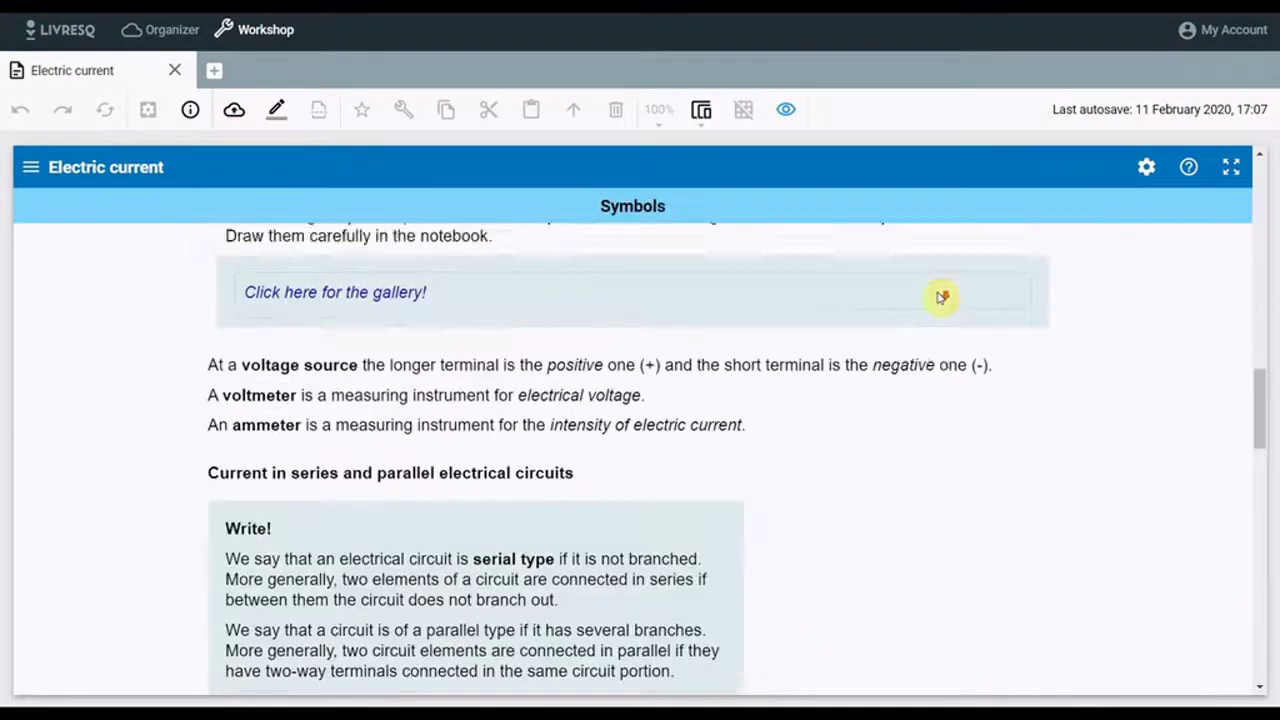
pyautogui.scroll(-5, 940, 297)
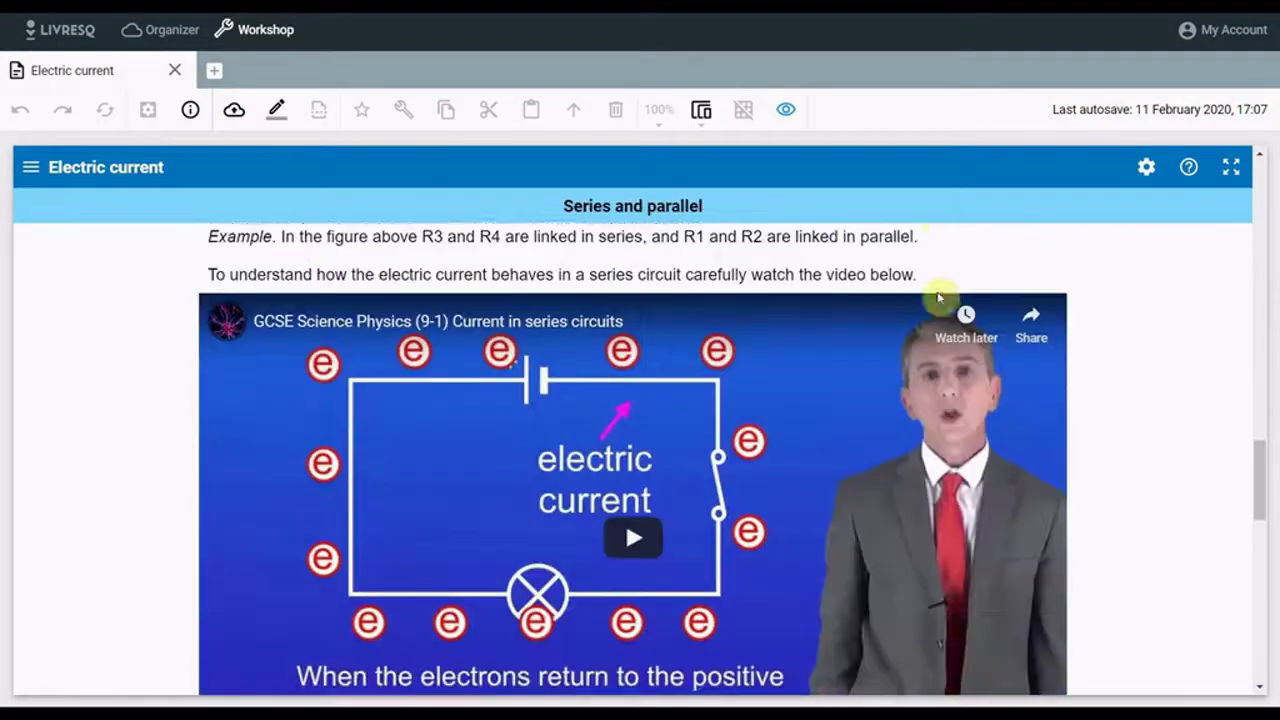
pyautogui.scroll(-9, 940, 297)
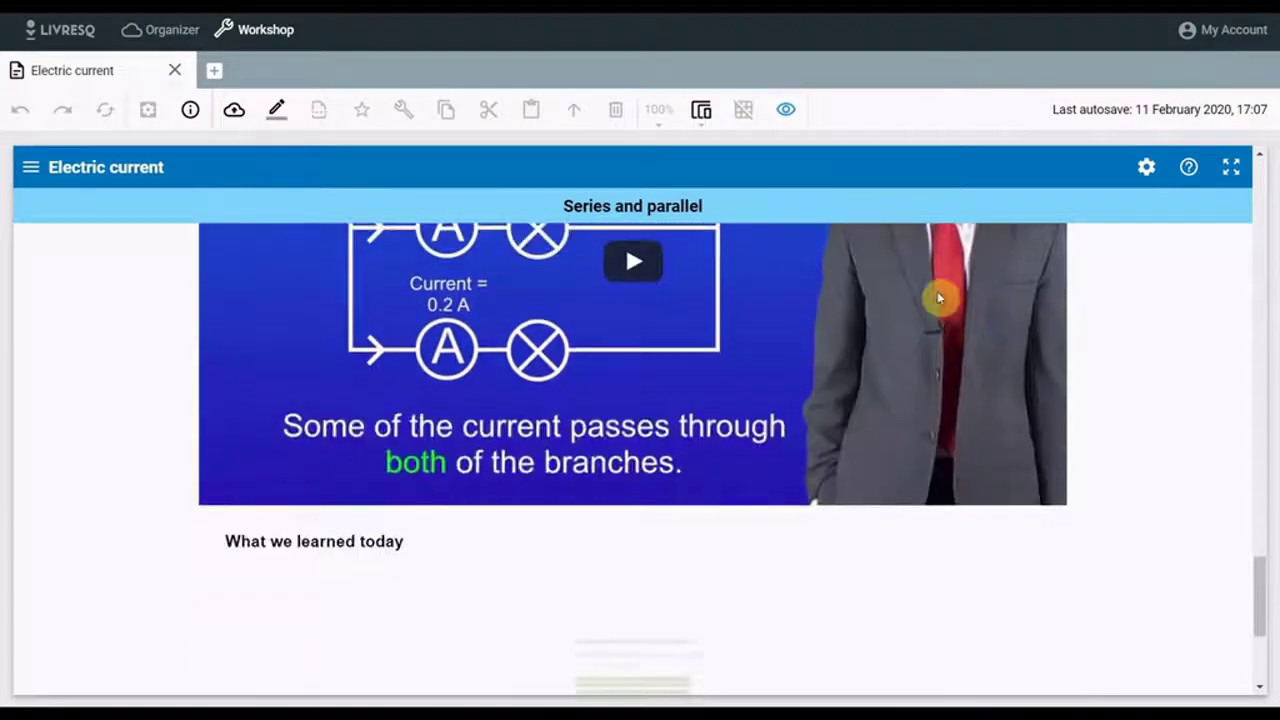
pyautogui.scroll(-2, 940, 297)
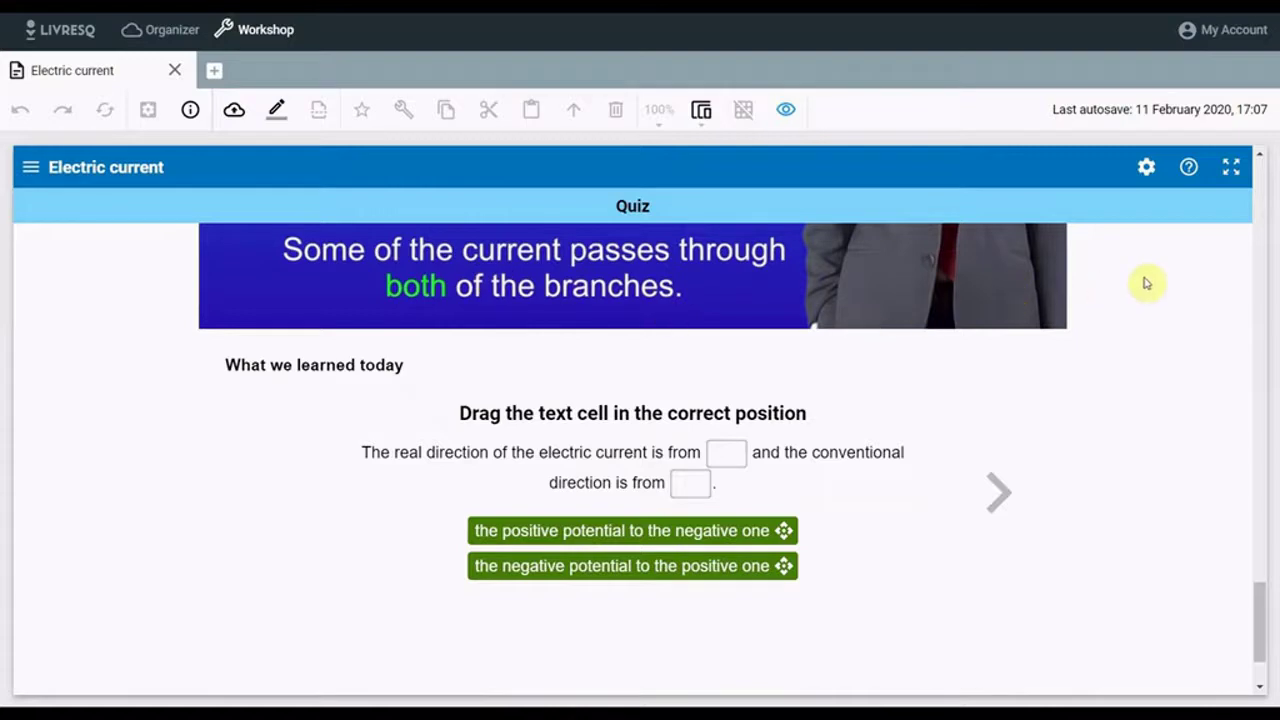
# Leave View mode and create a new project, Project_#16, in the Electric current folder, renamed 'Electric current'
pyautogui.click(786, 114)
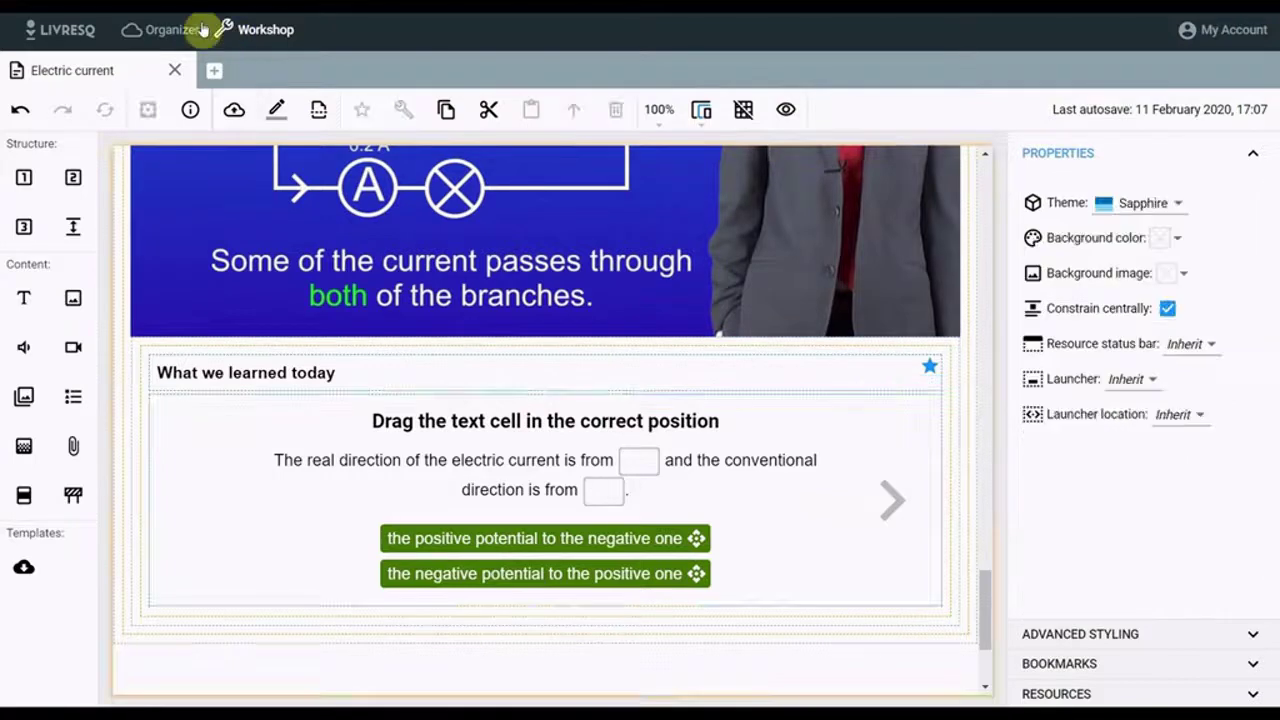
pyautogui.click(168, 31)
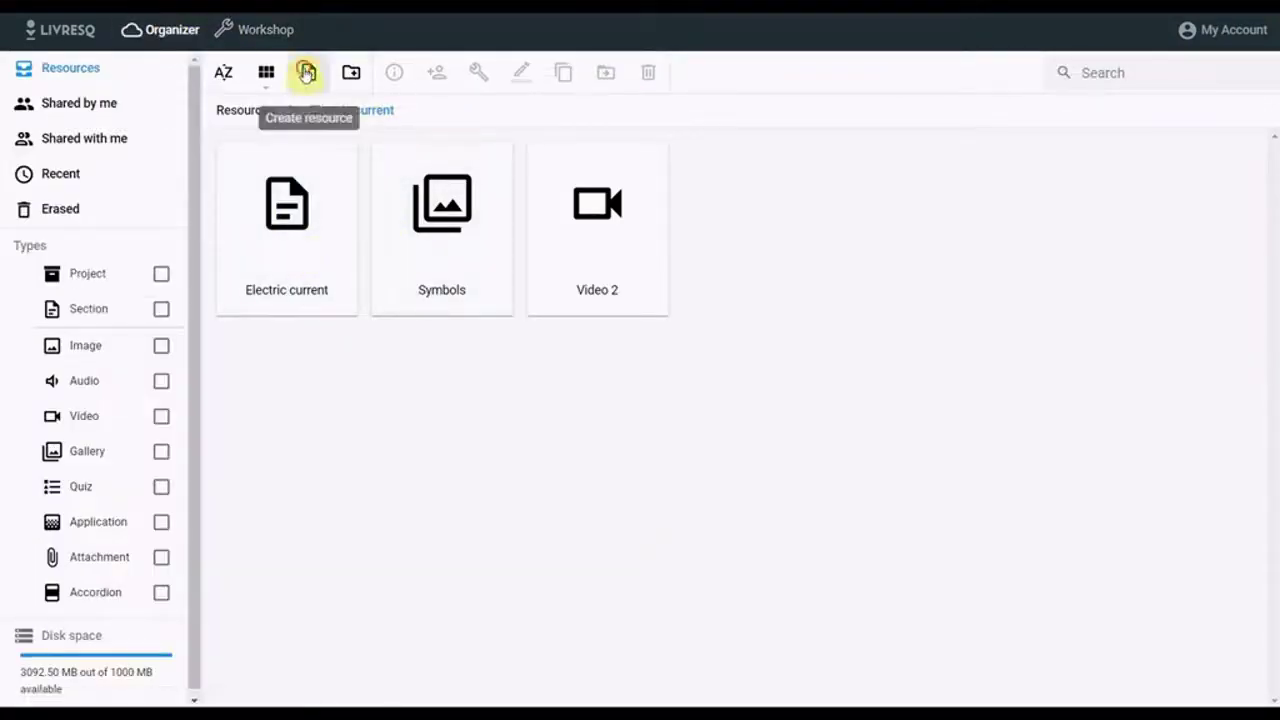
pyautogui.click(306, 72)
pyautogui.click(463, 148)
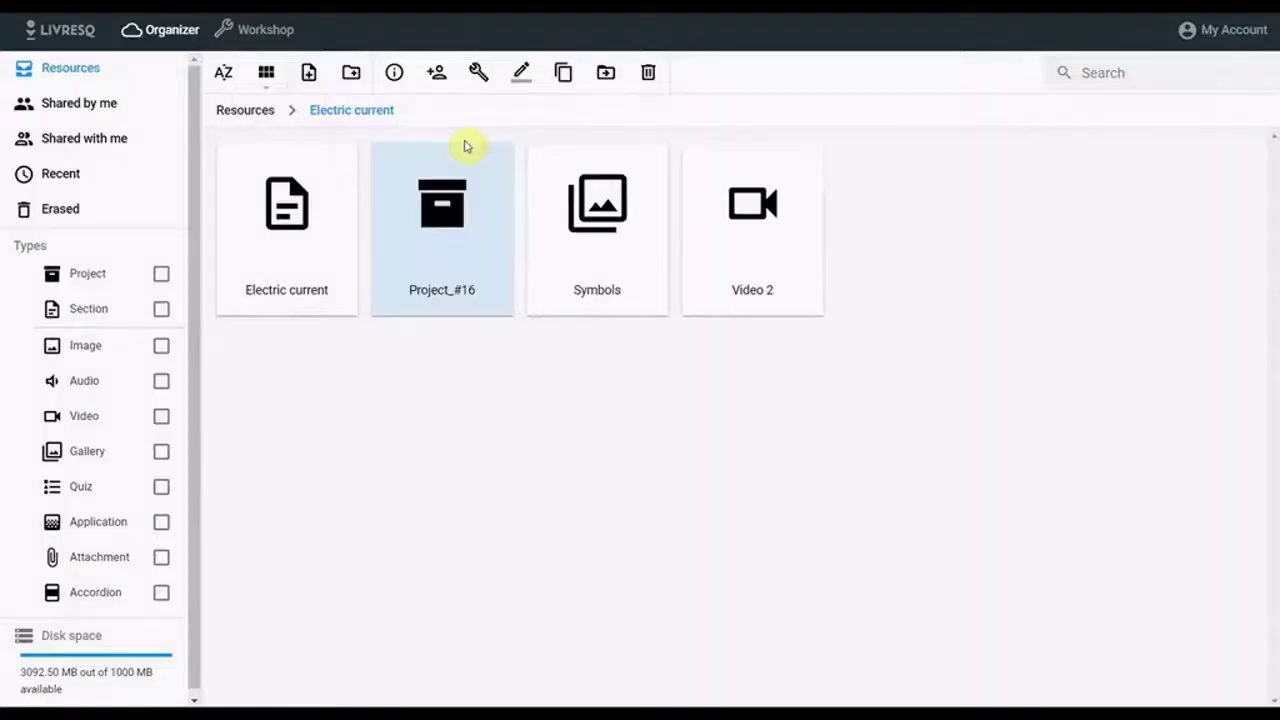
pyautogui.click(521, 72)
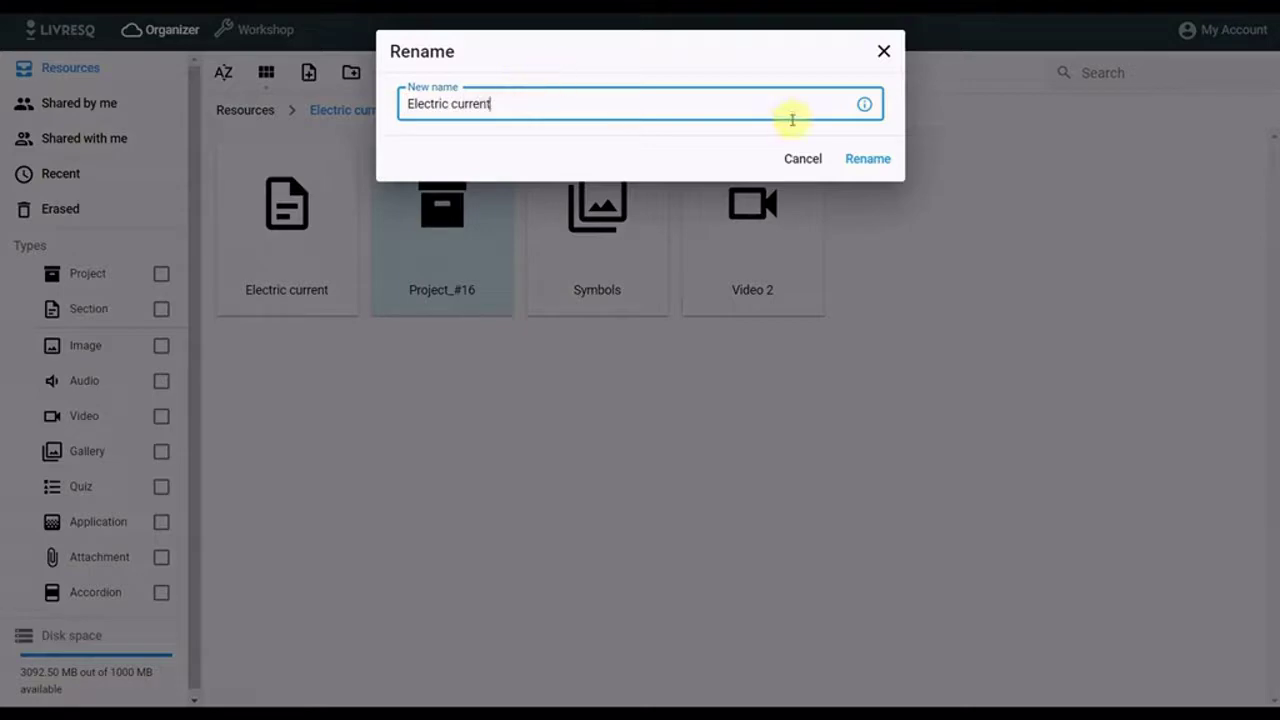
pyautogui.click(864, 164)
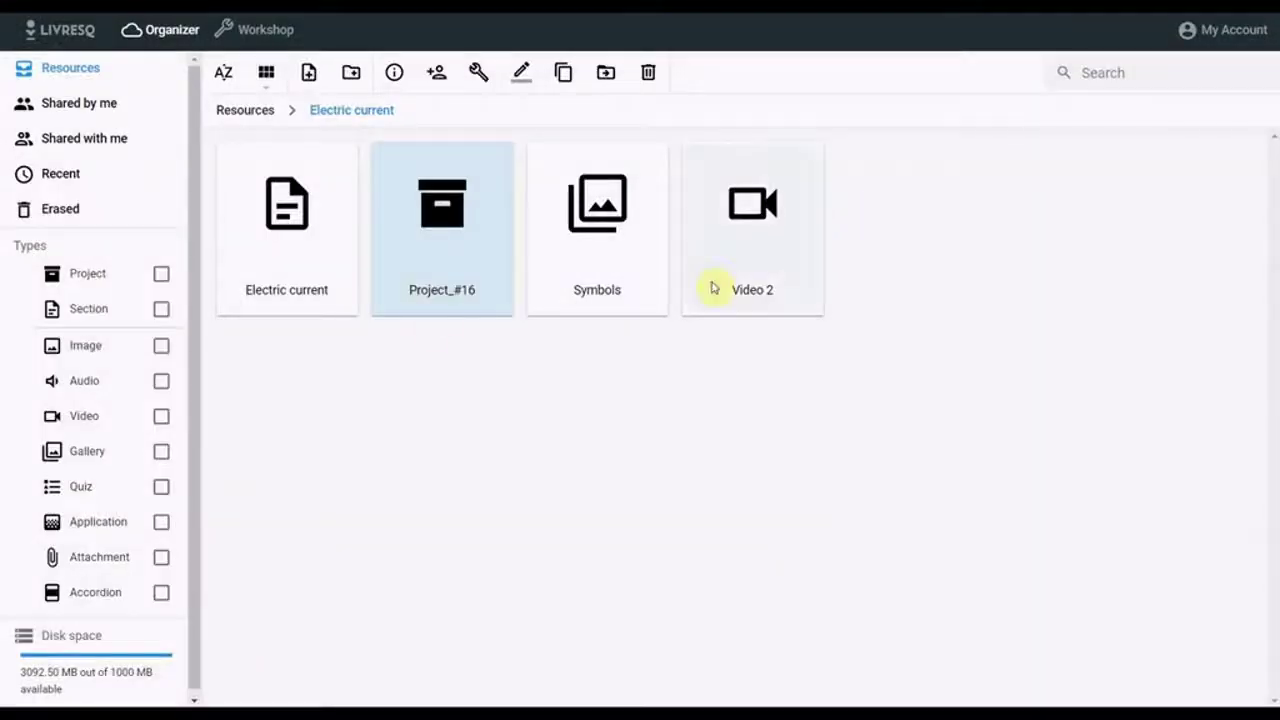
# Insert the saved 'Copy of Copy of Electric current' section into the project and delete Section_#2
pyautogui.doubleClick(447, 237)
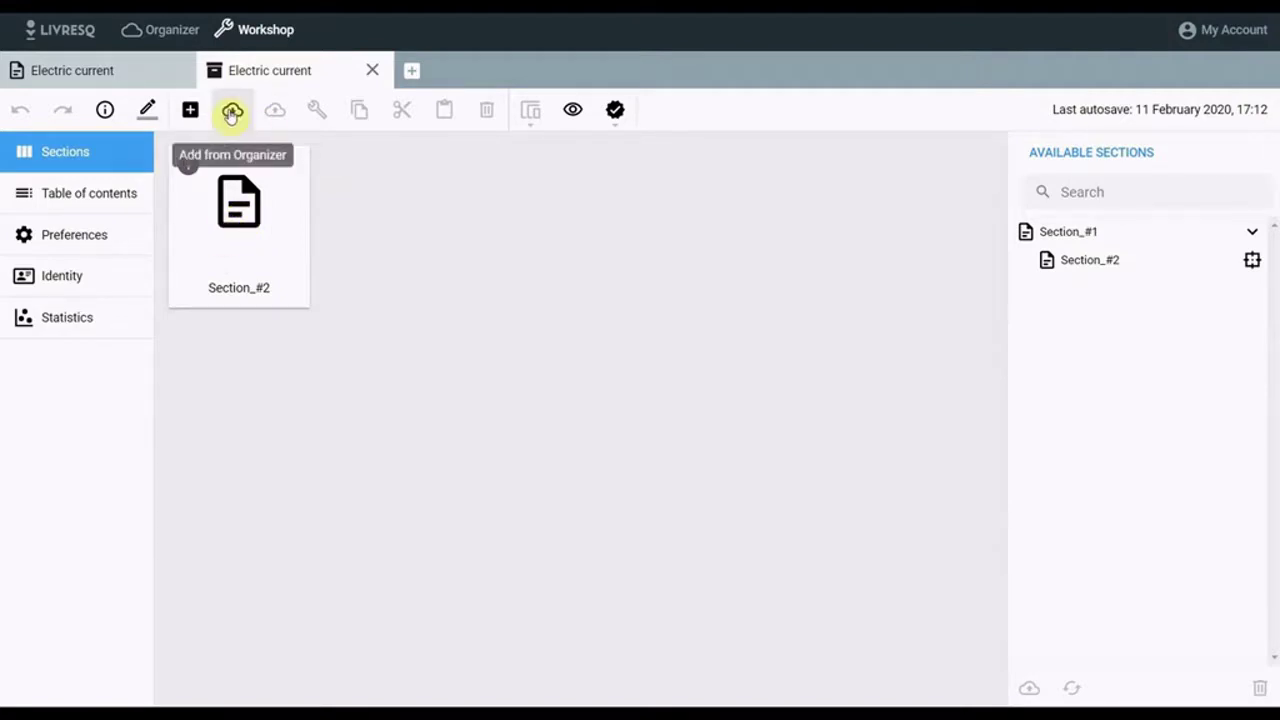
pyautogui.click(231, 112)
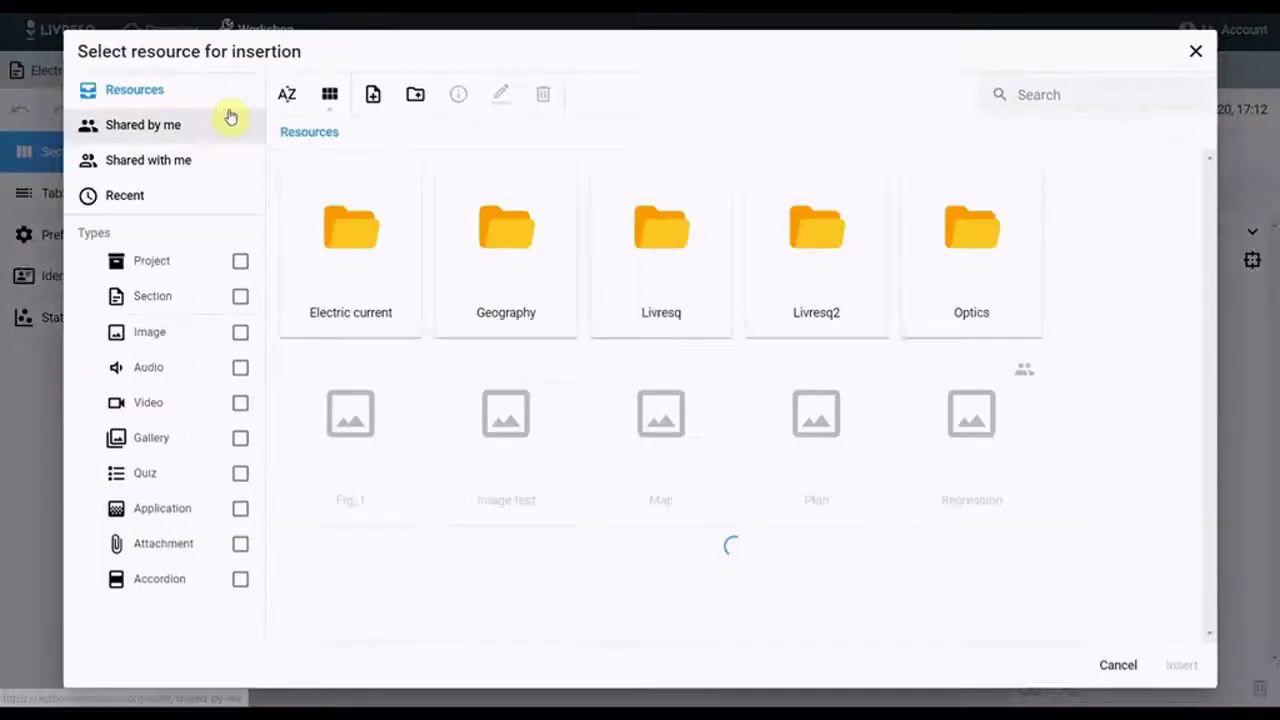
pyautogui.click(342, 229)
pyautogui.doubleClick(342, 229)
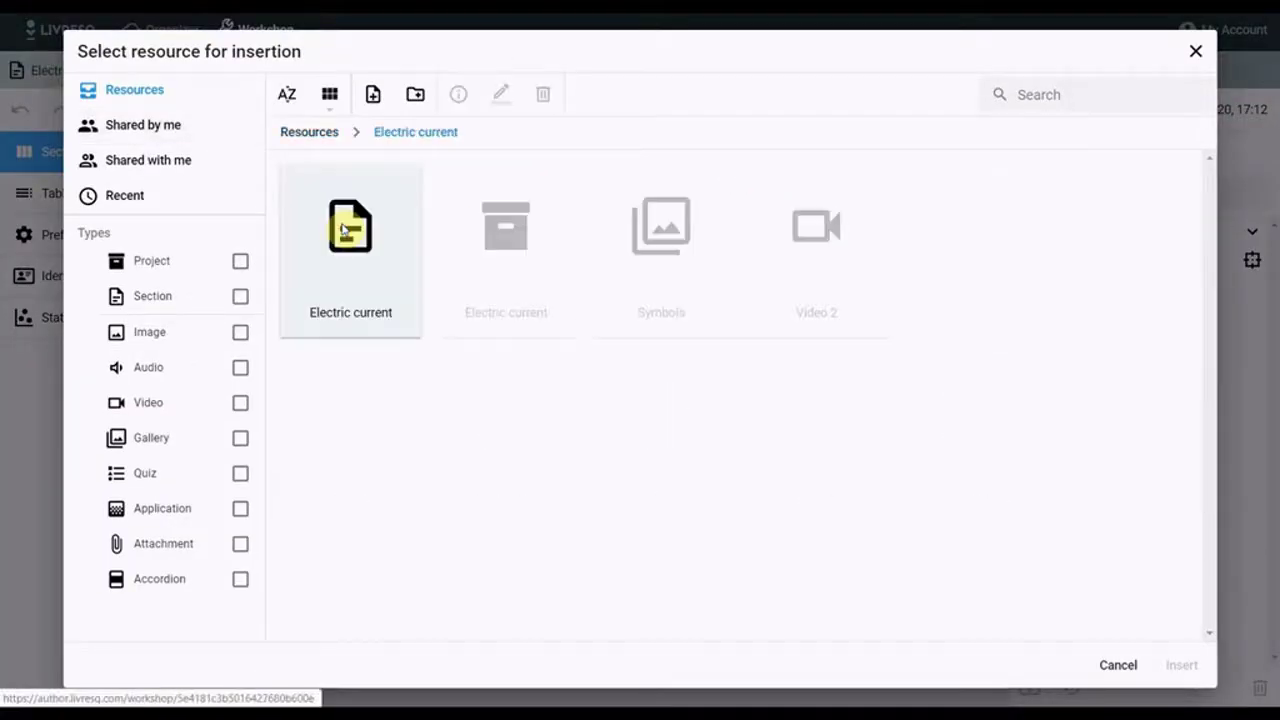
pyautogui.click(349, 251)
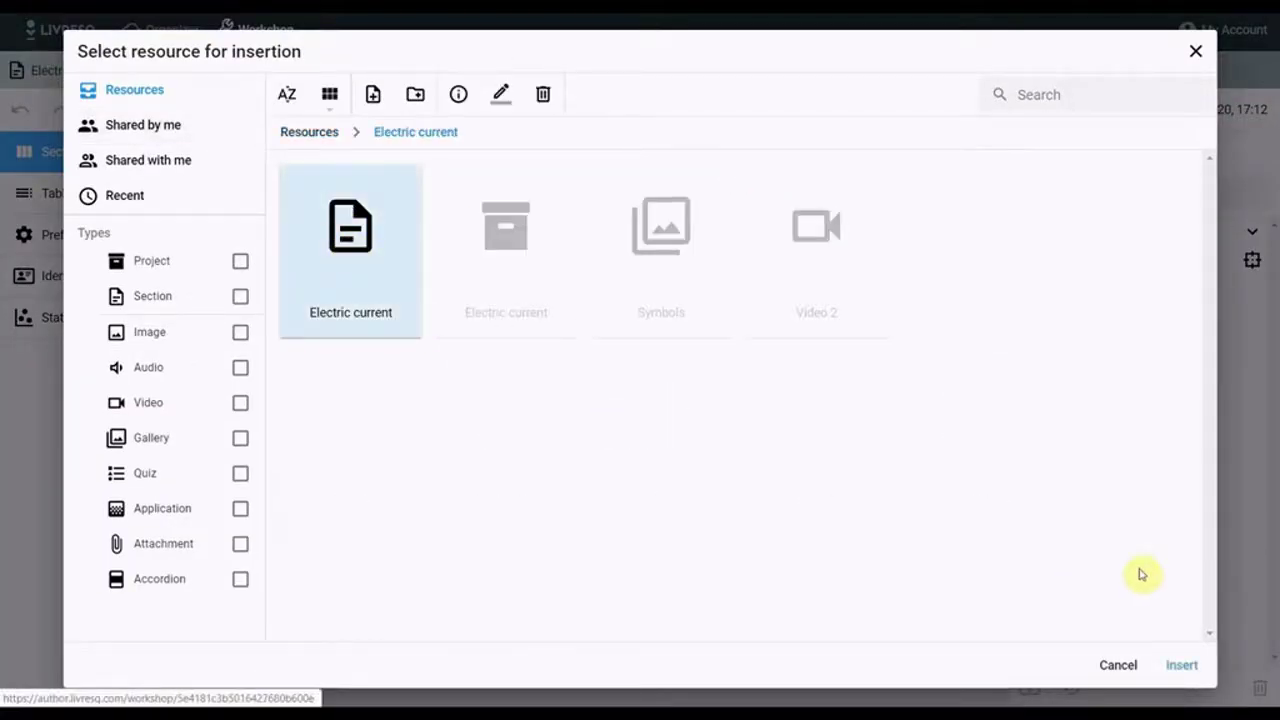
pyautogui.click(1182, 666)
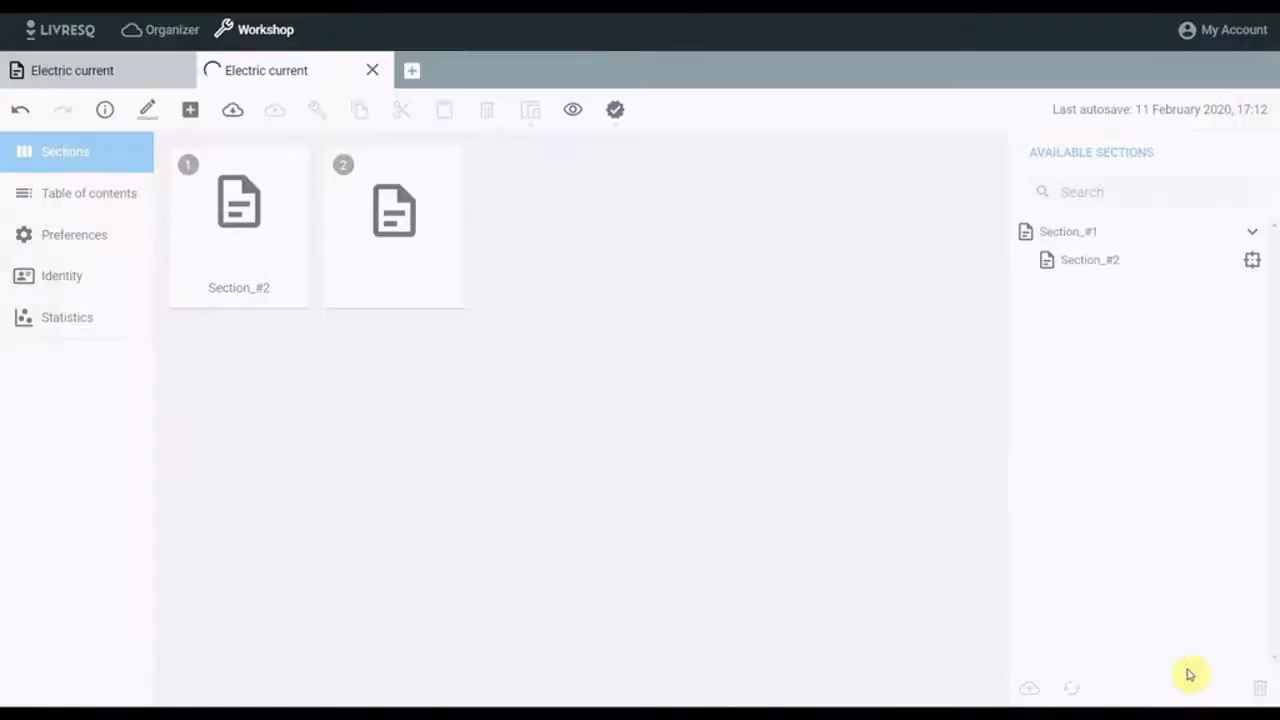
pyautogui.click(233, 220)
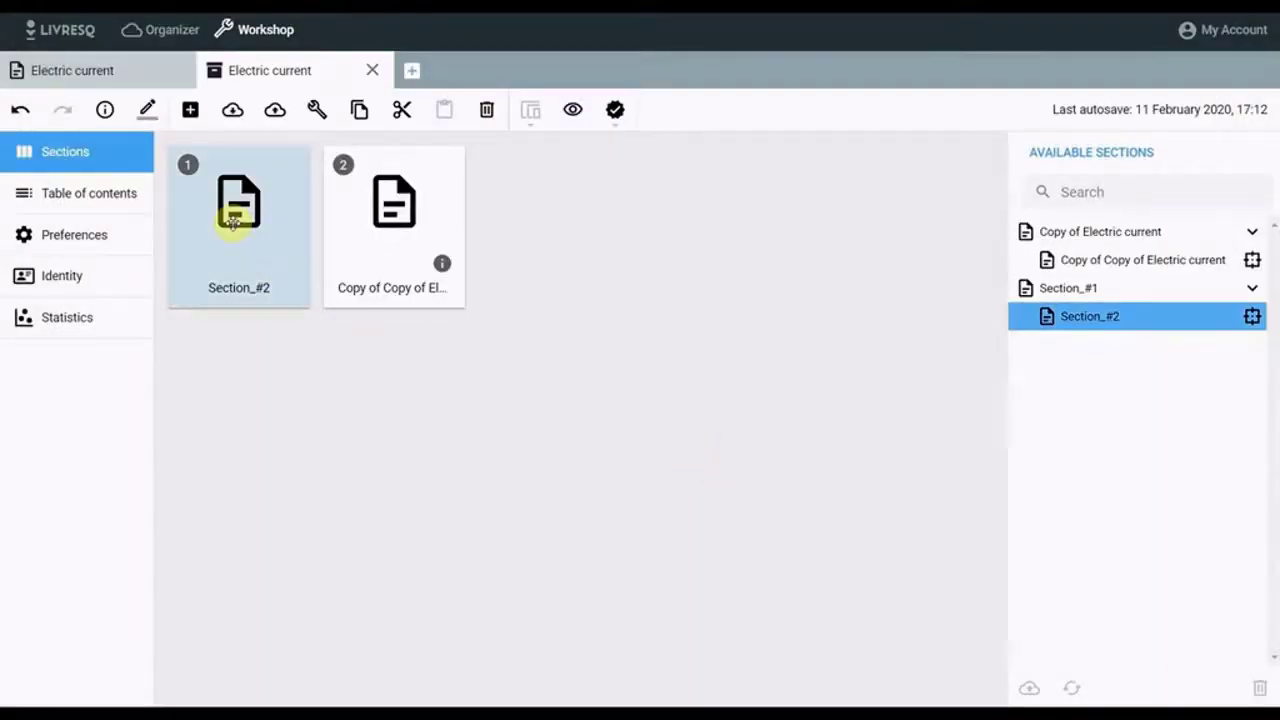
pyautogui.click(484, 111)
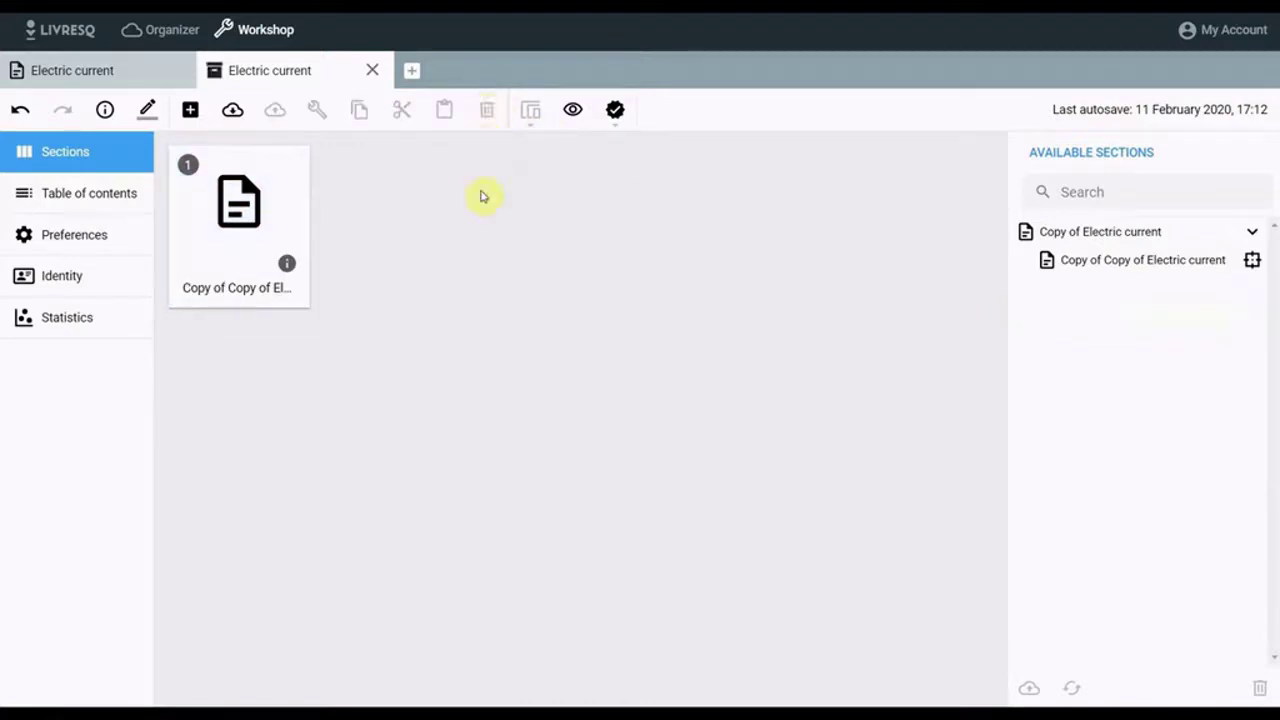
# Add all five bookmarks to the table of contents, nesting the sub-topics under Electric current definition
pyautogui.click(69, 198)
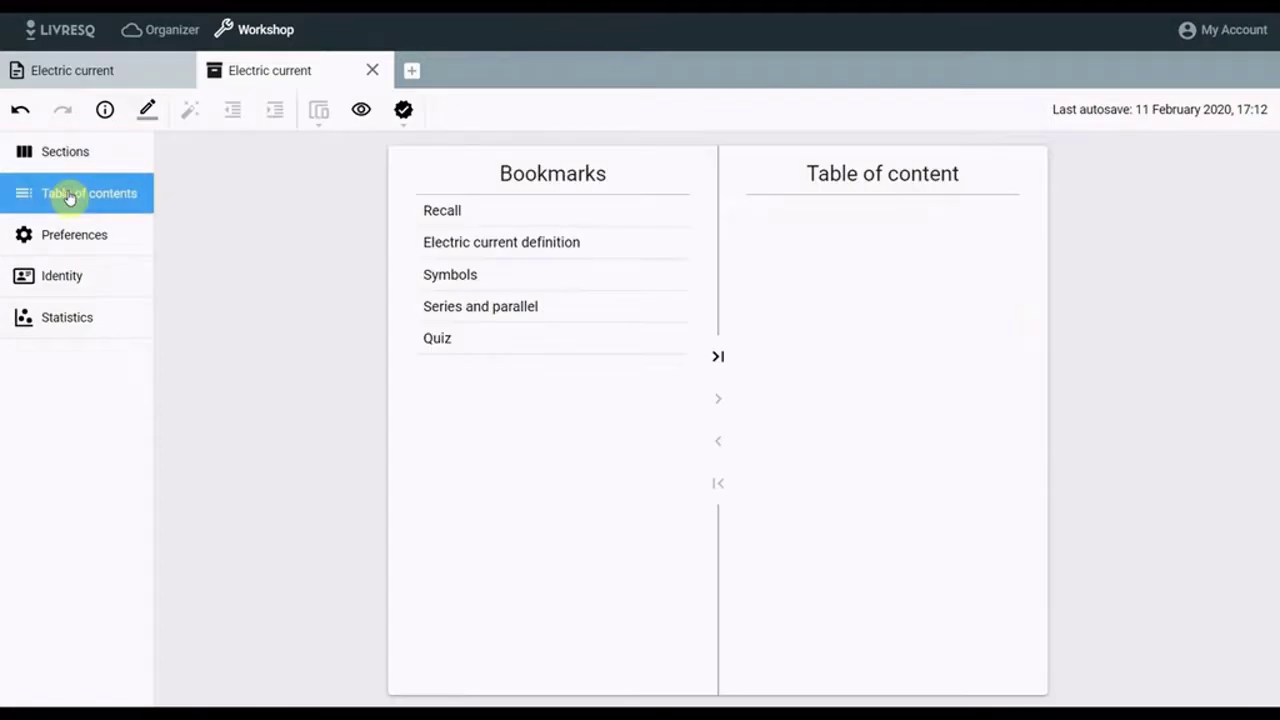
pyautogui.click(720, 358)
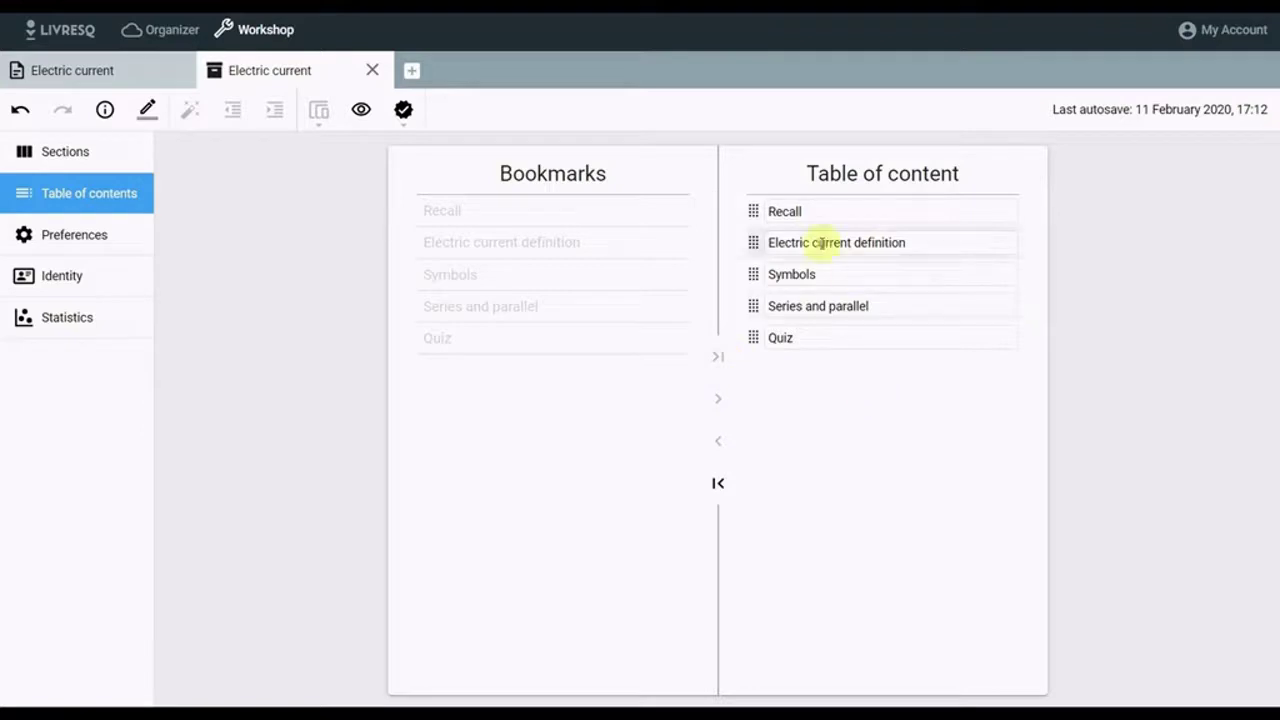
pyautogui.moveTo(752, 275); pyautogui.dragTo(774, 334)
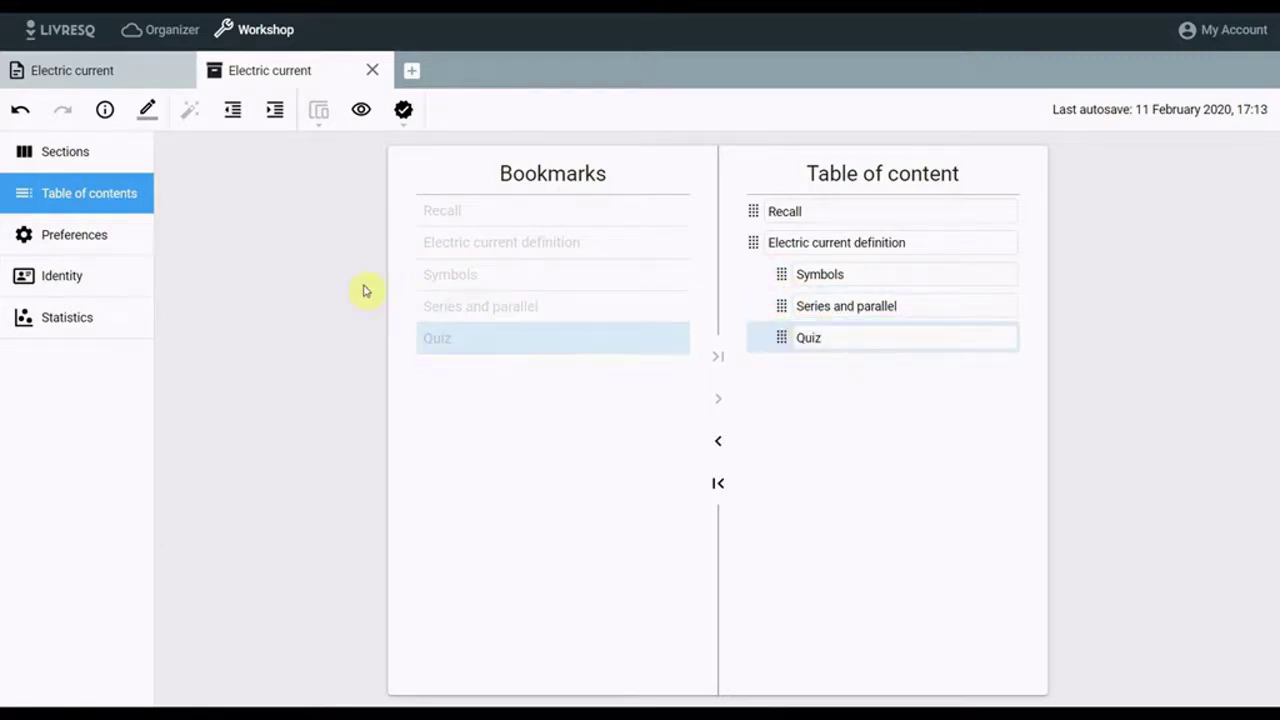
# In Preferences, set title 'Electric current', theme Sapphire and navigation to Infinite scrolling
pyautogui.click(64, 236)
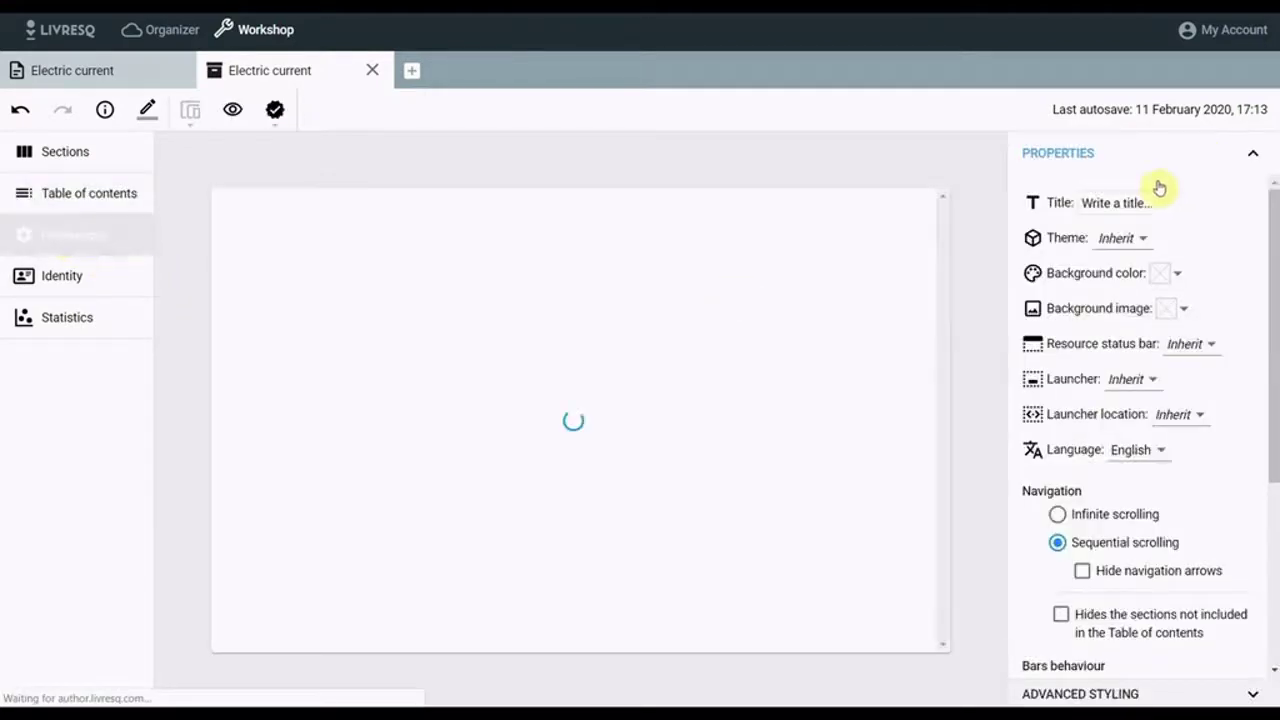
pyautogui.click(1097, 202)
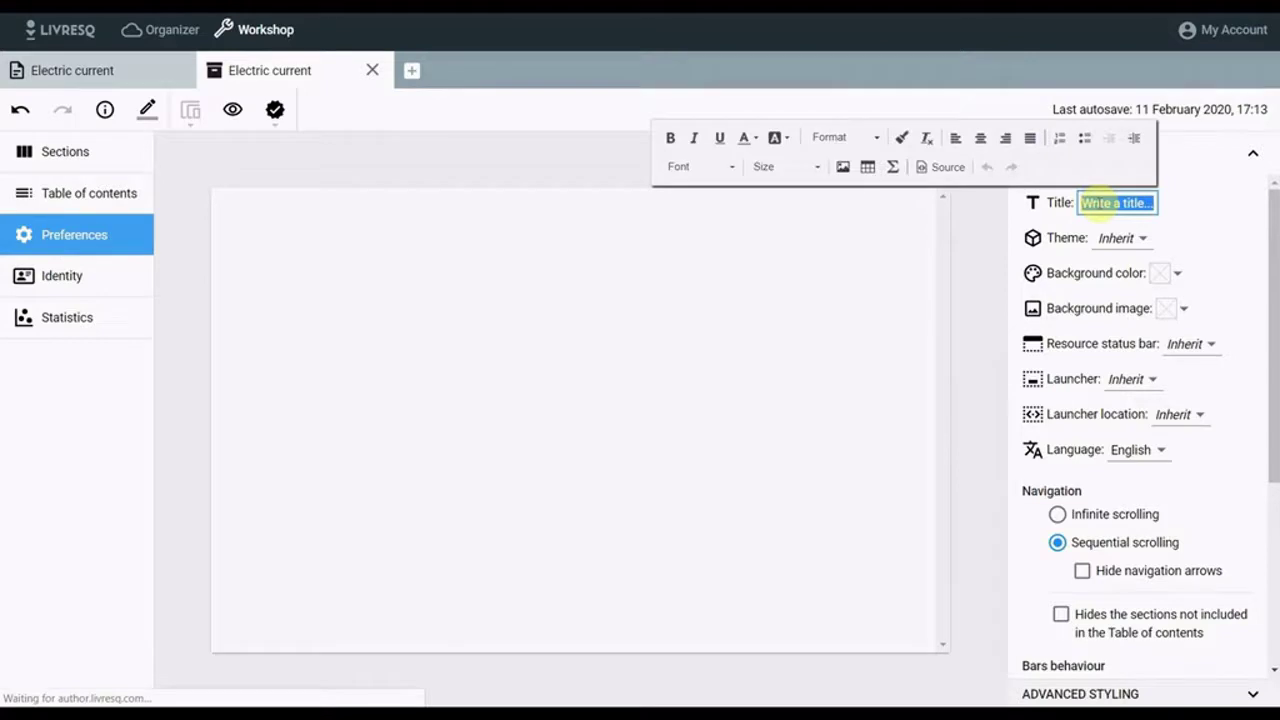
pyautogui.write('E')
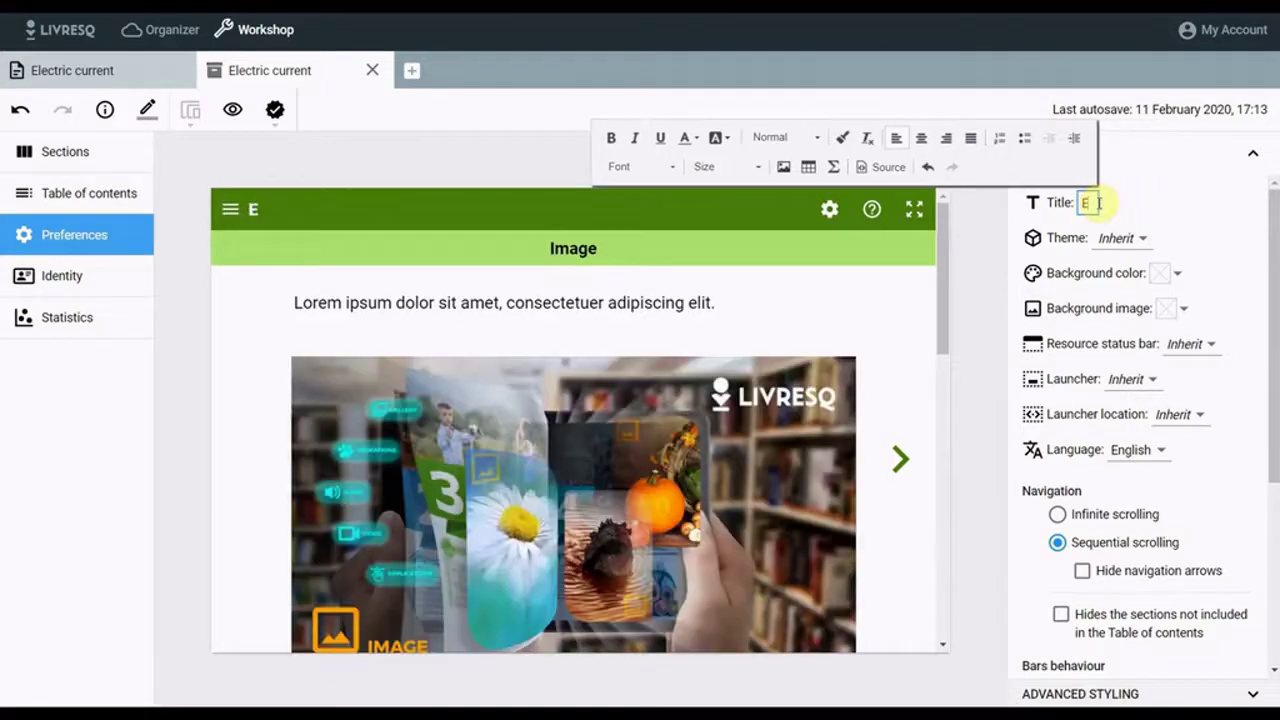
pyautogui.write('lectric current')
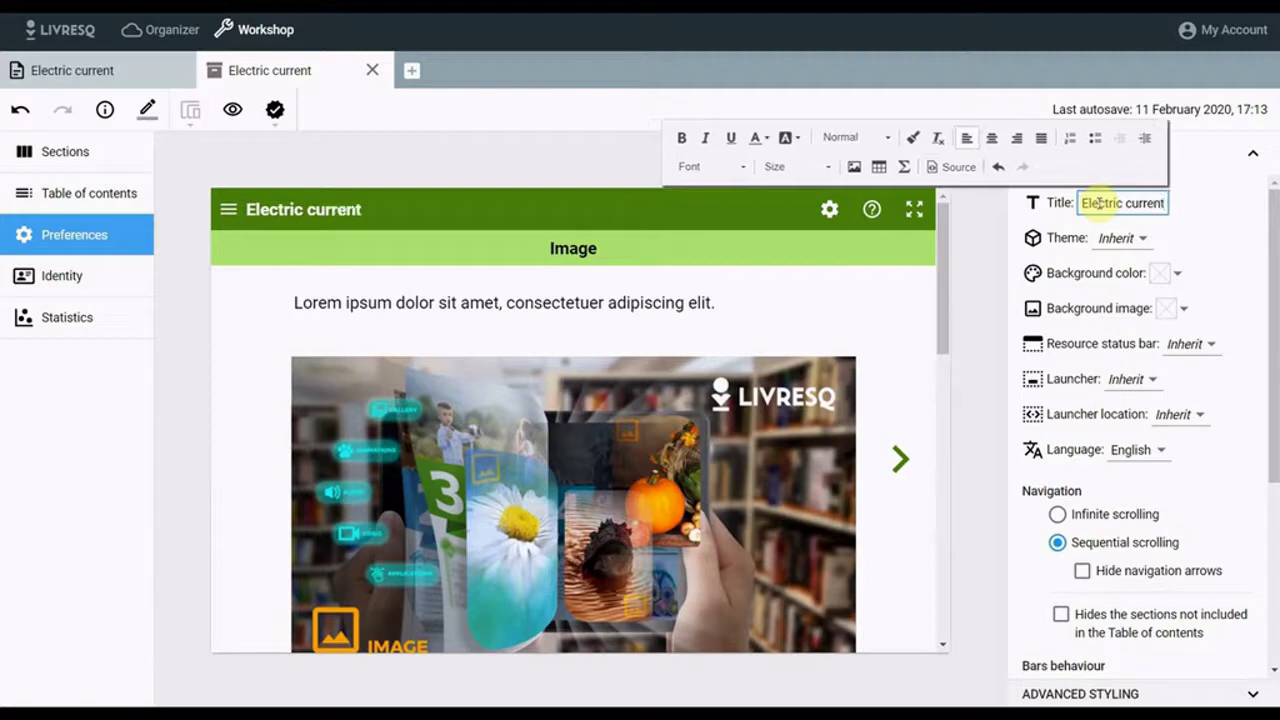
pyautogui.click(1142, 243)
pyautogui.click(1139, 452)
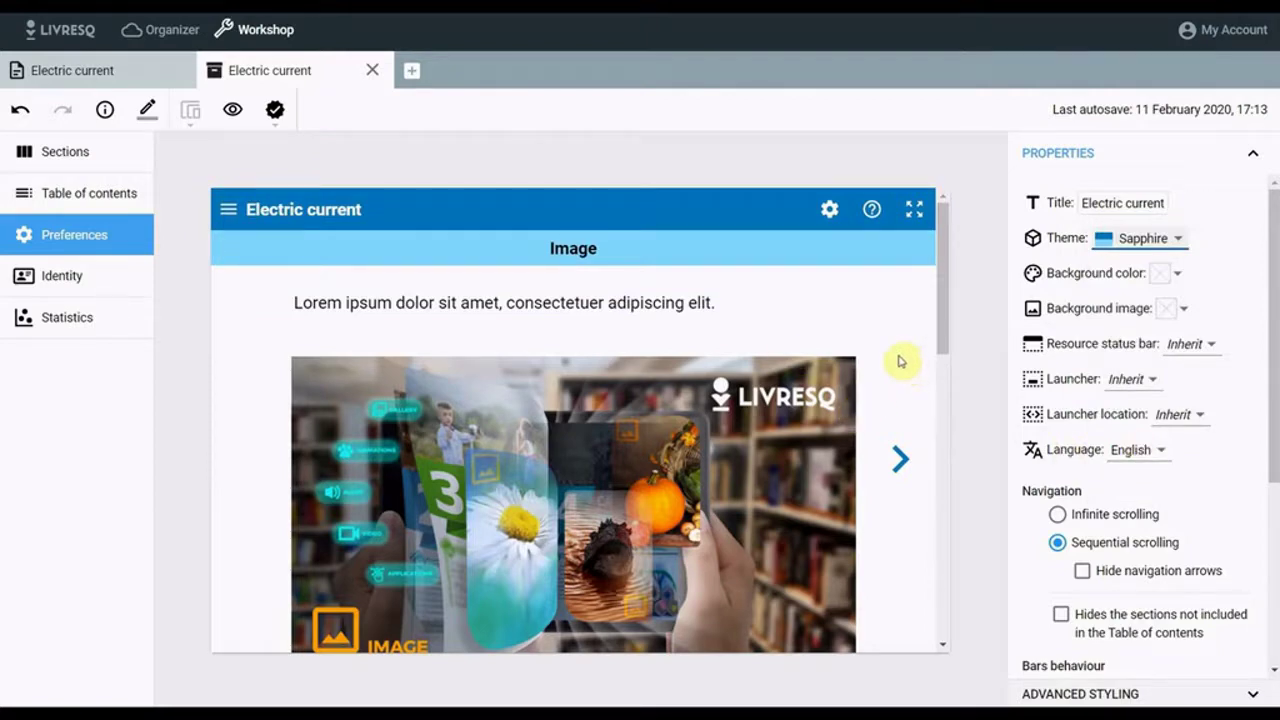
pyautogui.scroll(-1, 946, 456)
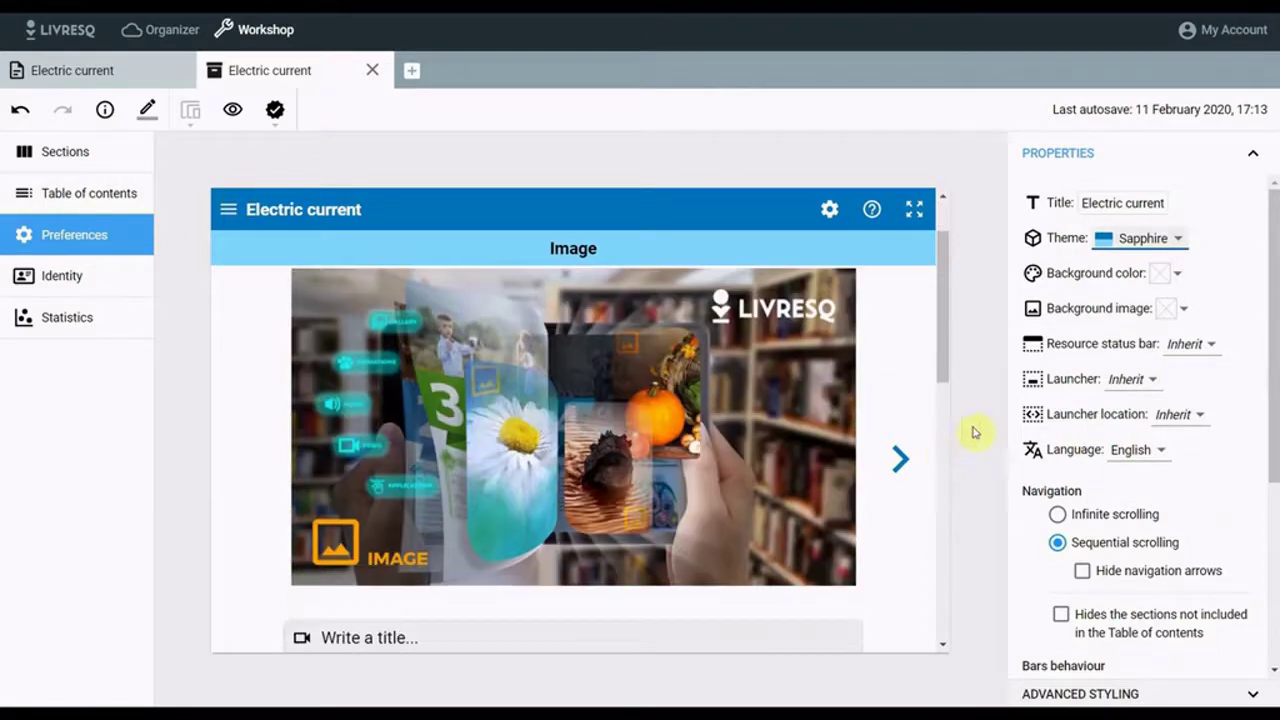
pyautogui.click(1058, 514)
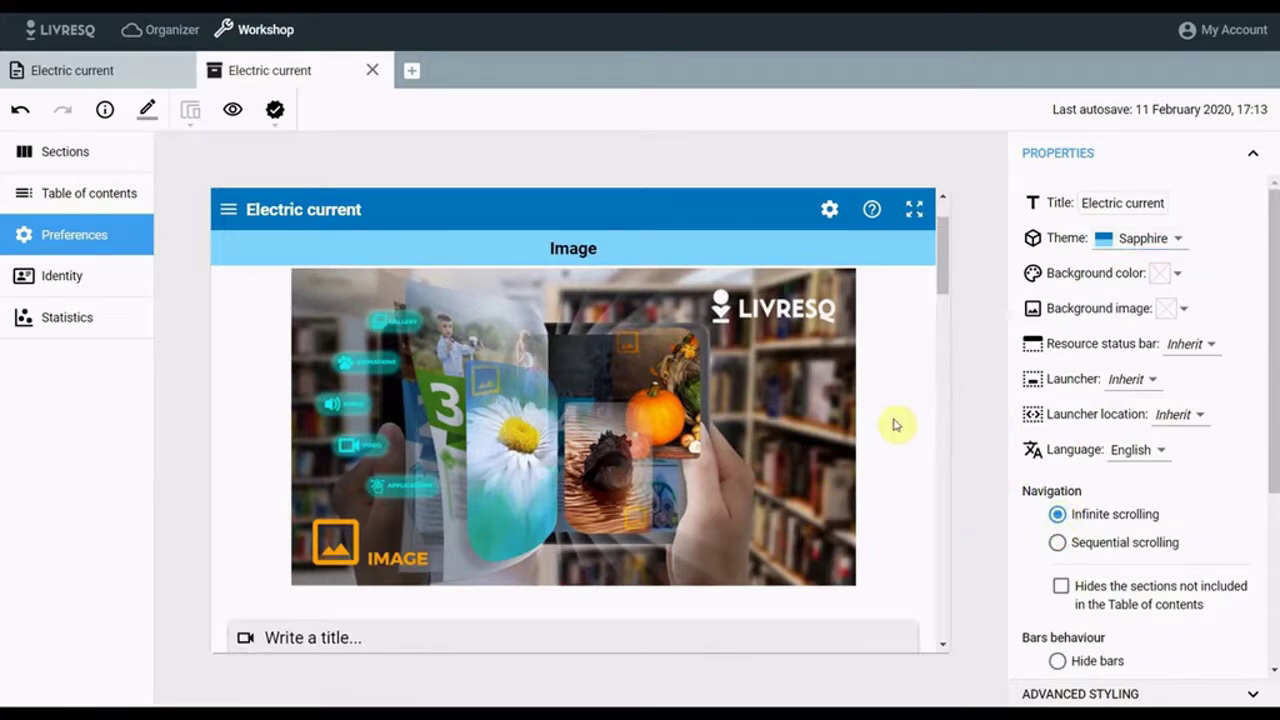
pyautogui.scroll(-5, 895, 425)
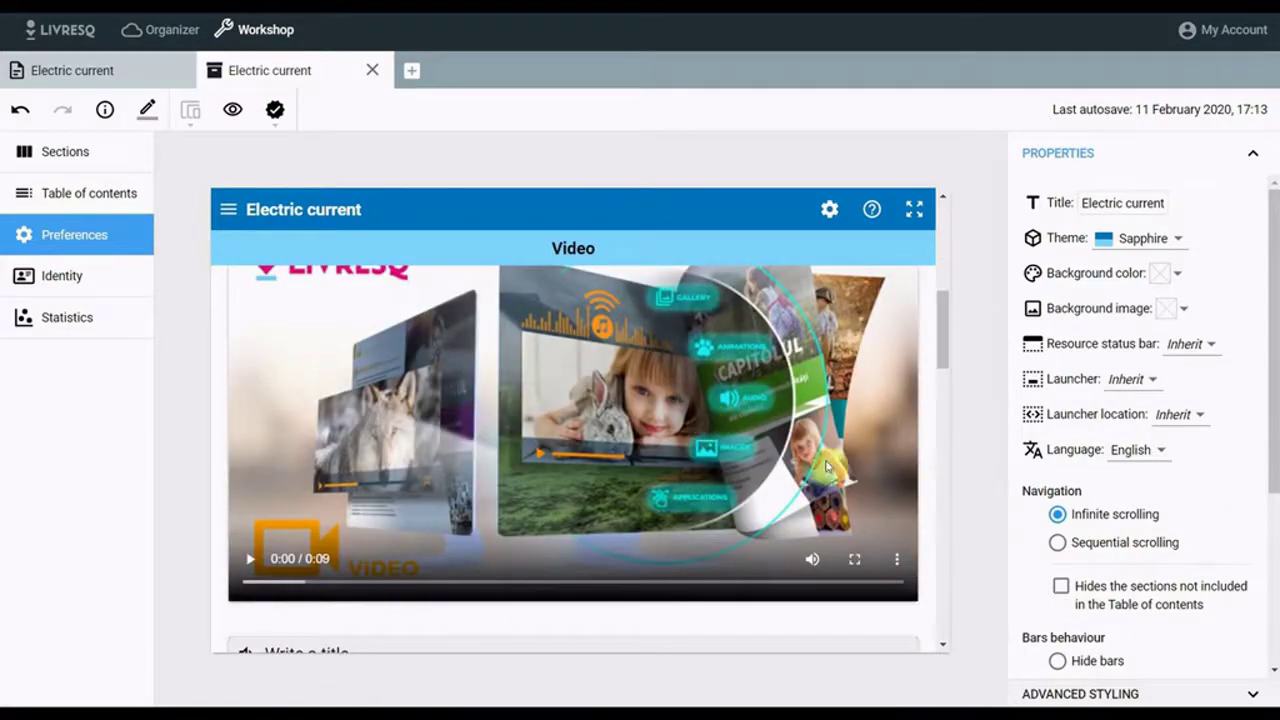
pyautogui.scroll(-4, 1231, 487)
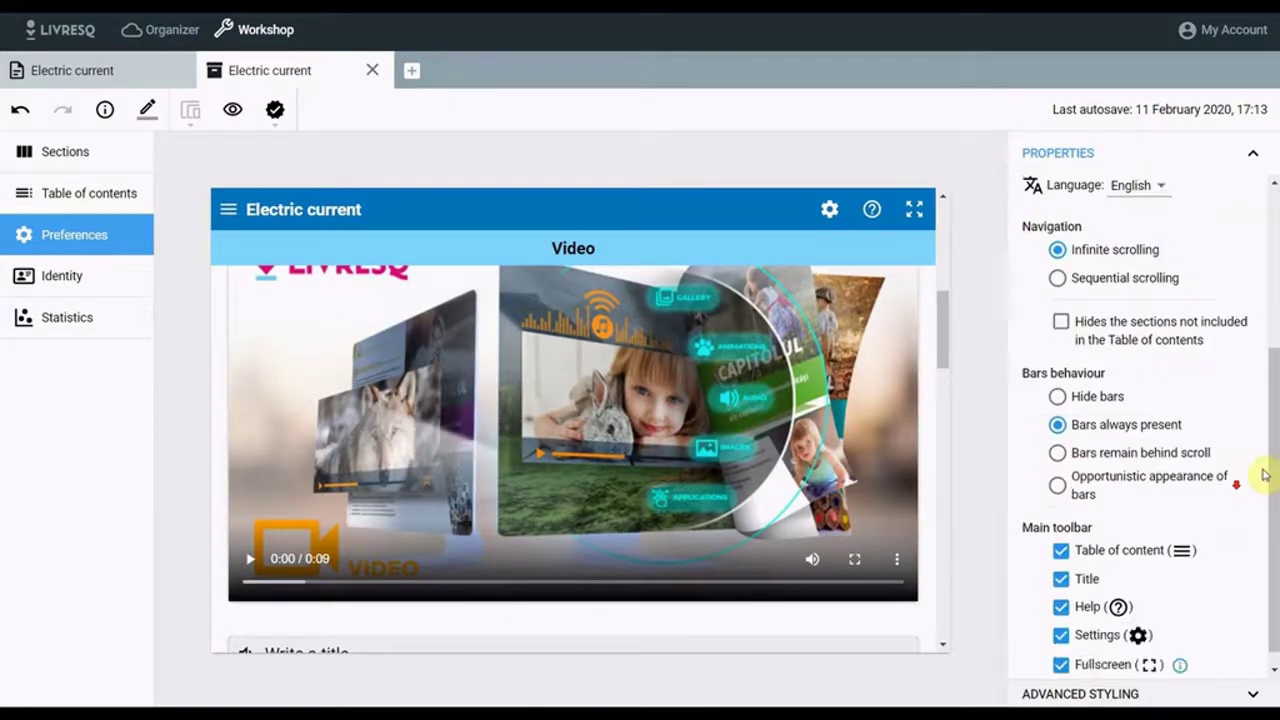
pyautogui.scroll(1, 853, 480)
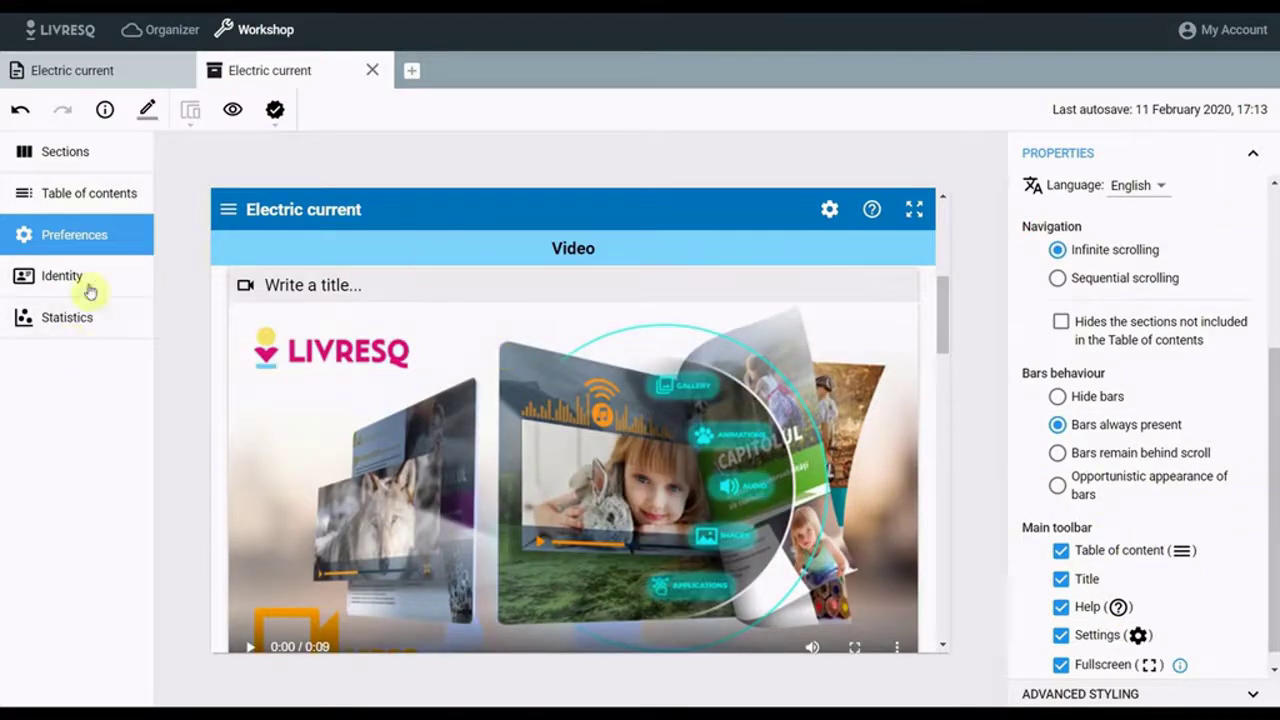
# Enter 'Electric current' as the Publish Title and add a Table of contents field to Identity
pyautogui.click(52, 279)
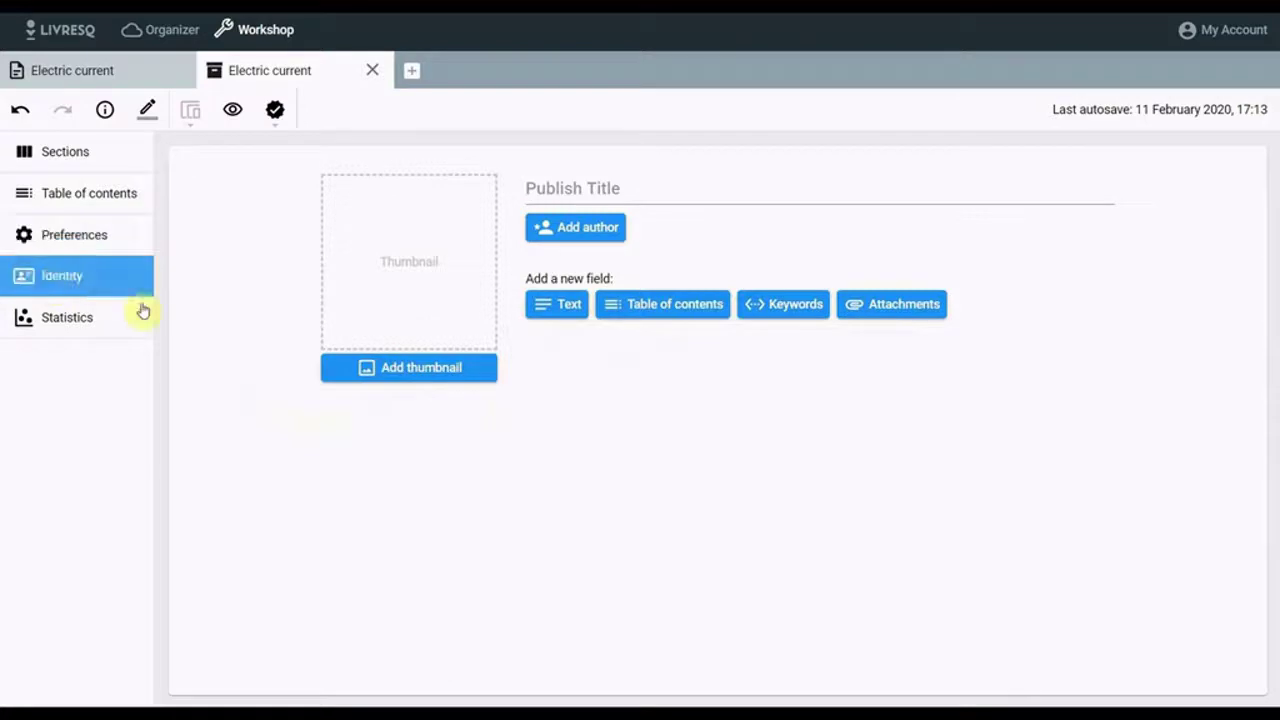
pyautogui.click(560, 186)
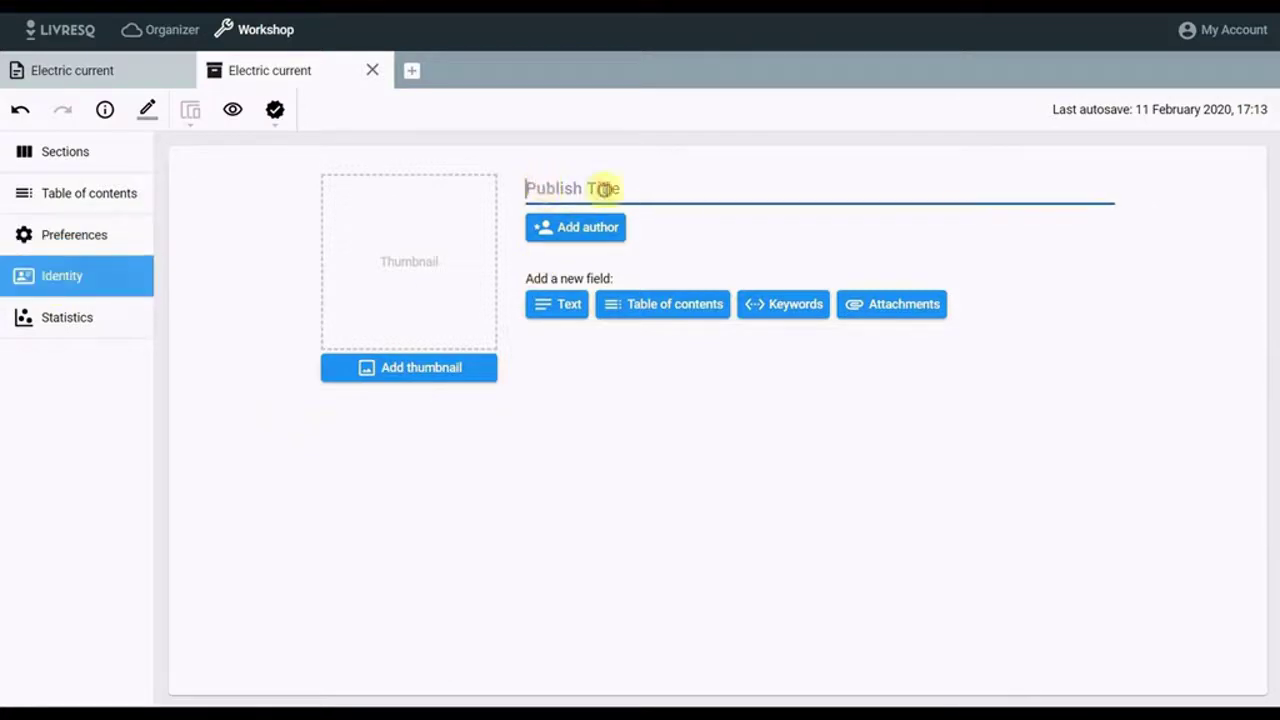
pyautogui.write('Electric current')
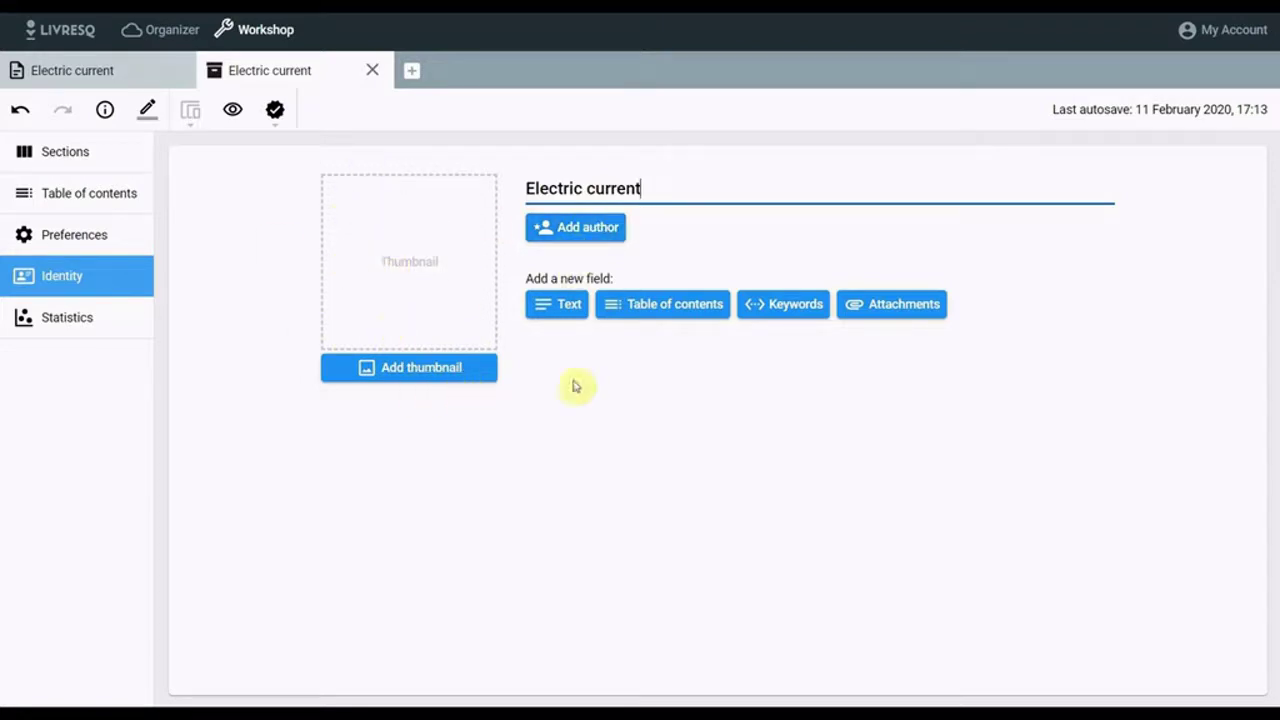
pyautogui.click(646, 306)
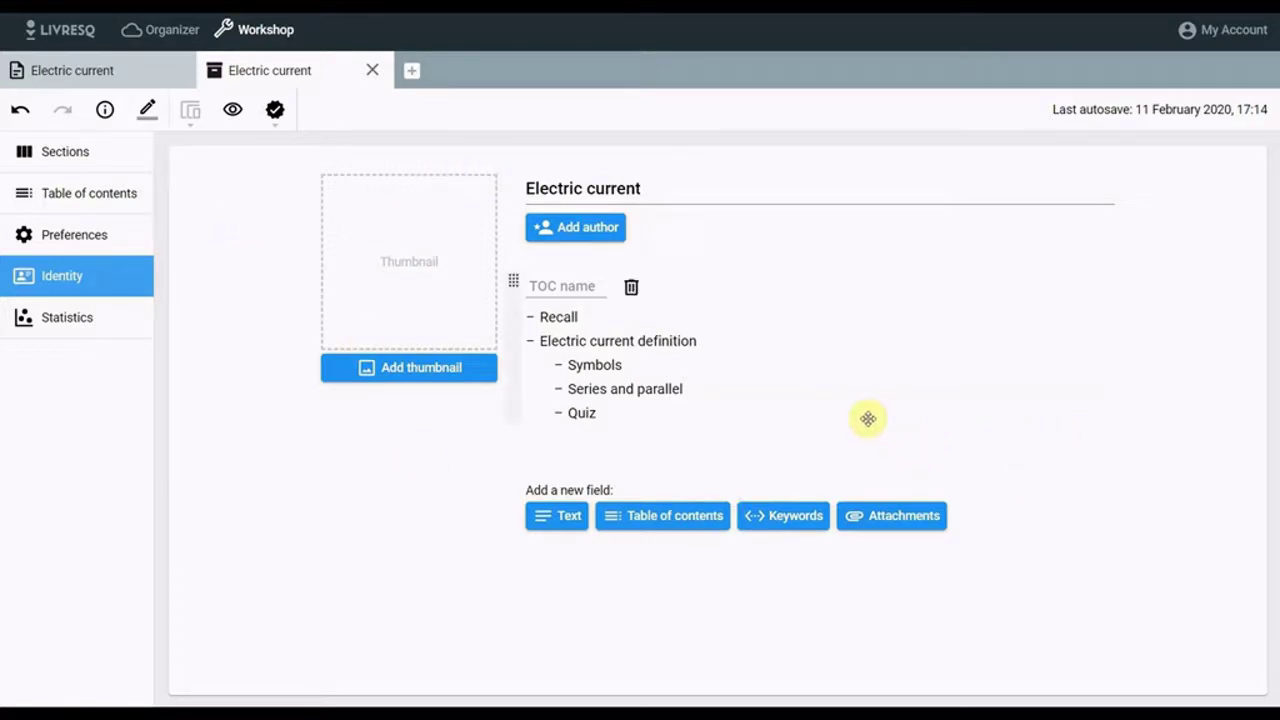
# Download the exported lesson package, saving it as Electric current.zip
pyautogui.click(276, 114)
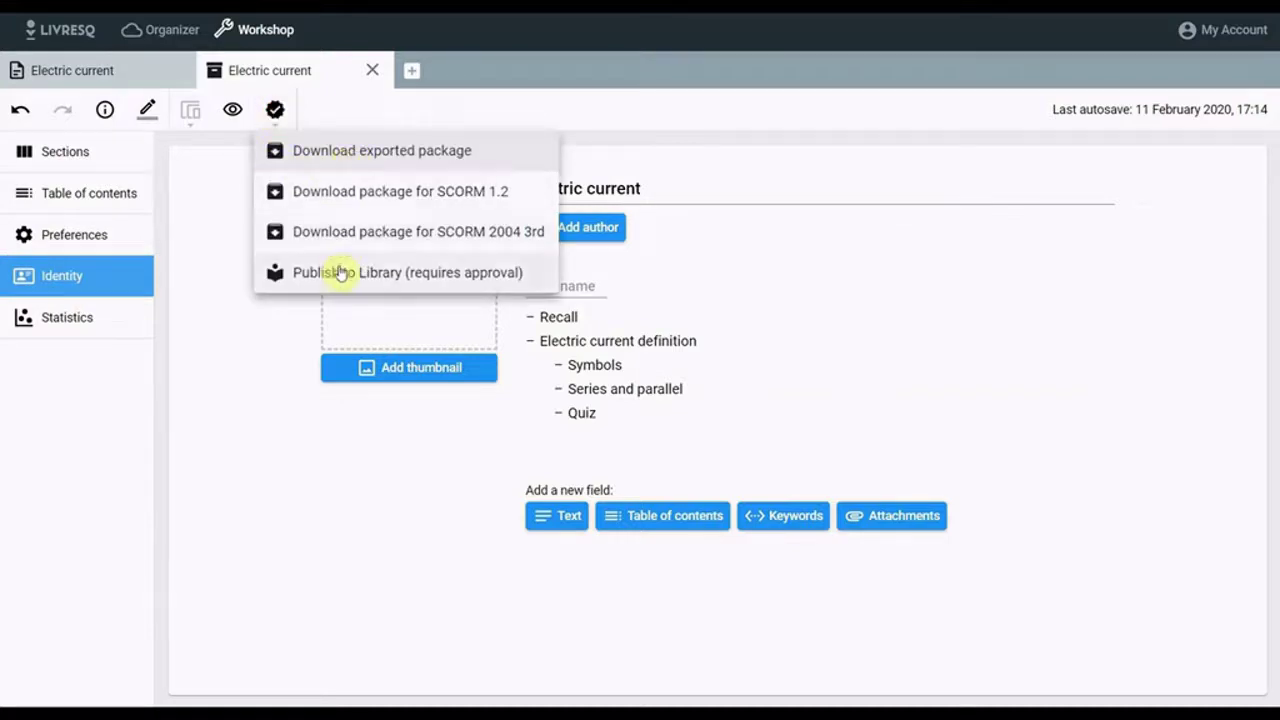
pyautogui.click(340, 152)
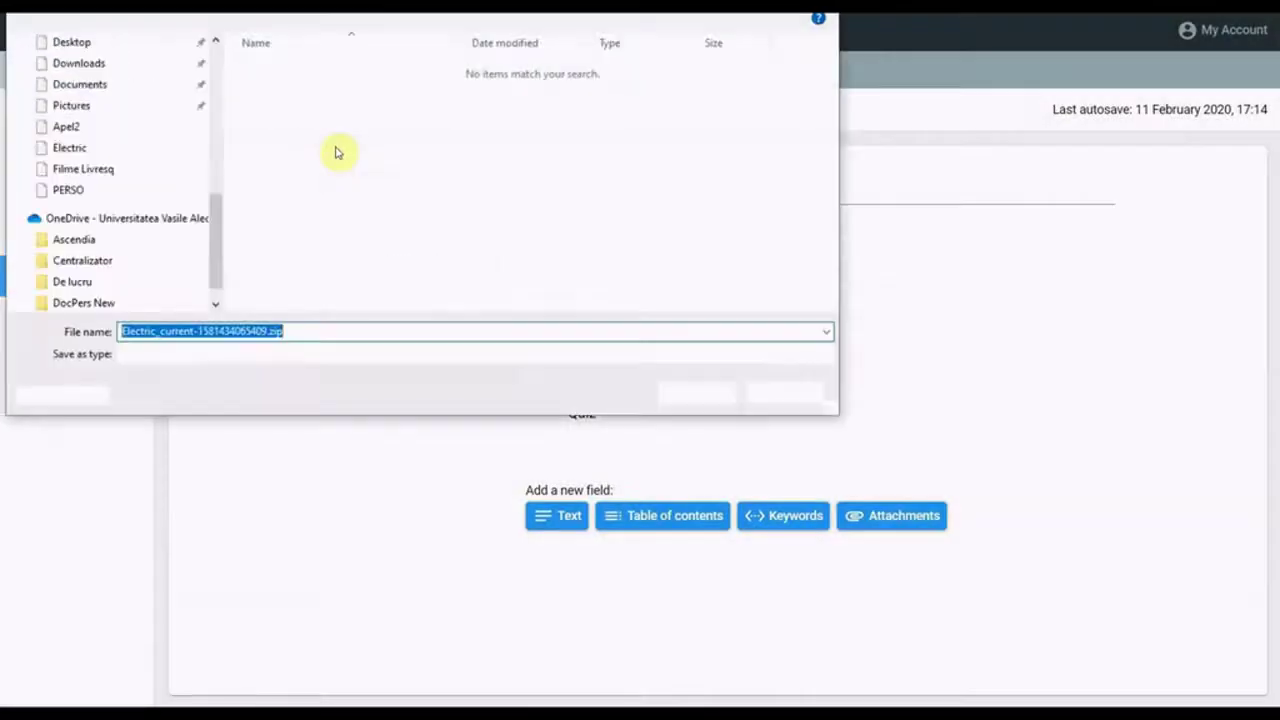
pyautogui.write('Electric current')
pyautogui.click(700, 394)
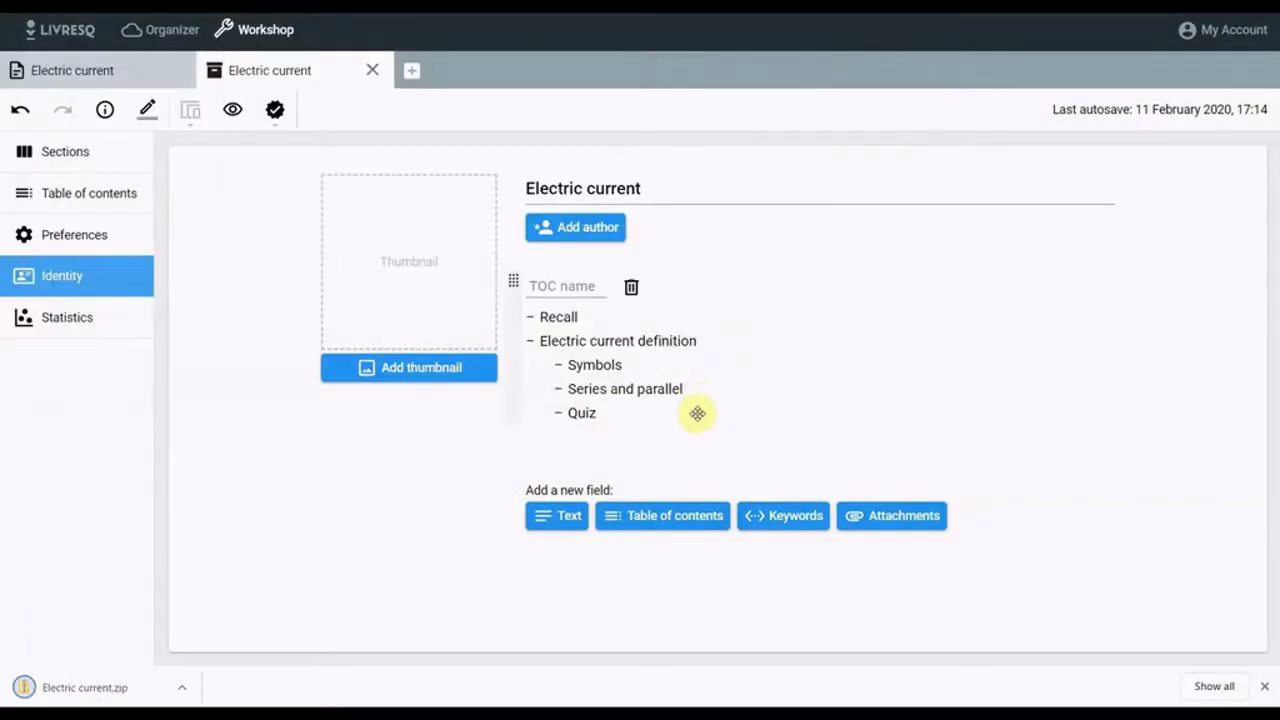
# Extract Electric current.zip into the Electric folder and open the lesson's index.html
pyautogui.click(433, 145)
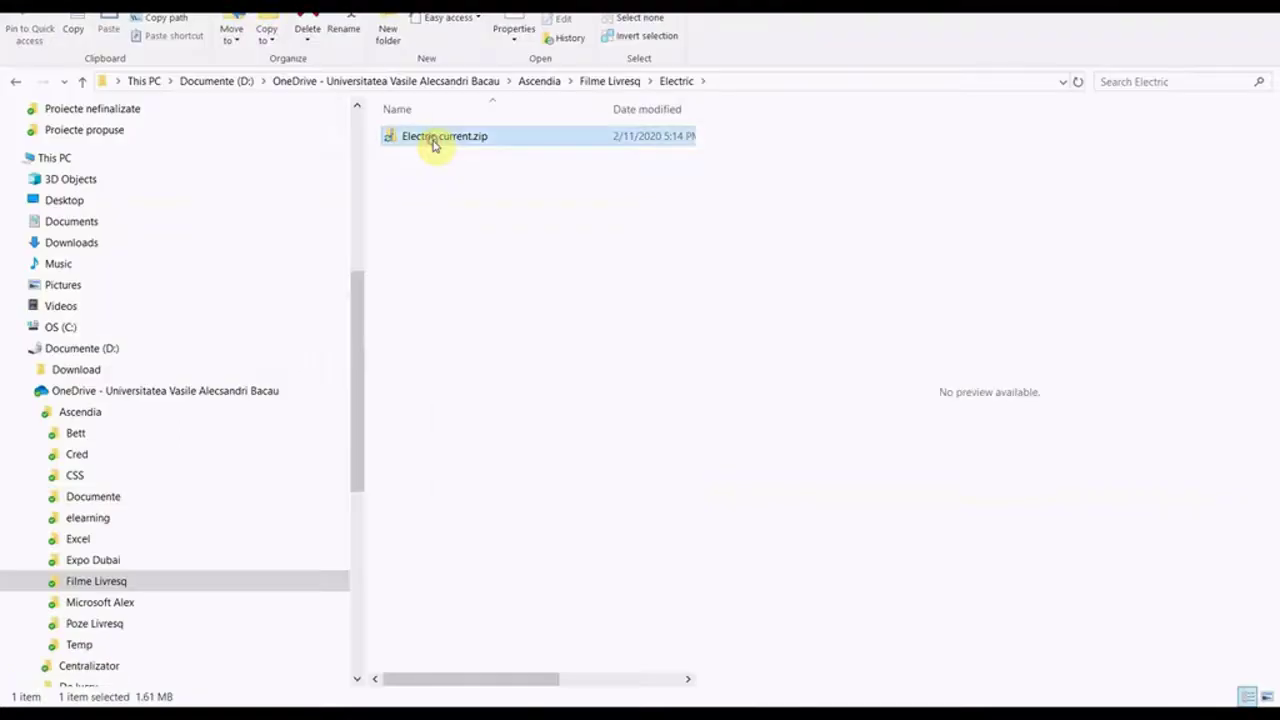
pyautogui.rightClick(433, 145)
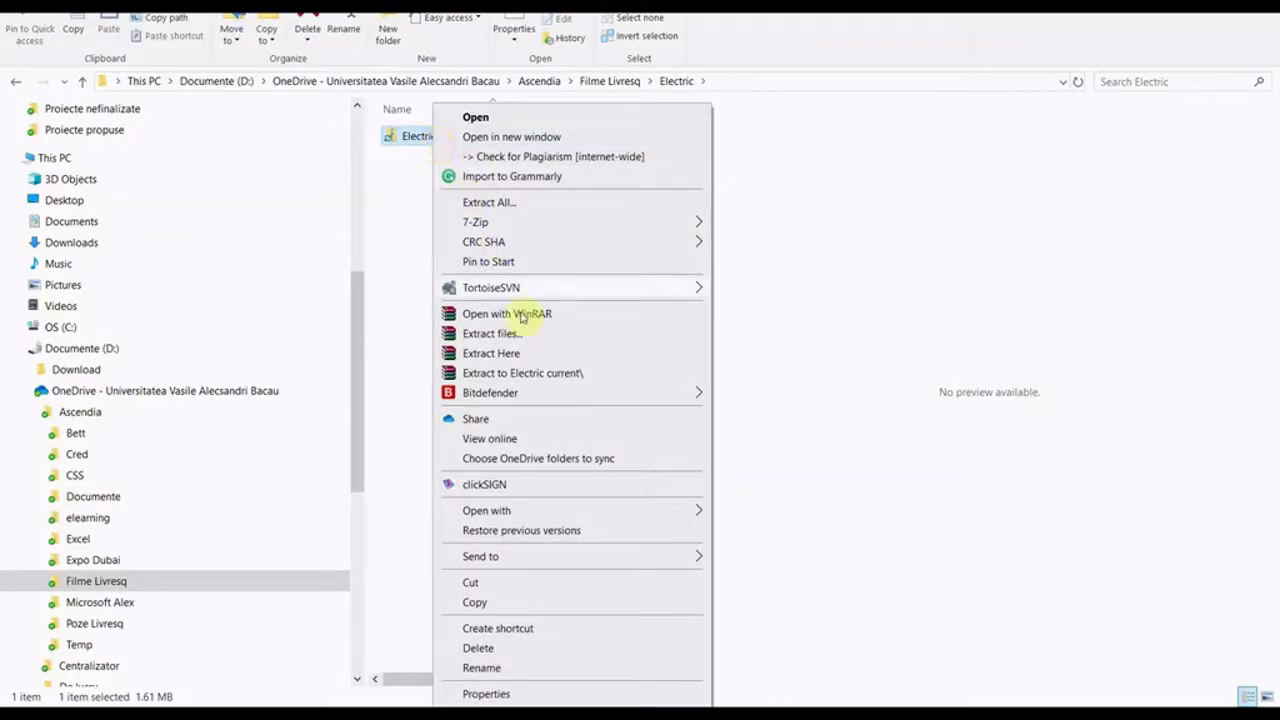
pyautogui.click(492, 356)
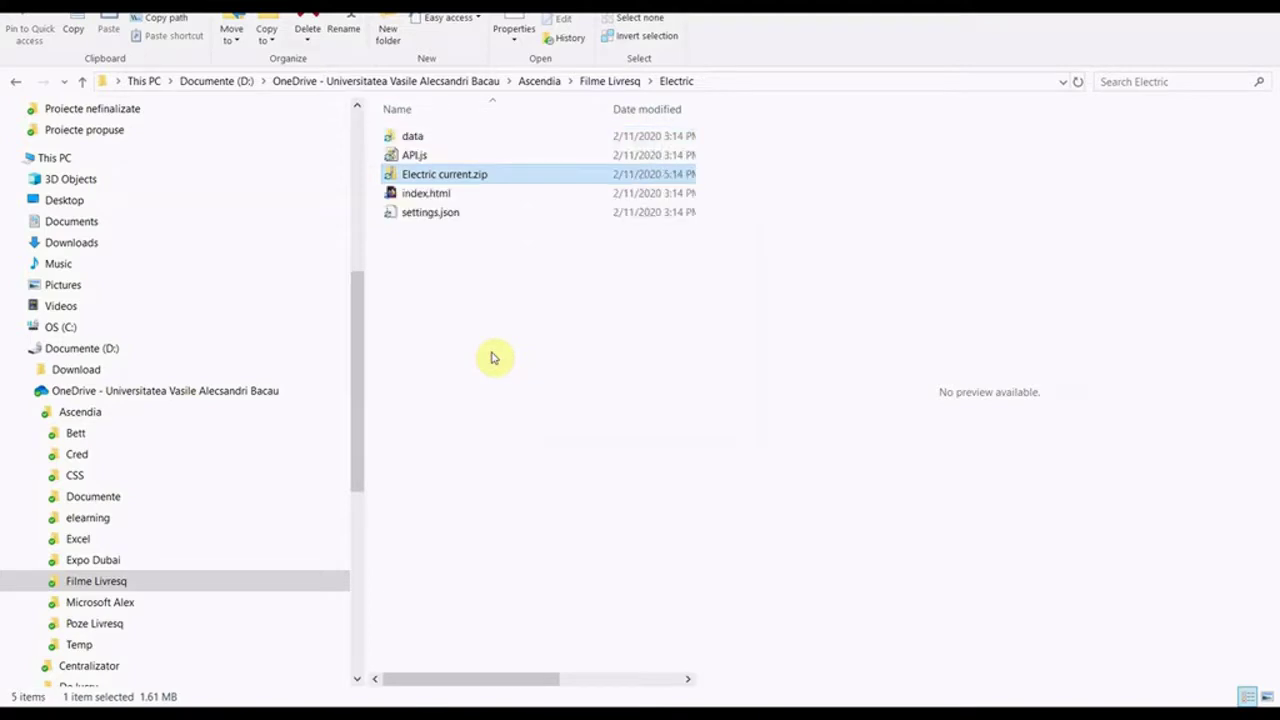
pyautogui.click(397, 193)
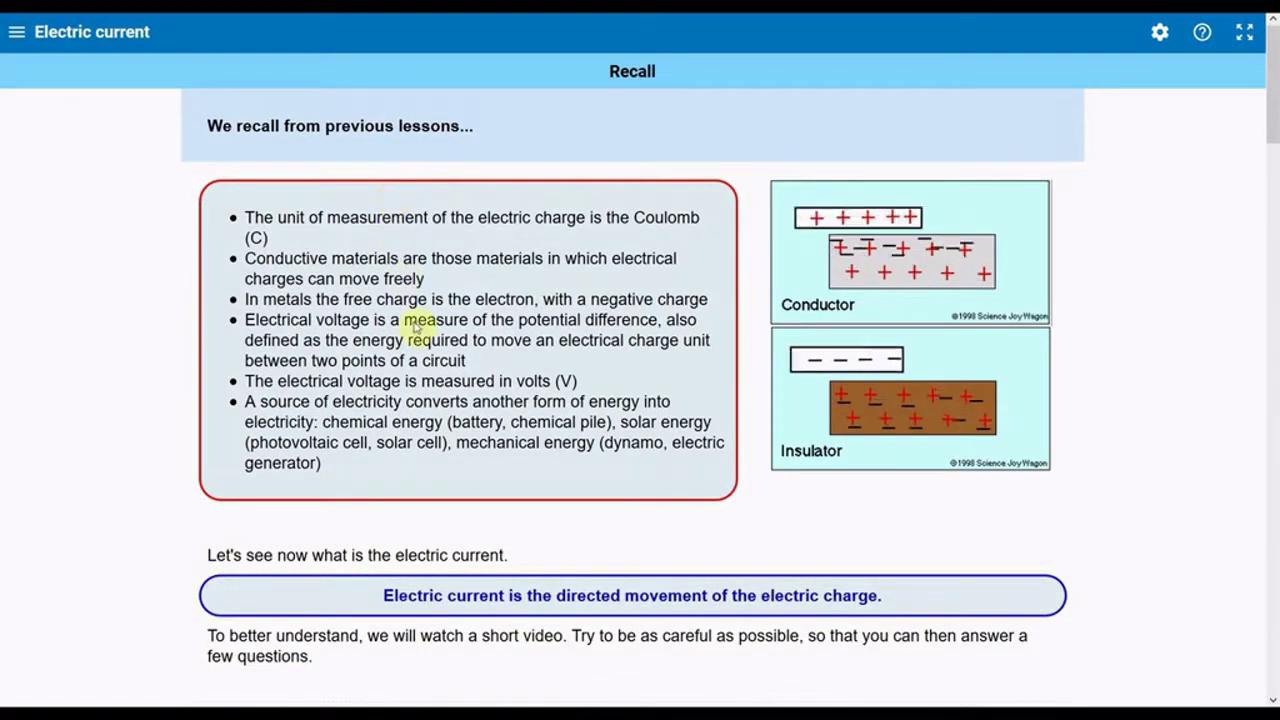
# Scroll through the lesson's Recall section in the browser
pyautogui.scroll(-1, 425, 341)
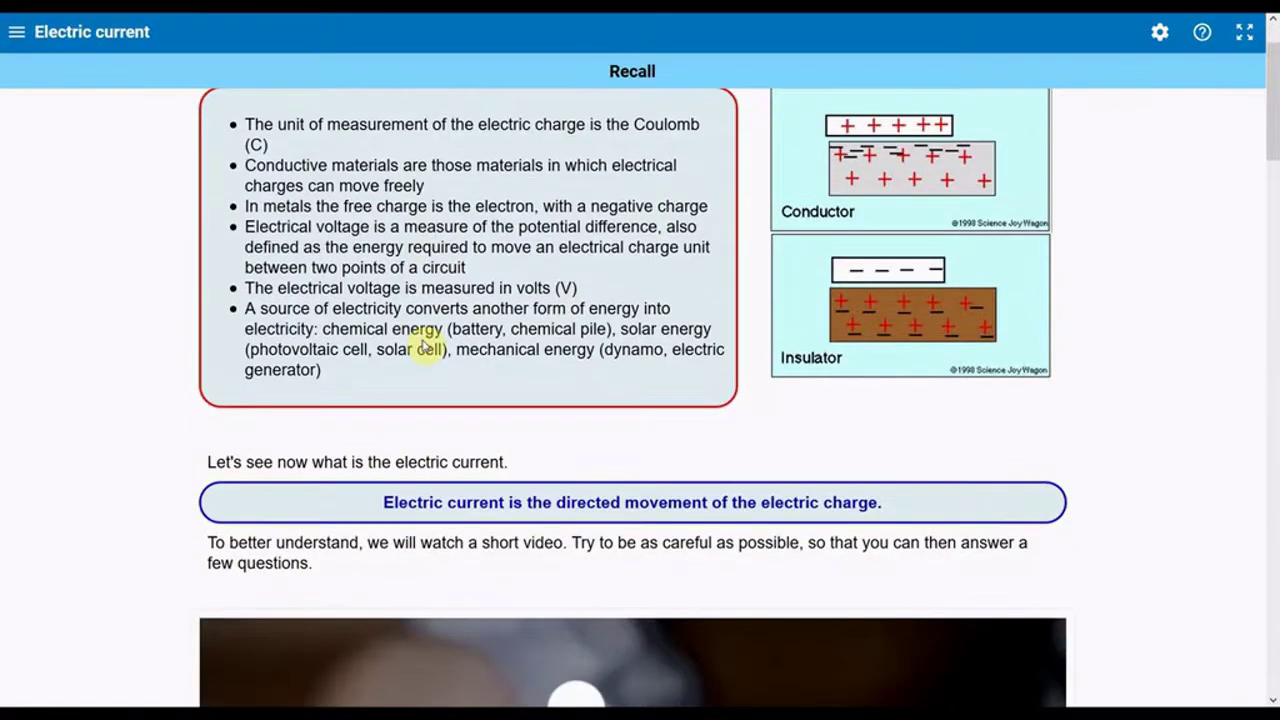
pyautogui.scroll(1, 424, 340)
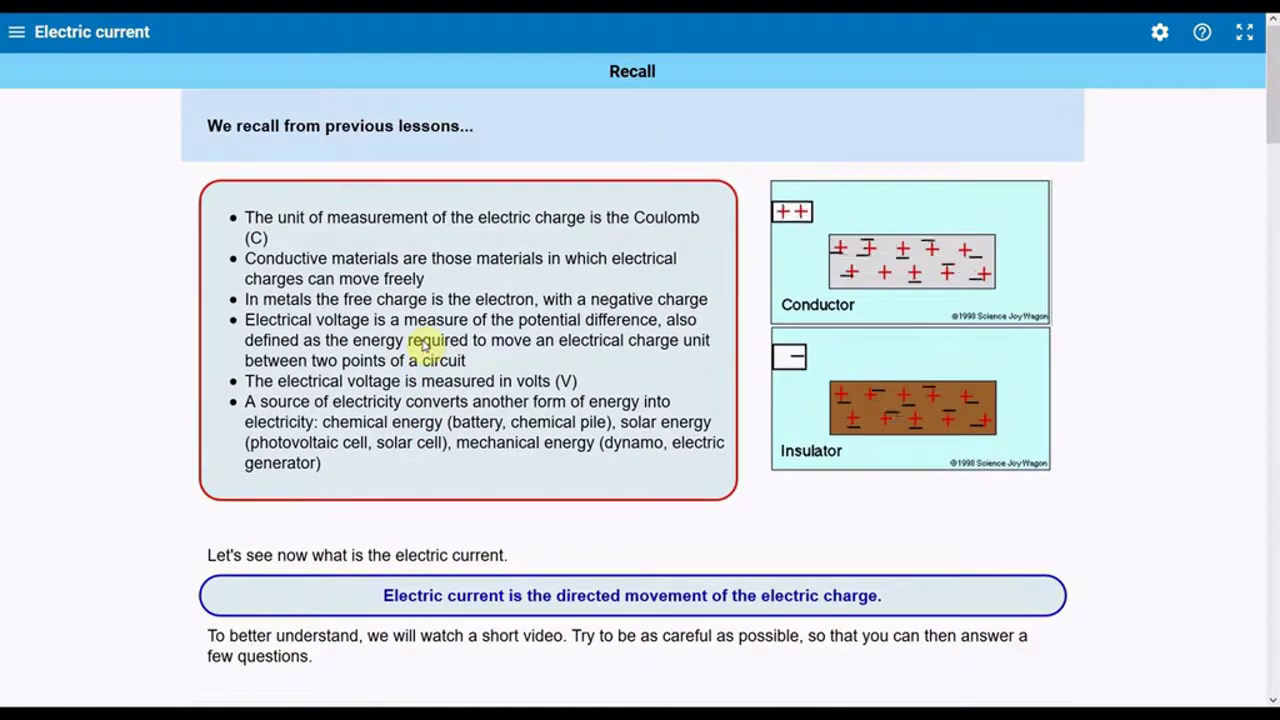